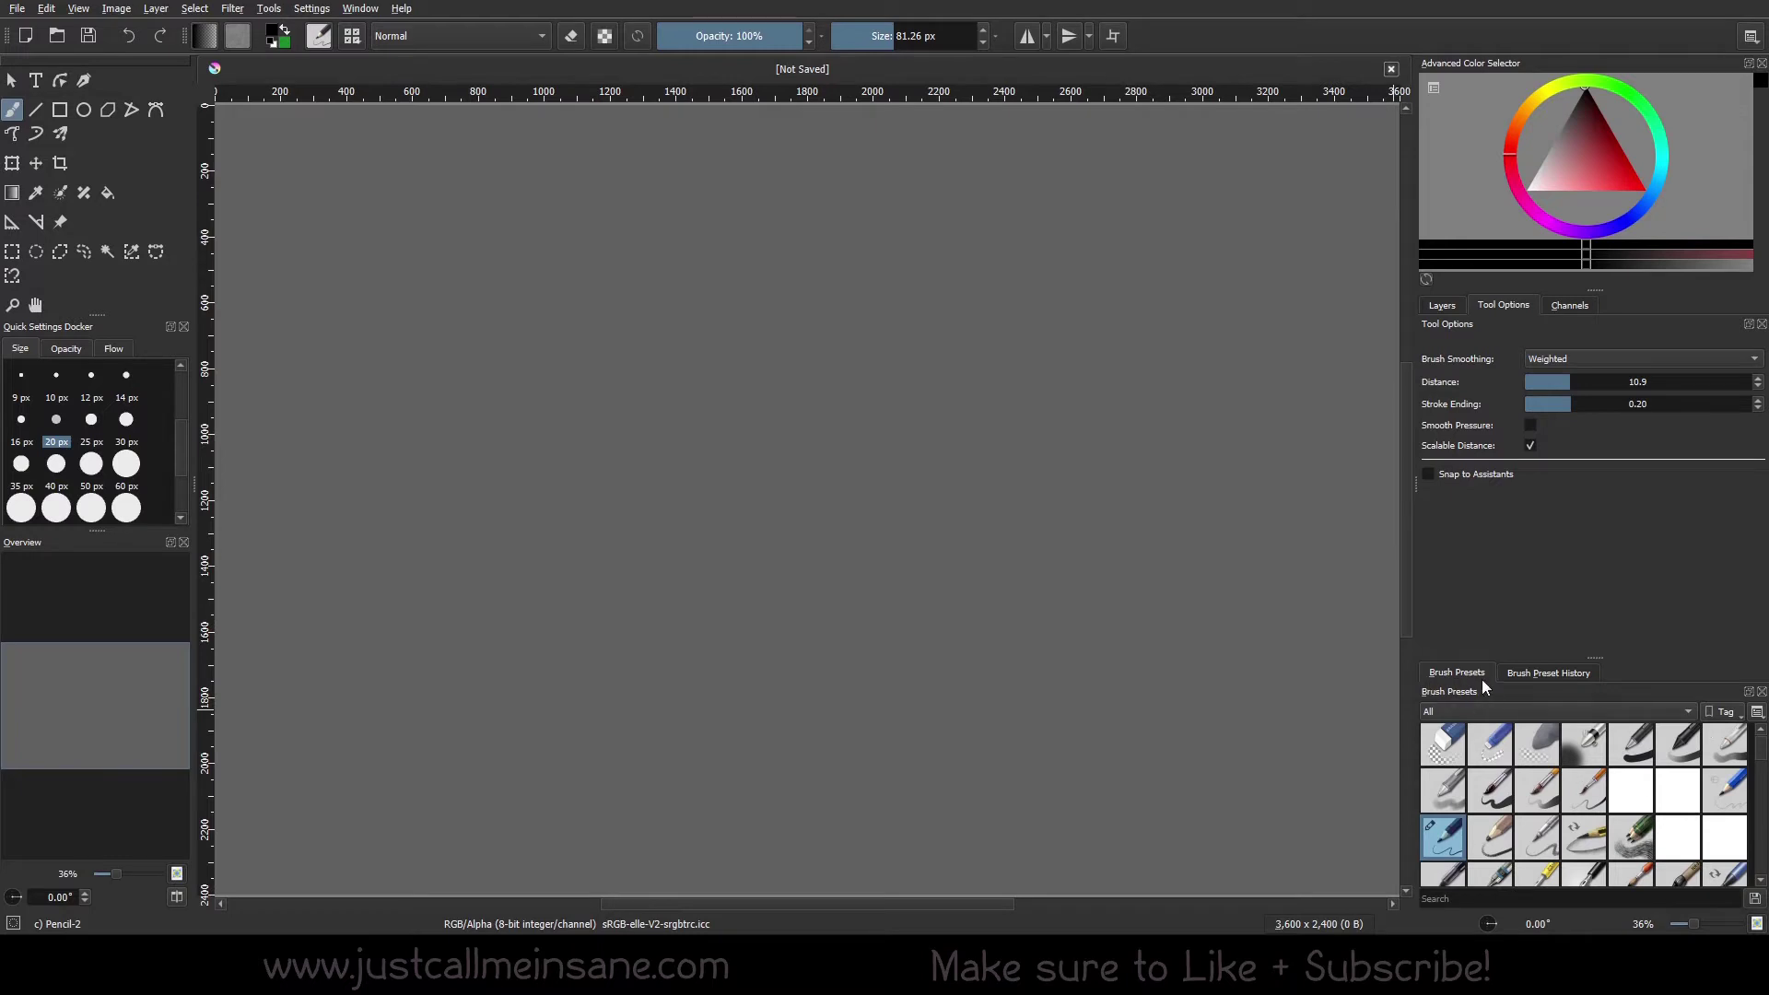
- Browse the list of available dockers and close it without changes
left_click(310, 8)
mouse_move(389, 128)
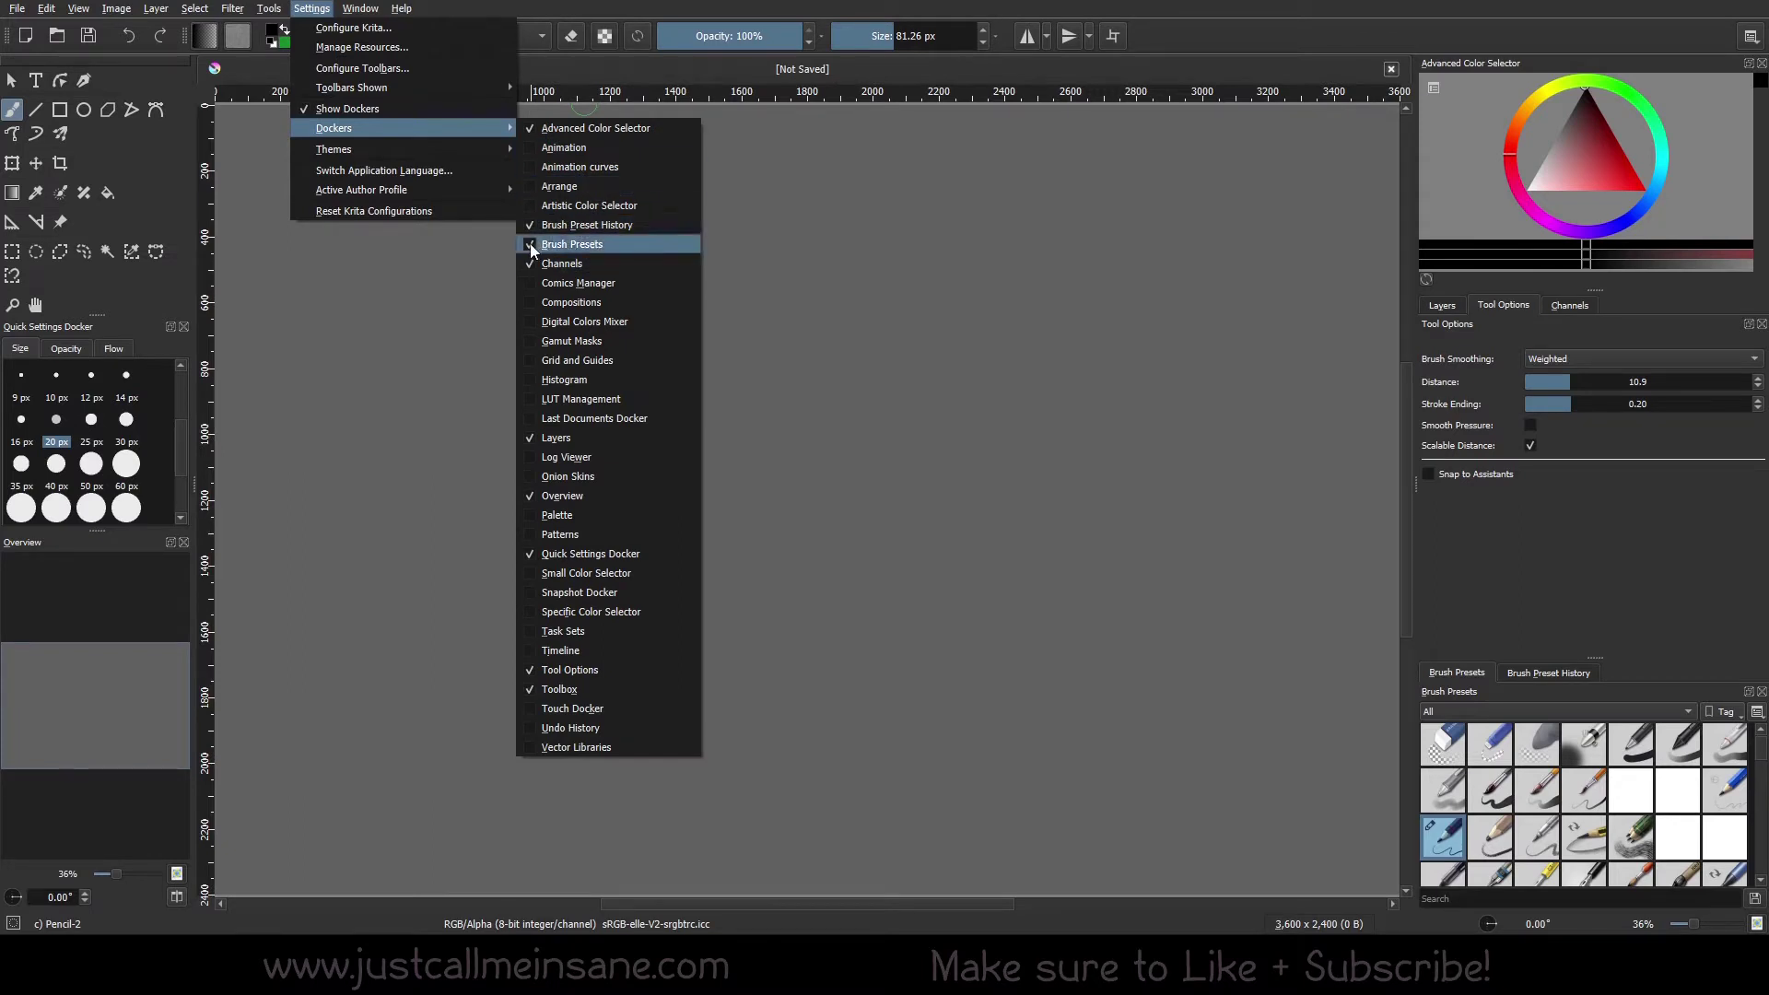
left_click(1138, 68)
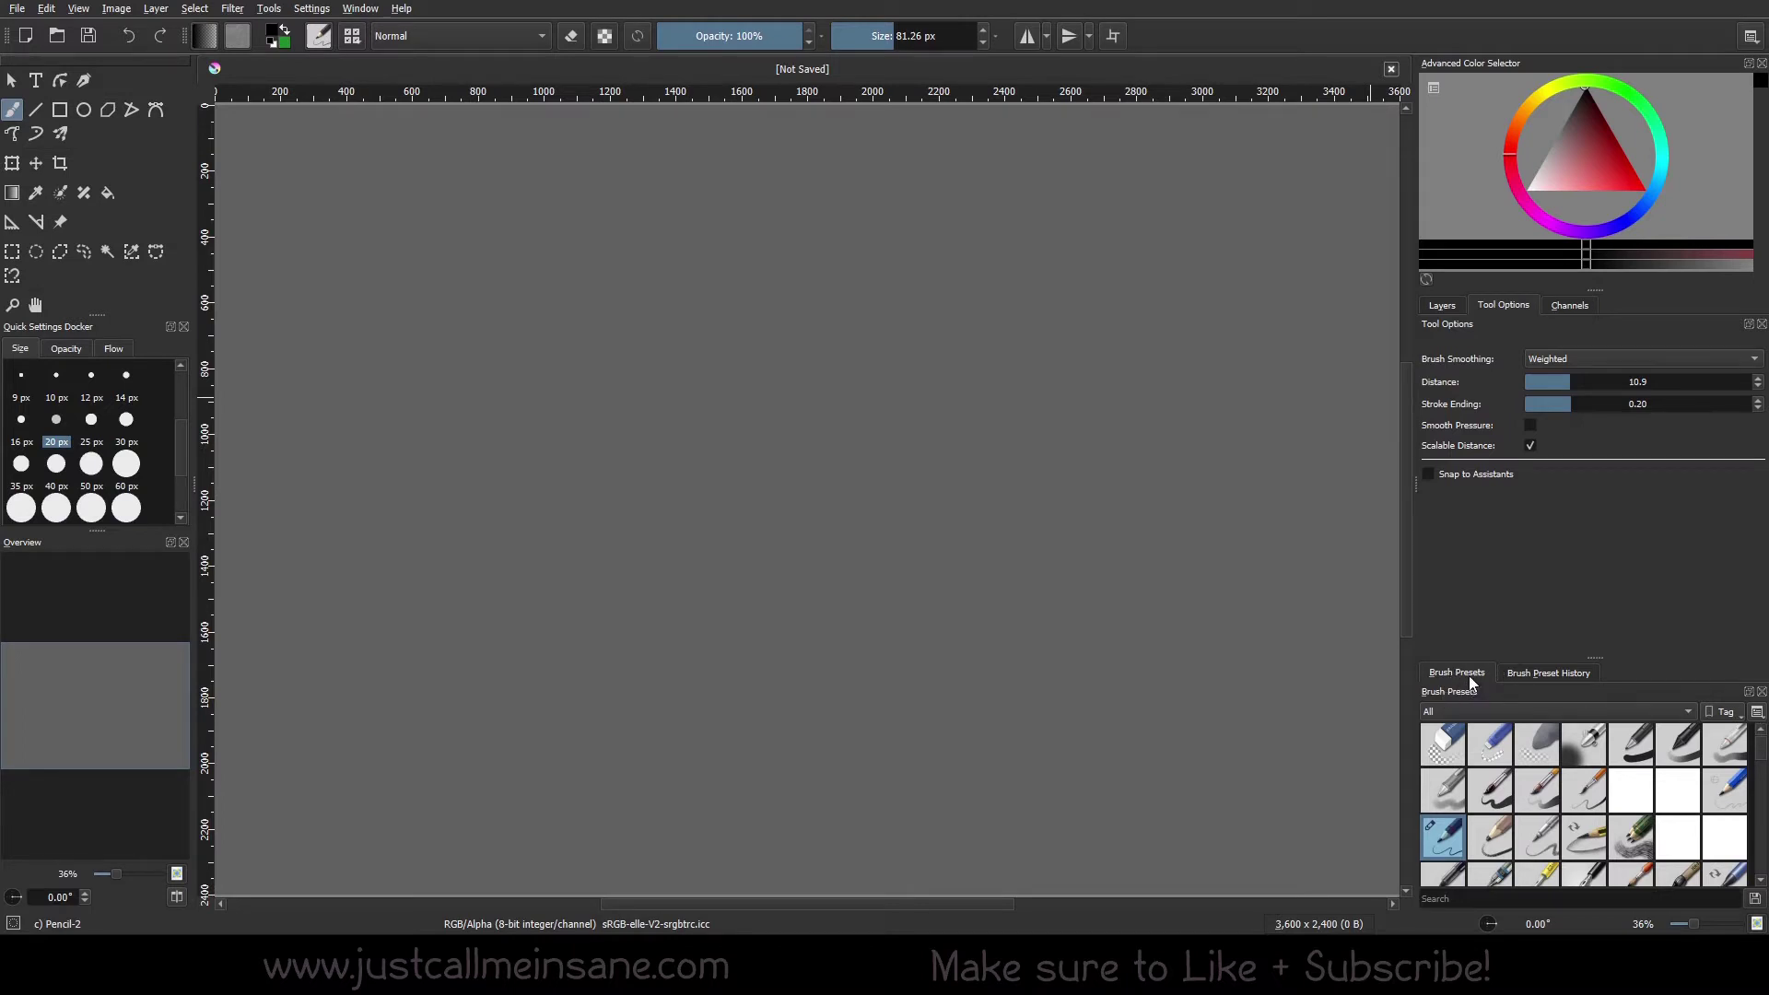
- Float the Brush Presets docker and move it to the middle of the canvas
left_click(1748, 691)
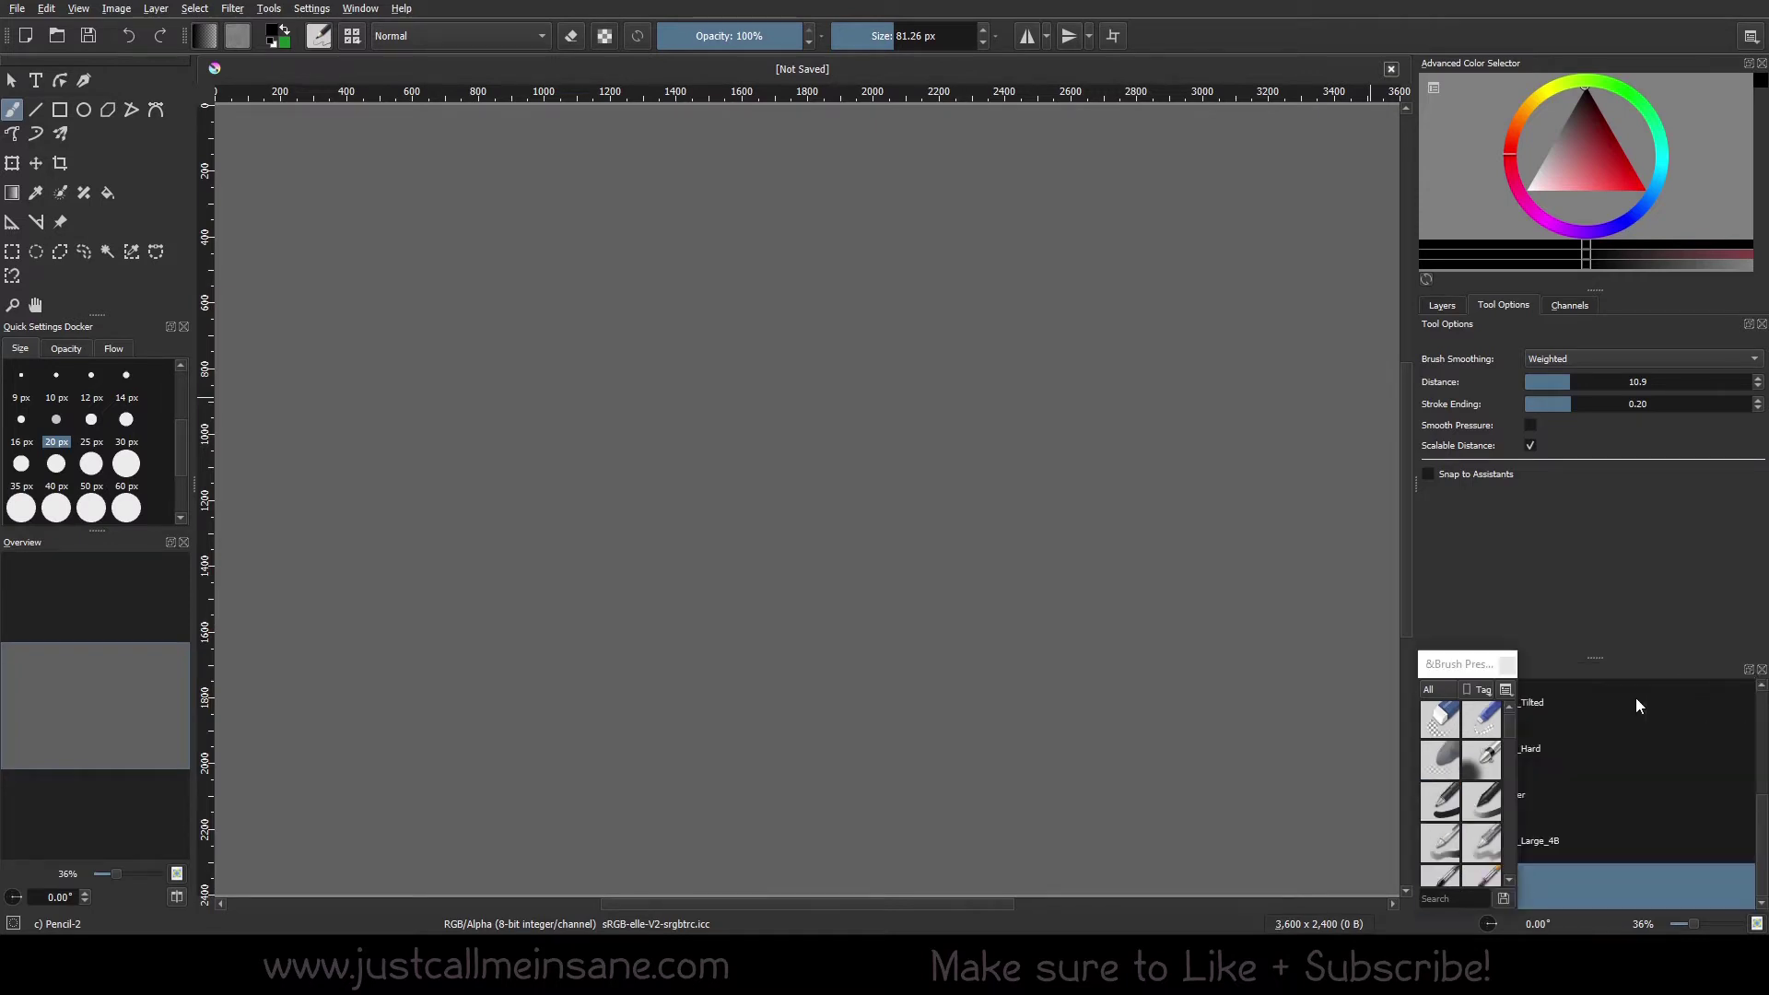
mouse_move(1467, 668)
left_mouse_down()
mouse_move(1284, 626)
mouse_move(728, 365)
mouse_move(613, 342)
left_mouse_up()
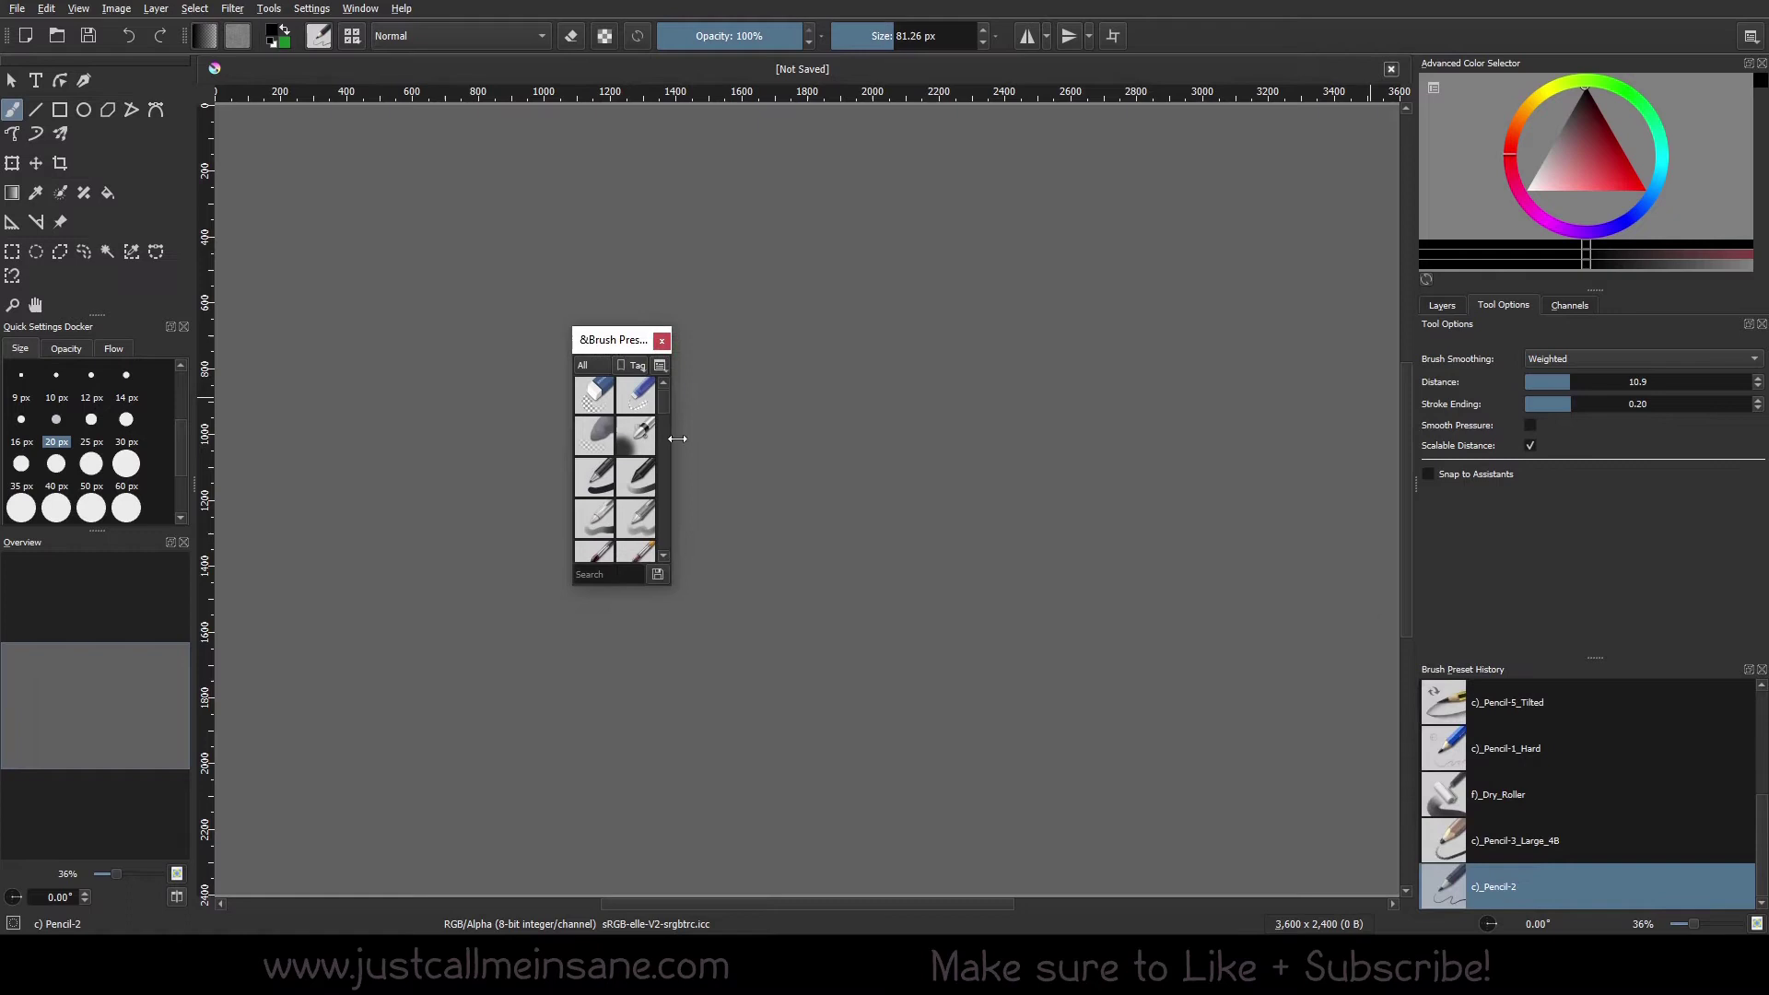
mouse_move(670, 584)
left_mouse_down()
mouse_move(1039, 800)
mouse_move(963, 814)
left_mouse_up()
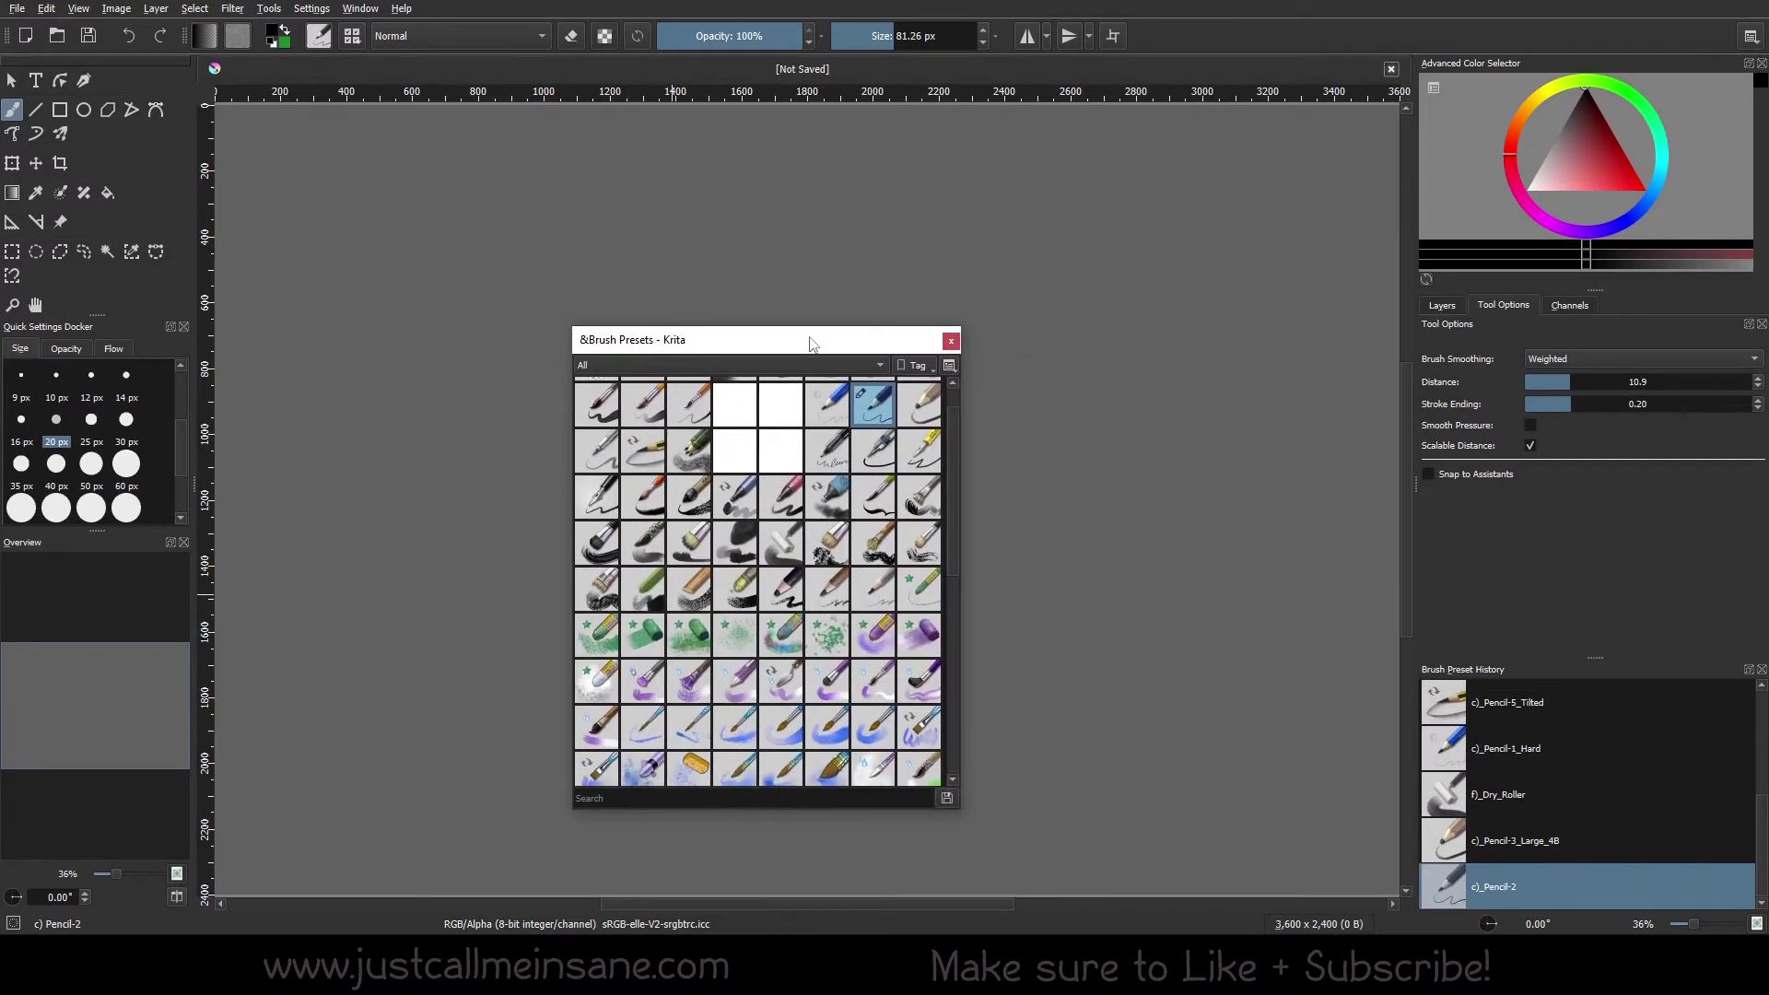
left_click_drag(812, 341, 821, 313)
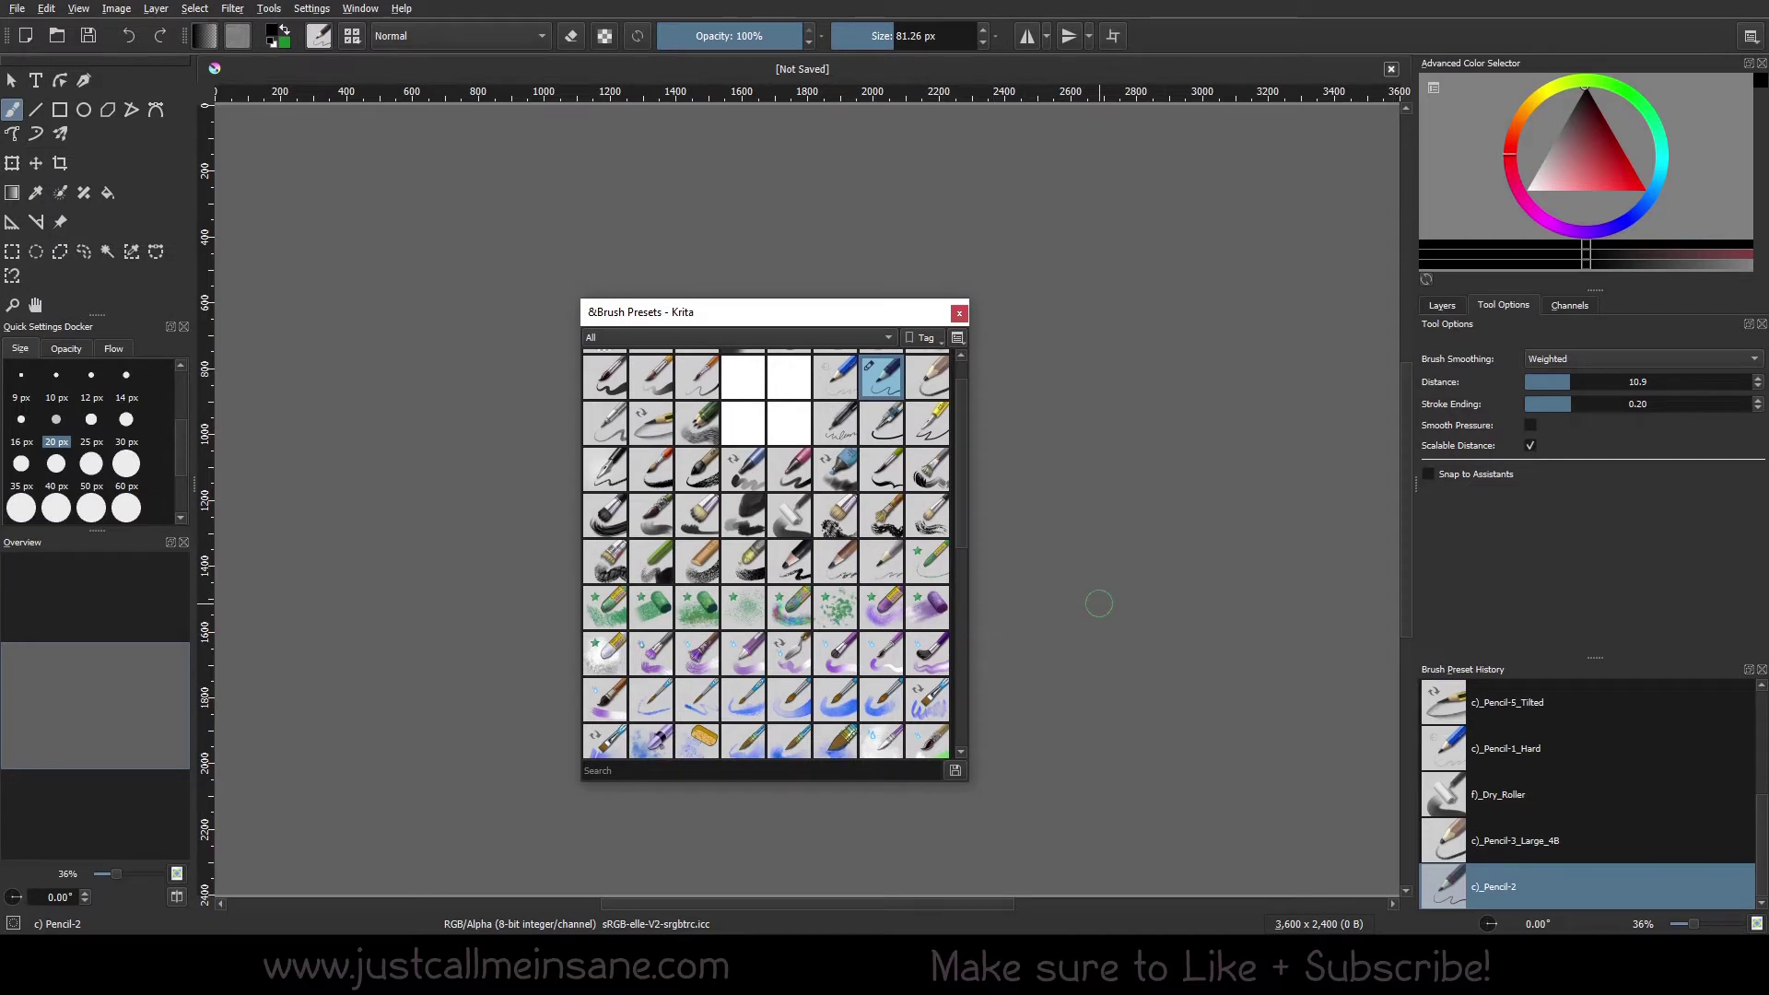
- Resize and reposition the floating presets window until it shows six columns
mouse_move(967, 501)
left_mouse_down()
mouse_move(590, 472)
mouse_move(841, 488)
mouse_move(594, 487)
mouse_move(916, 488)
mouse_move(804, 489)
left_mouse_up()
mouse_move(747, 789)
left_mouse_down()
mouse_move(719, 417)
mouse_move(716, 791)
mouse_move(729, 645)
mouse_move(733, 714)
left_mouse_up()
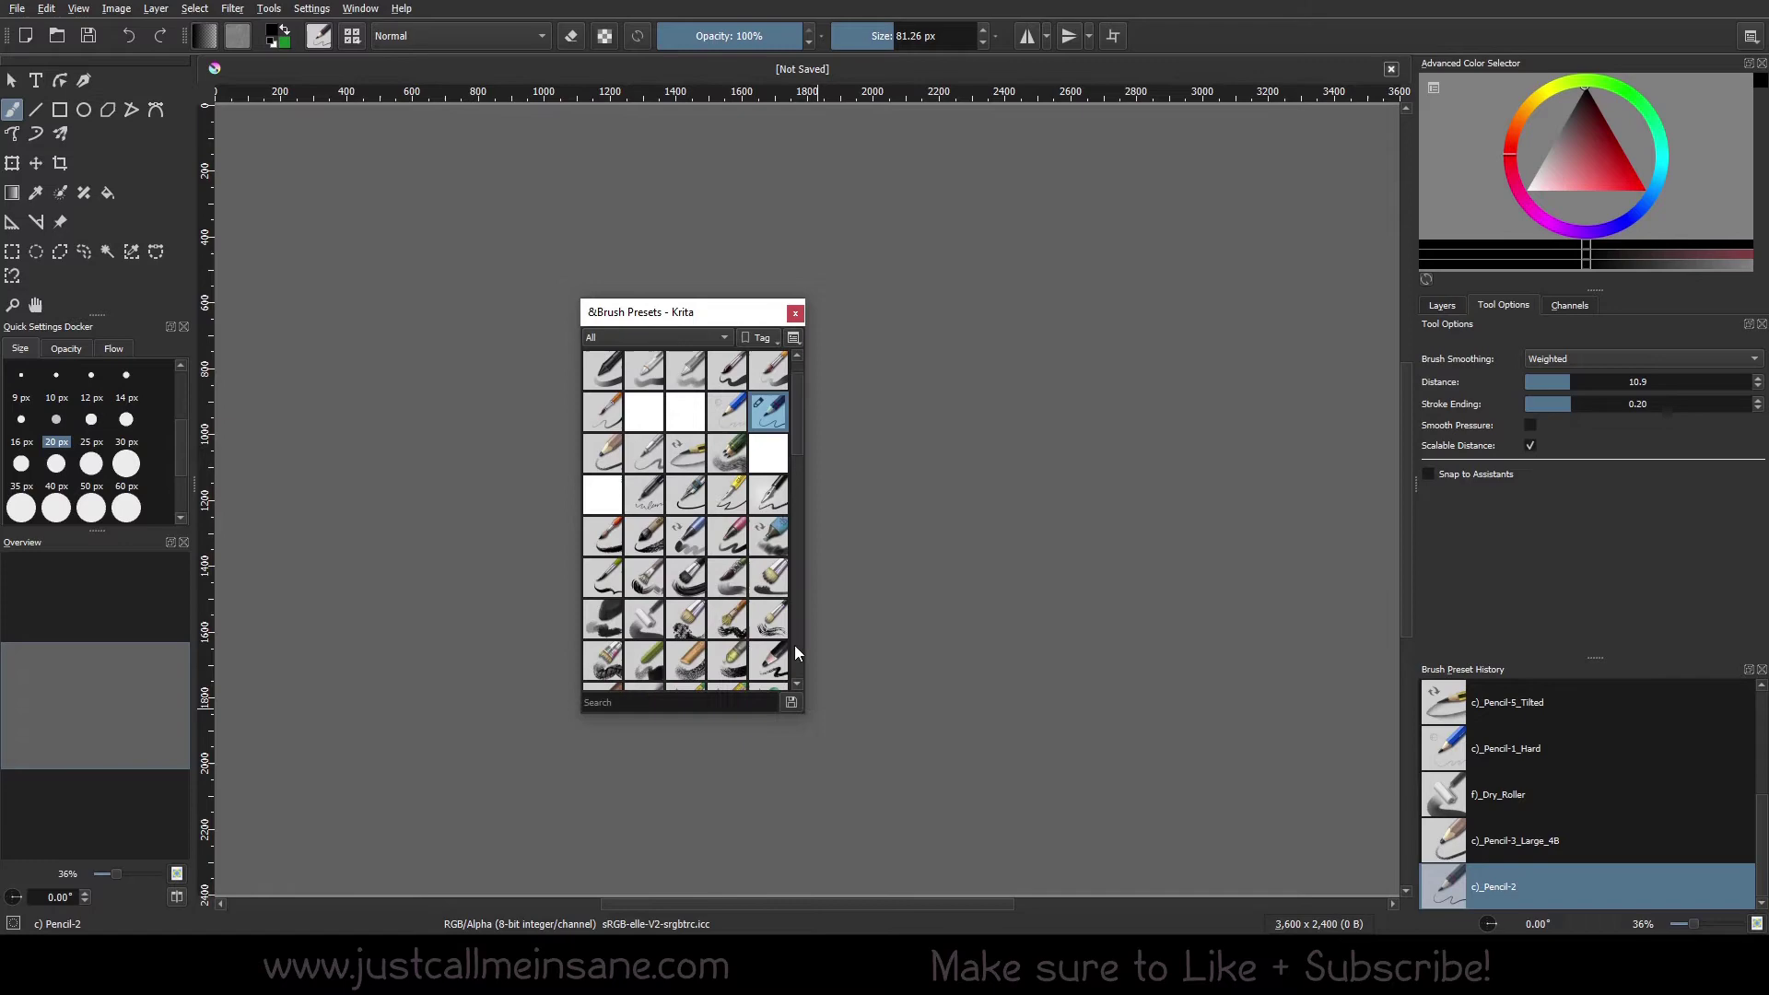
mouse_move(803, 650)
left_mouse_down()
mouse_move(1050, 658)
mouse_move(702, 651)
mouse_move(1065, 635)
left_mouse_up()
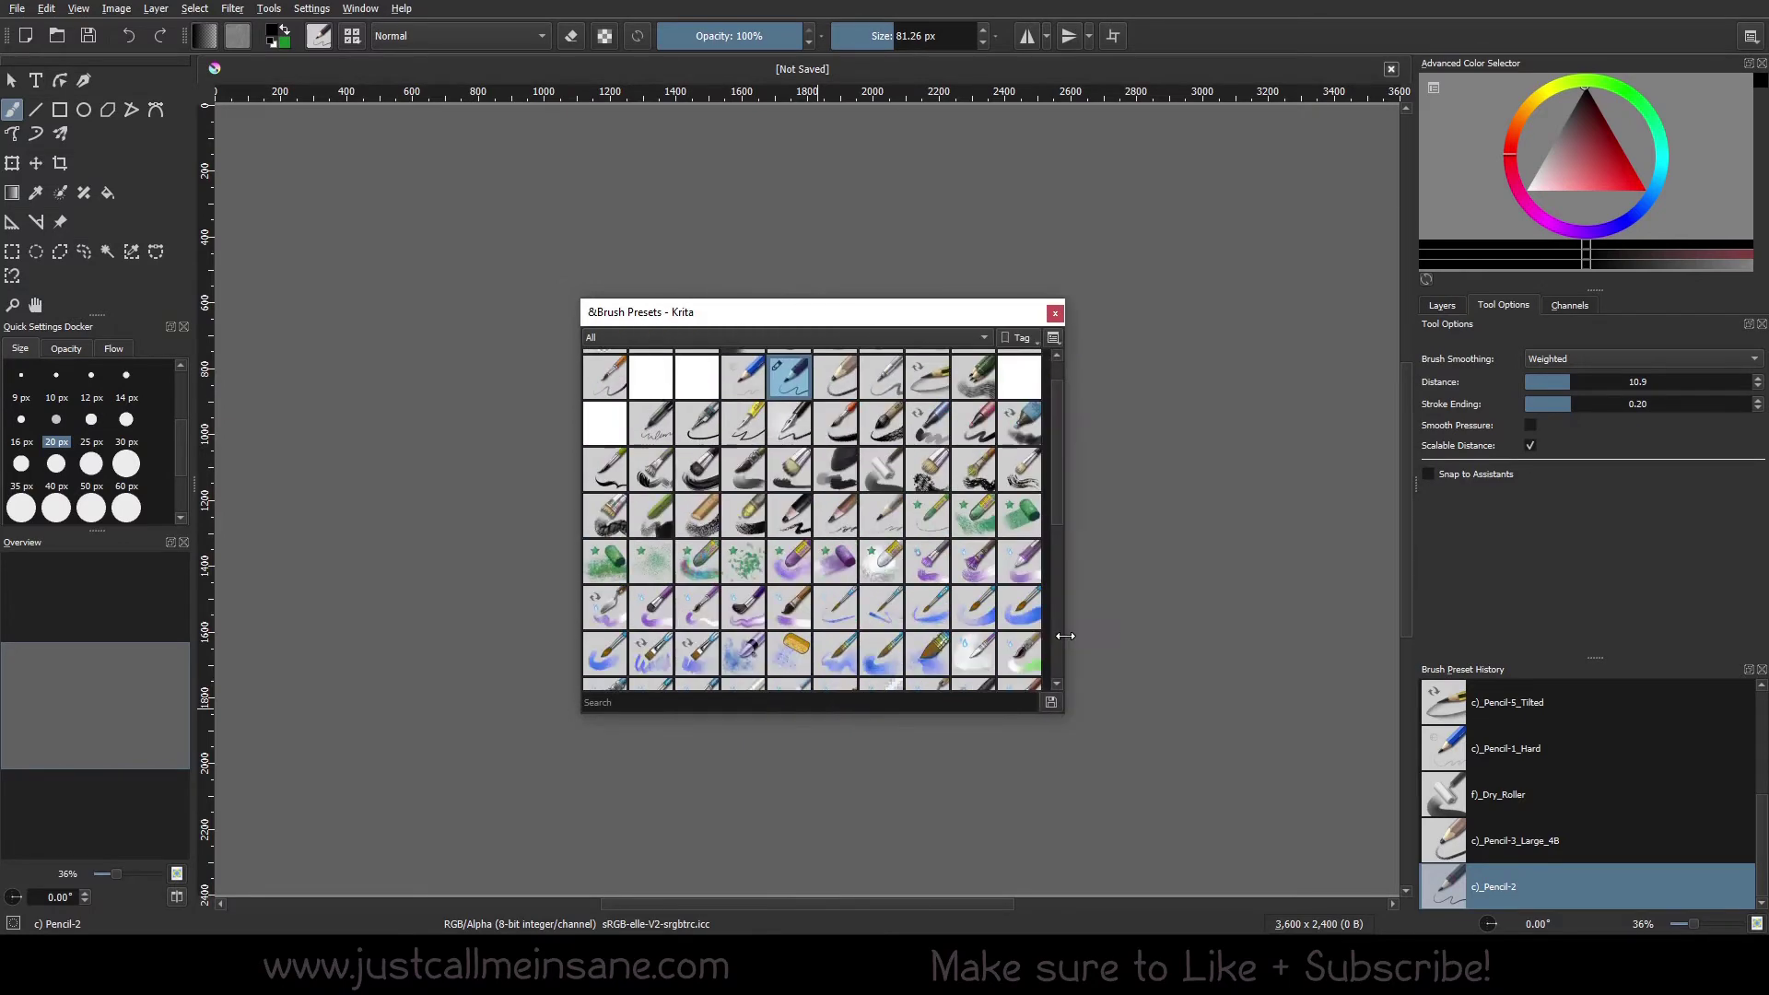
mouse_move(858, 322)
left_mouse_down()
mouse_move(744, 312)
mouse_move(820, 355)
mouse_move(897, 330)
mouse_move(871, 375)
mouse_move(786, 376)
left_mouse_up()
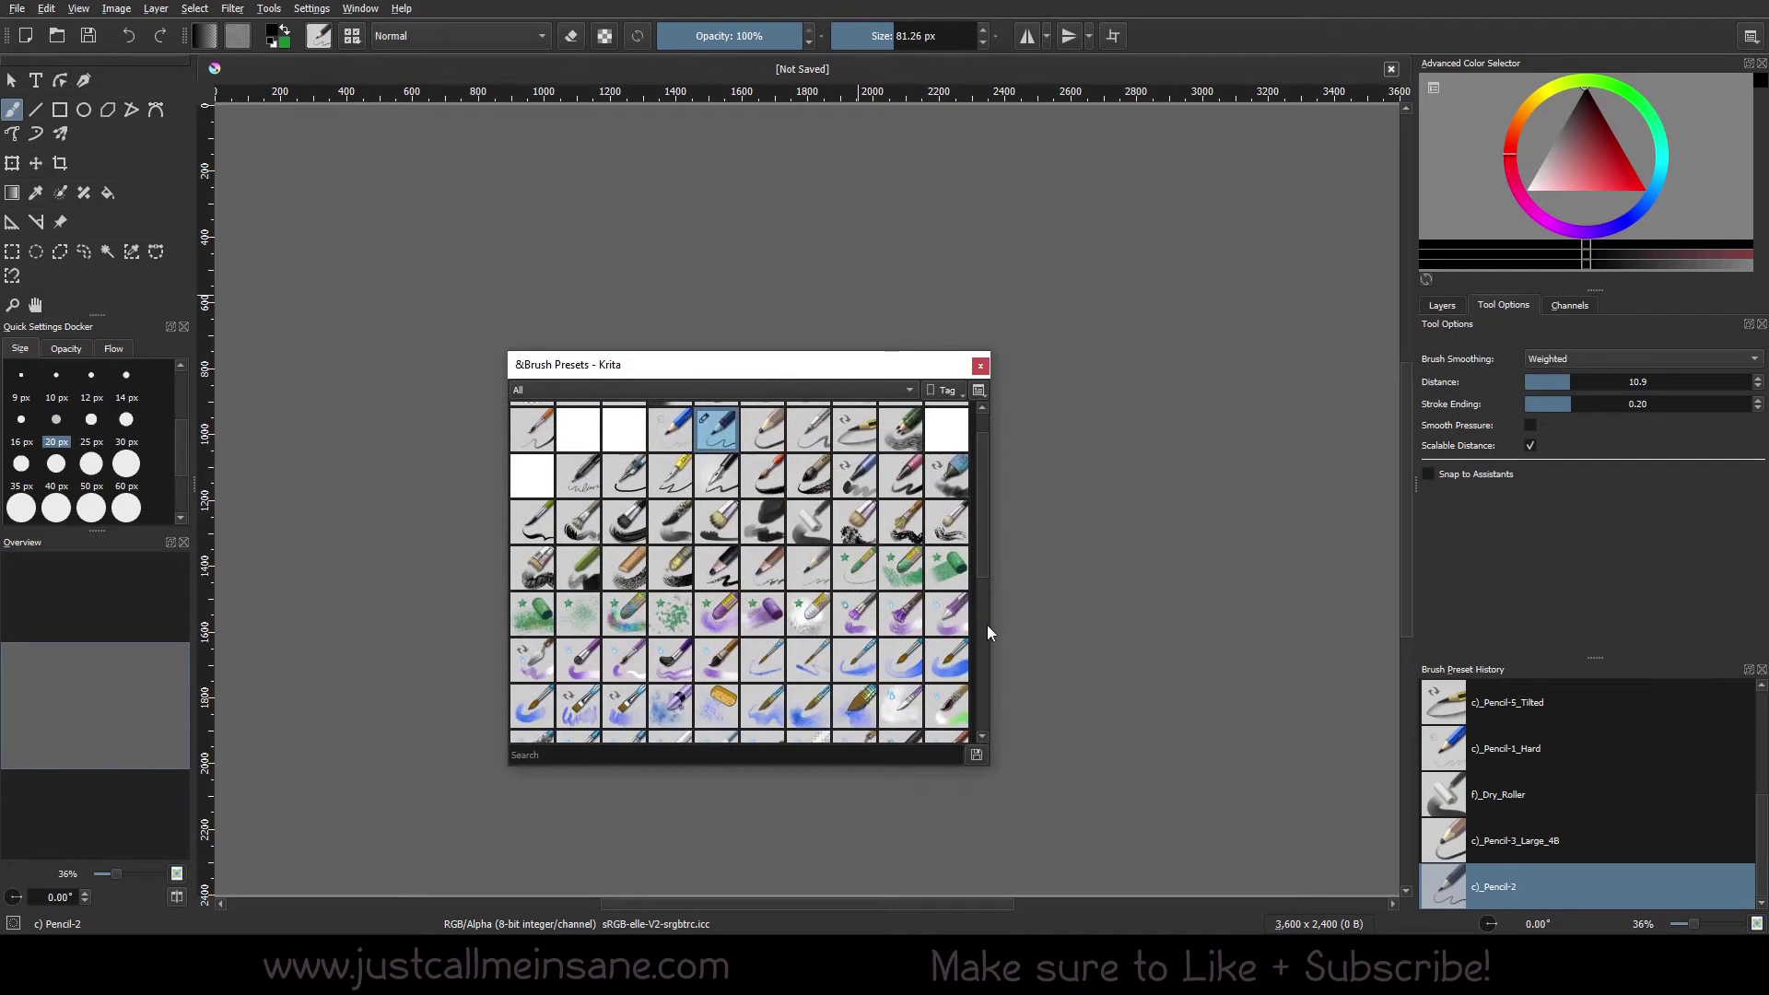
left_click_drag(994, 622, 774, 622)
mouse_move(645, 364)
left_mouse_down()
mouse_move(774, 375)
mouse_move(873, 352)
left_mouse_up()
mouse_move(925, 517)
left_mouse_down()
mouse_move(1113, 535)
mouse_move(705, 537)
mouse_move(1011, 539)
mouse_move(757, 507)
mouse_move(959, 508)
left_mouse_up()
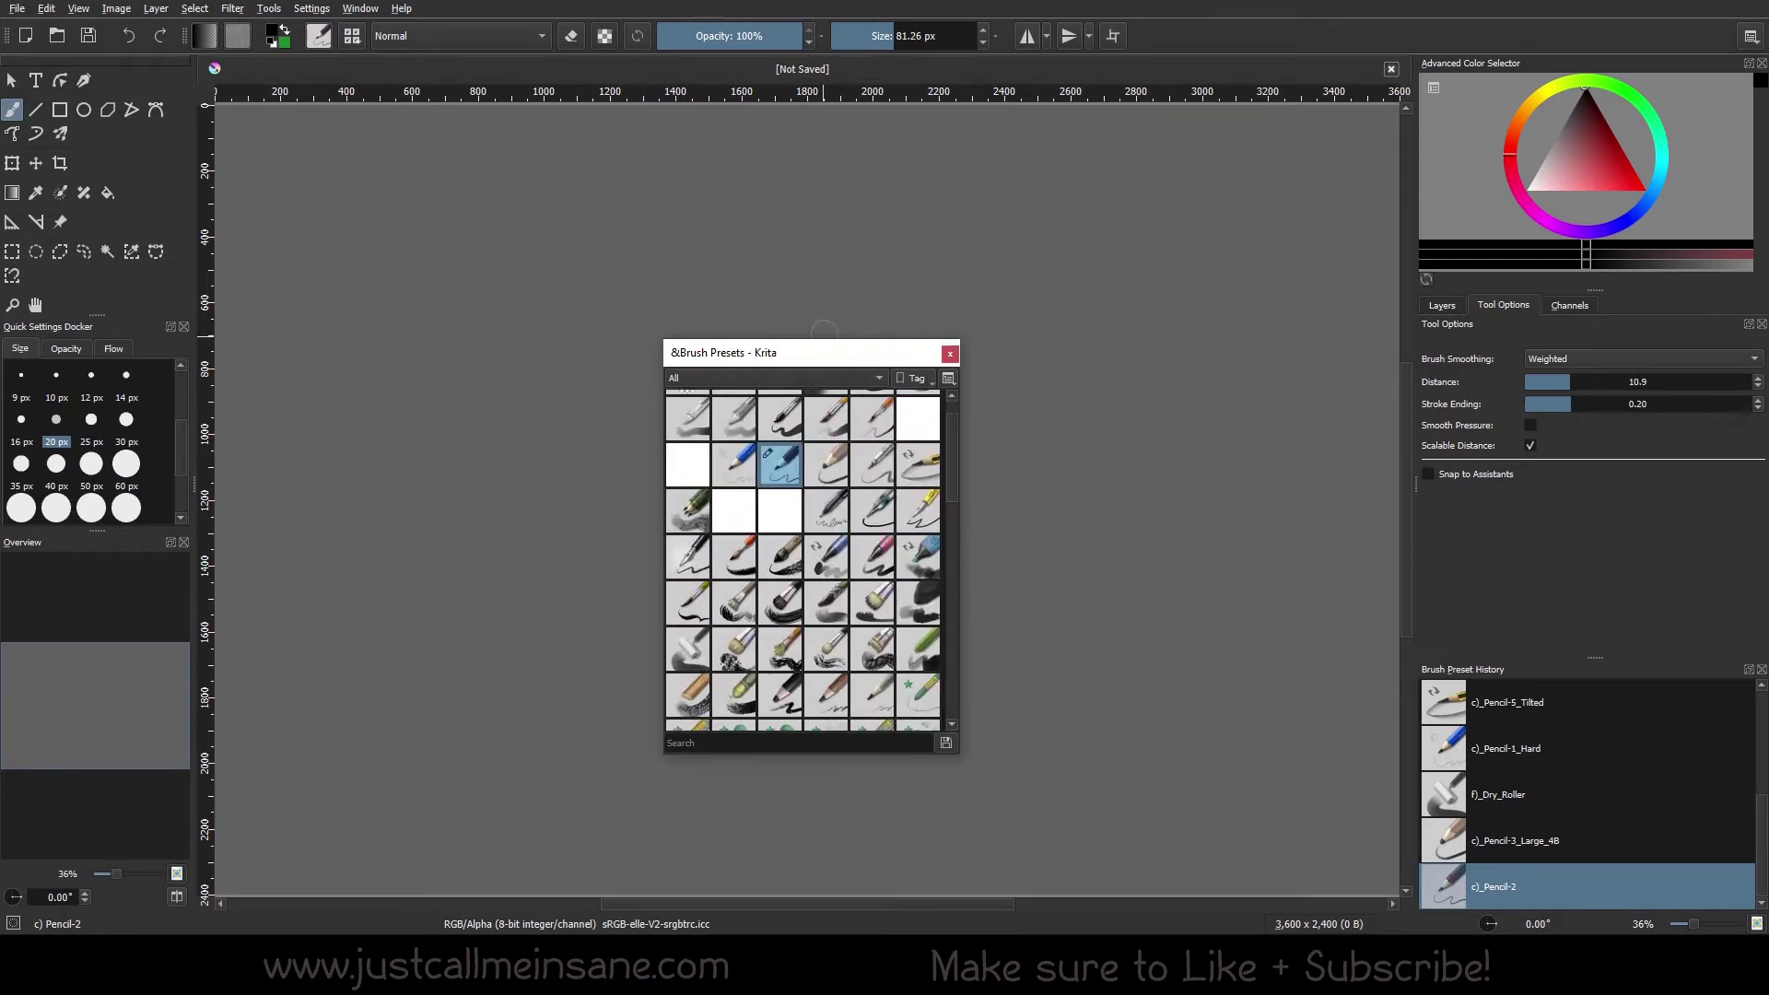
mouse_move(829, 357)
left_mouse_down()
mouse_move(712, 335)
mouse_move(748, 353)
left_mouse_up()
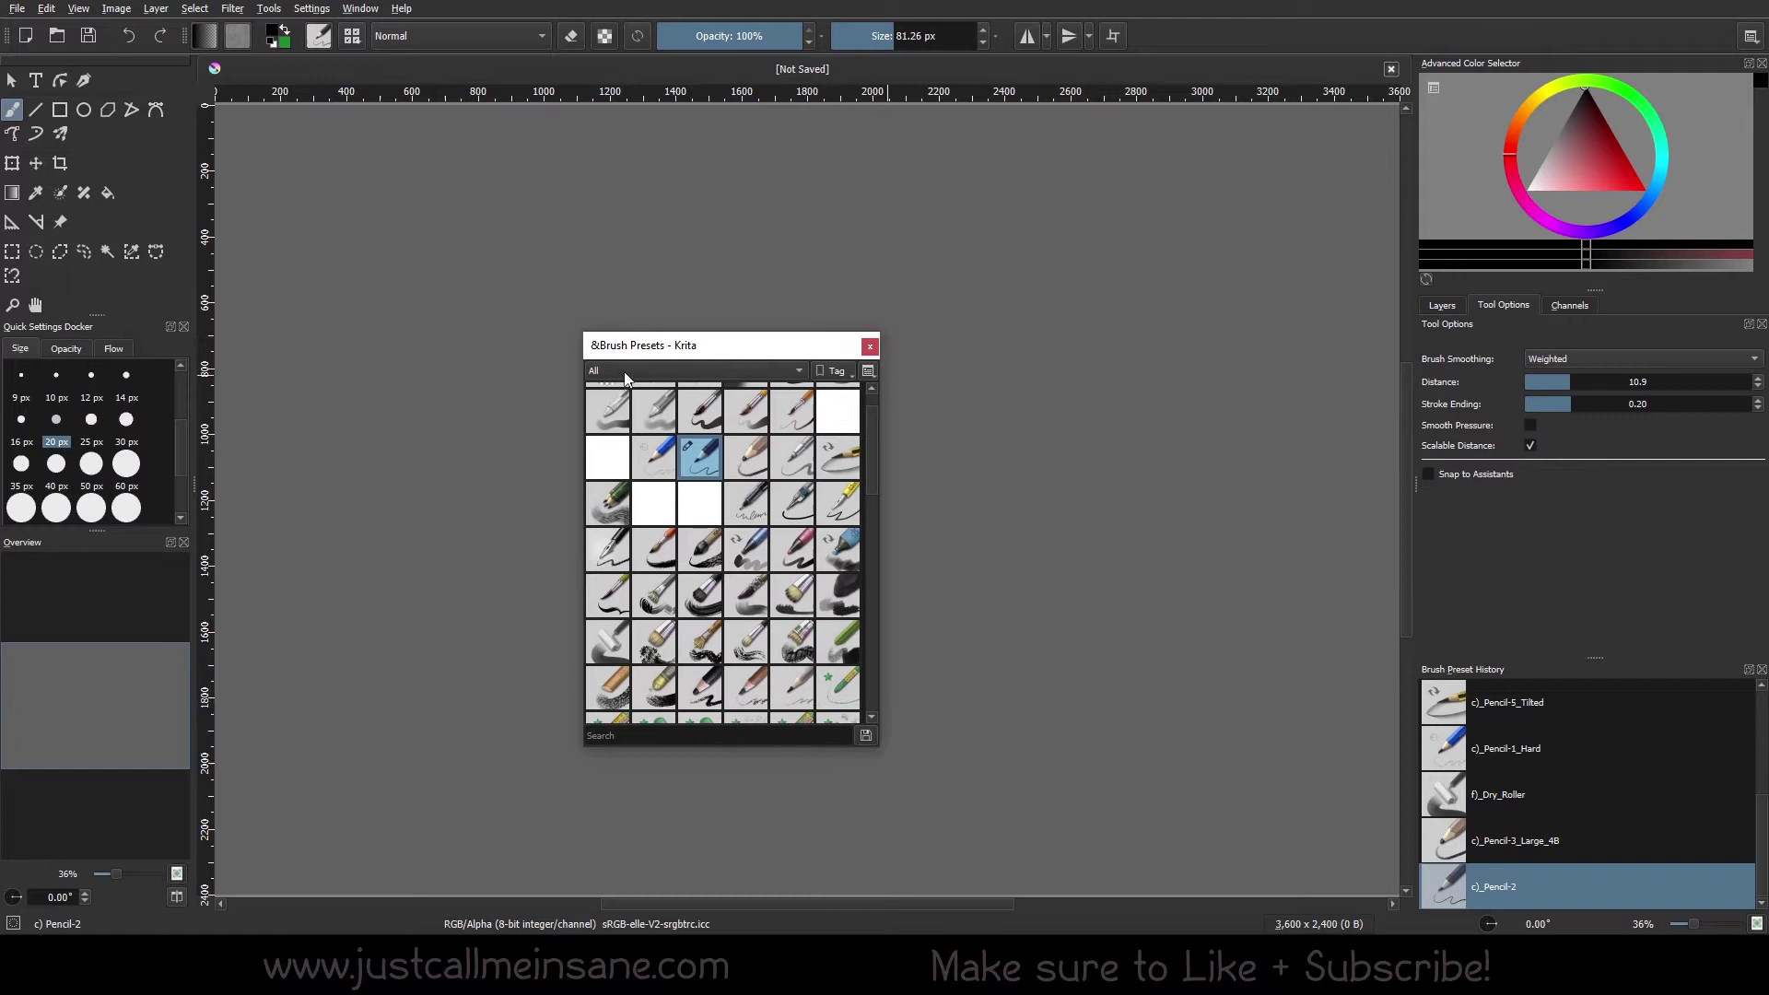
- Filter the floating presets by the Digital tag, then by the Ink tag
left_click(798, 370)
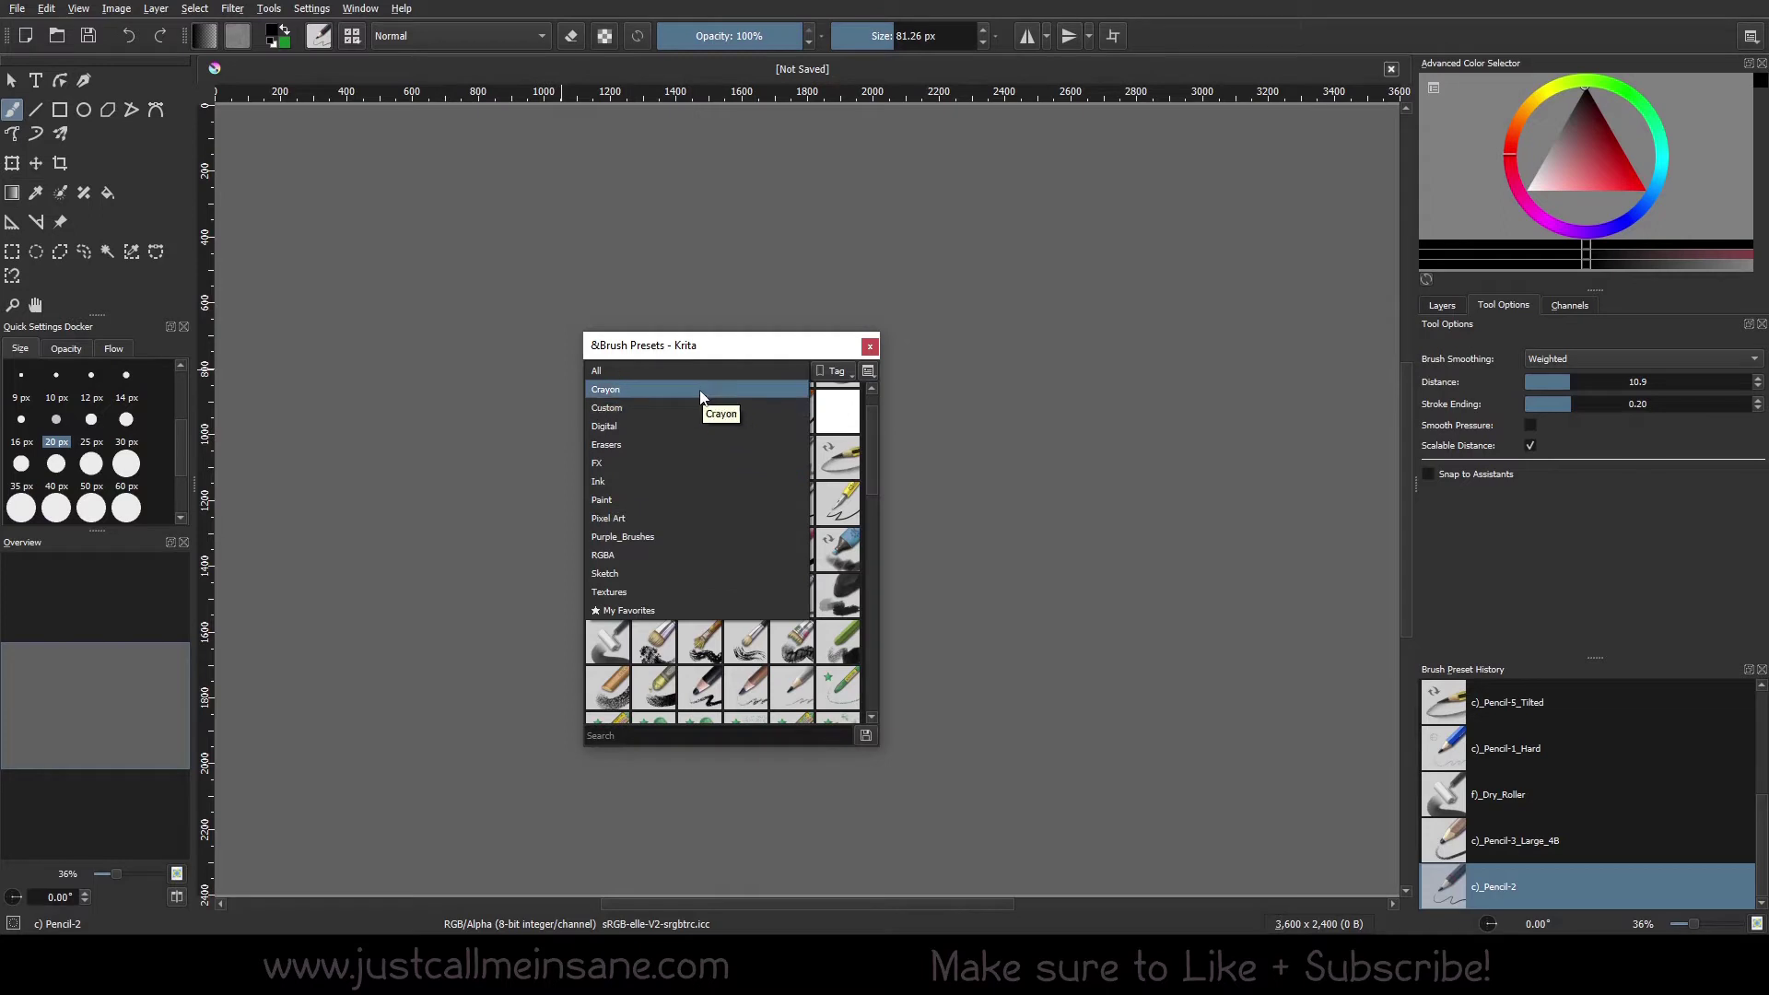
left_click(702, 426)
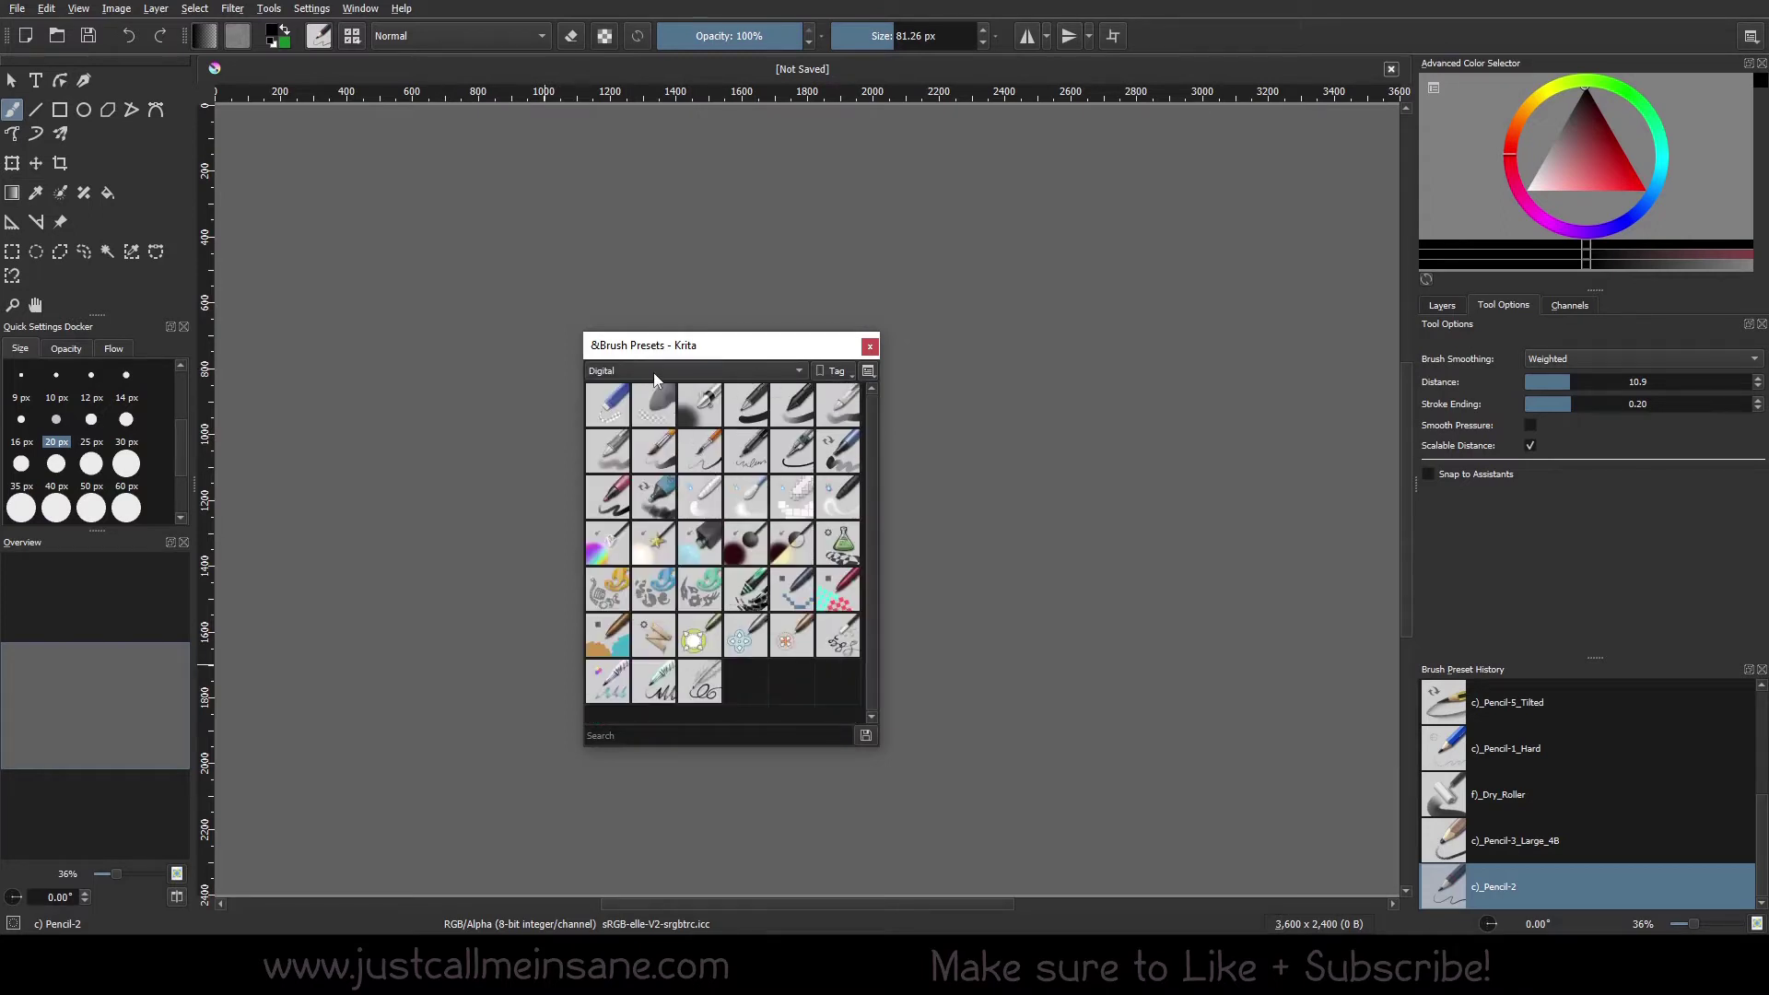
mouse_move(740, 642)
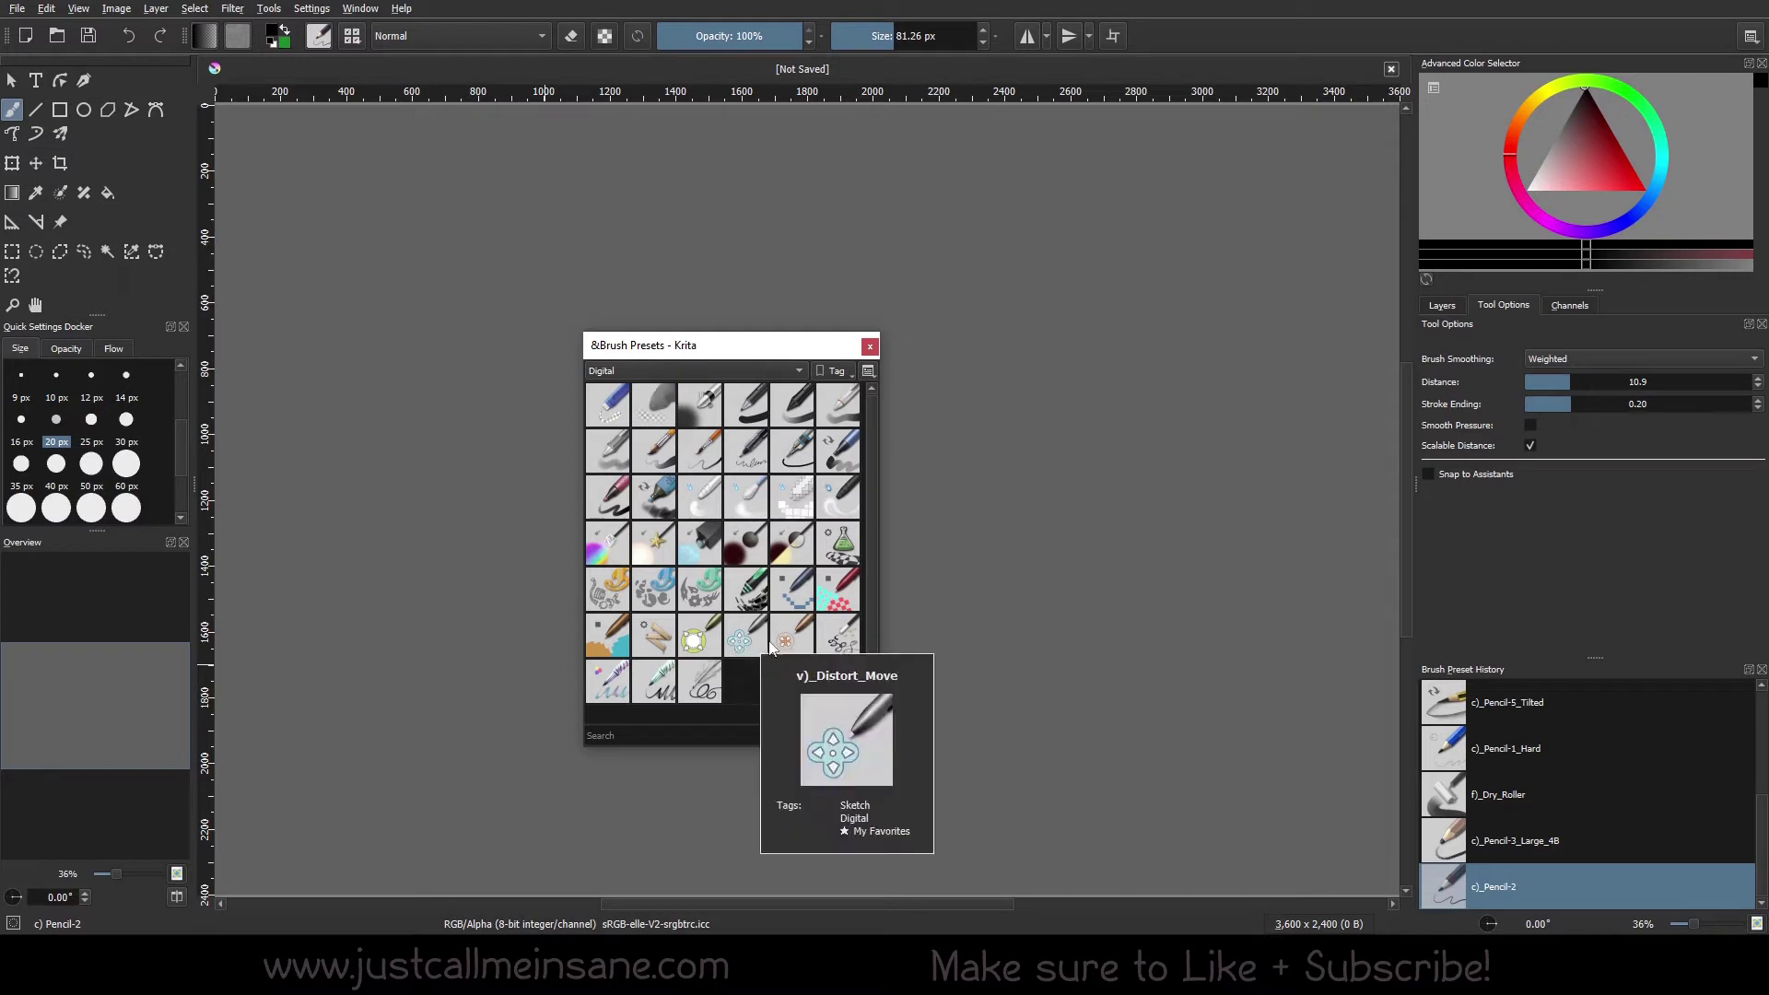
mouse_move(668, 552)
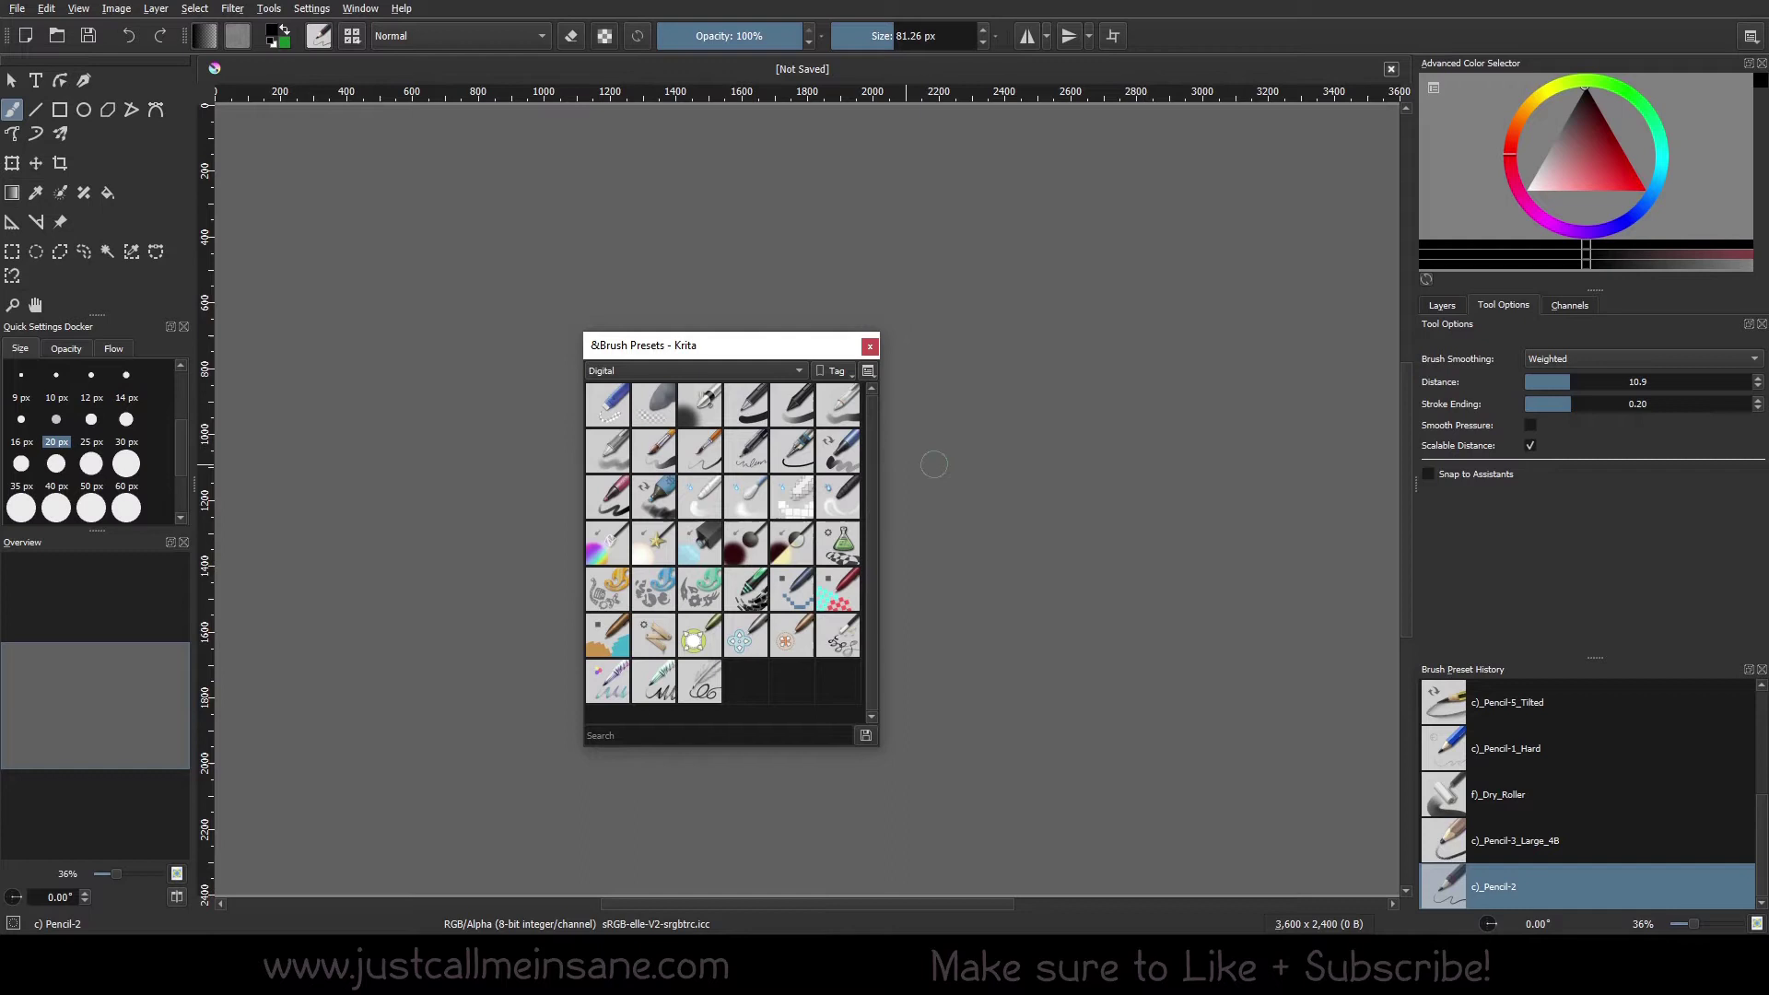
left_click(704, 371)
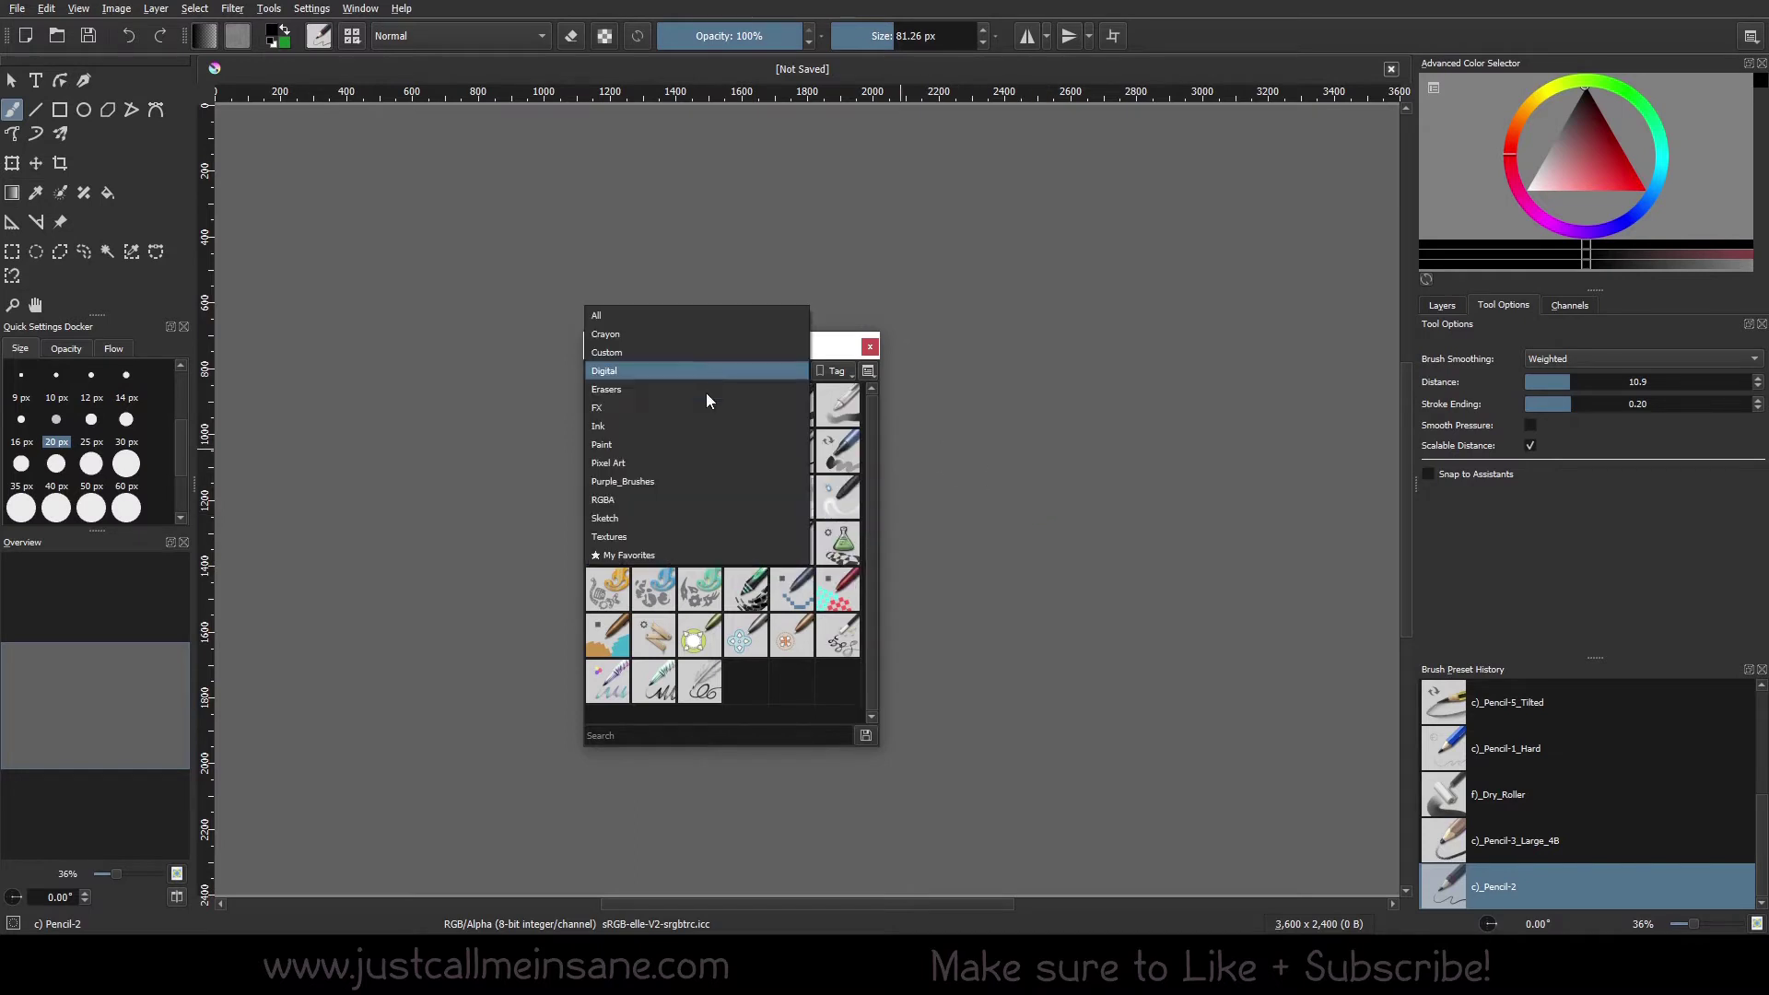
left_click(706, 427)
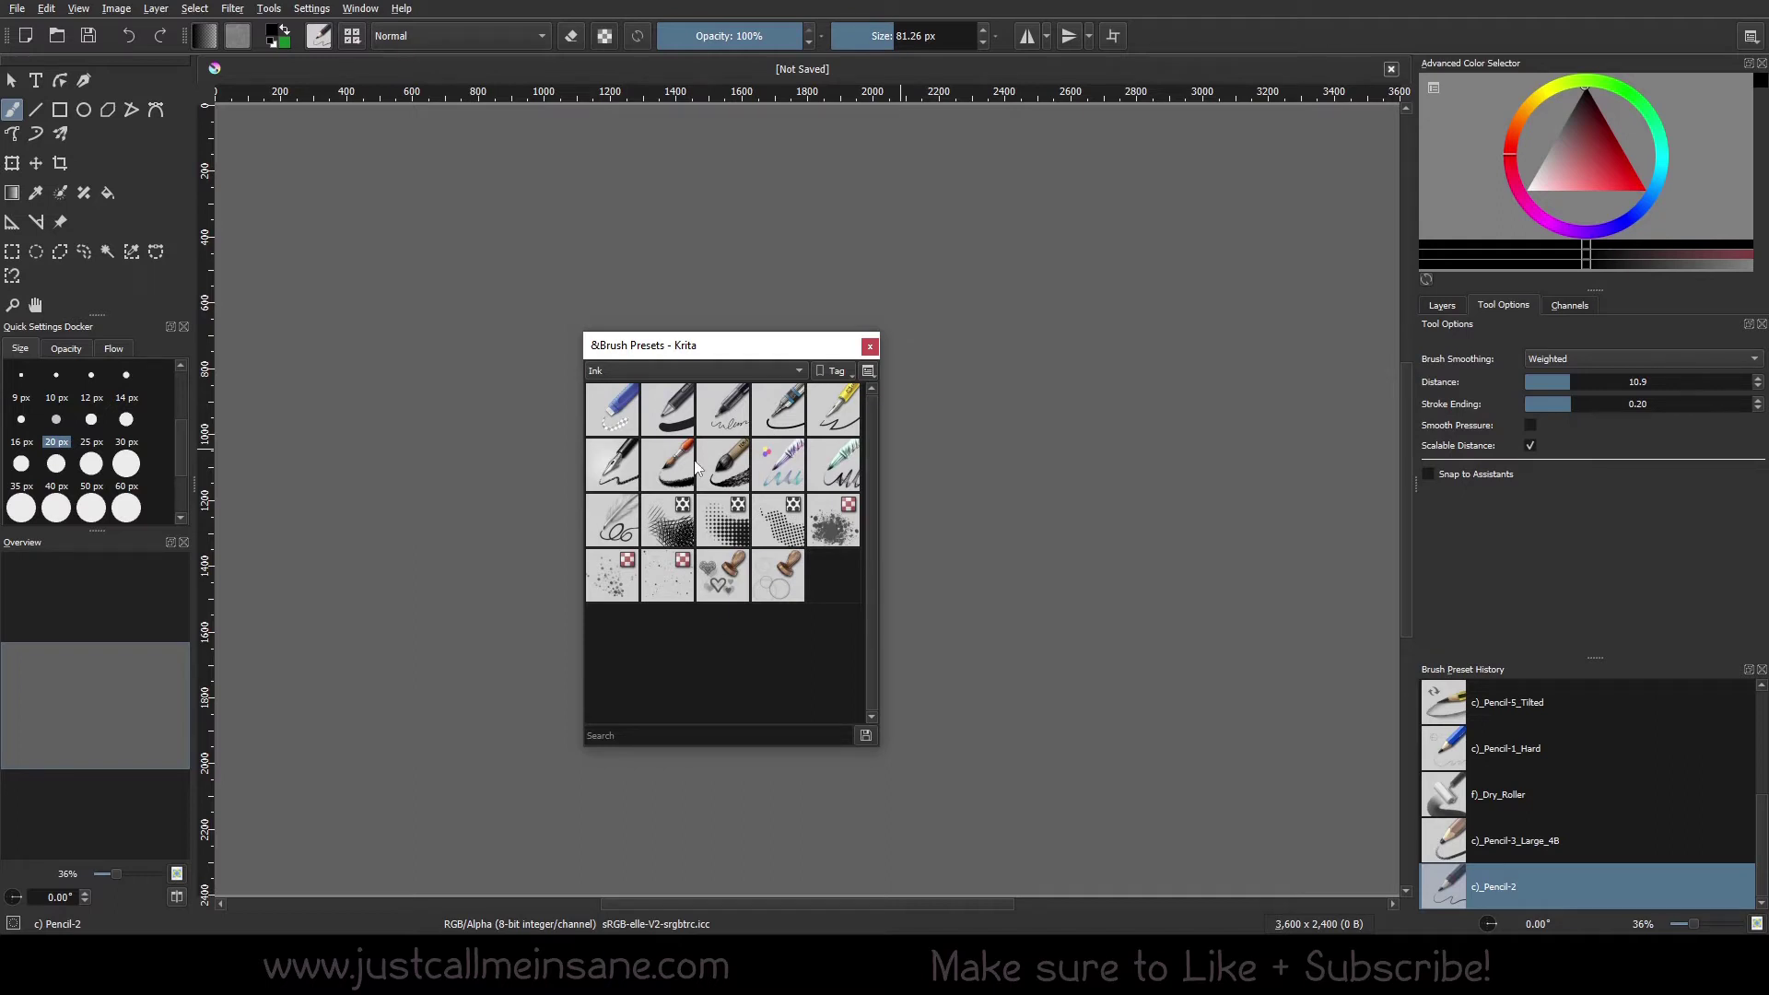
mouse_move(746, 482)
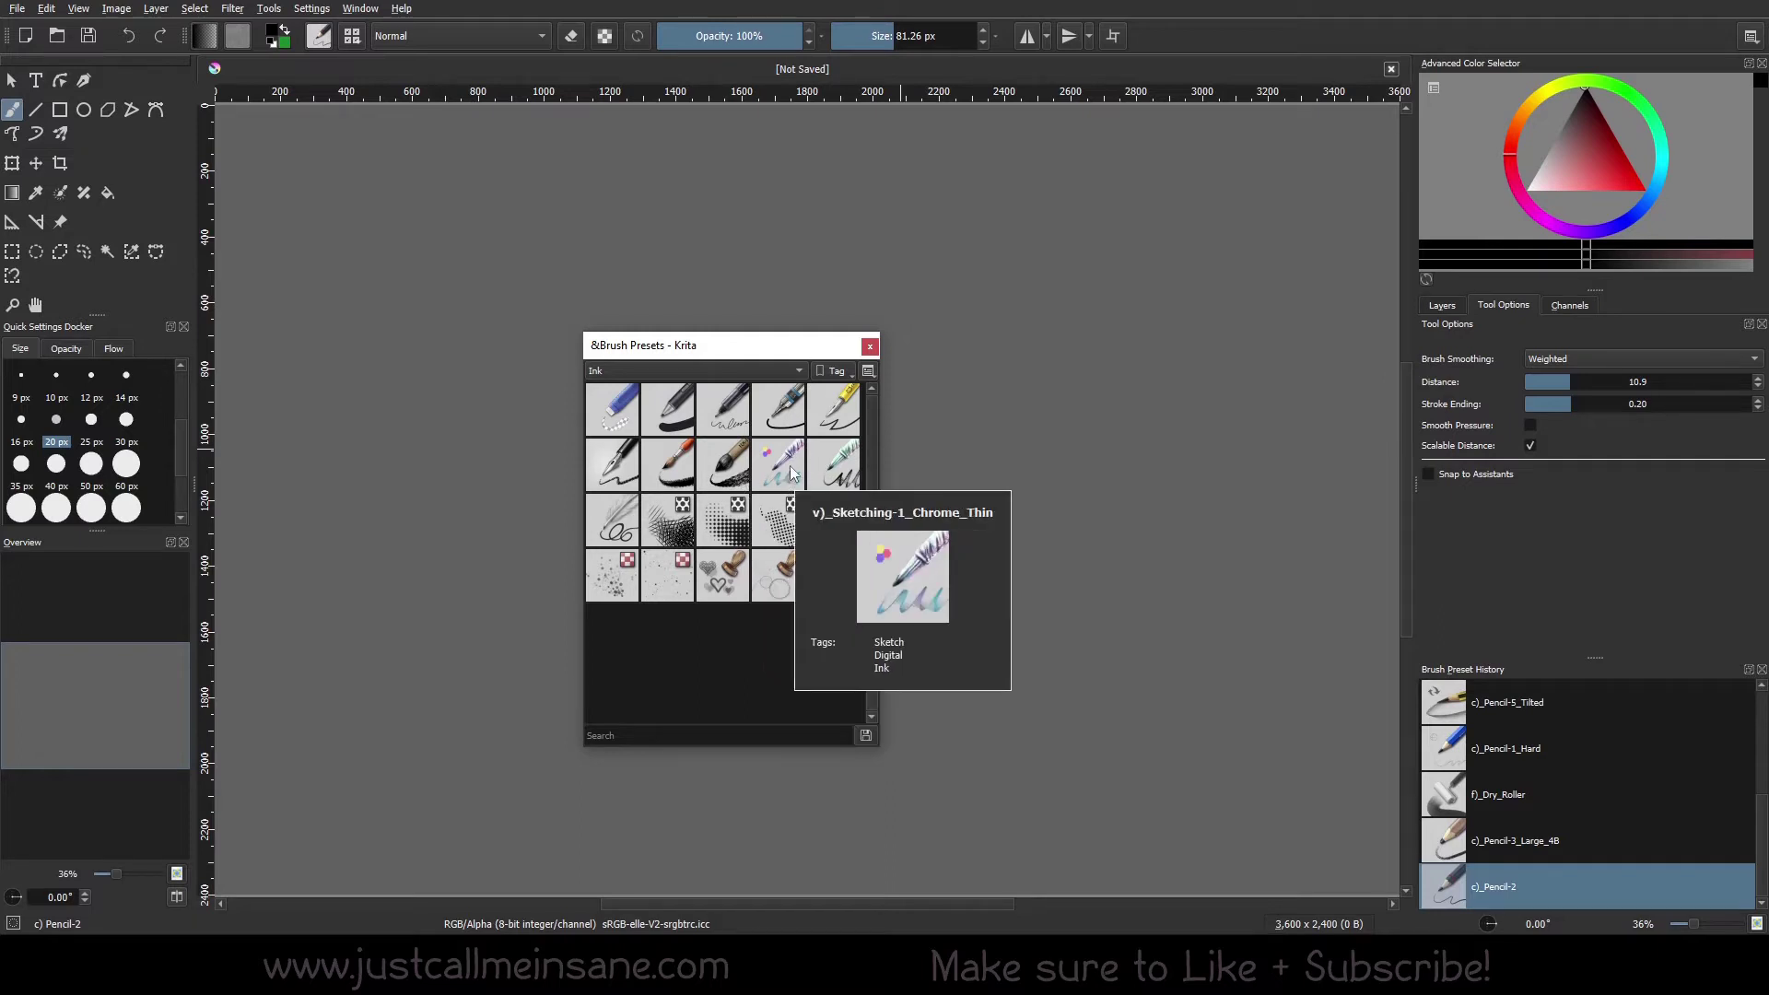
mouse_move(854, 412)
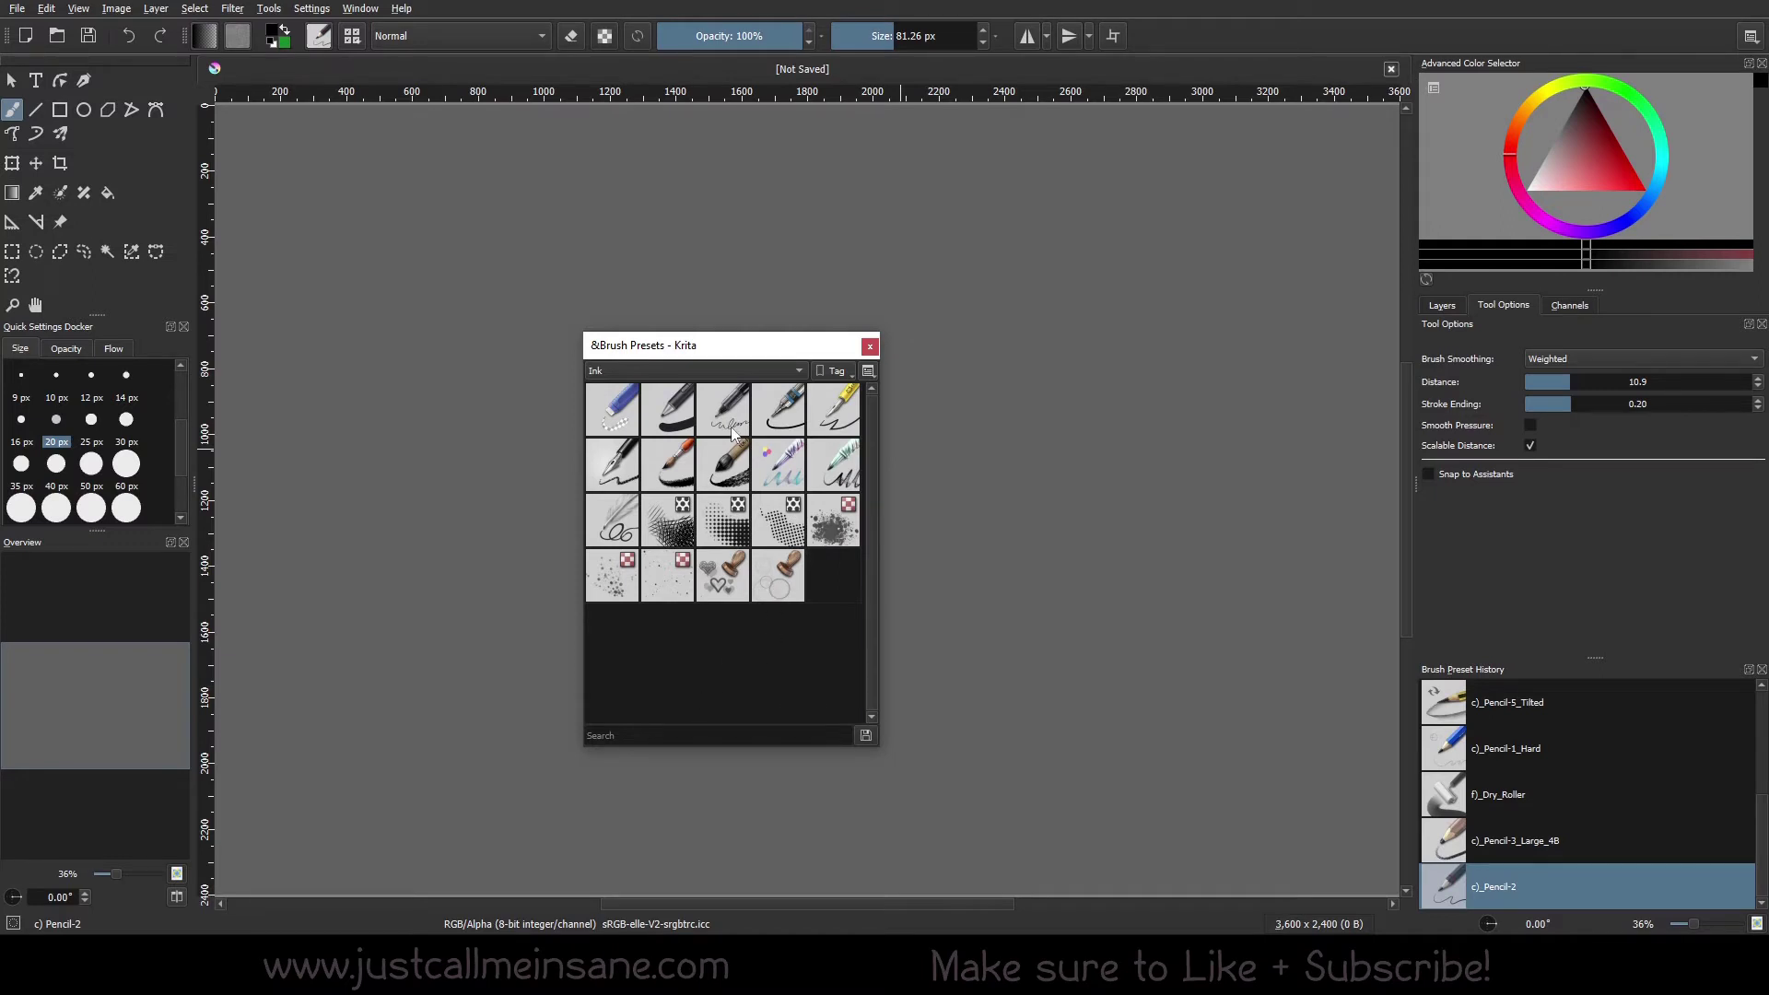
- Switch the preset tag filter to RGBA
mouse_move(733, 429)
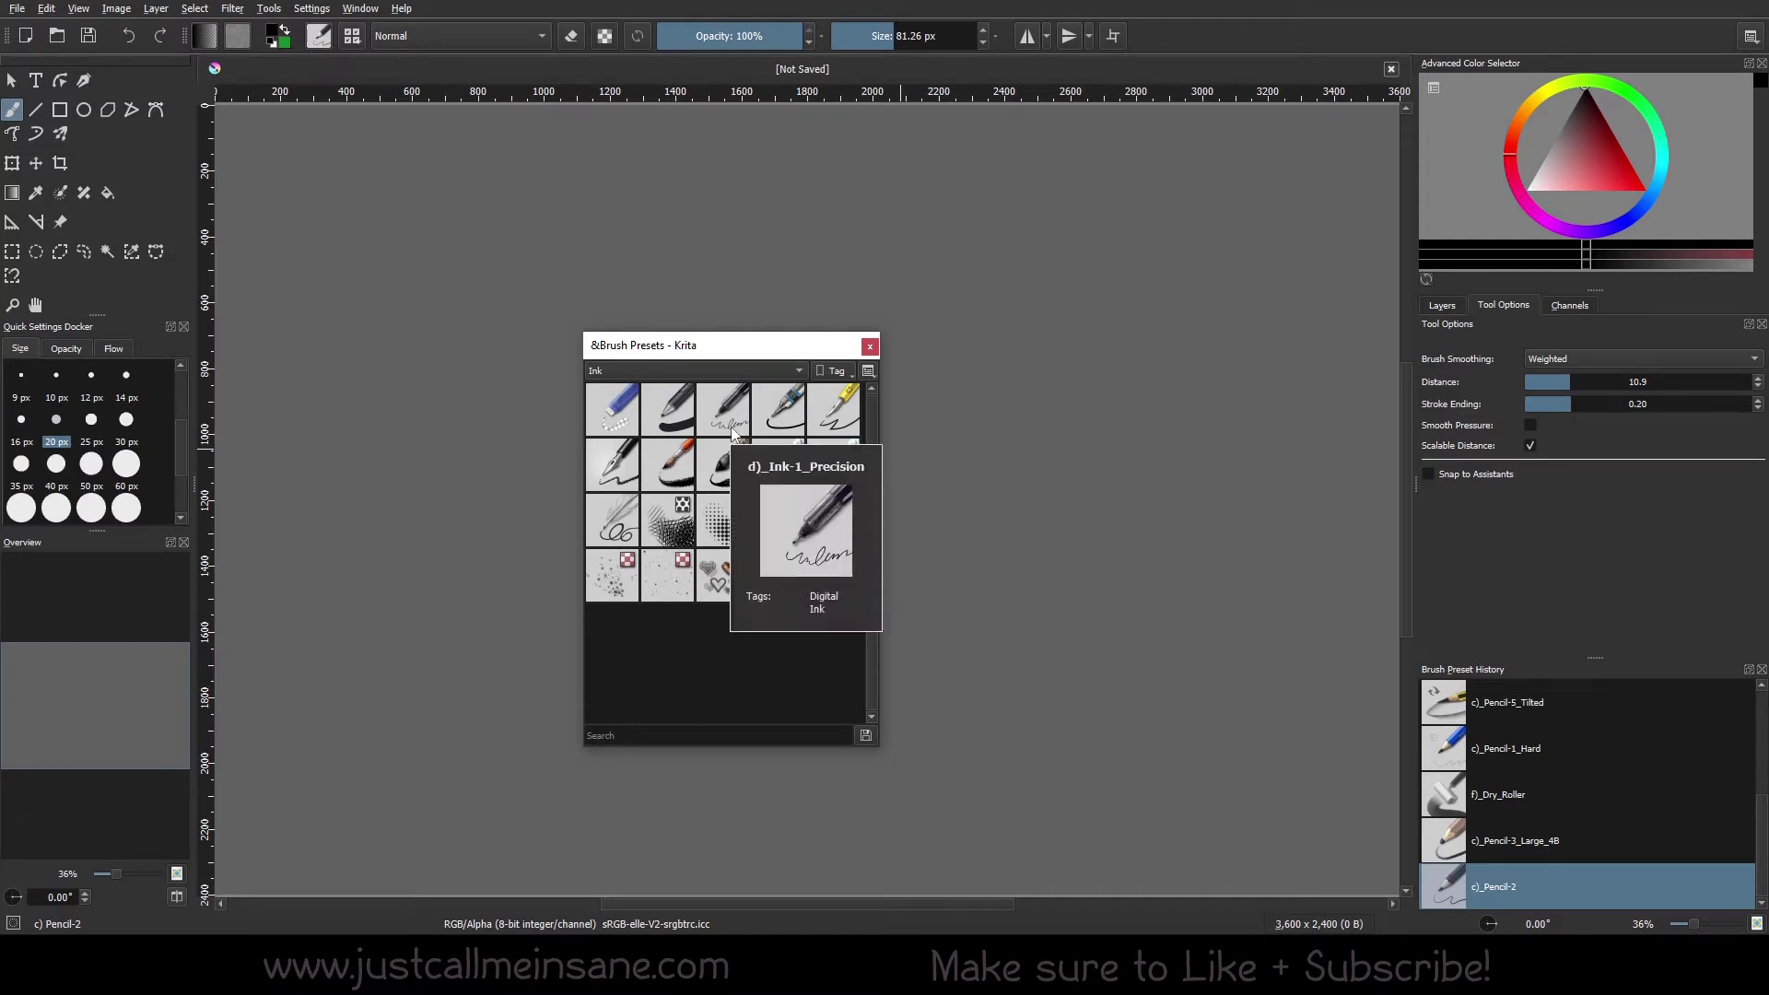
left_click(702, 372)
left_click(676, 451)
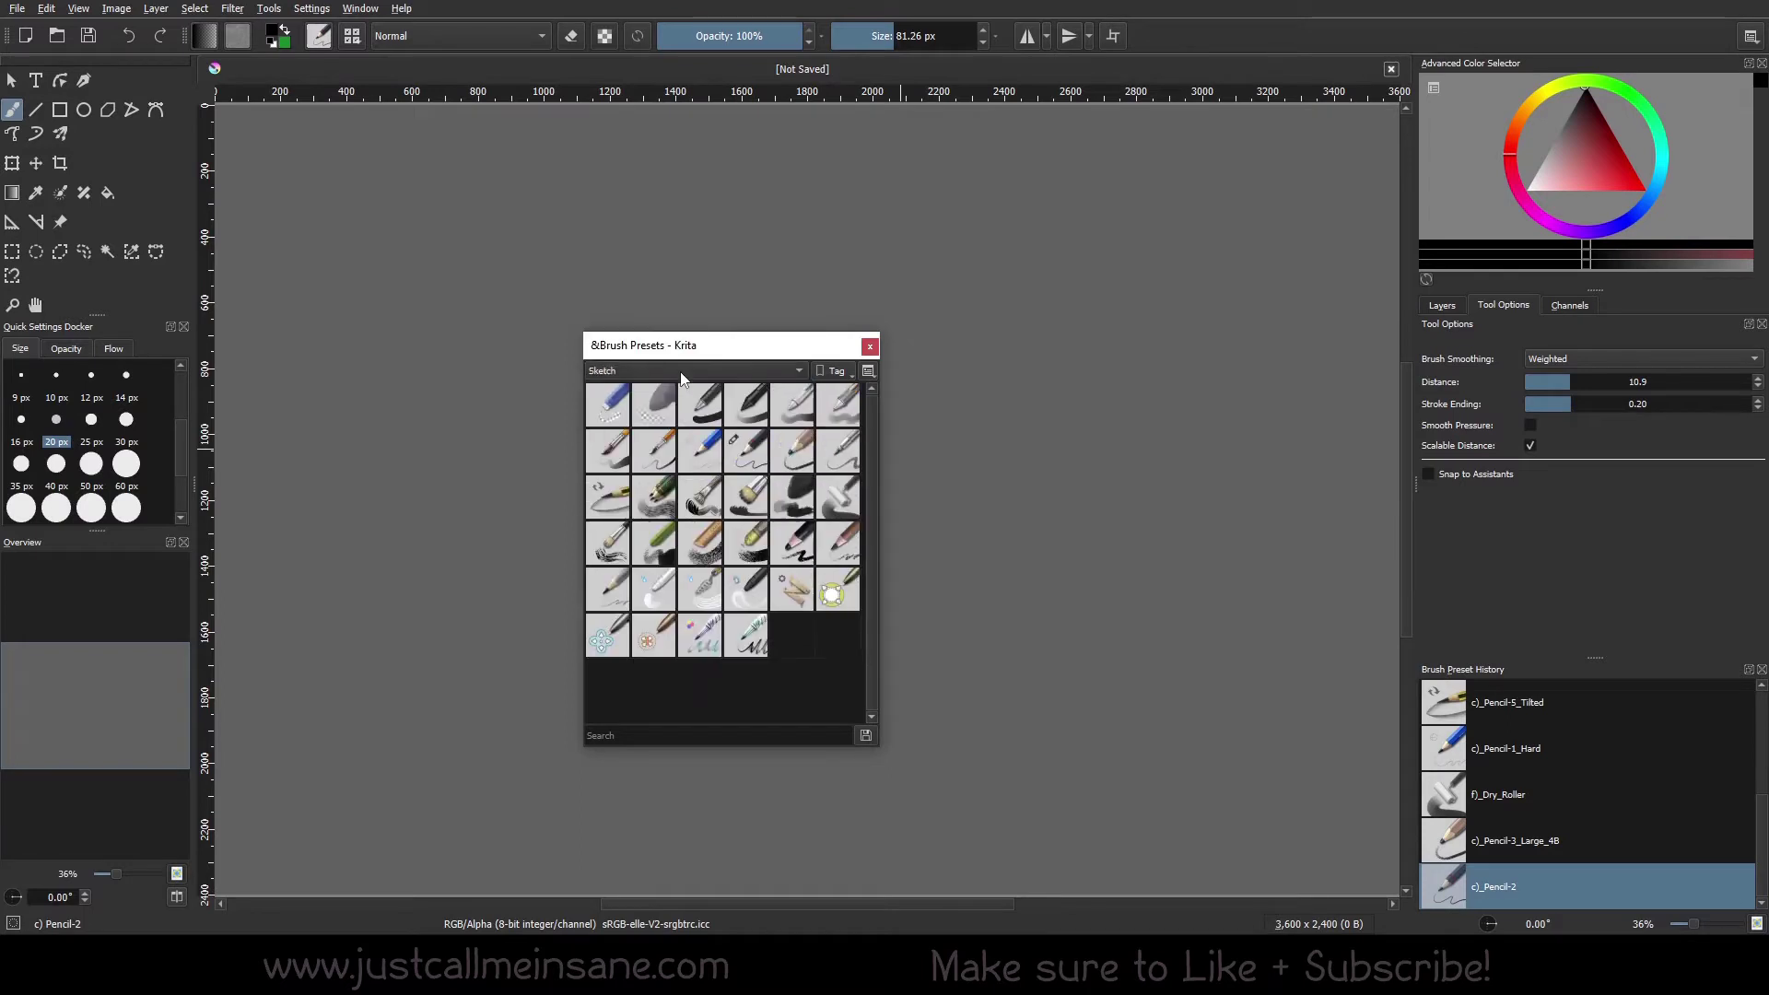
left_click(656, 371)
left_click(650, 355)
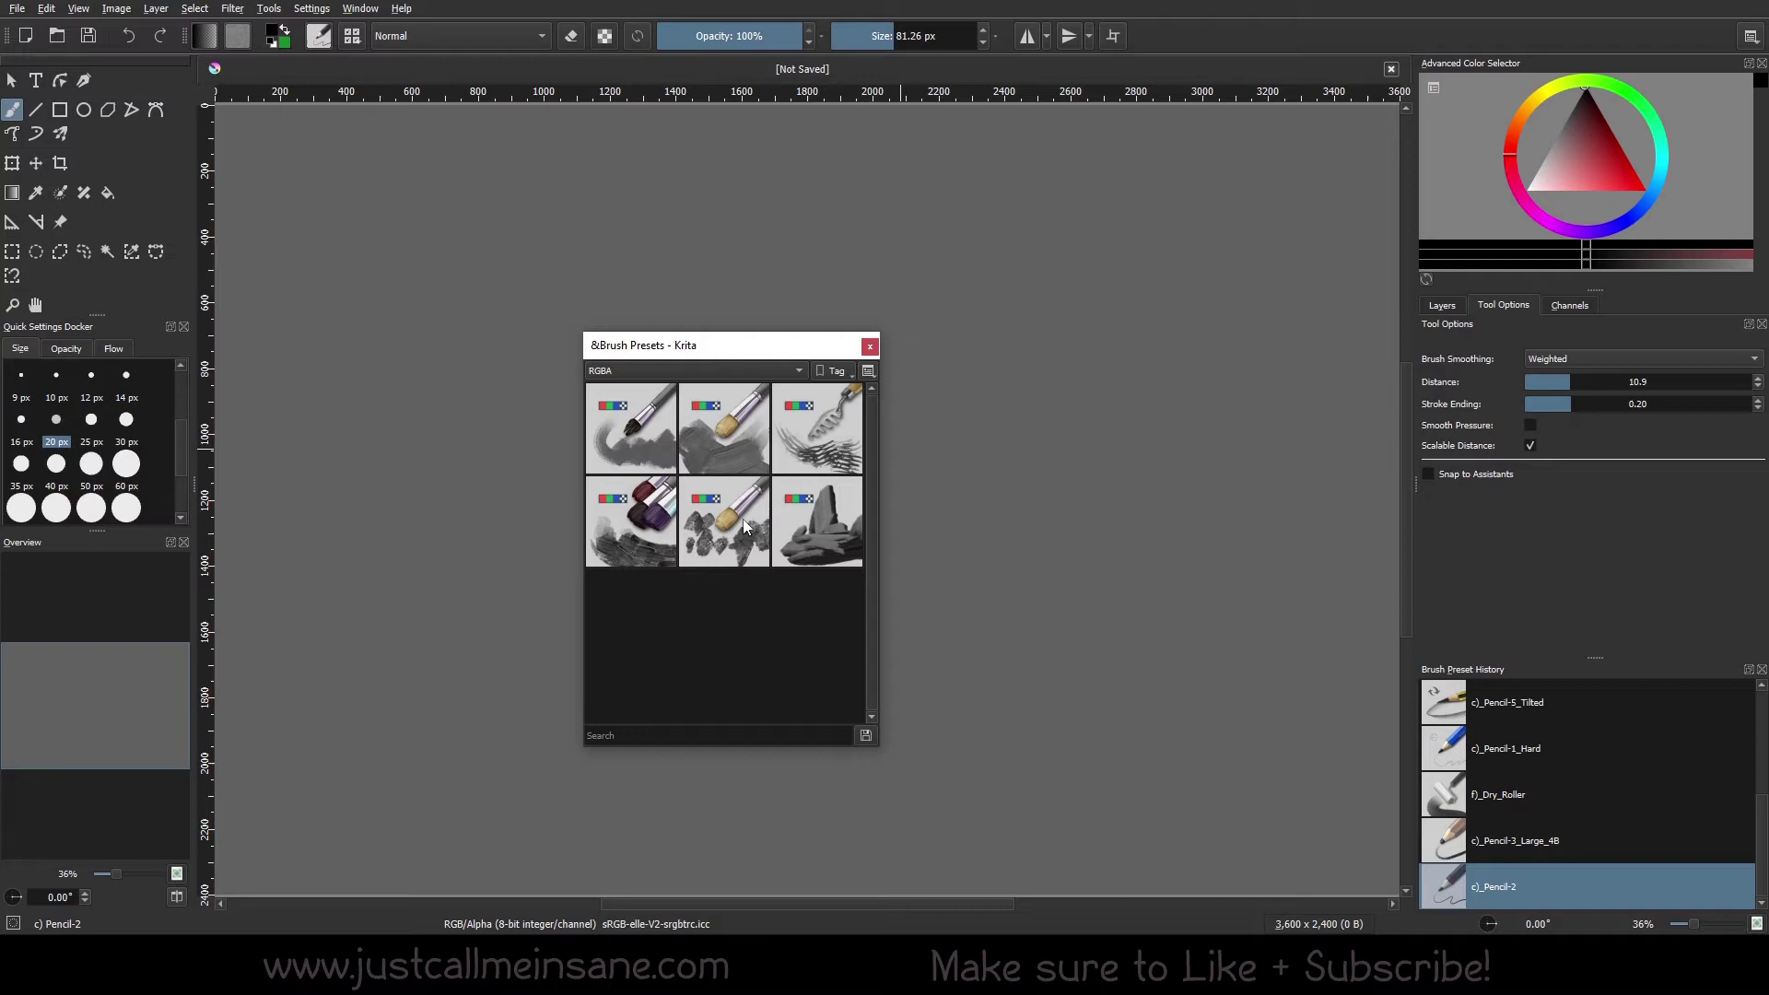
mouse_move(746, 526)
left_click(757, 368)
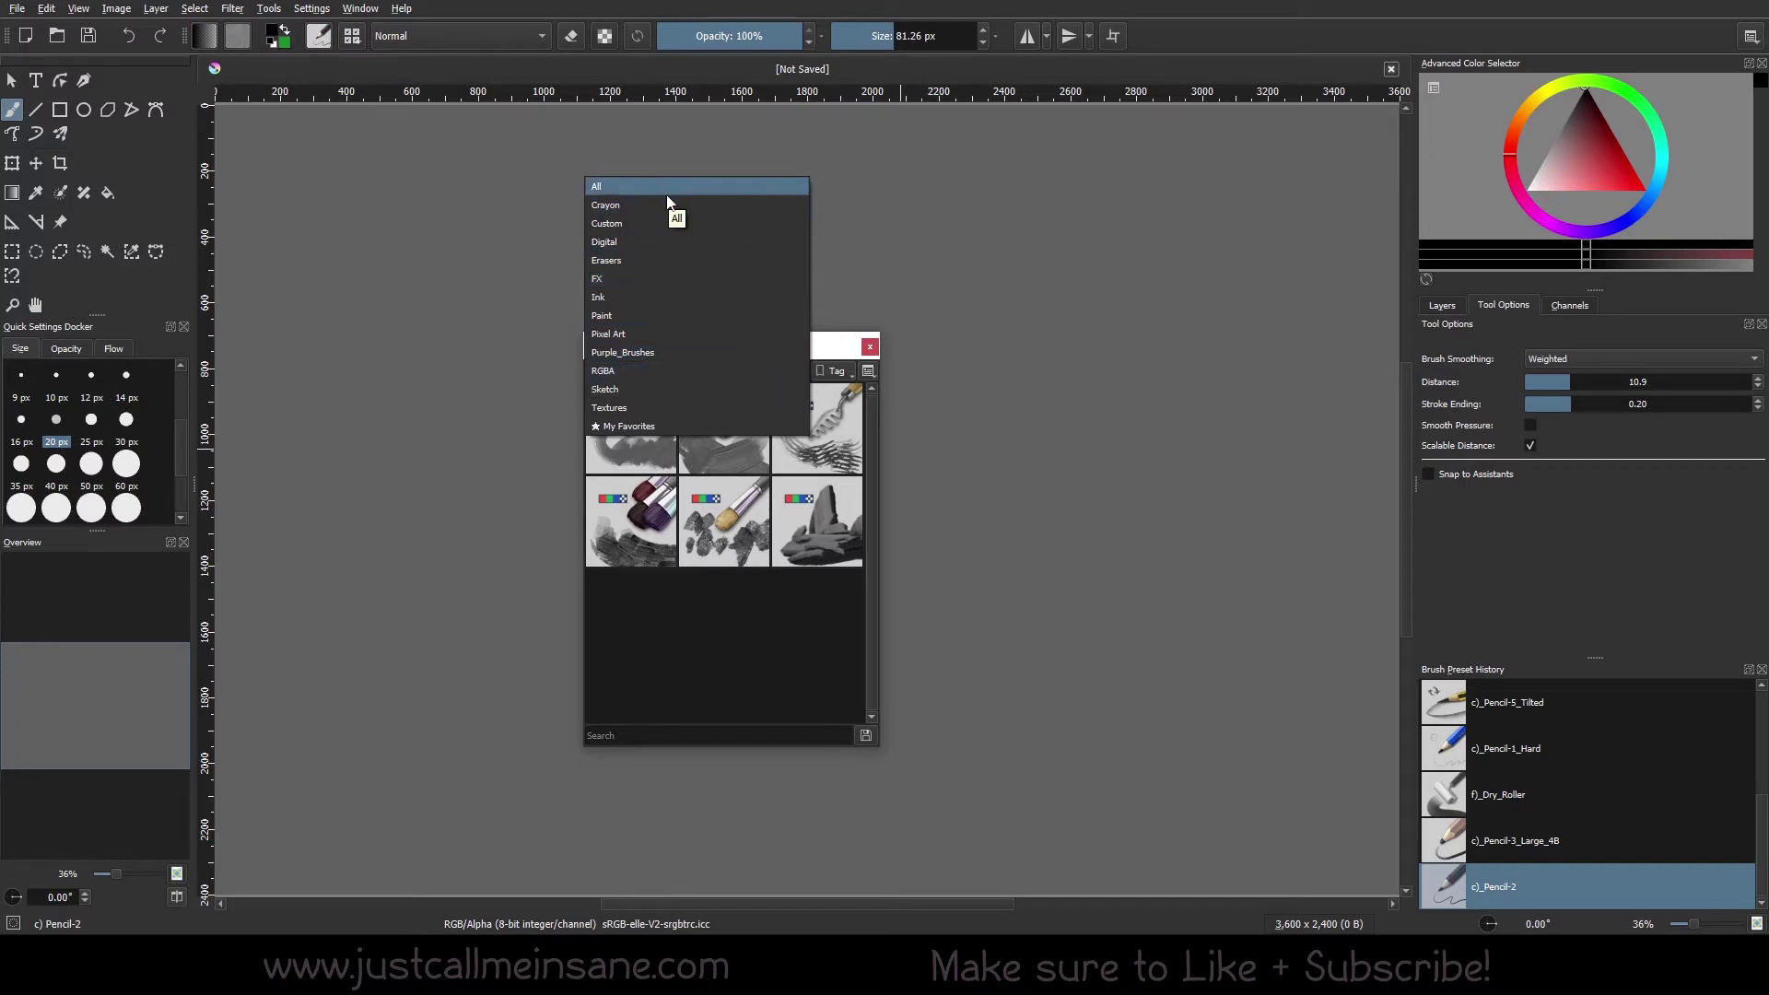
left_click(710, 616)
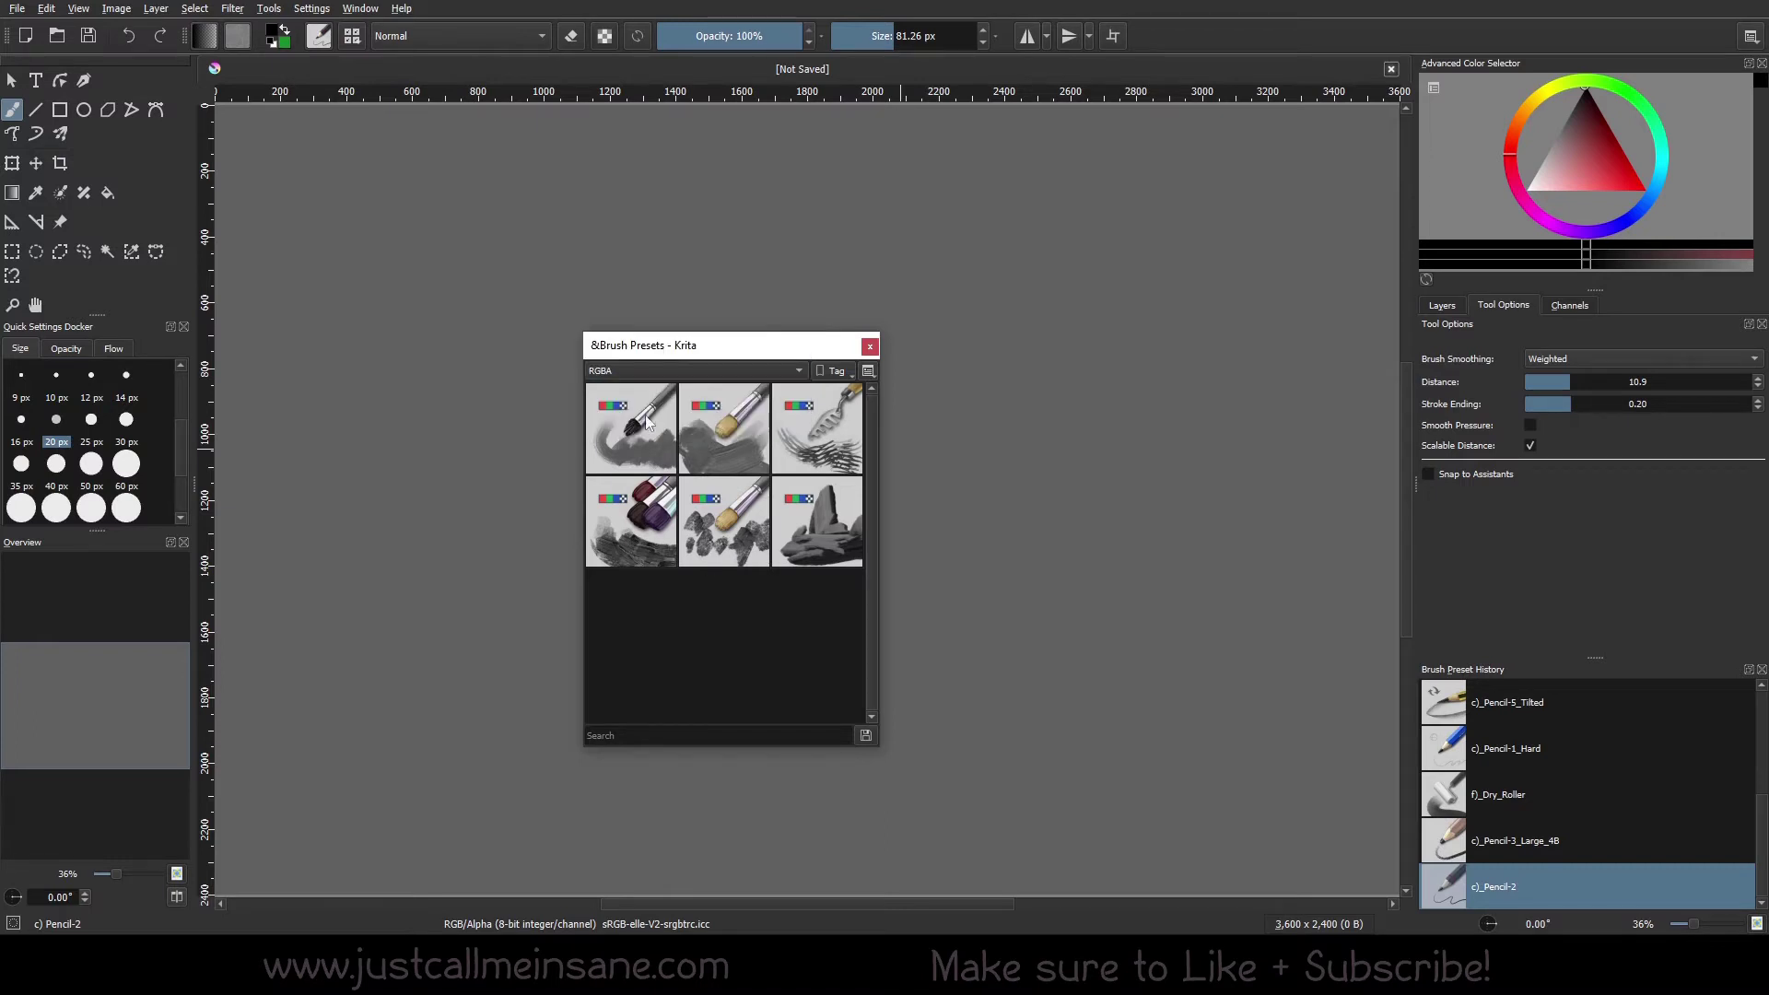
- Return the preset list to All and scroll through it
left_click(762, 368)
left_click(648, 202)
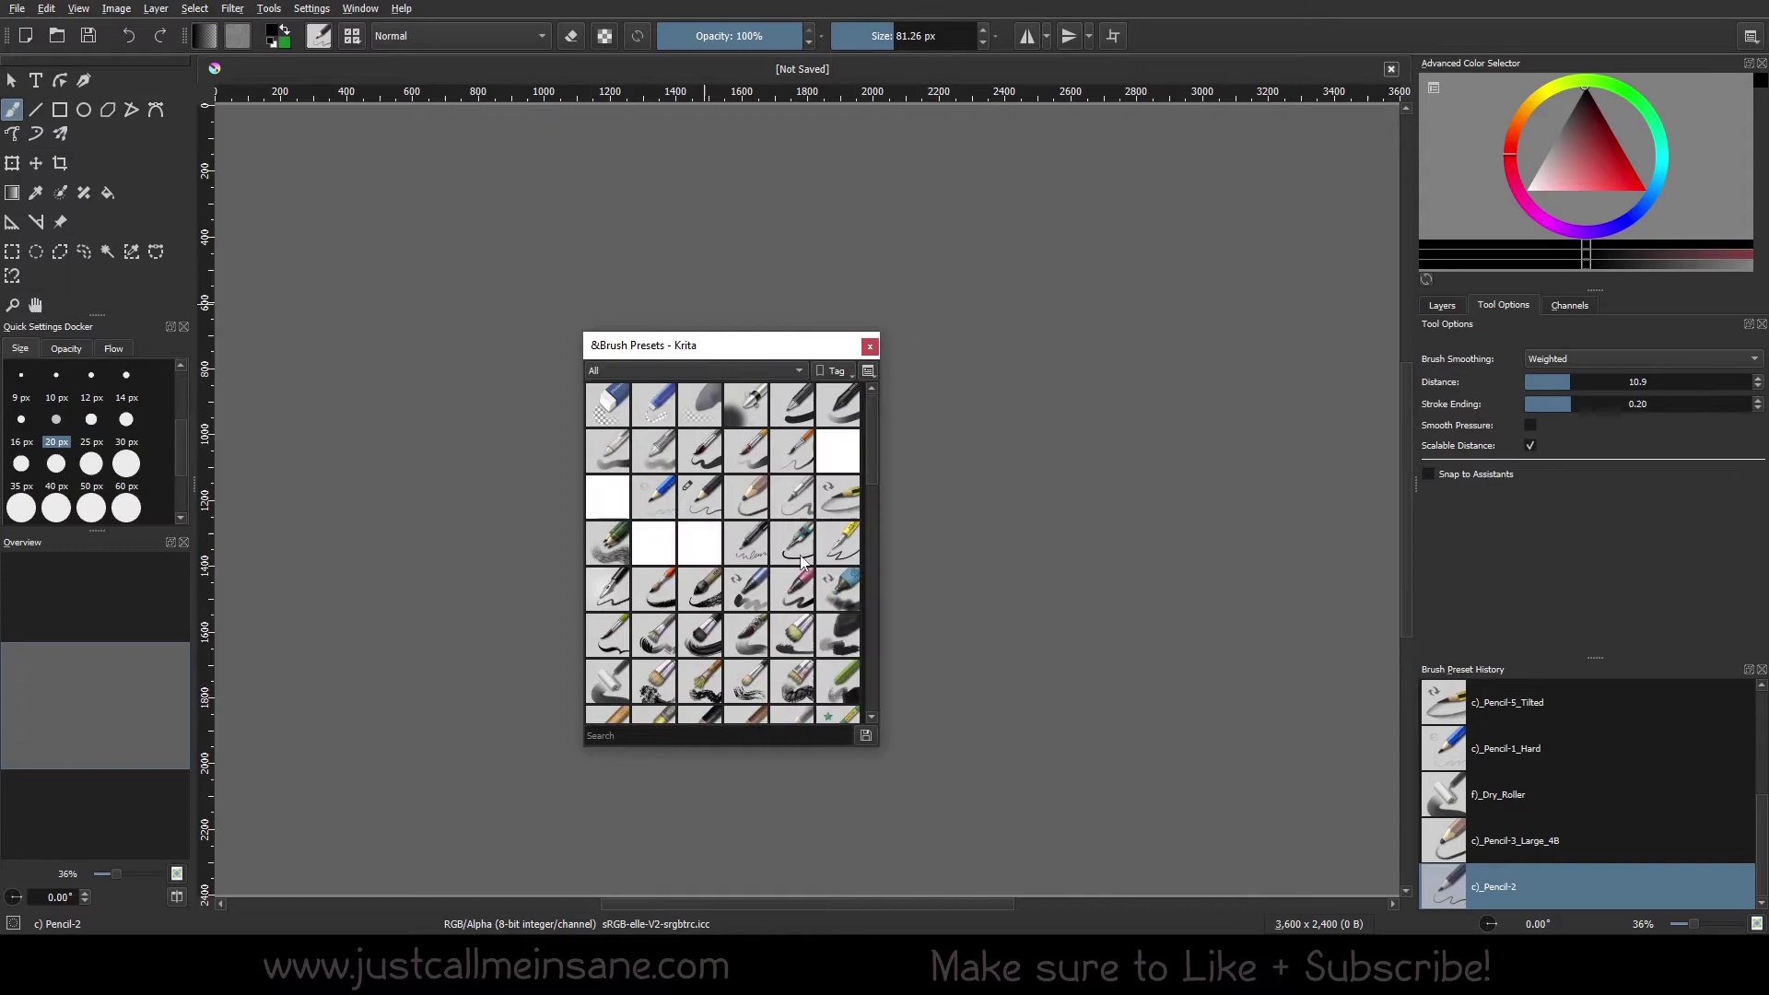
scroll(853, 527, "down", 3)
left_click_drag(875, 440, 858, 674)
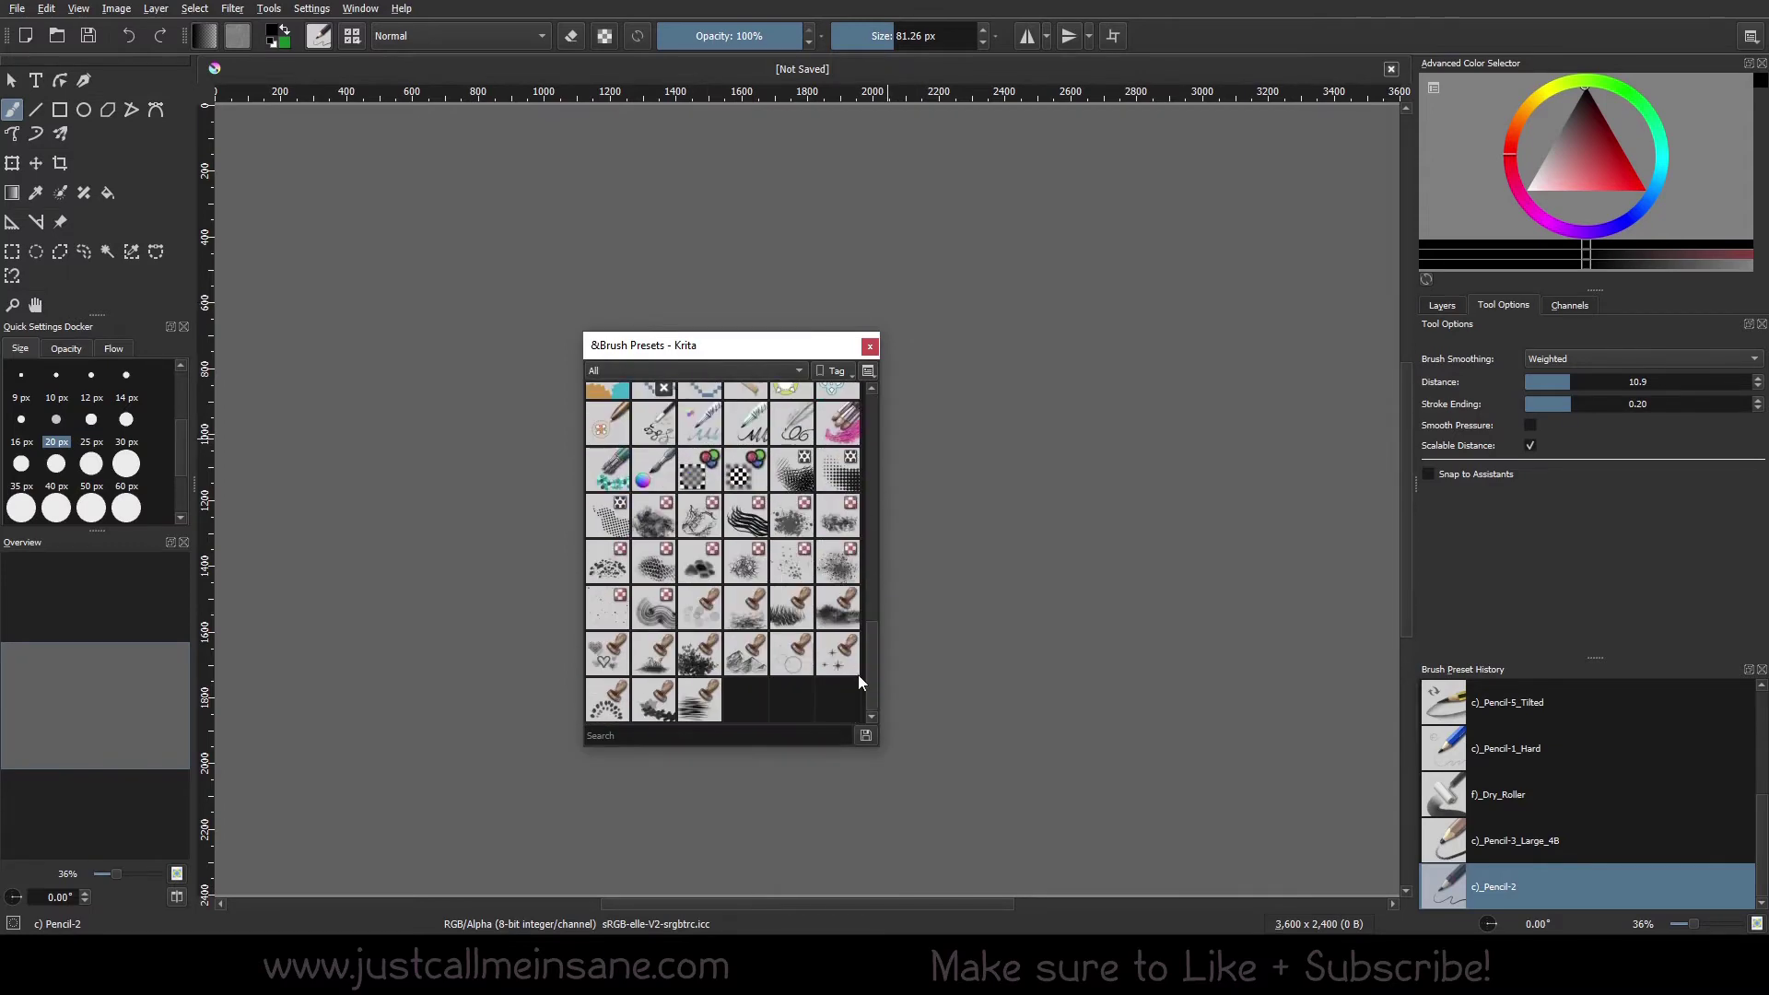
scroll(866, 609, "up", 10)
- Preview the RGBA and Pixel Art tags, then go back to All presets
left_click(720, 371)
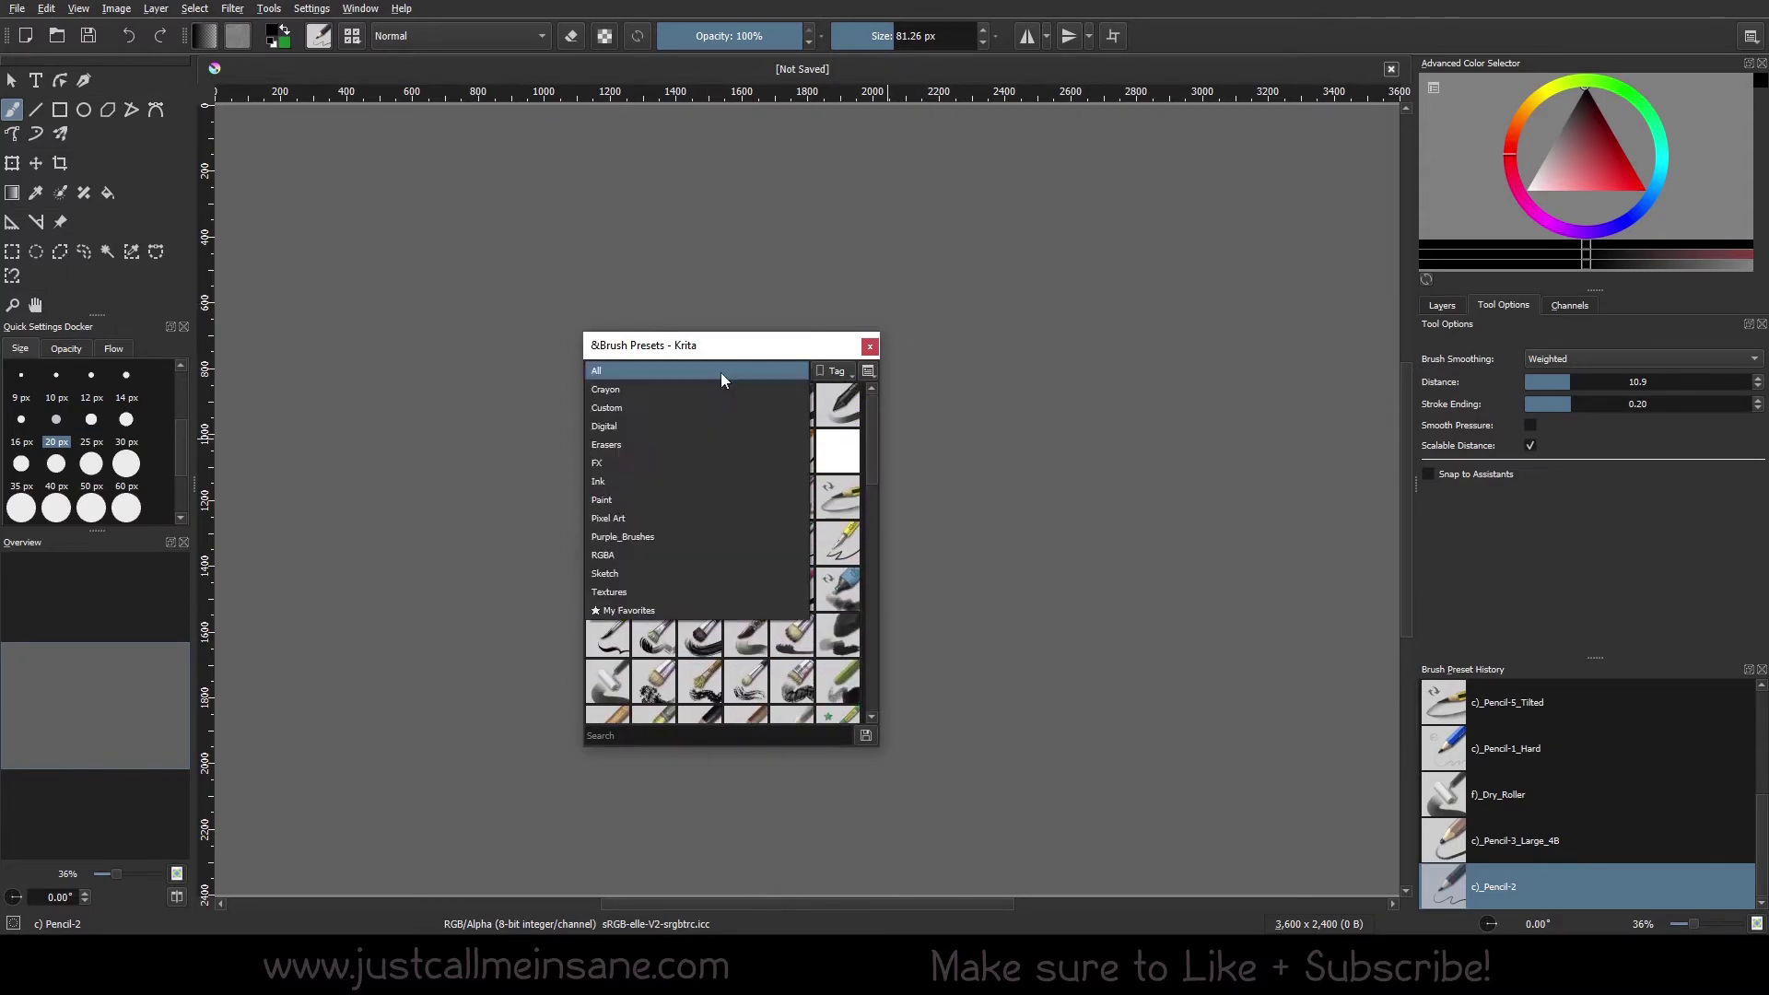
left_click(714, 556)
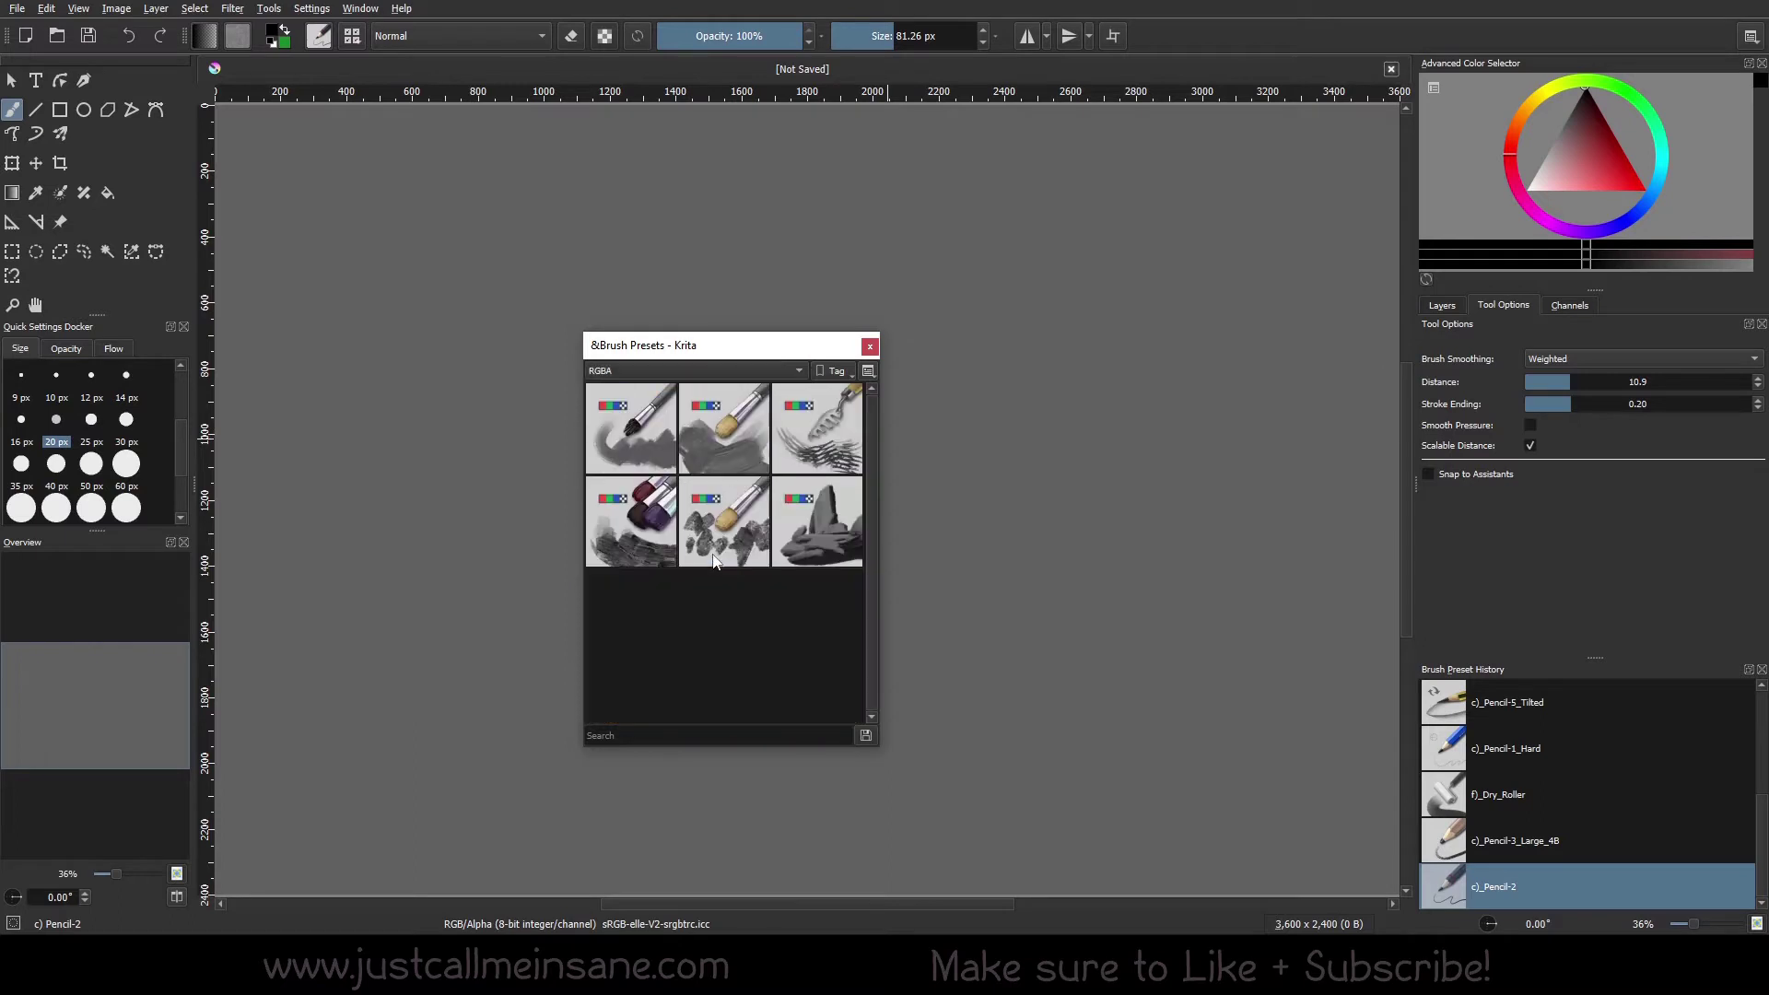
left_click(737, 371)
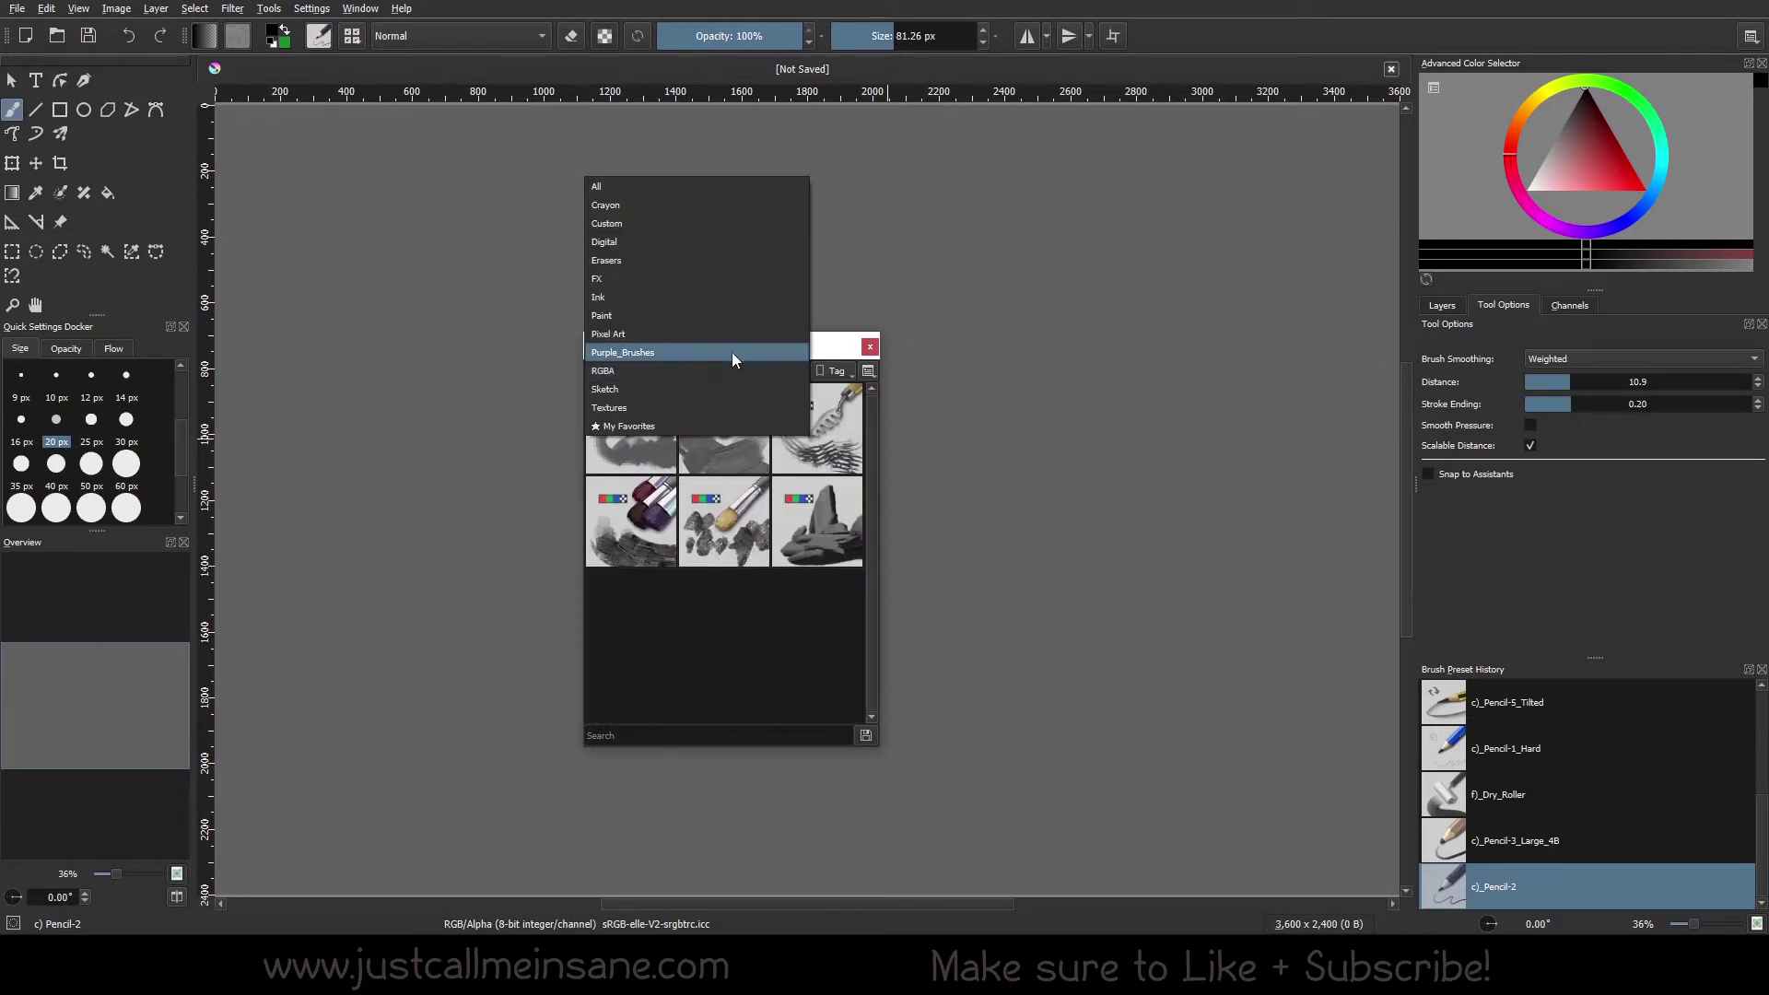
left_click(732, 347)
left_click(765, 372)
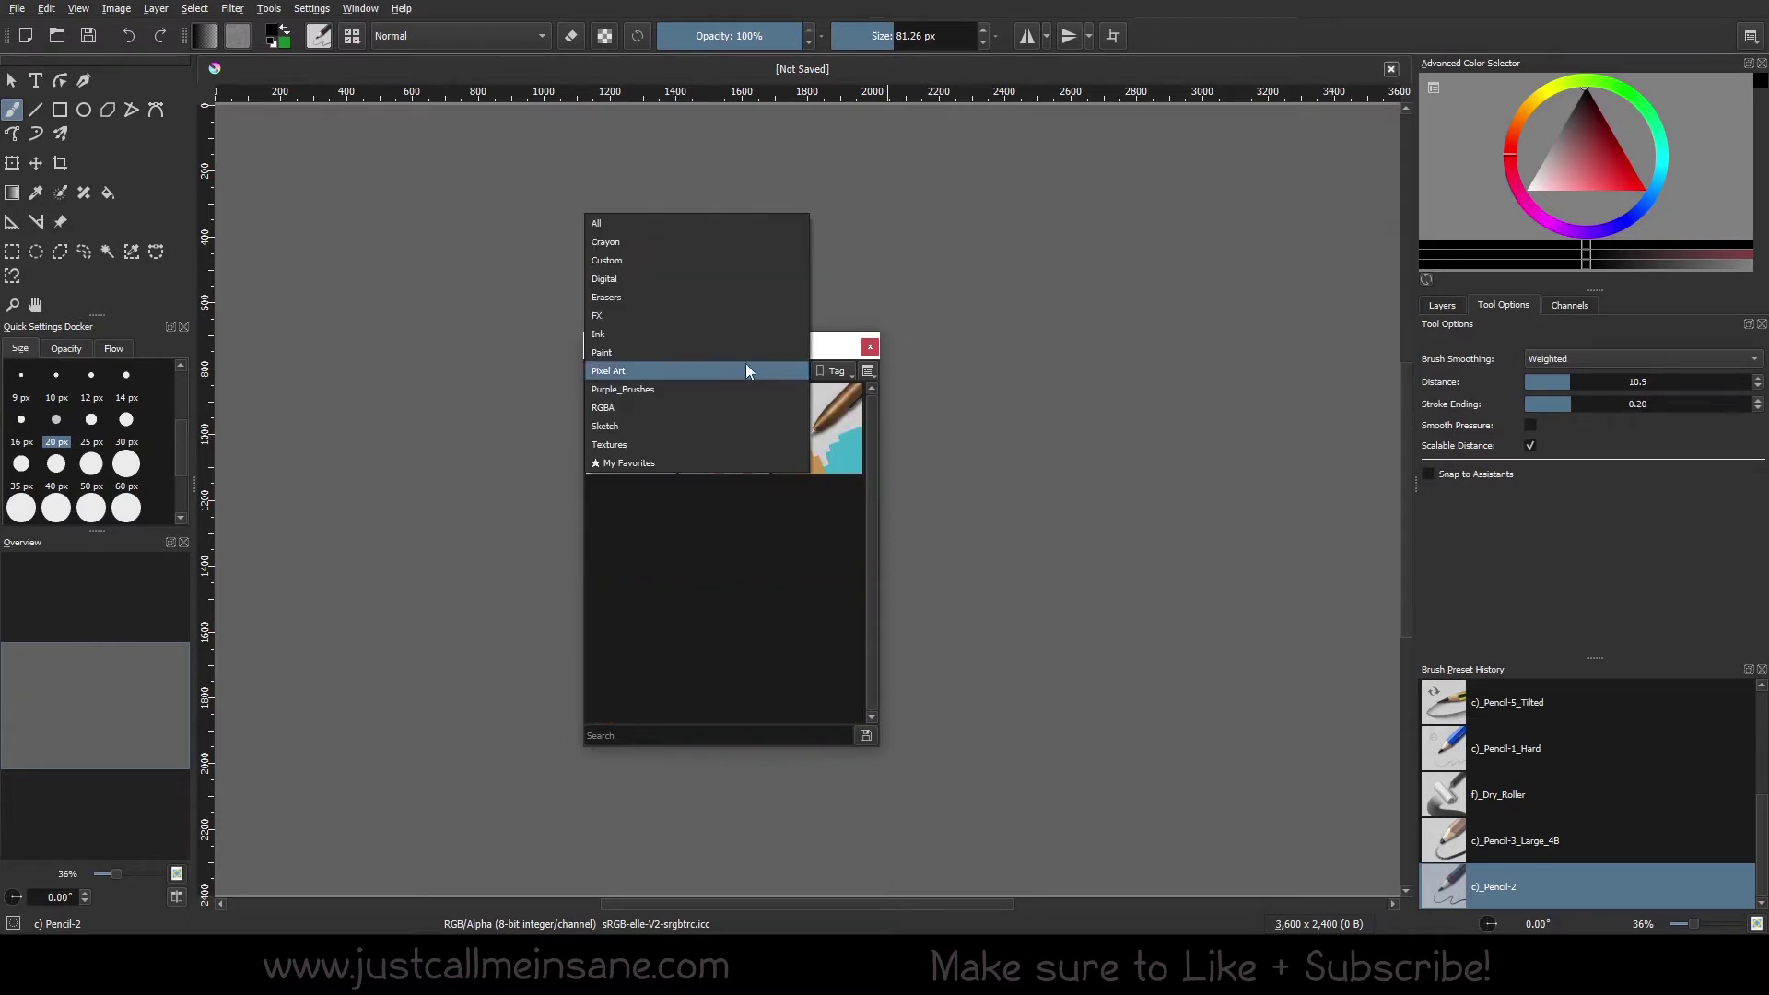
left_click(675, 228)
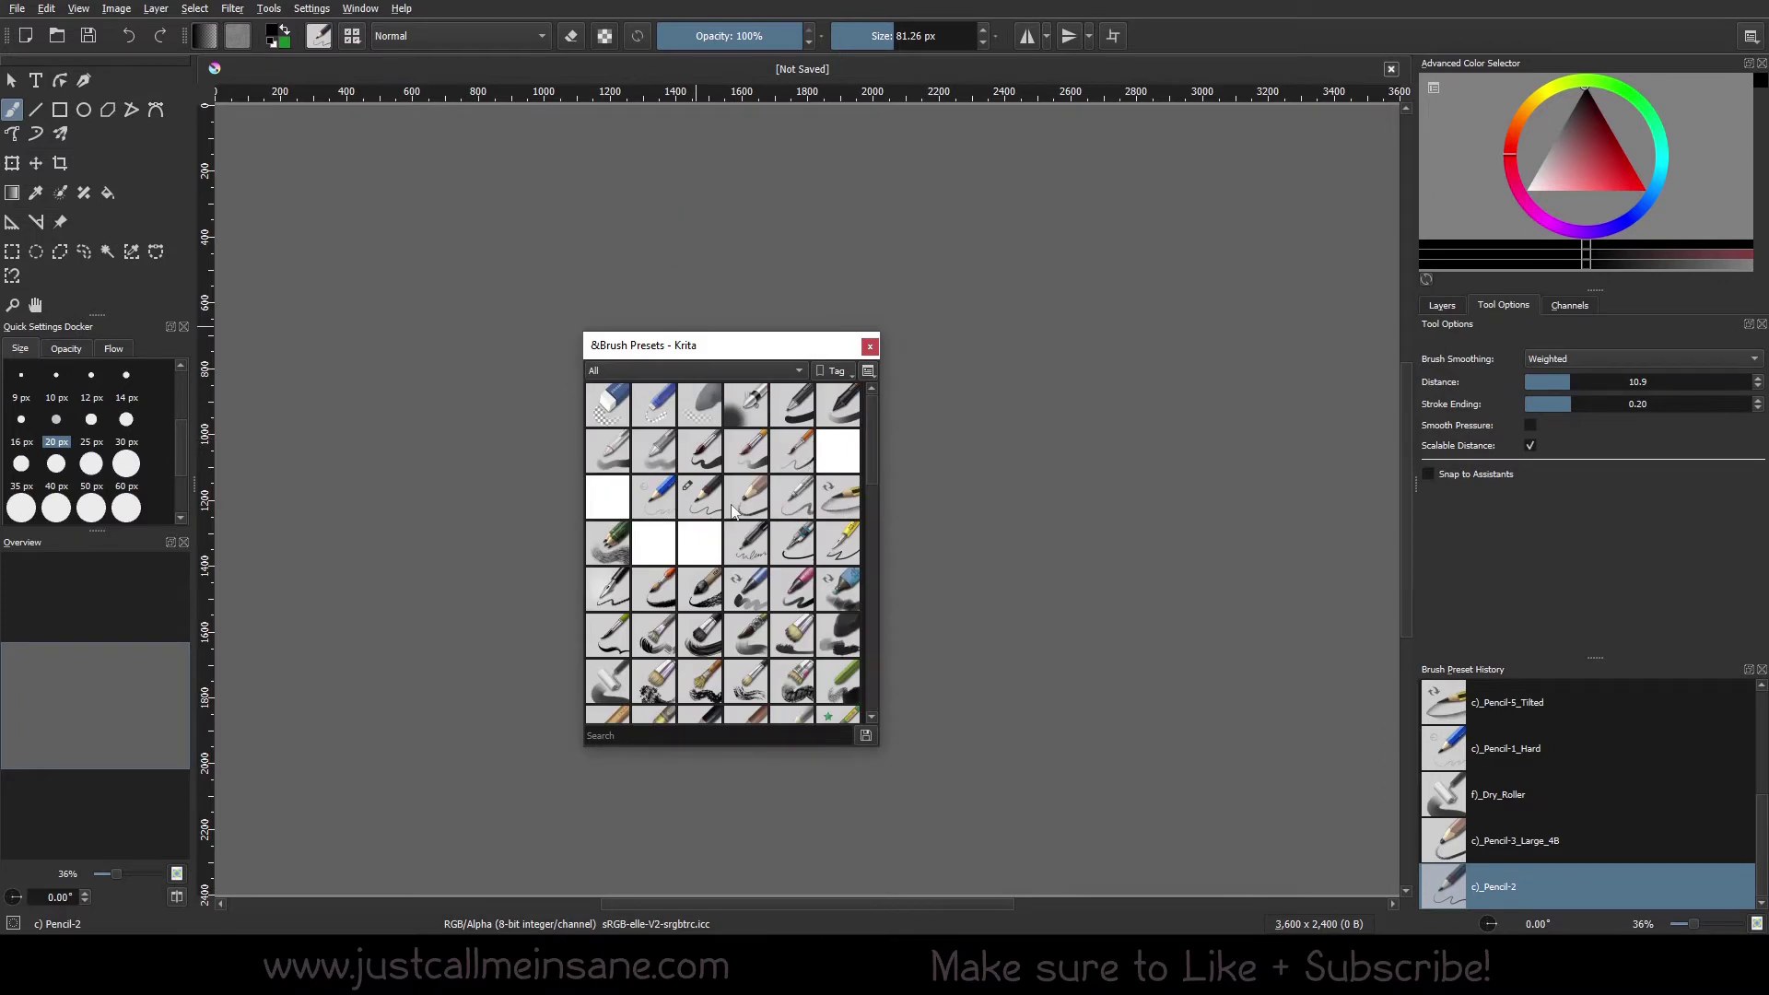
- Create a new tag named BrushPresetDemo, then show All presets again
left_click(835, 373)
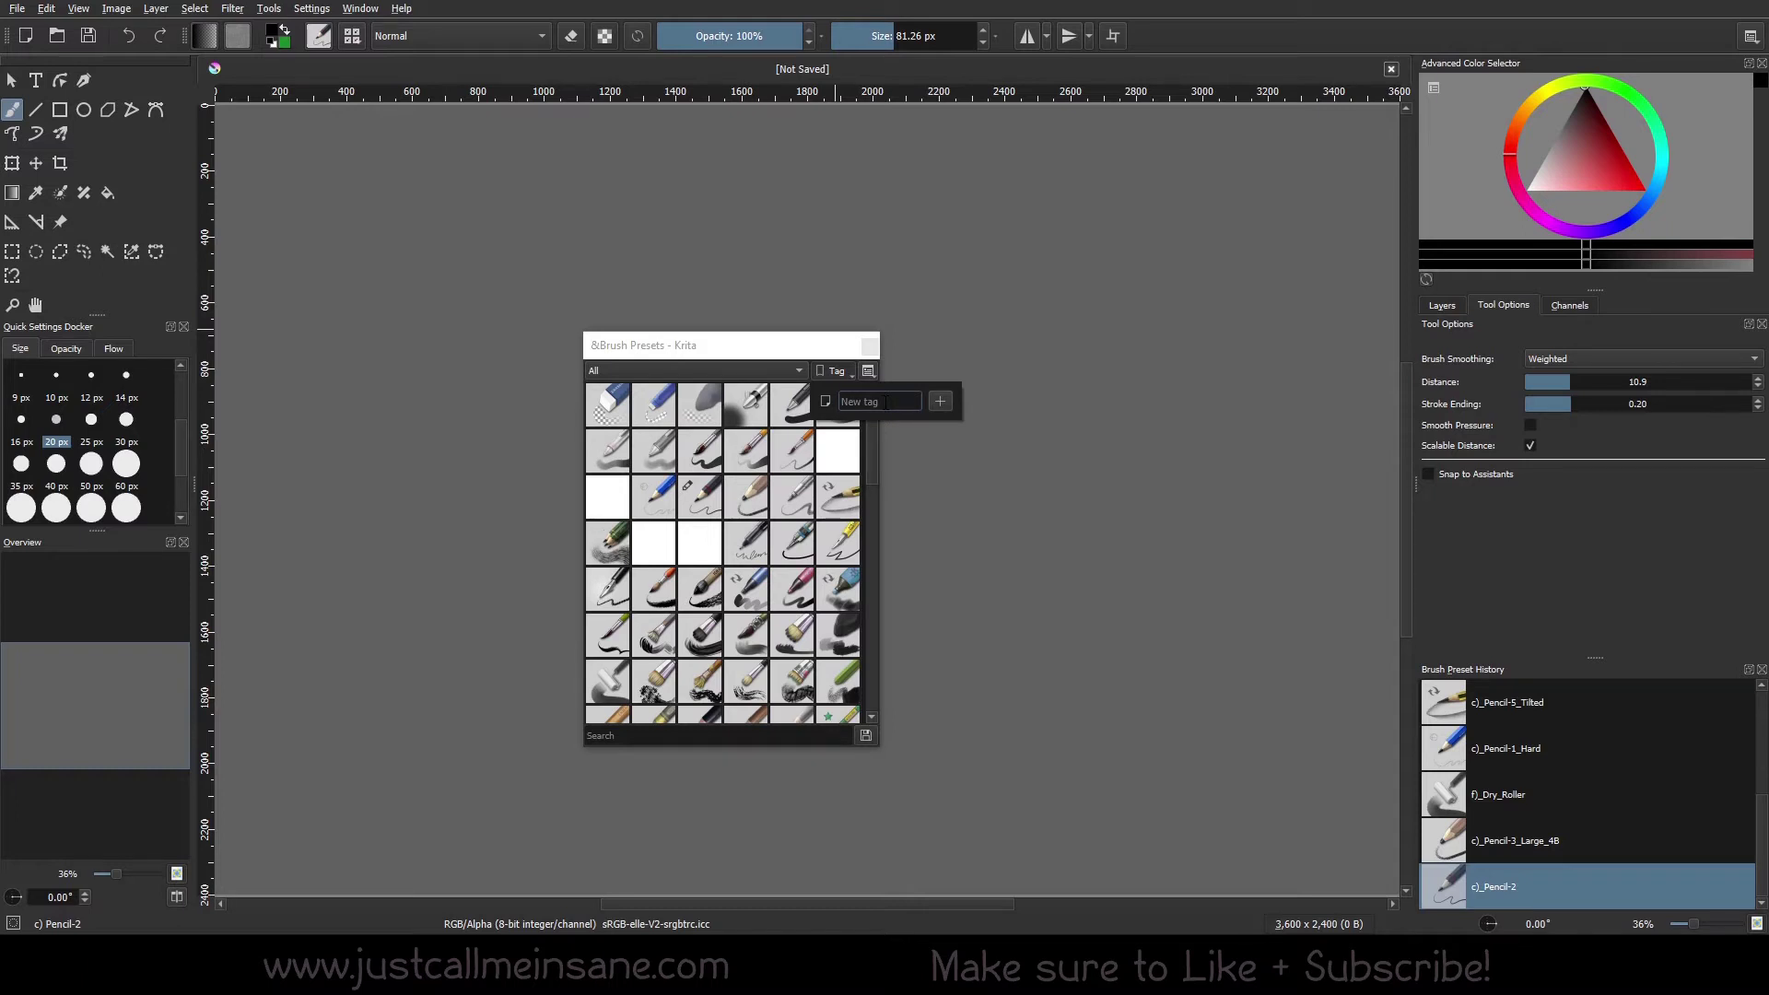
type("BrushPrese:D")
type("emo")
left_click(939, 410)
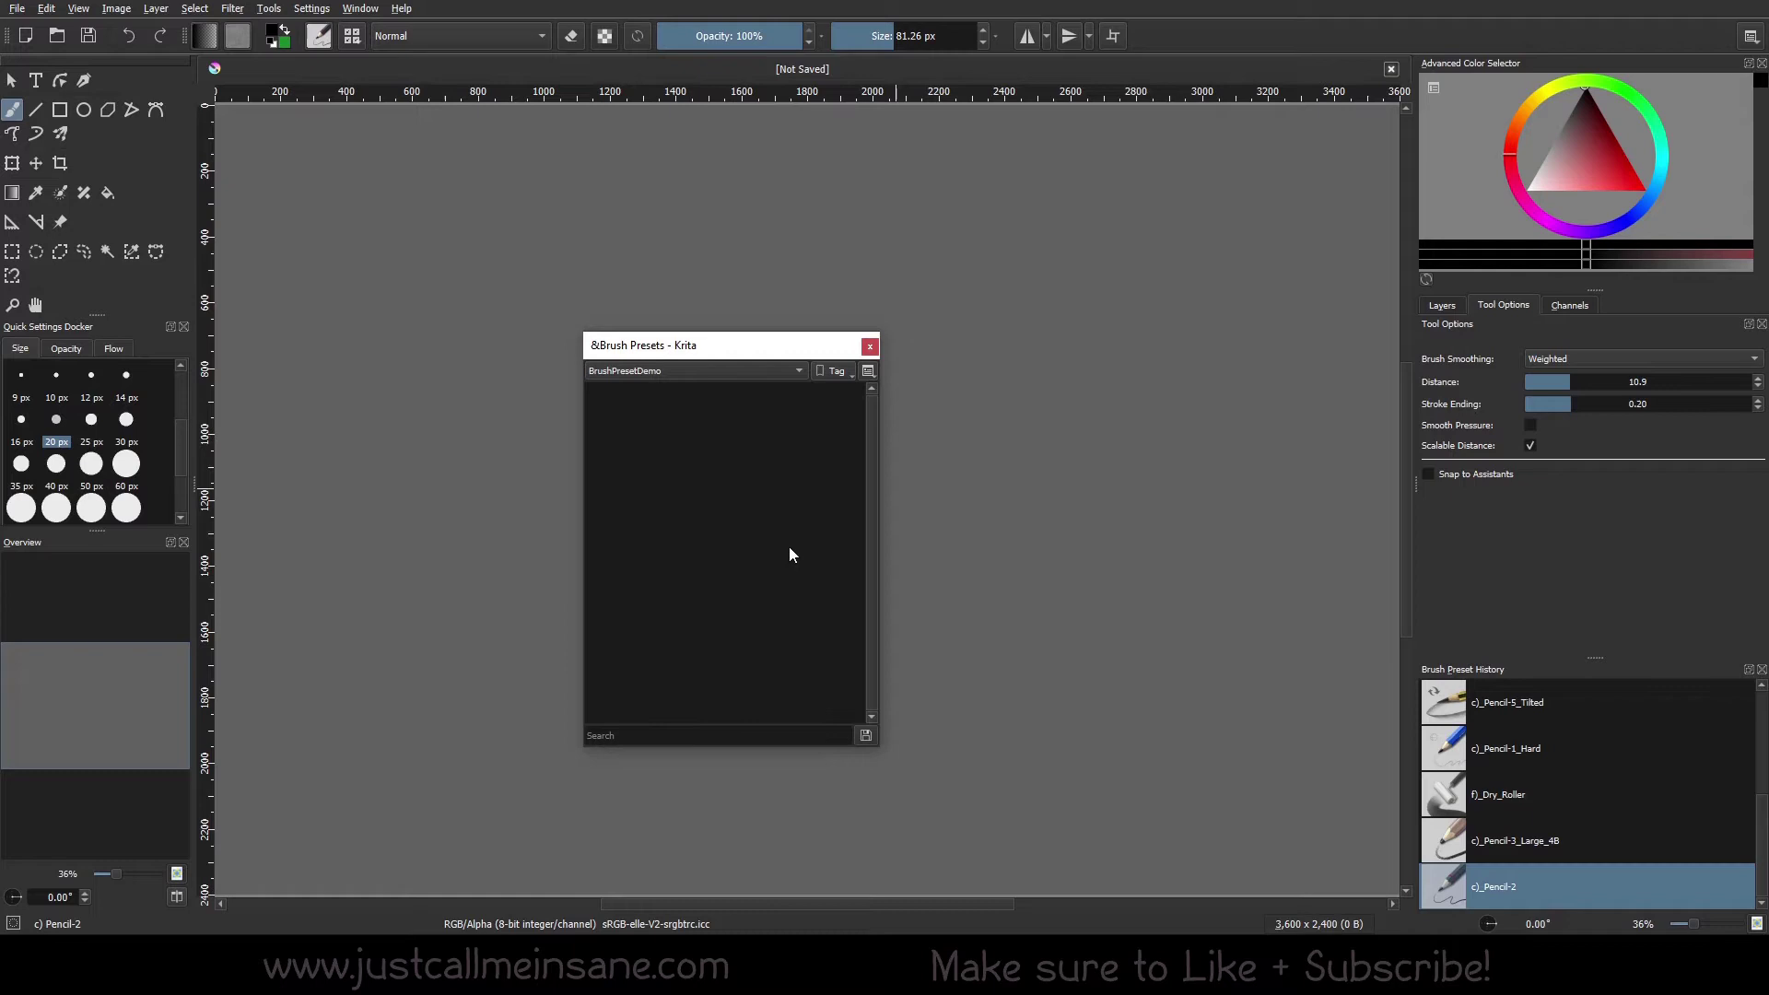
left_click(722, 372)
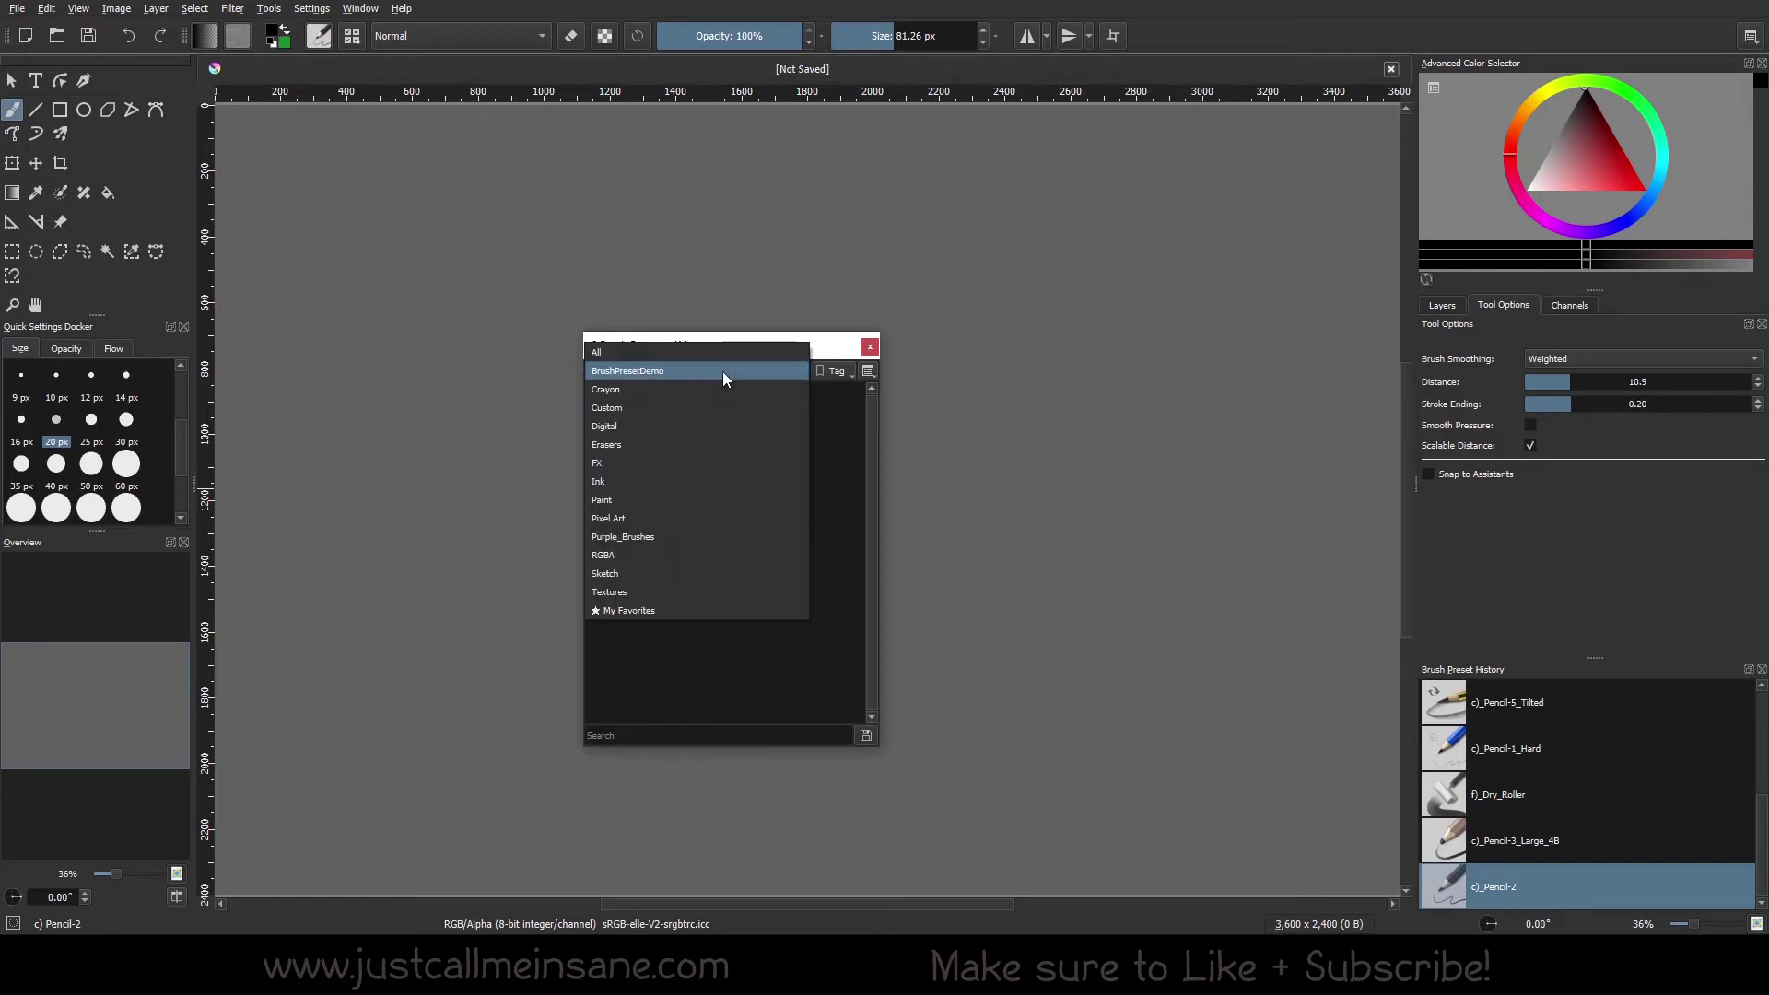
left_click(700, 354)
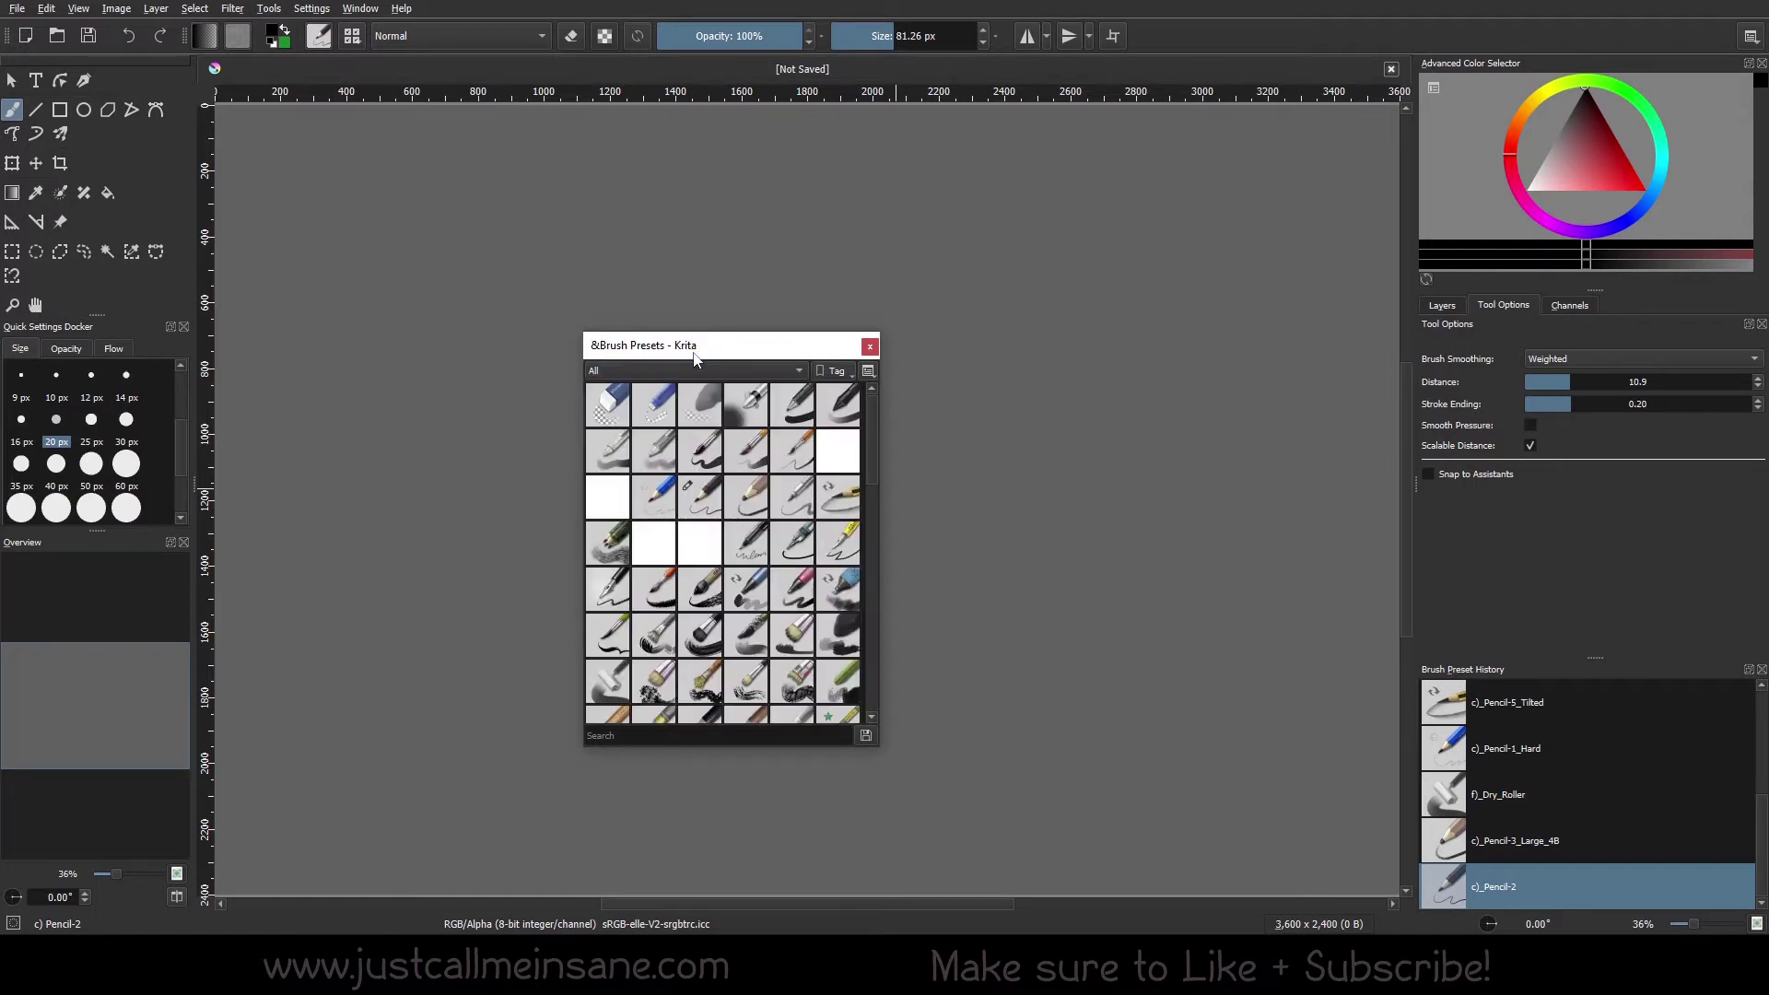
- Assign b)_Basic-5_Size and b)_Basic-5_Size_Opacity to the BrushPresetDemo tag
right_click(691, 446)
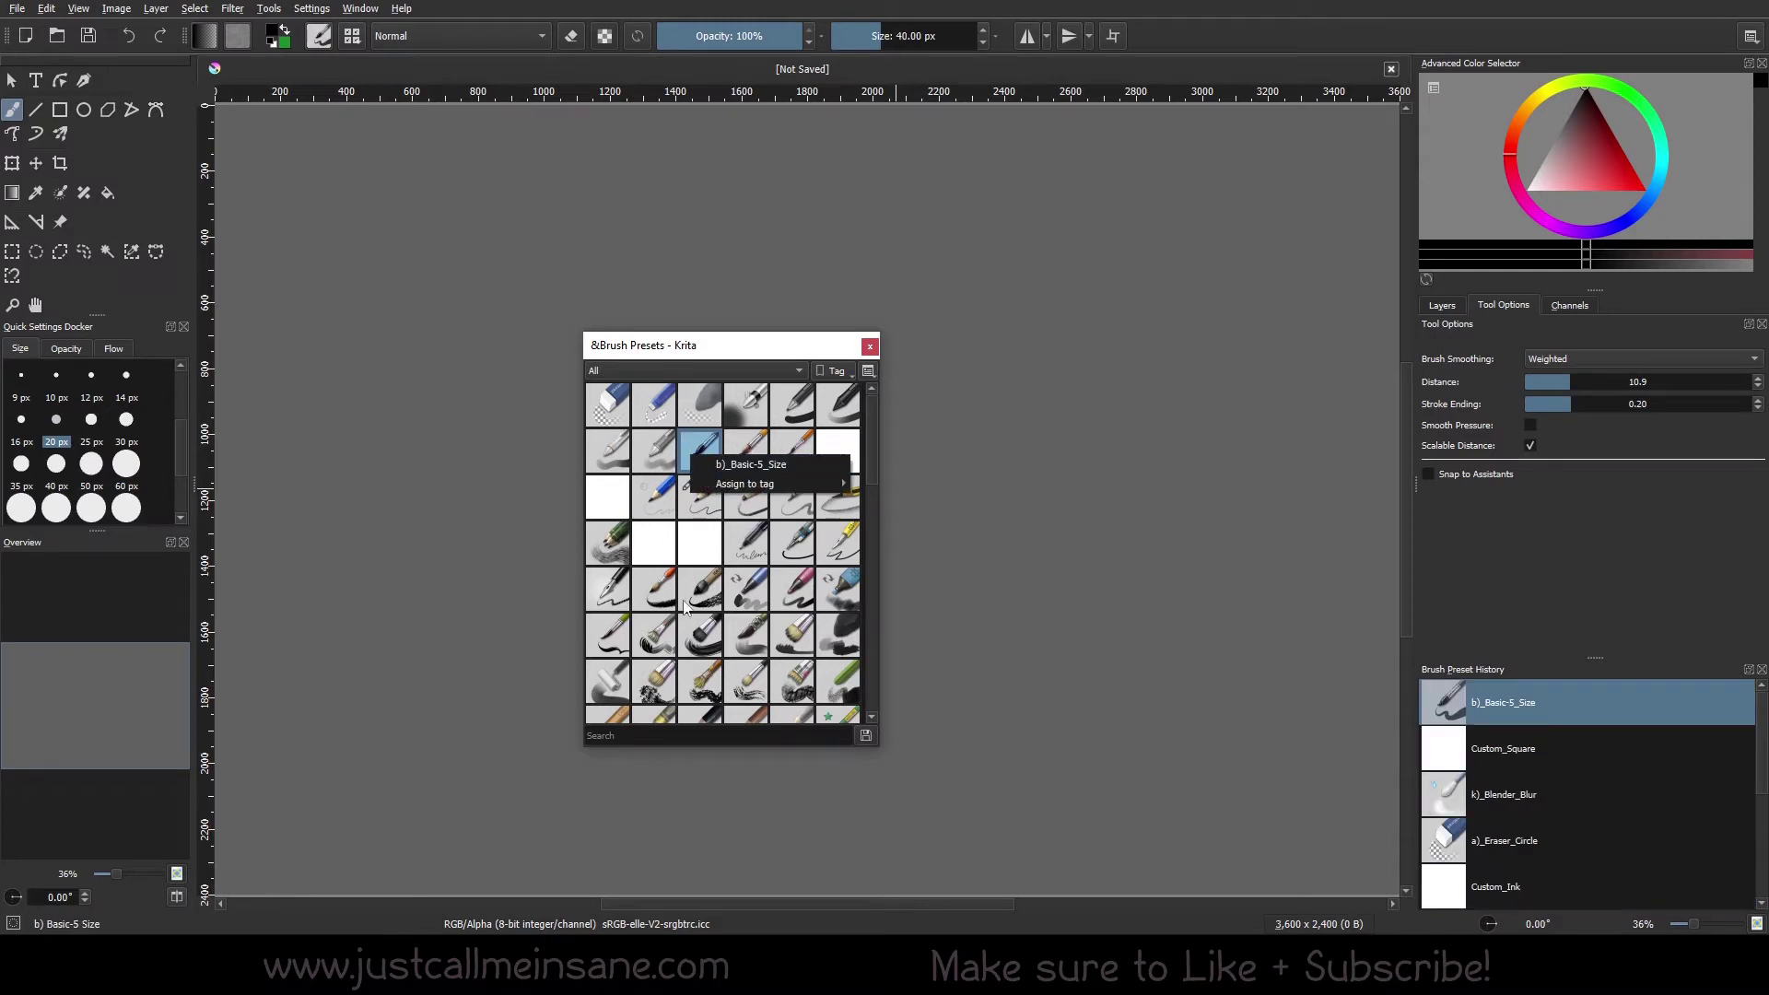
mouse_move(780, 485)
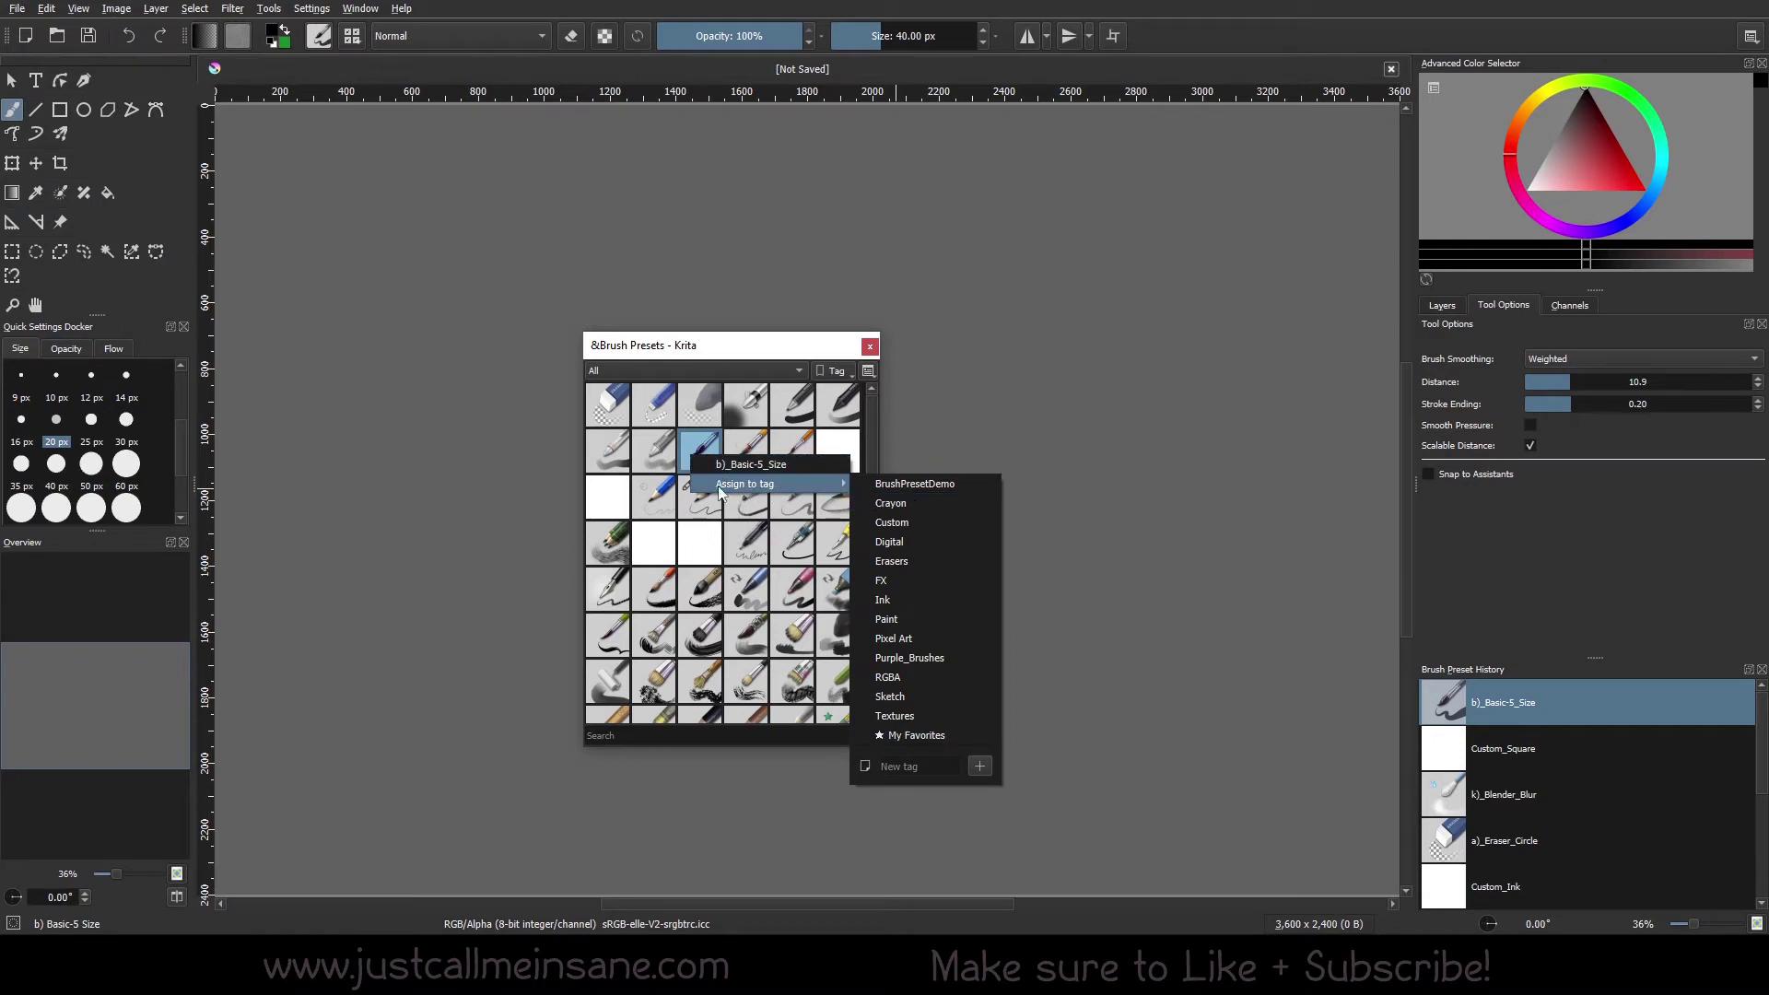
left_click(950, 485)
left_click(750, 465)
right_click(752, 472)
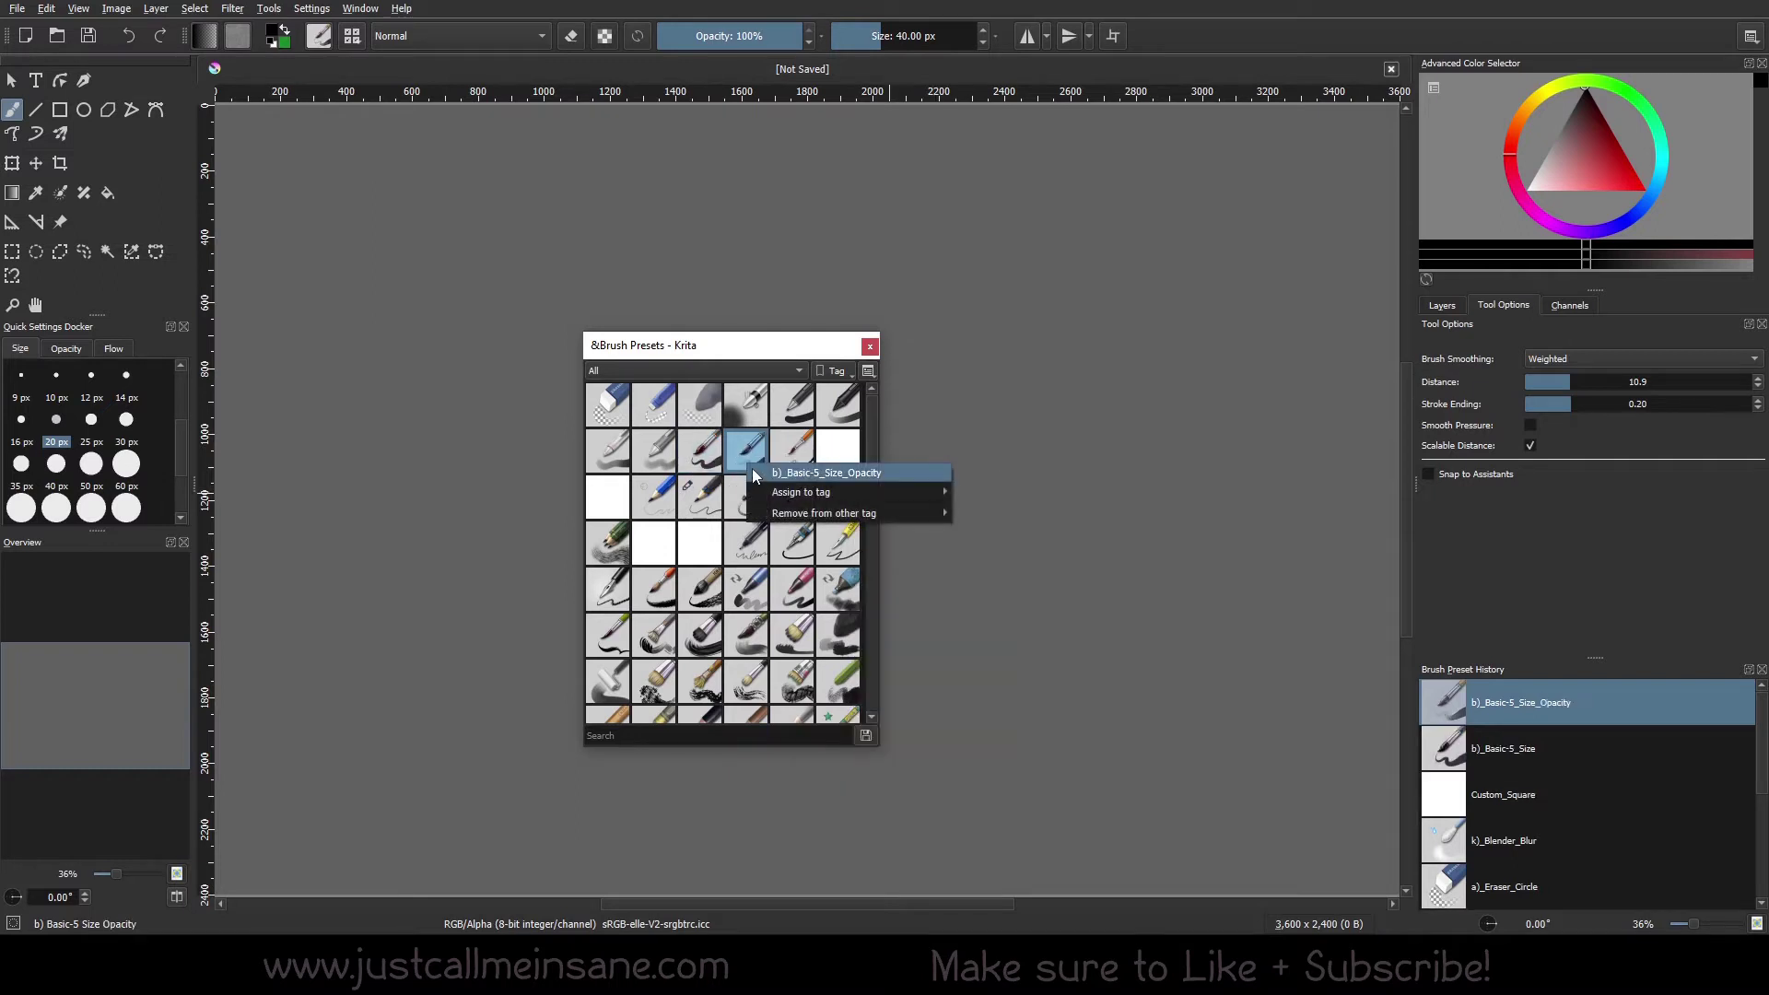
mouse_move(772, 498)
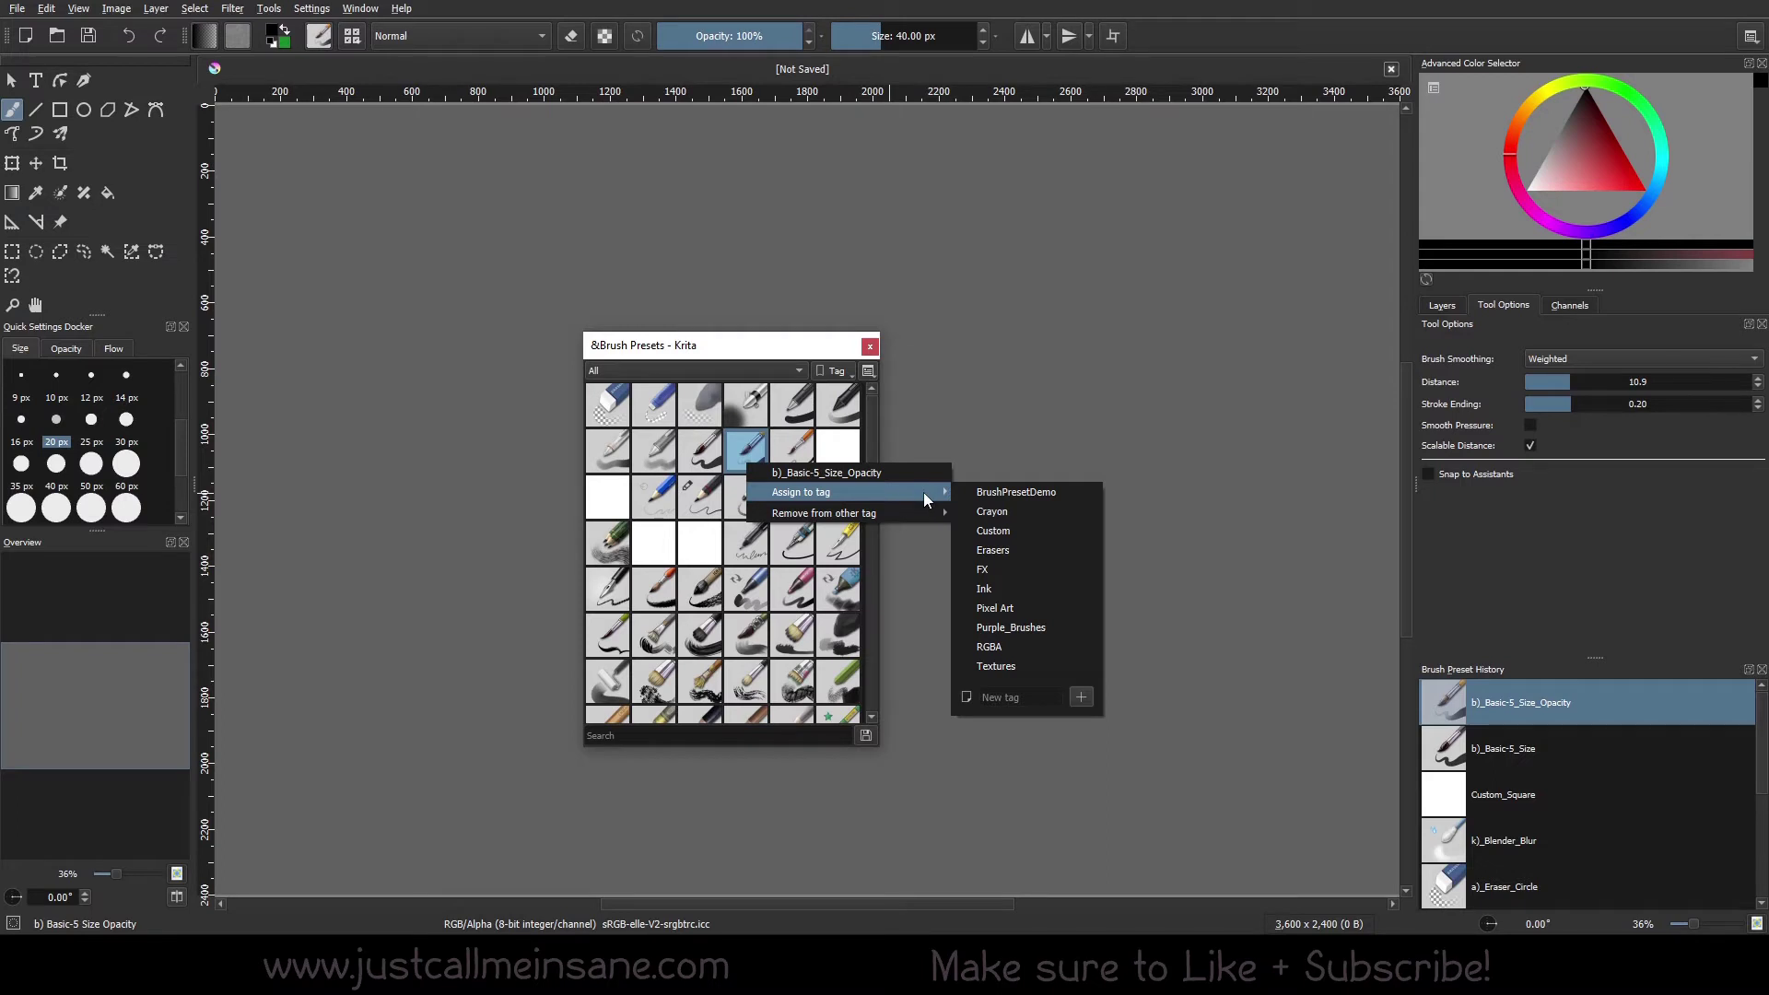
mouse_move(919, 512)
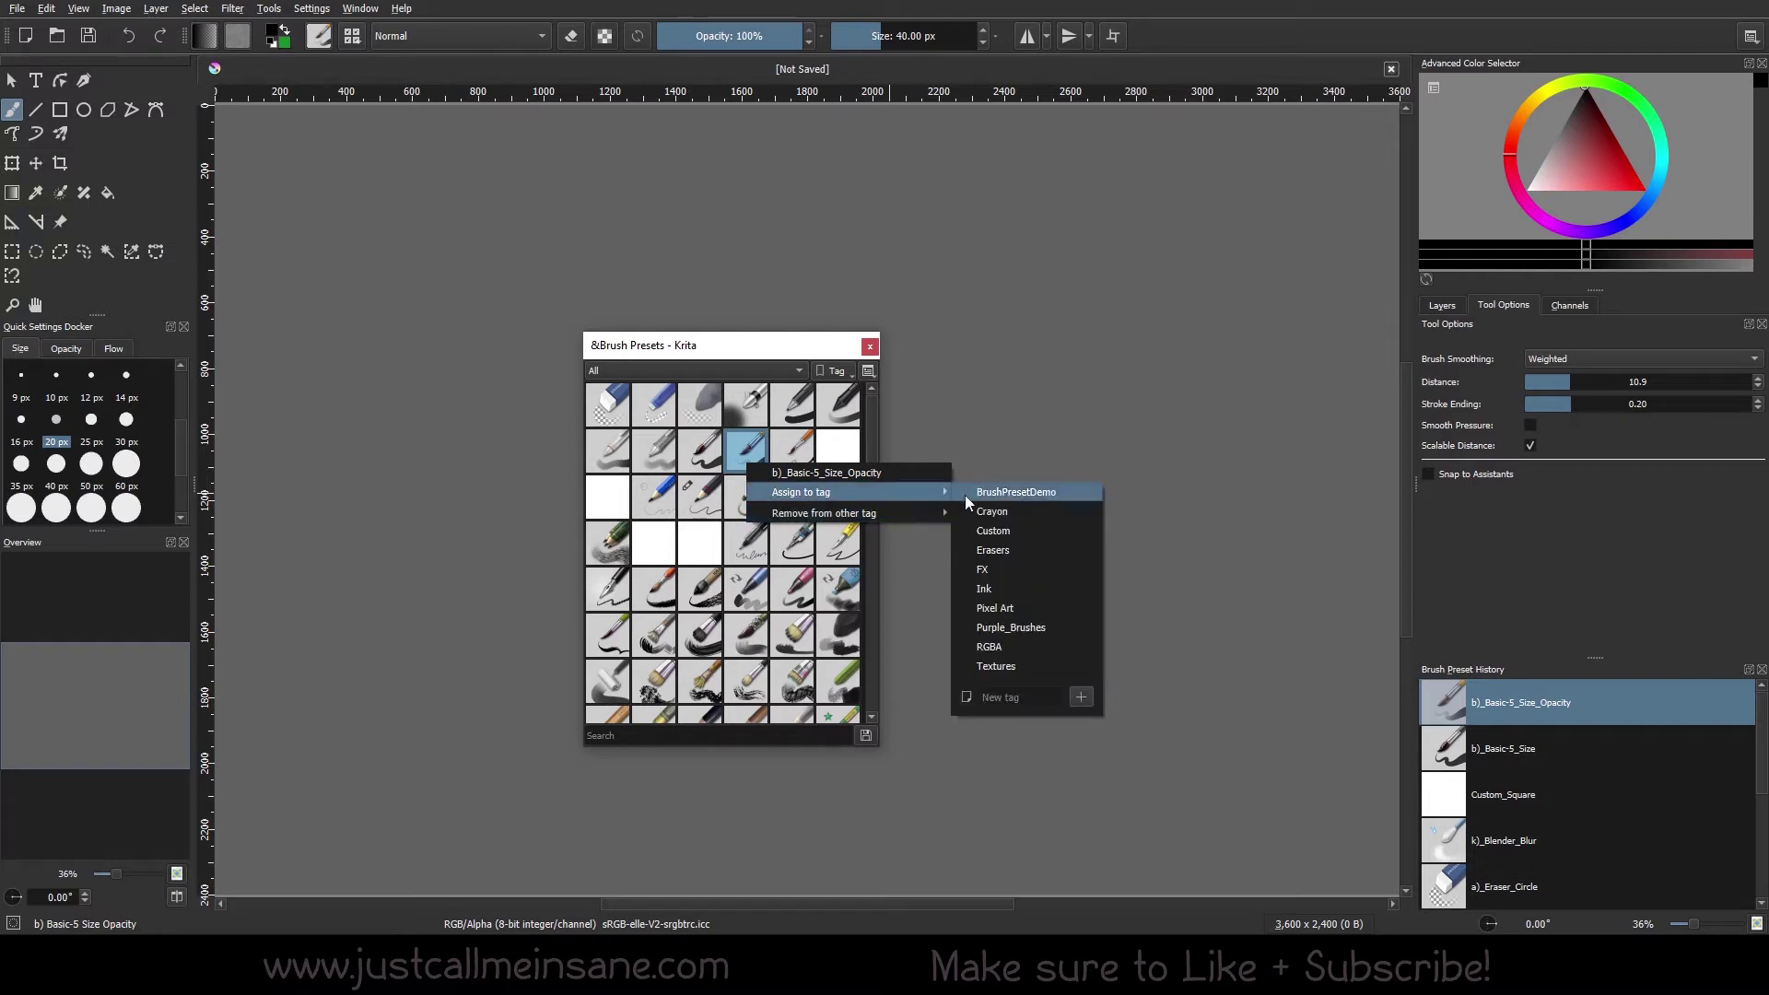
left_click(969, 495)
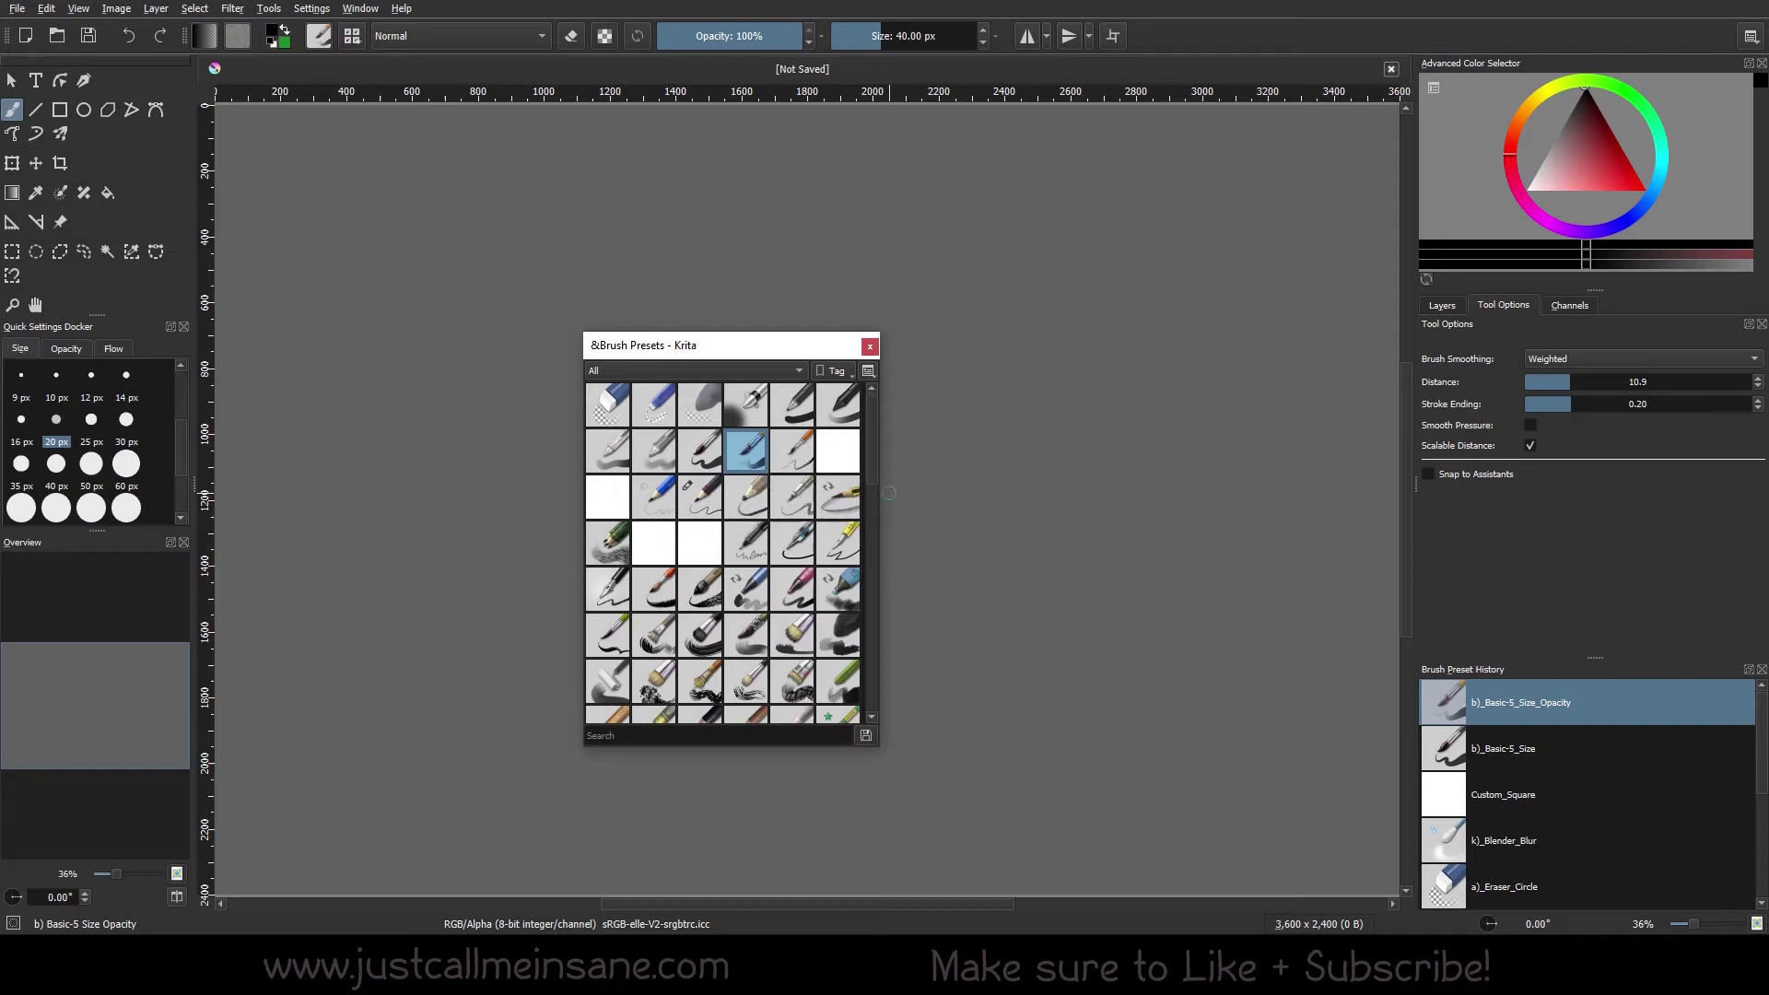
- Filter the preset list to the BrushPresetDemo tag
left_click(709, 369)
left_click(703, 392)
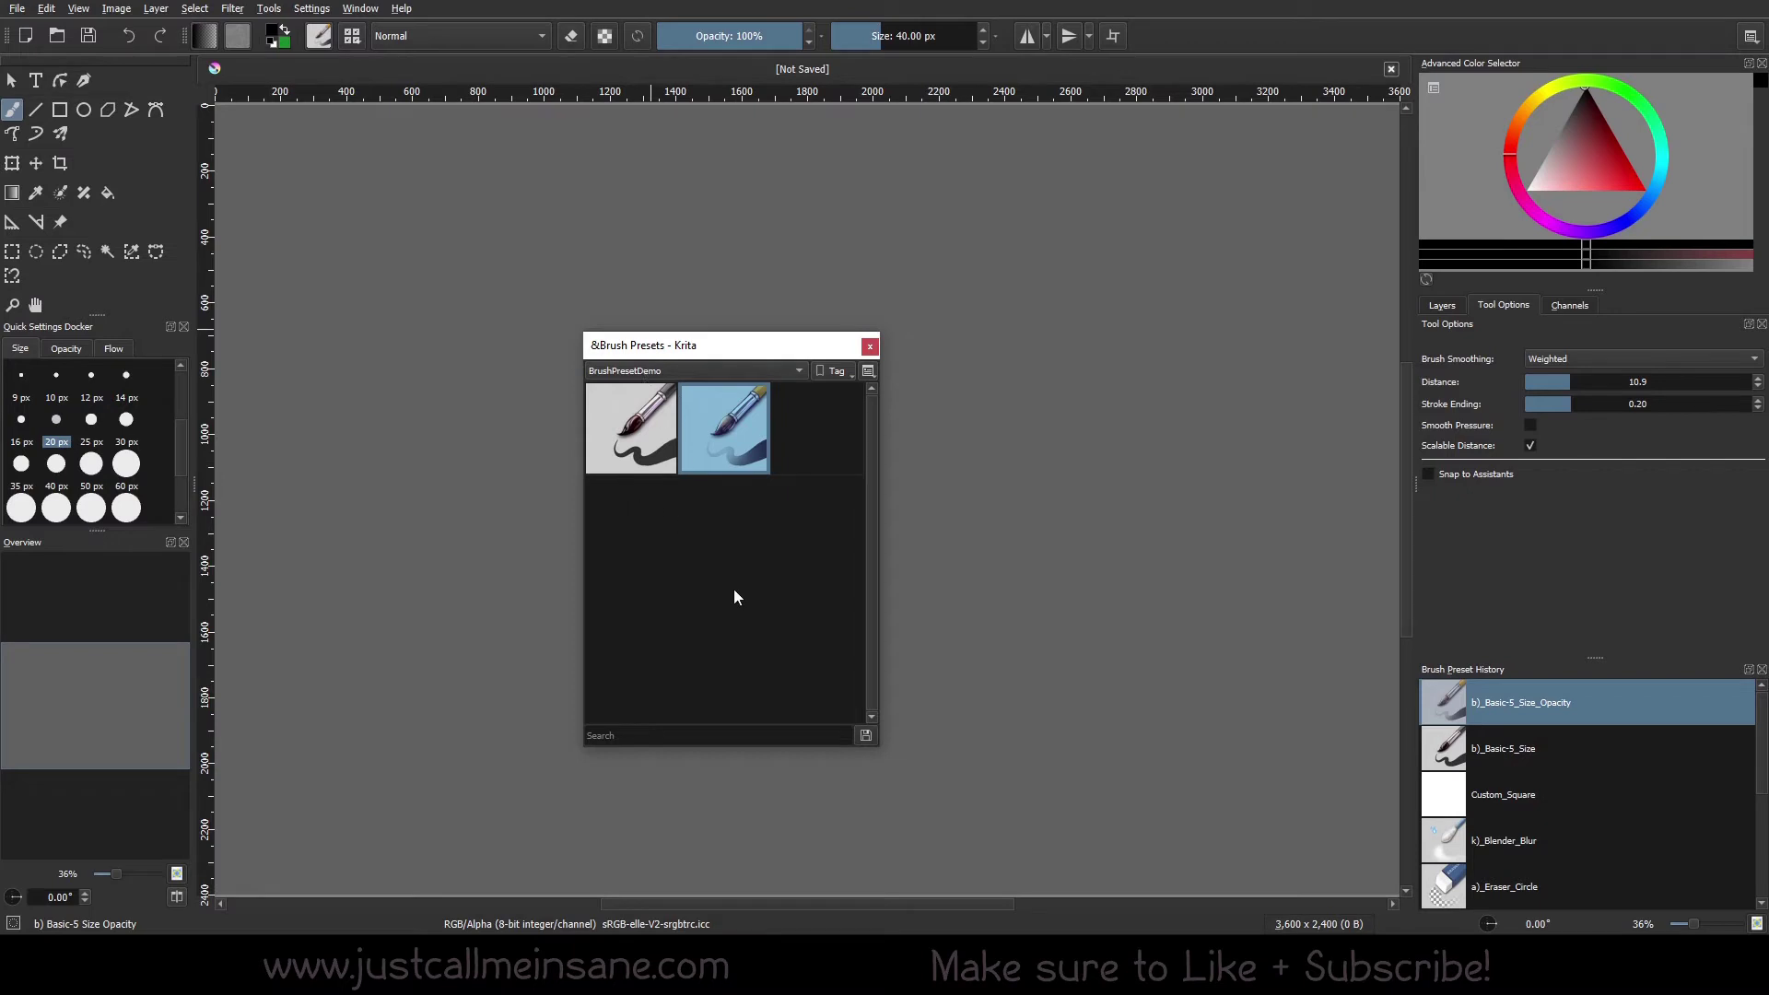
left_click(609, 371)
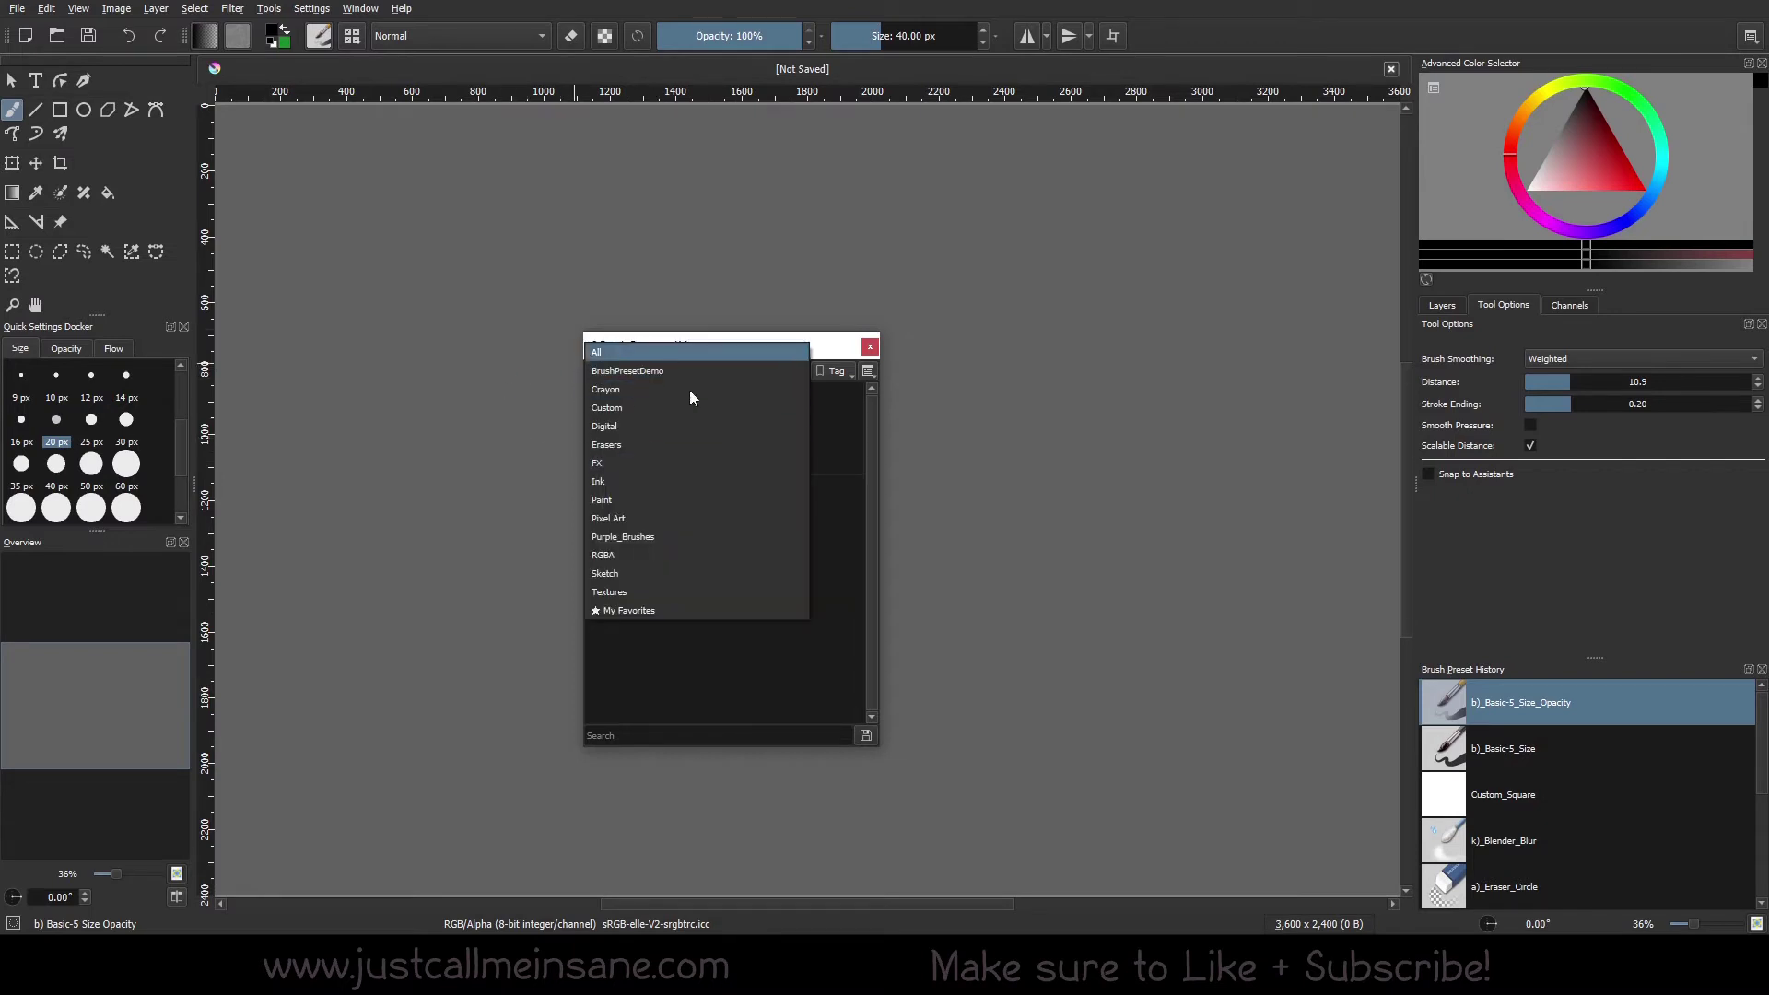
left_click(735, 706)
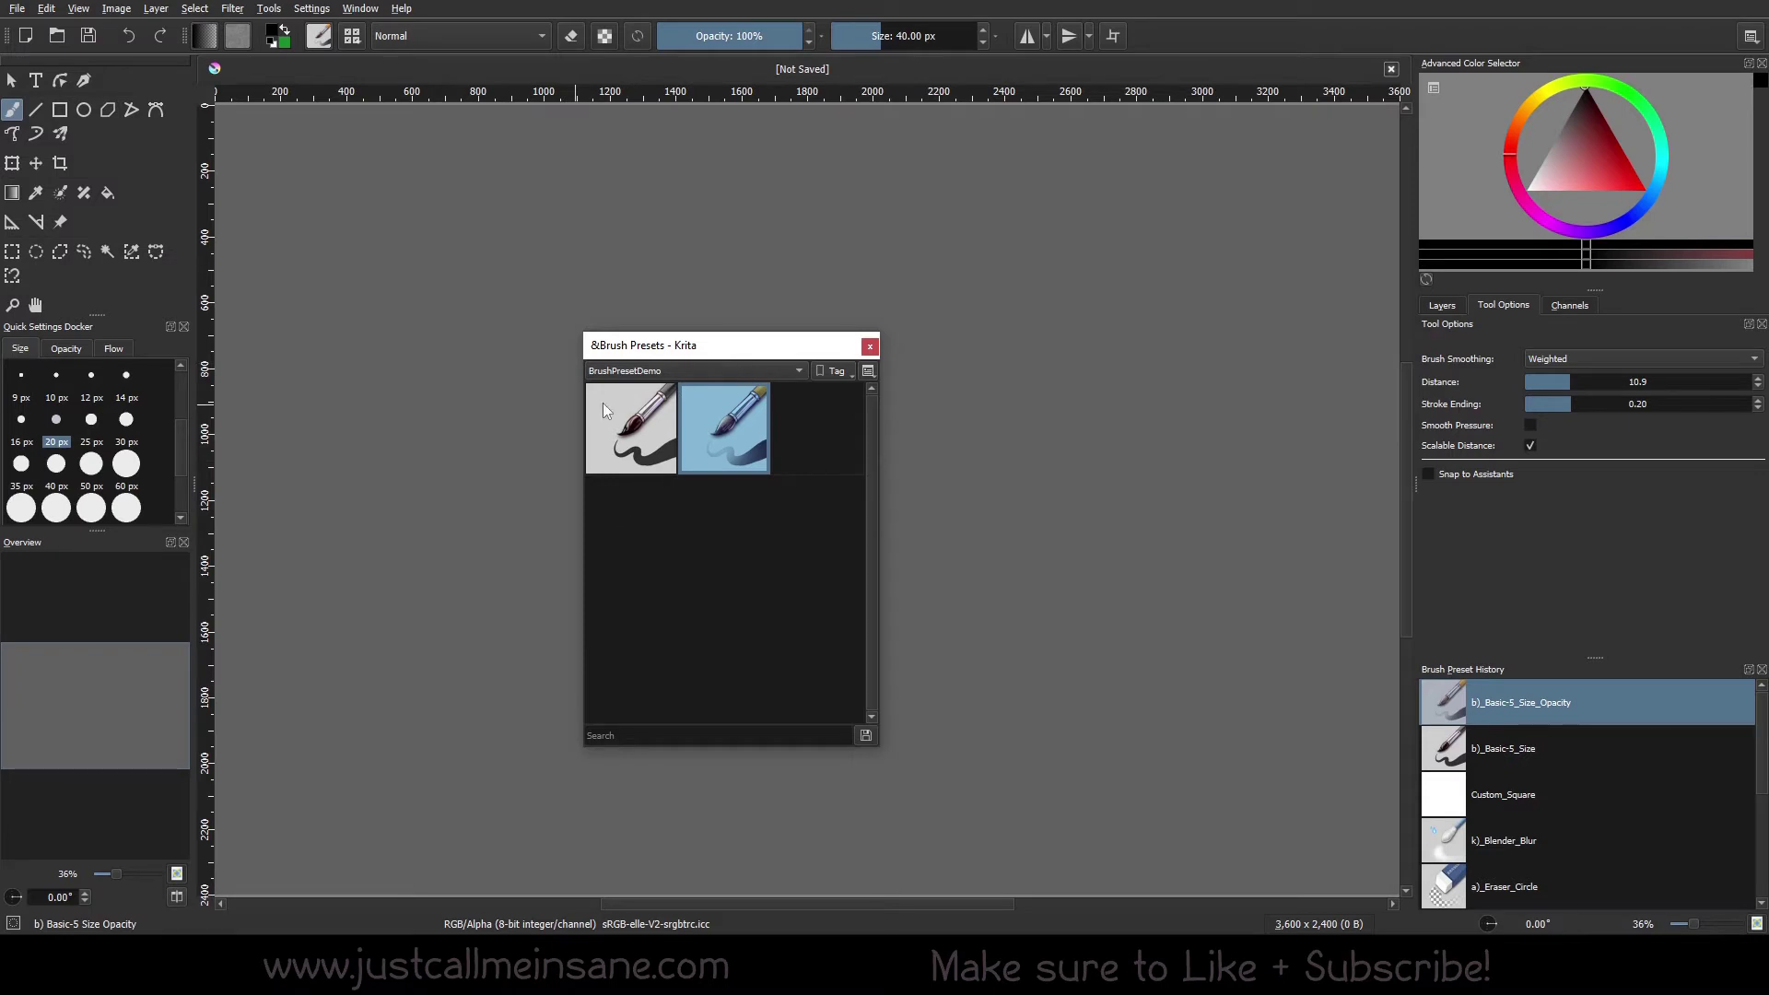
- Set the canvas pop-up palette's tag to BrushPresetDemo, then to Custom
right_click(410, 451)
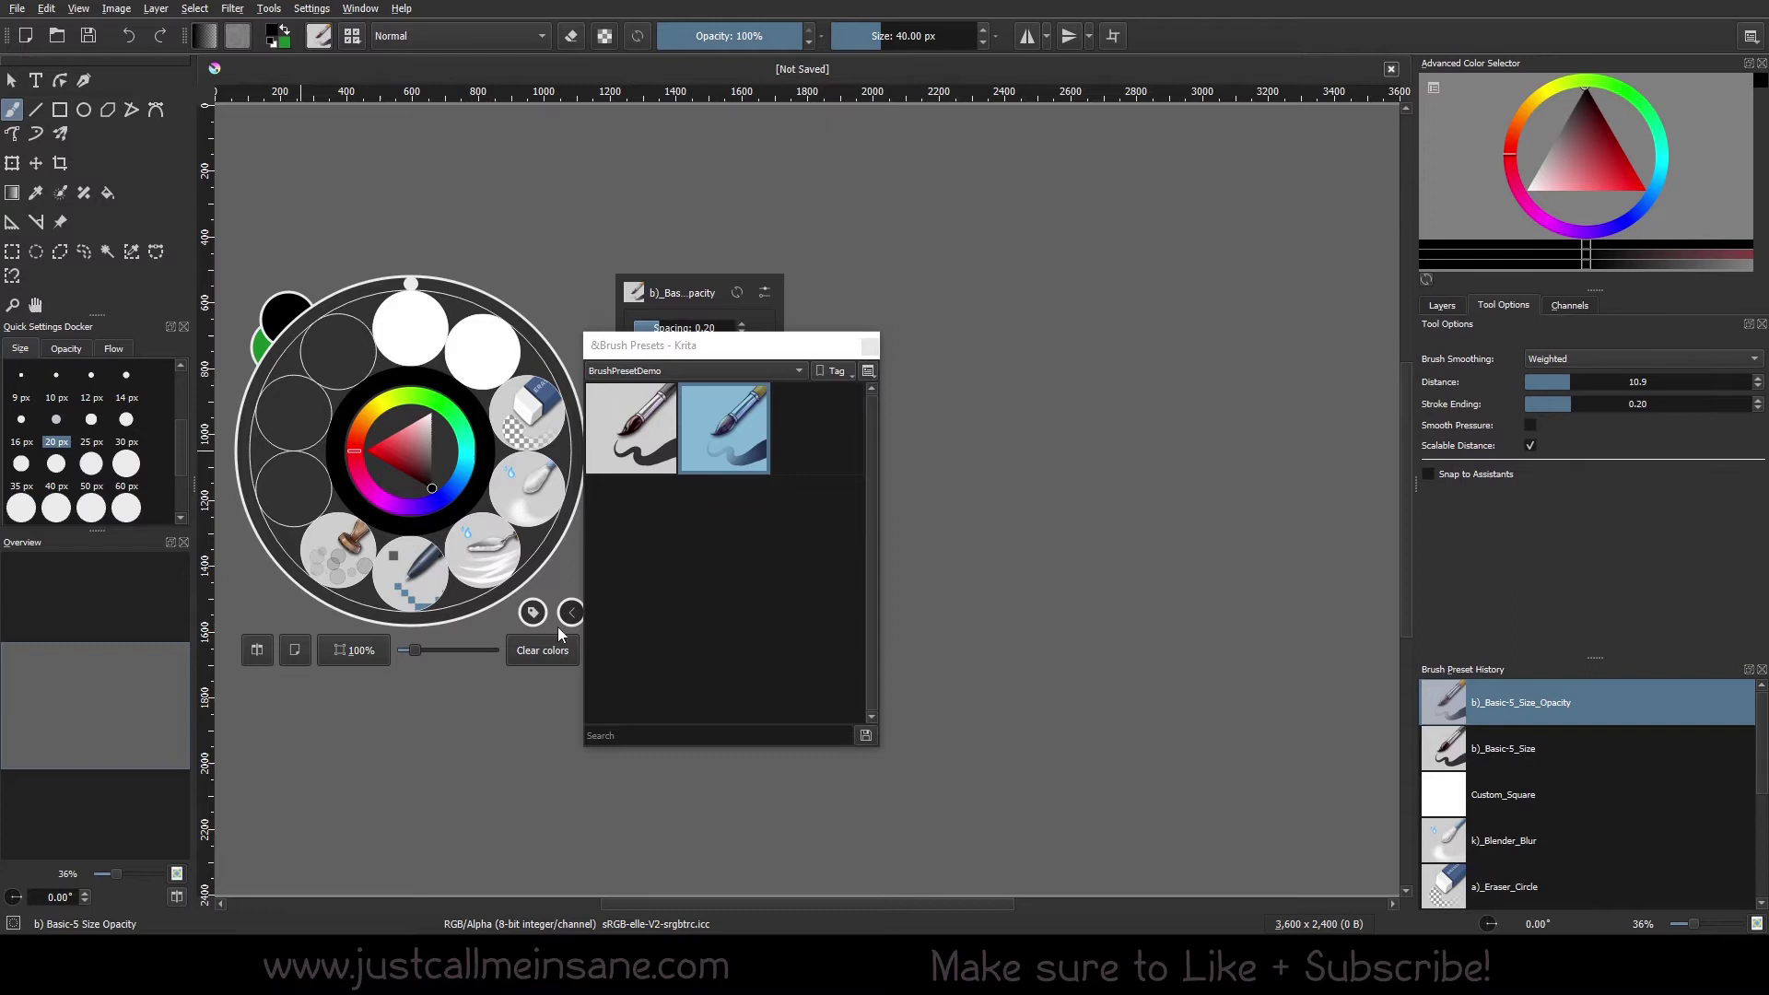
left_click_drag(703, 345, 1028, 336)
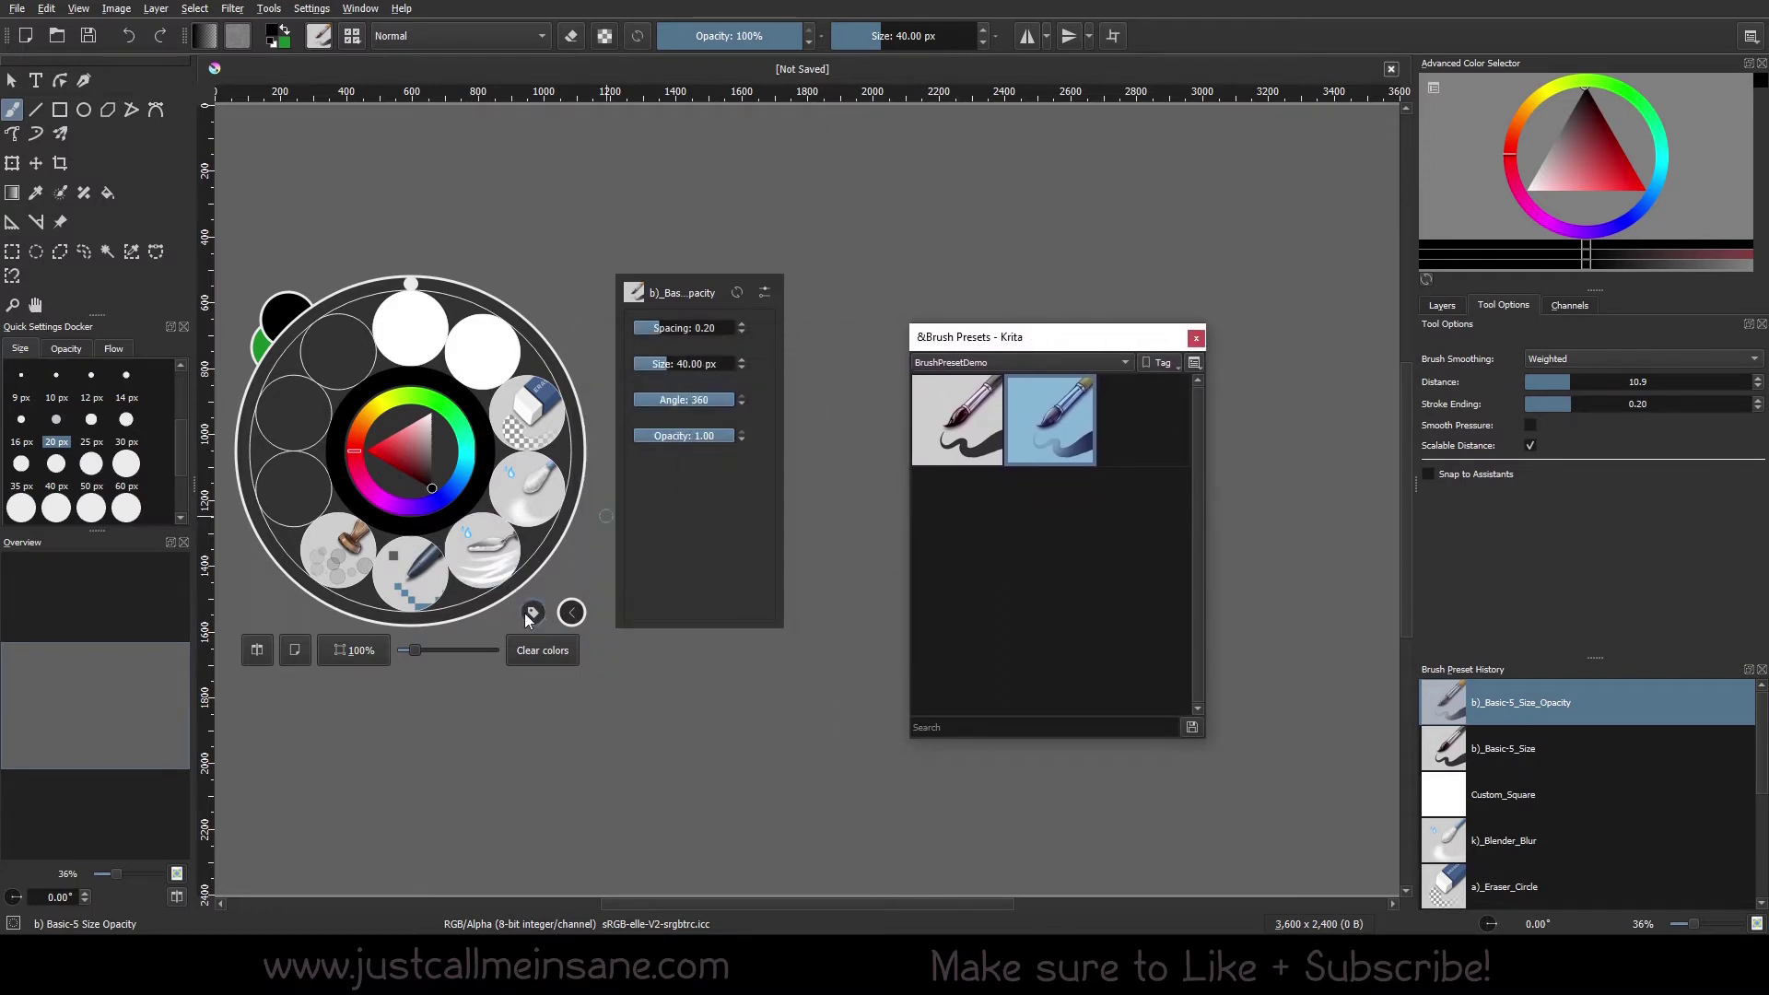
left_click(533, 614)
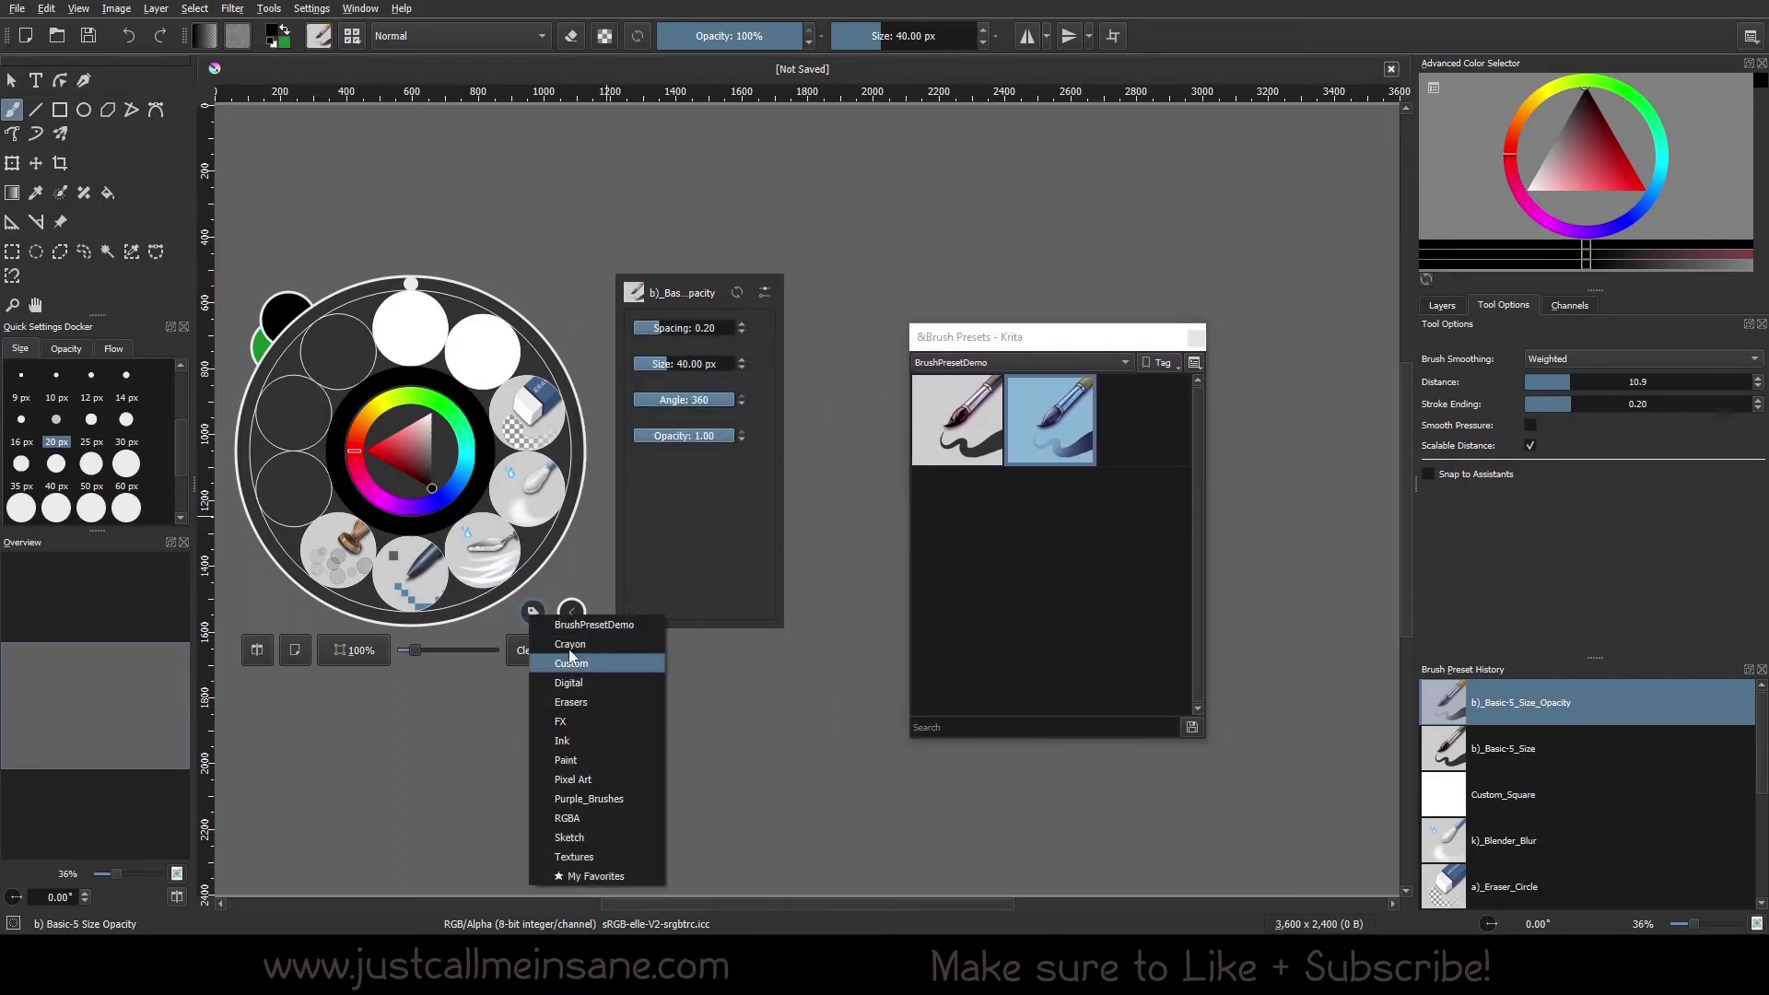
left_click(622, 626)
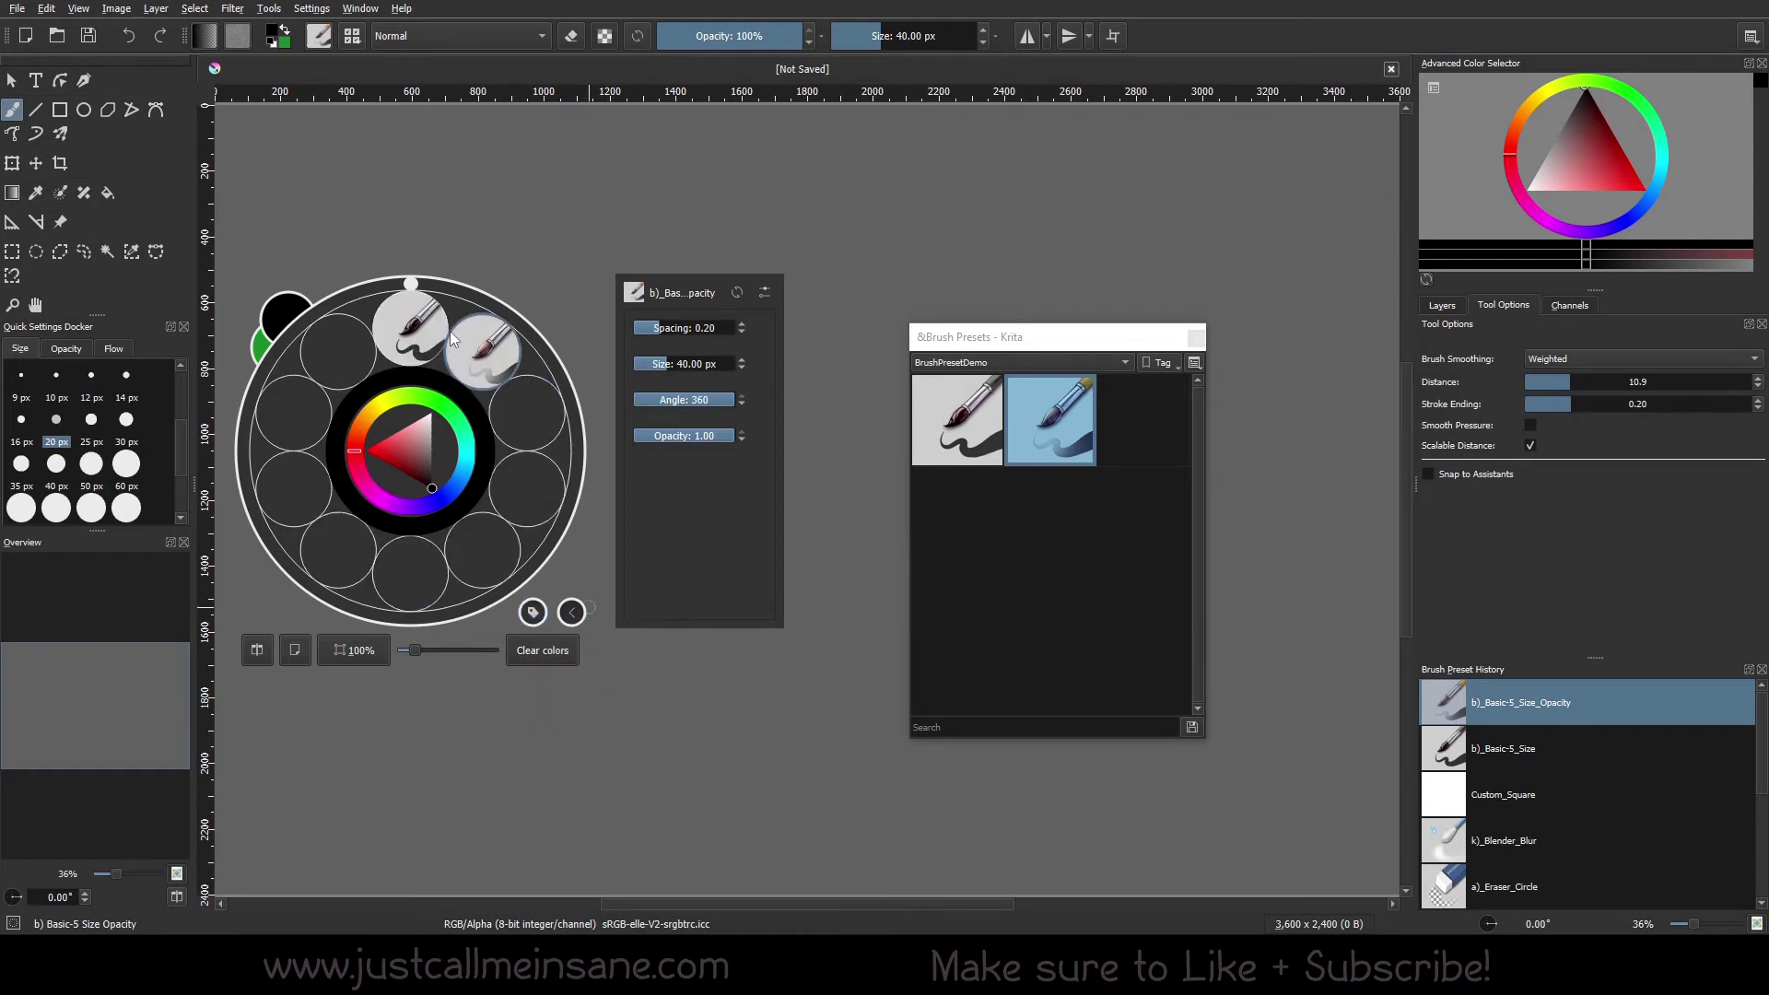
left_click(532, 613)
left_click(565, 669)
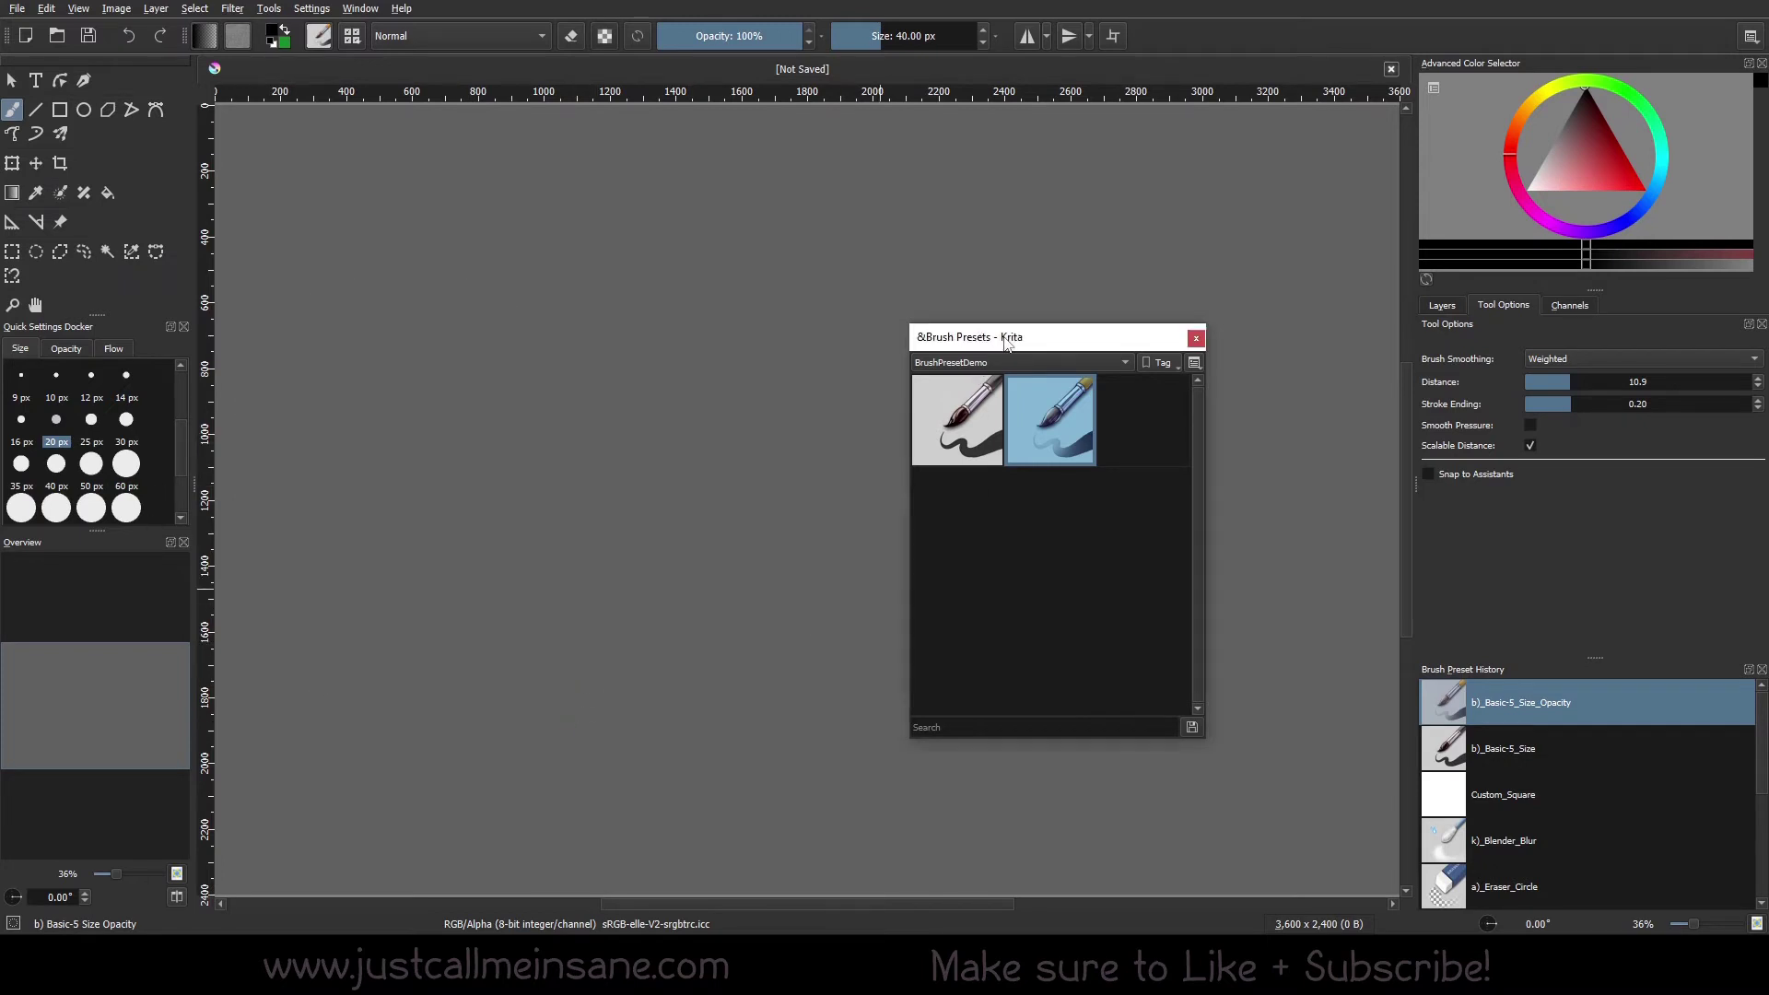
- Move the presets window back to centre and enlarge the thumbnails slightly
left_click_drag(1010, 337, 696, 341)
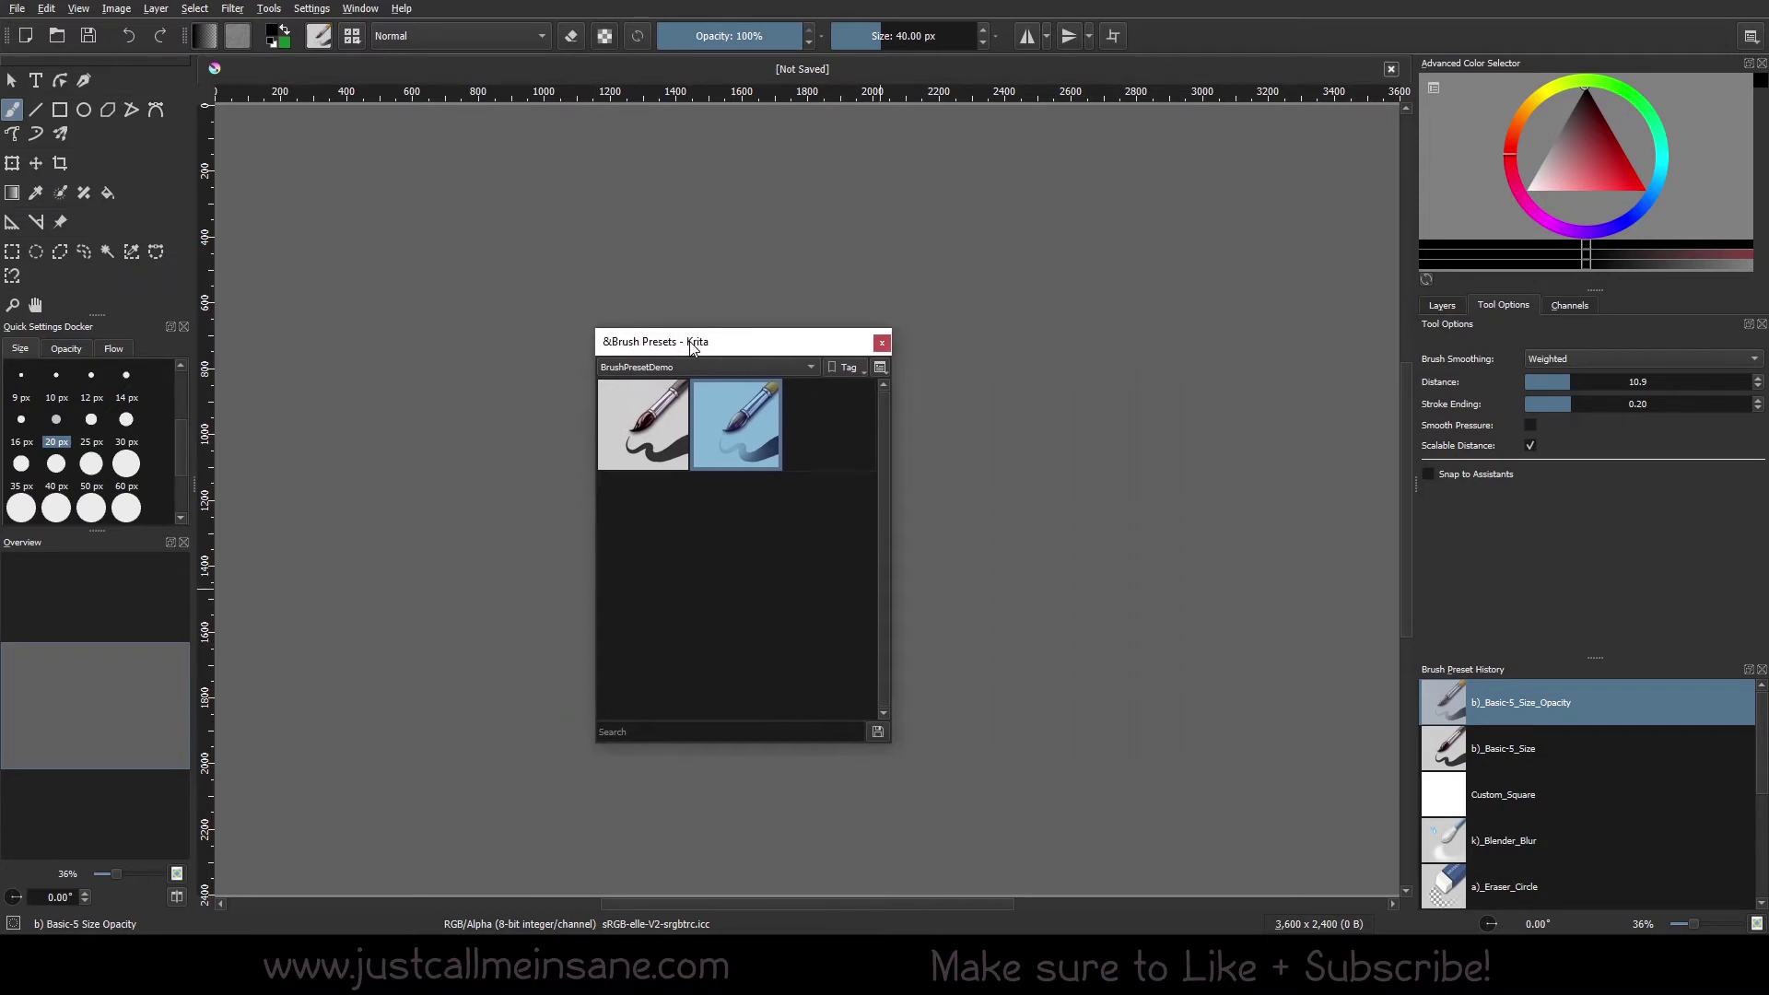
left_click(882, 370)
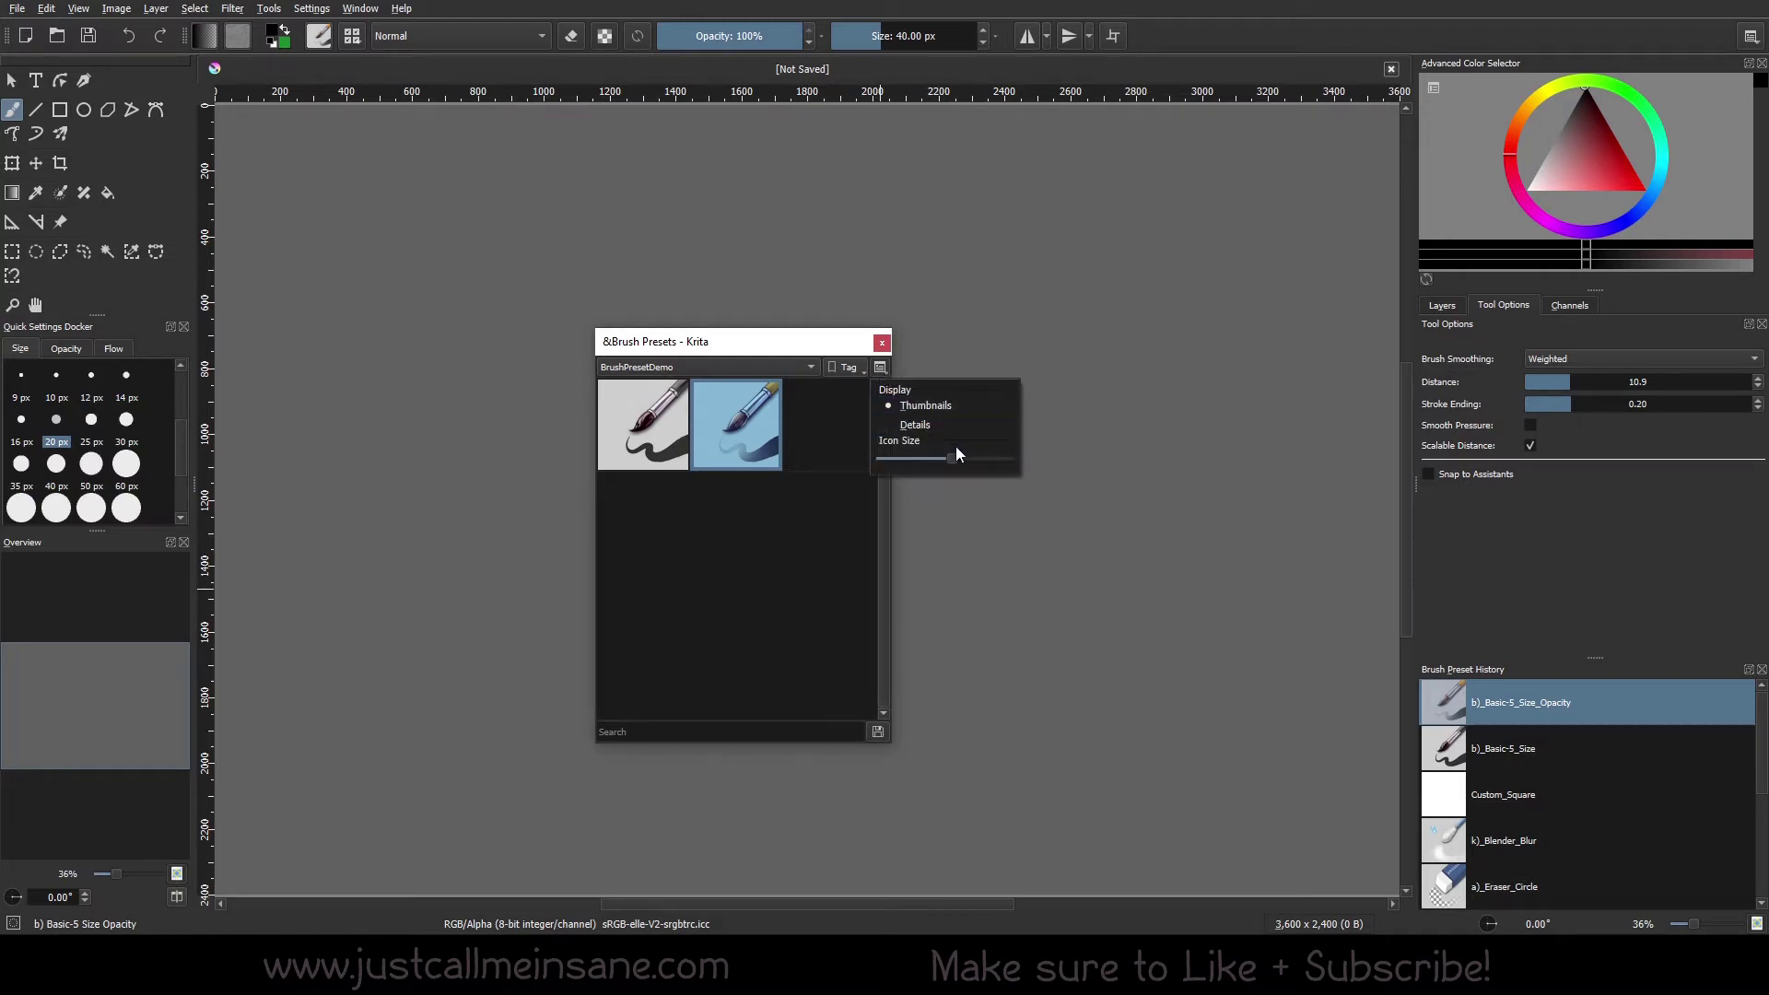
mouse_move(954, 455)
left_mouse_down()
mouse_move(987, 451)
mouse_move(908, 444)
mouse_move(971, 453)
left_mouse_up()
- Show All presets and resize the thumbnails from smallest to largest icon size
left_click(784, 369)
left_click(689, 381)
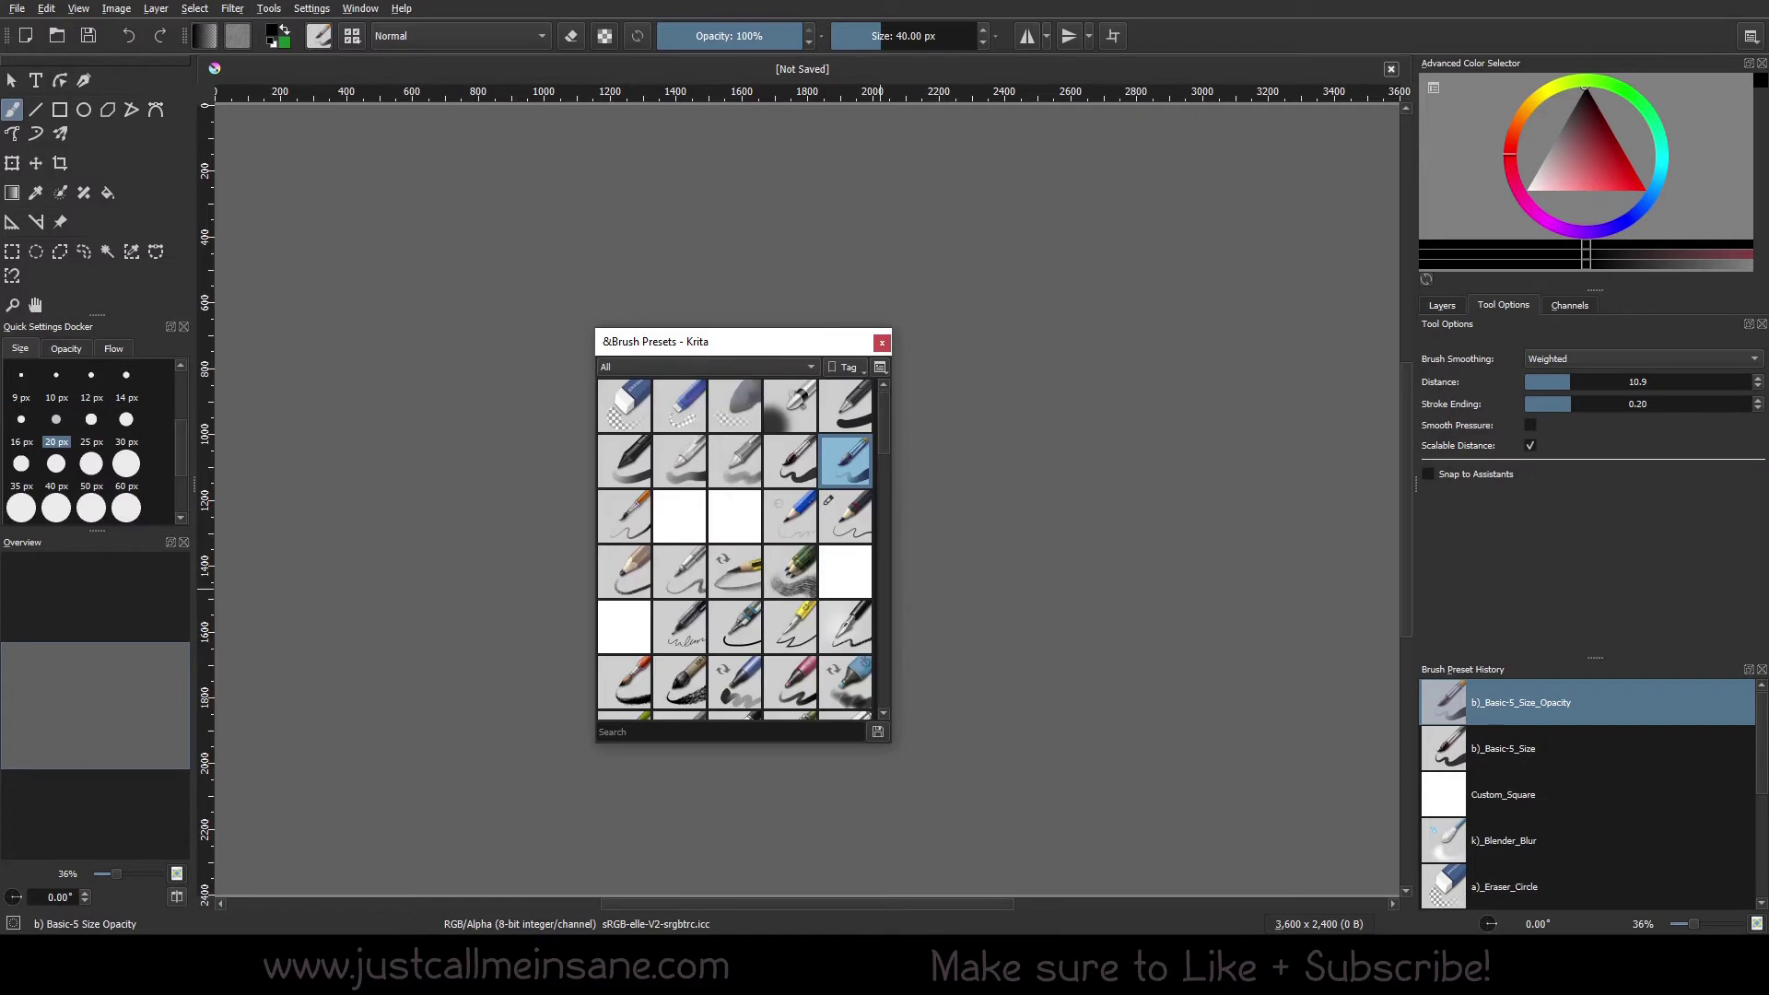
left_click(881, 368)
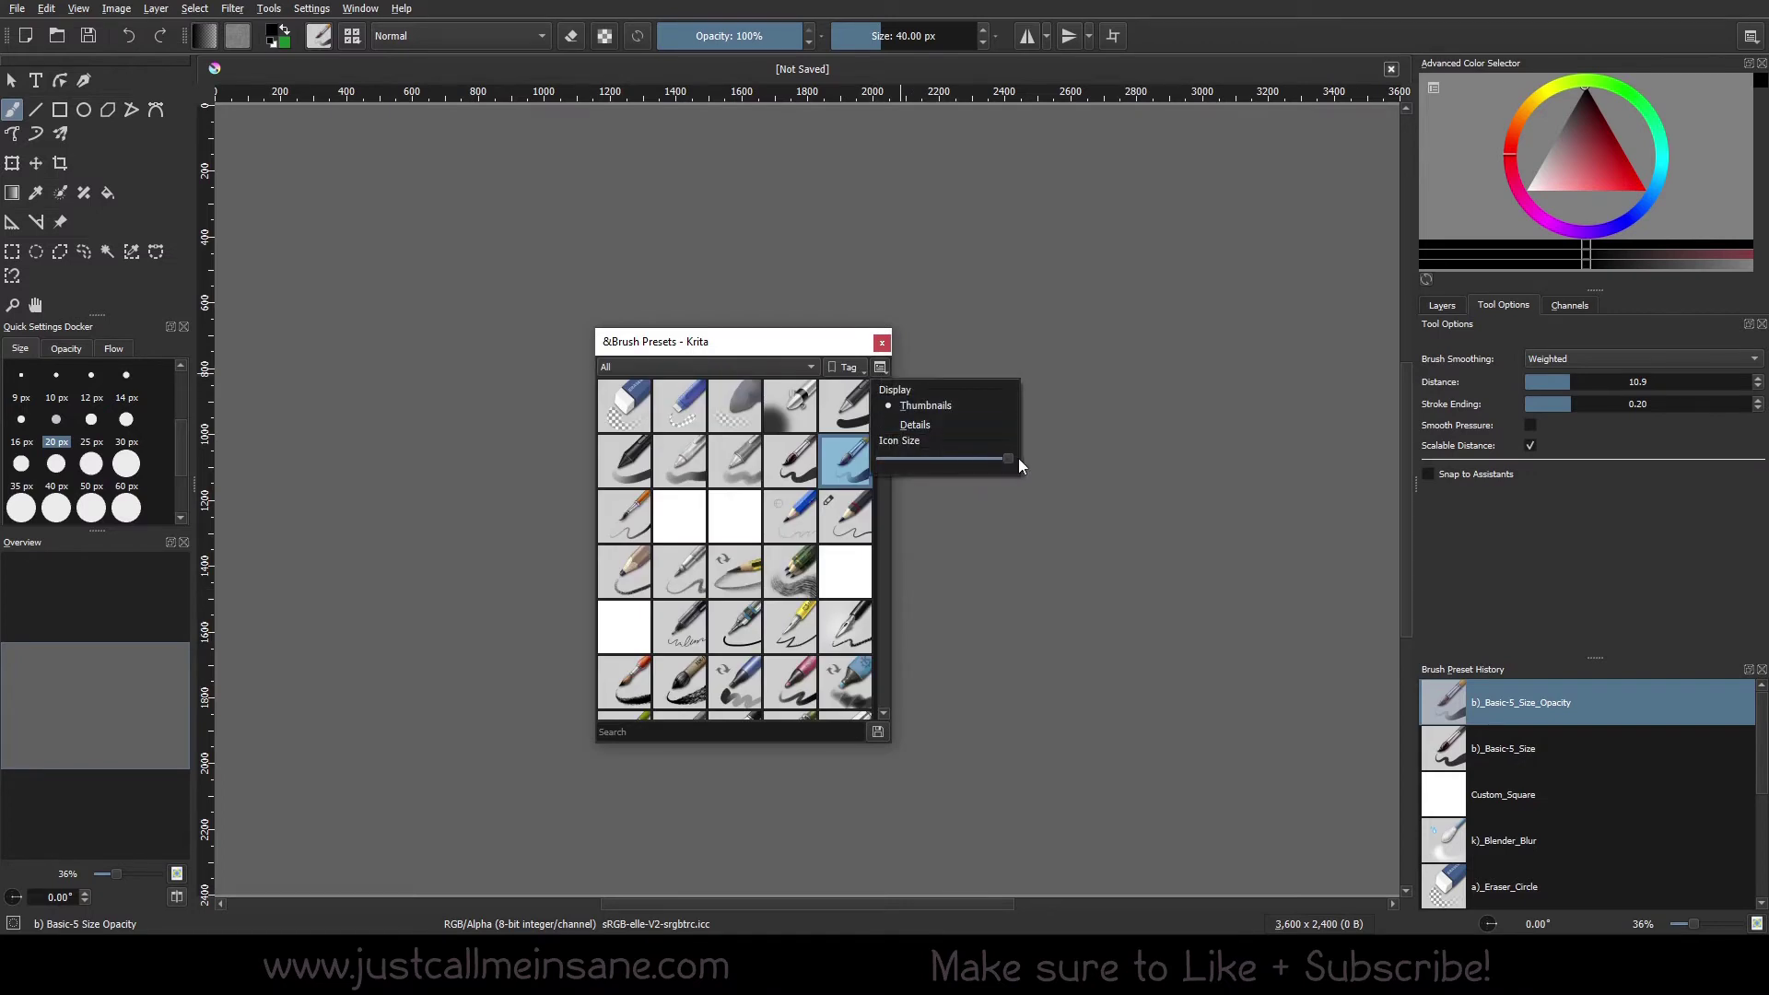
left_click_drag(1008, 459, 857, 447)
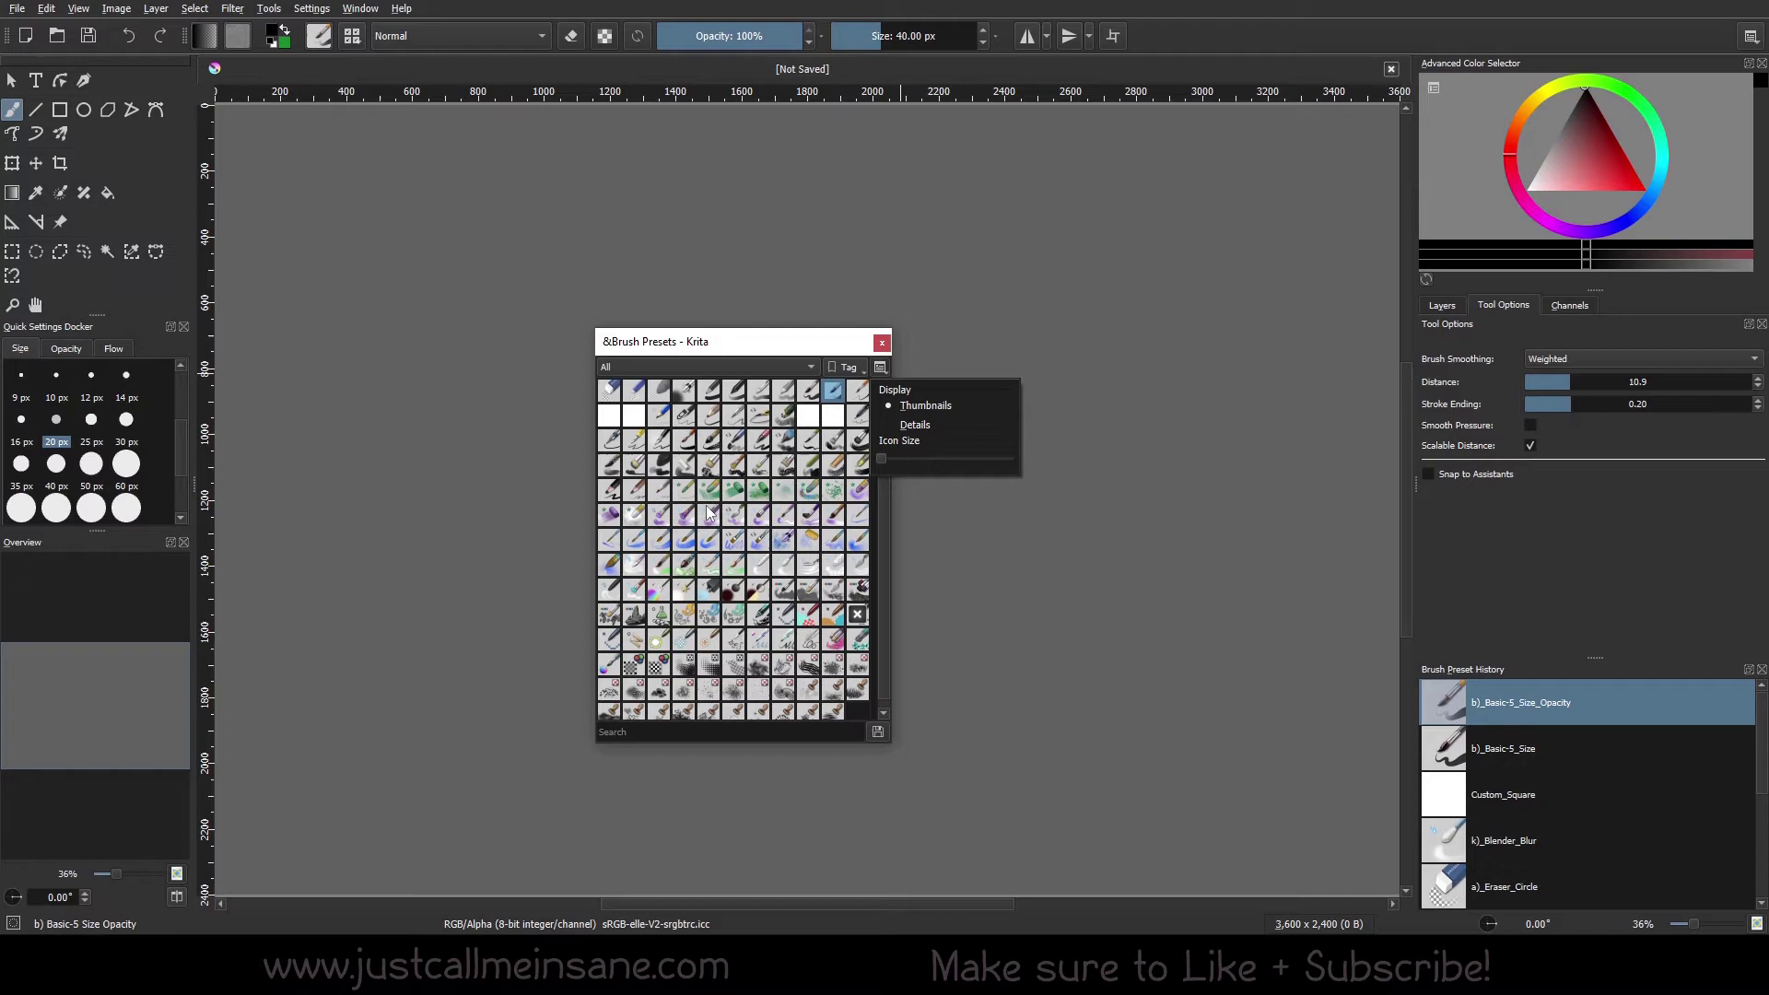
left_click_drag(882, 458, 970, 462)
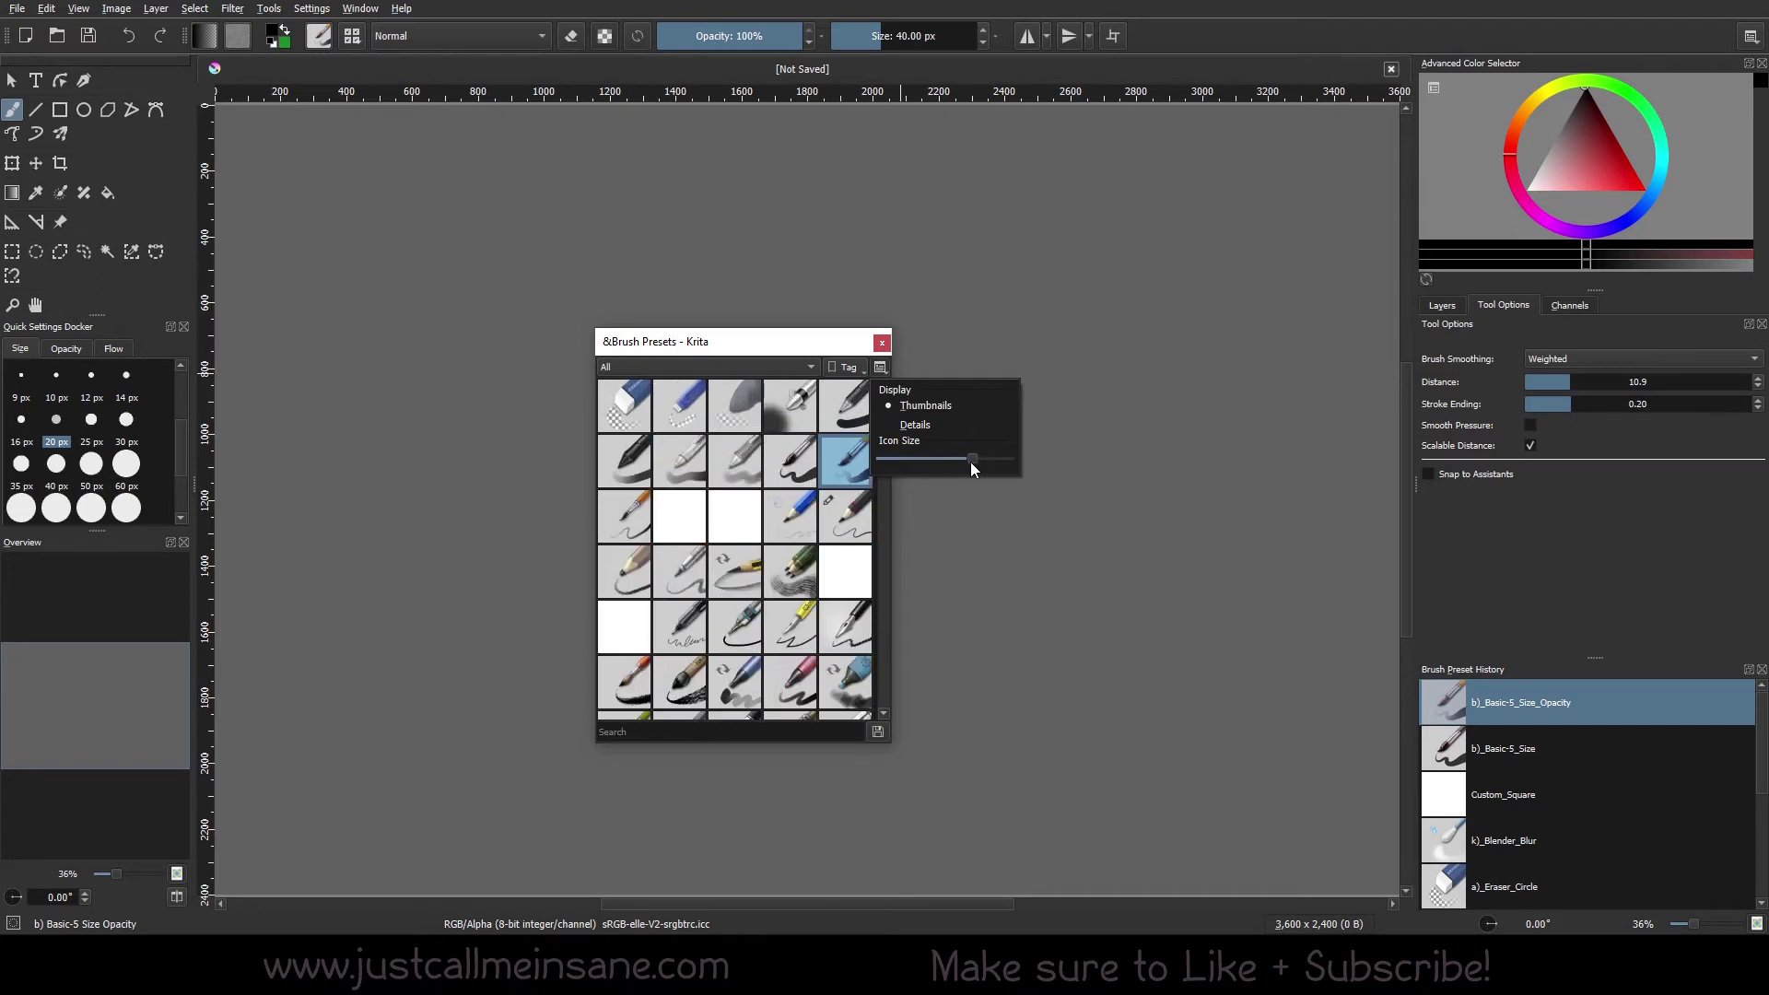
- Switch the preset view to Details with large icons
left_click(920, 428)
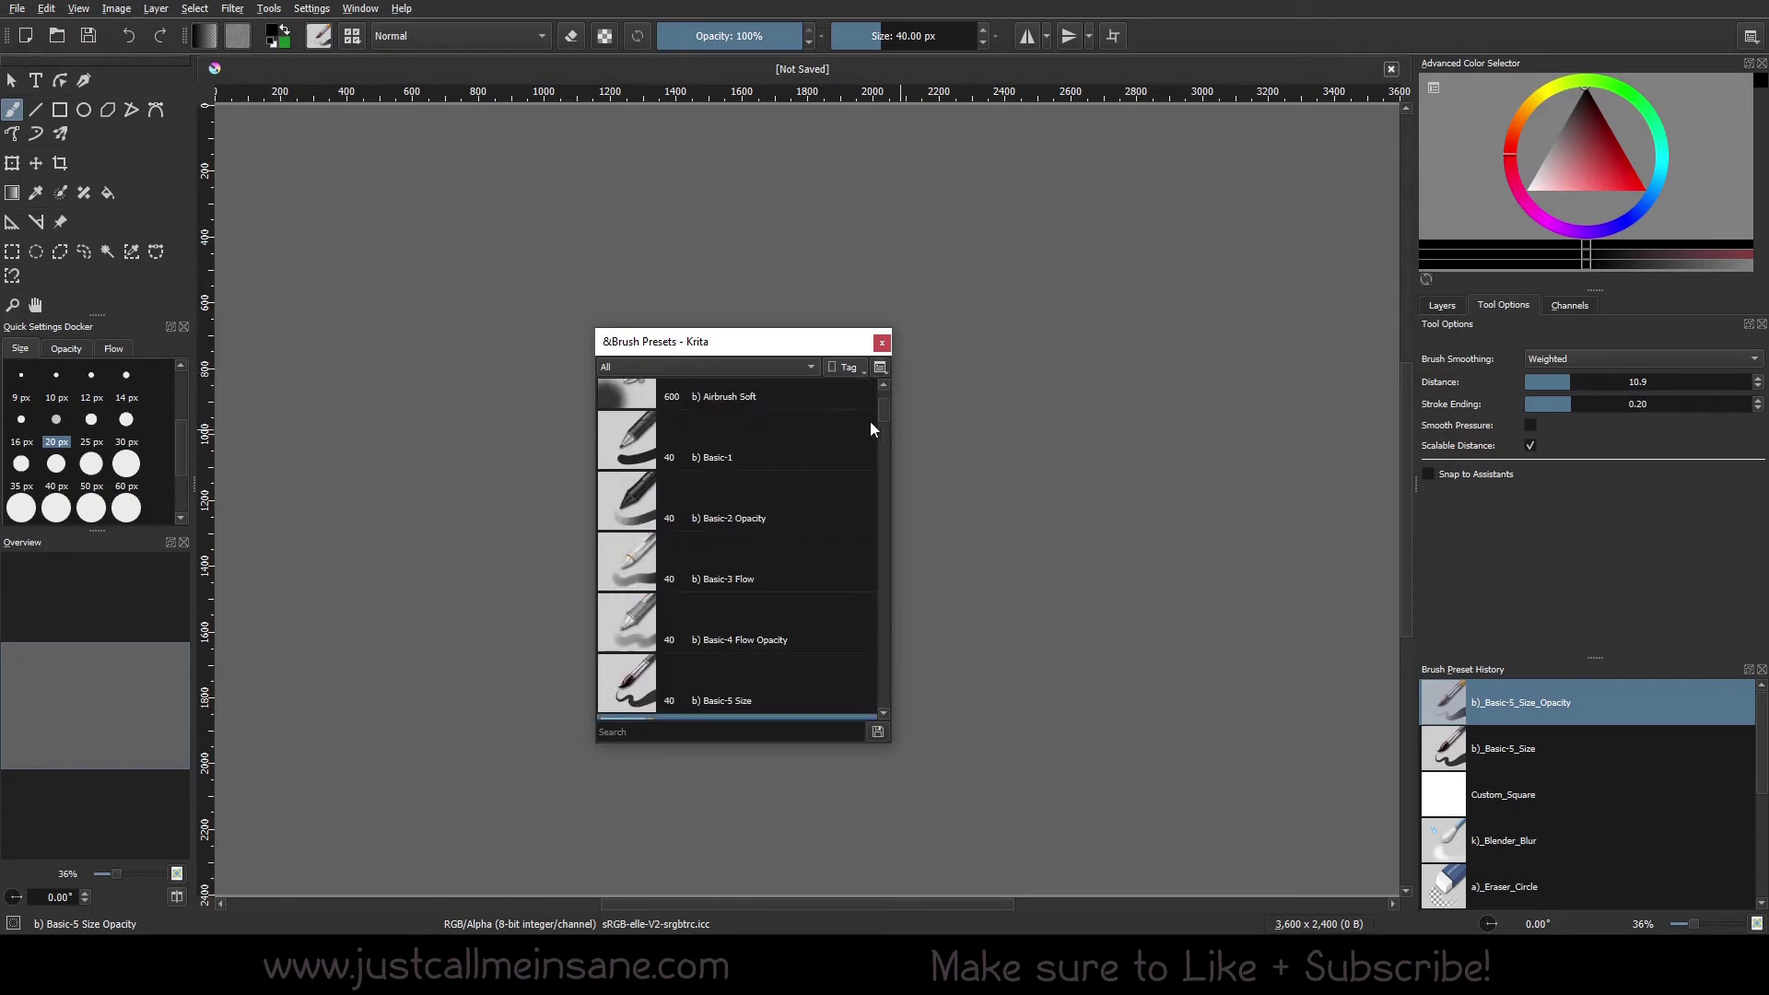
left_click(878, 371)
left_click_drag(965, 456, 1031, 458)
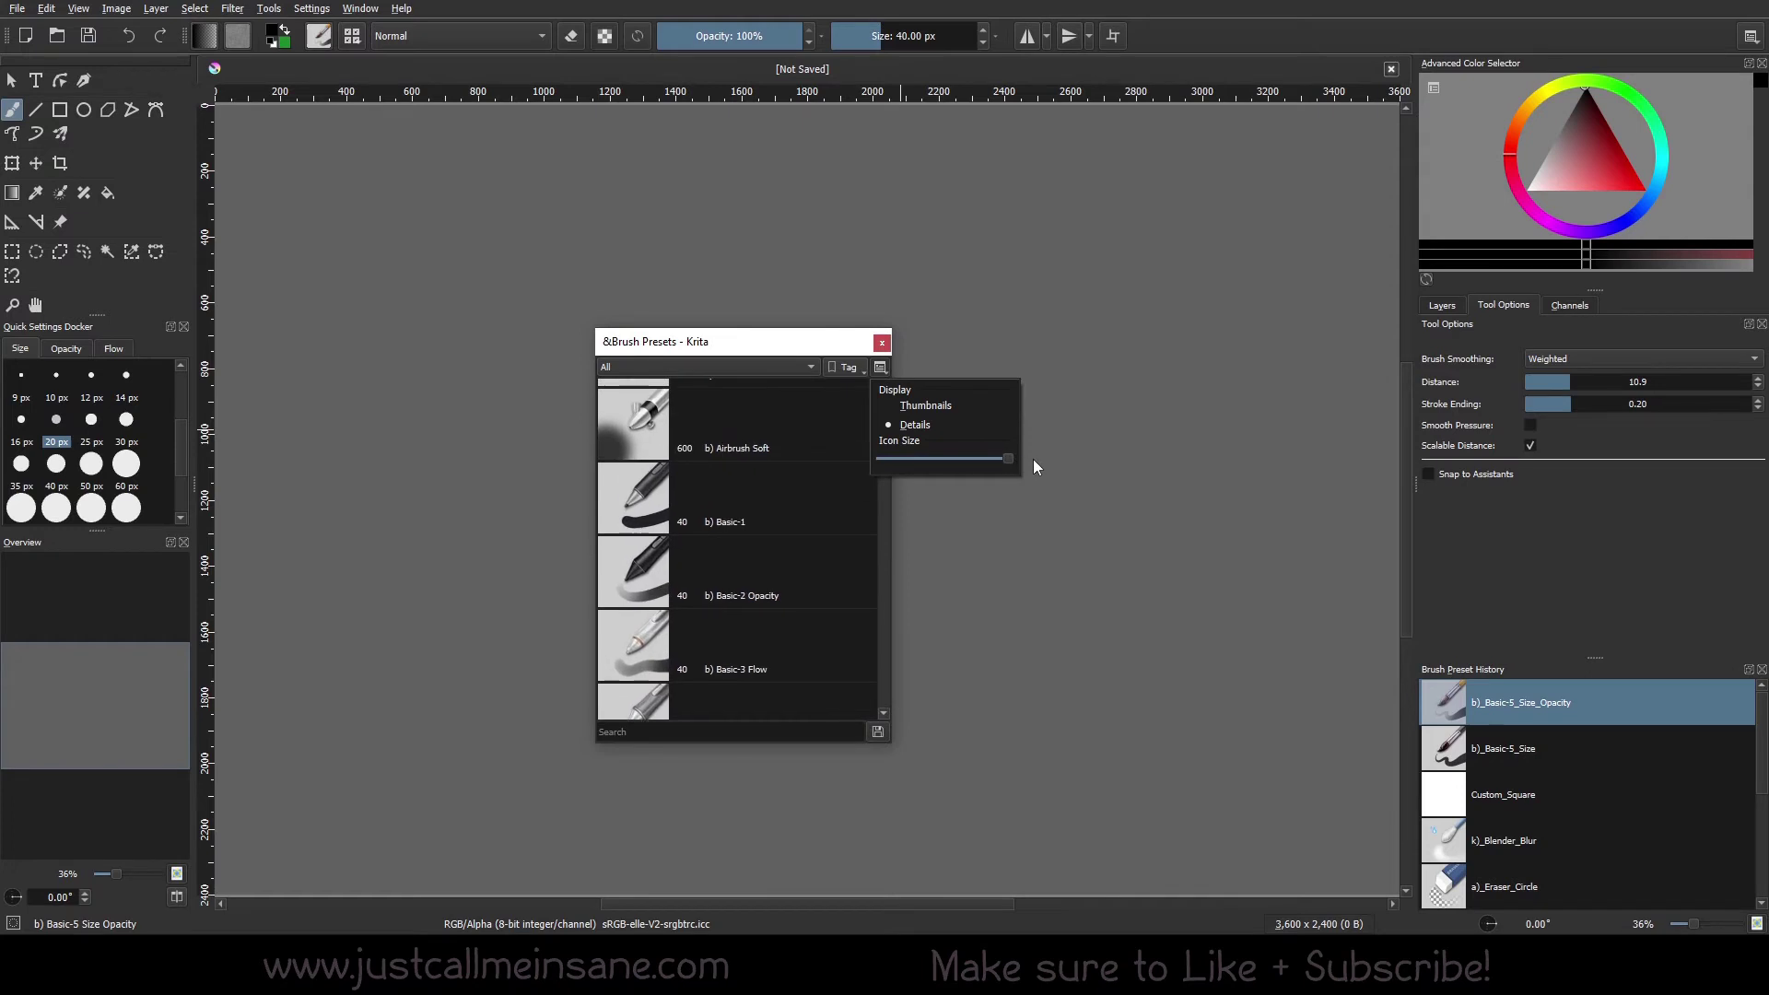
left_click(798, 337)
- Scroll down and back up through the detailed preset list
scroll(820, 540, "up", 3)
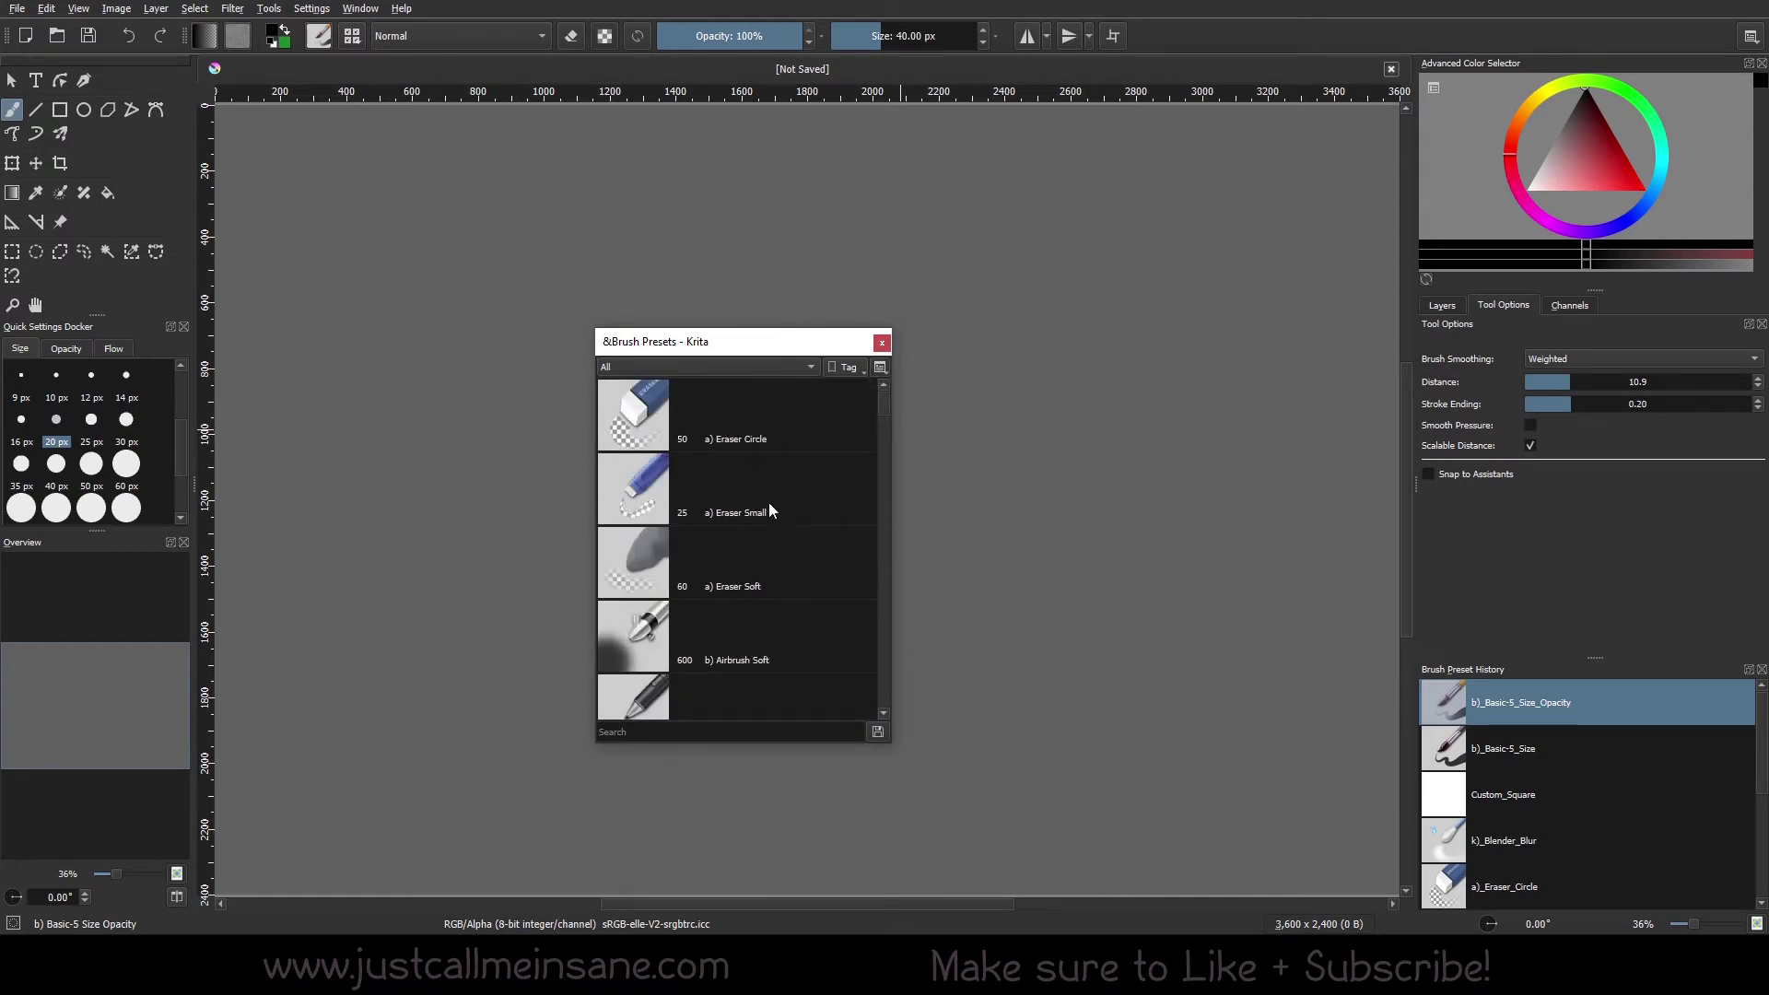
mouse_move(808, 657)
scroll(765, 541, "down", 8)
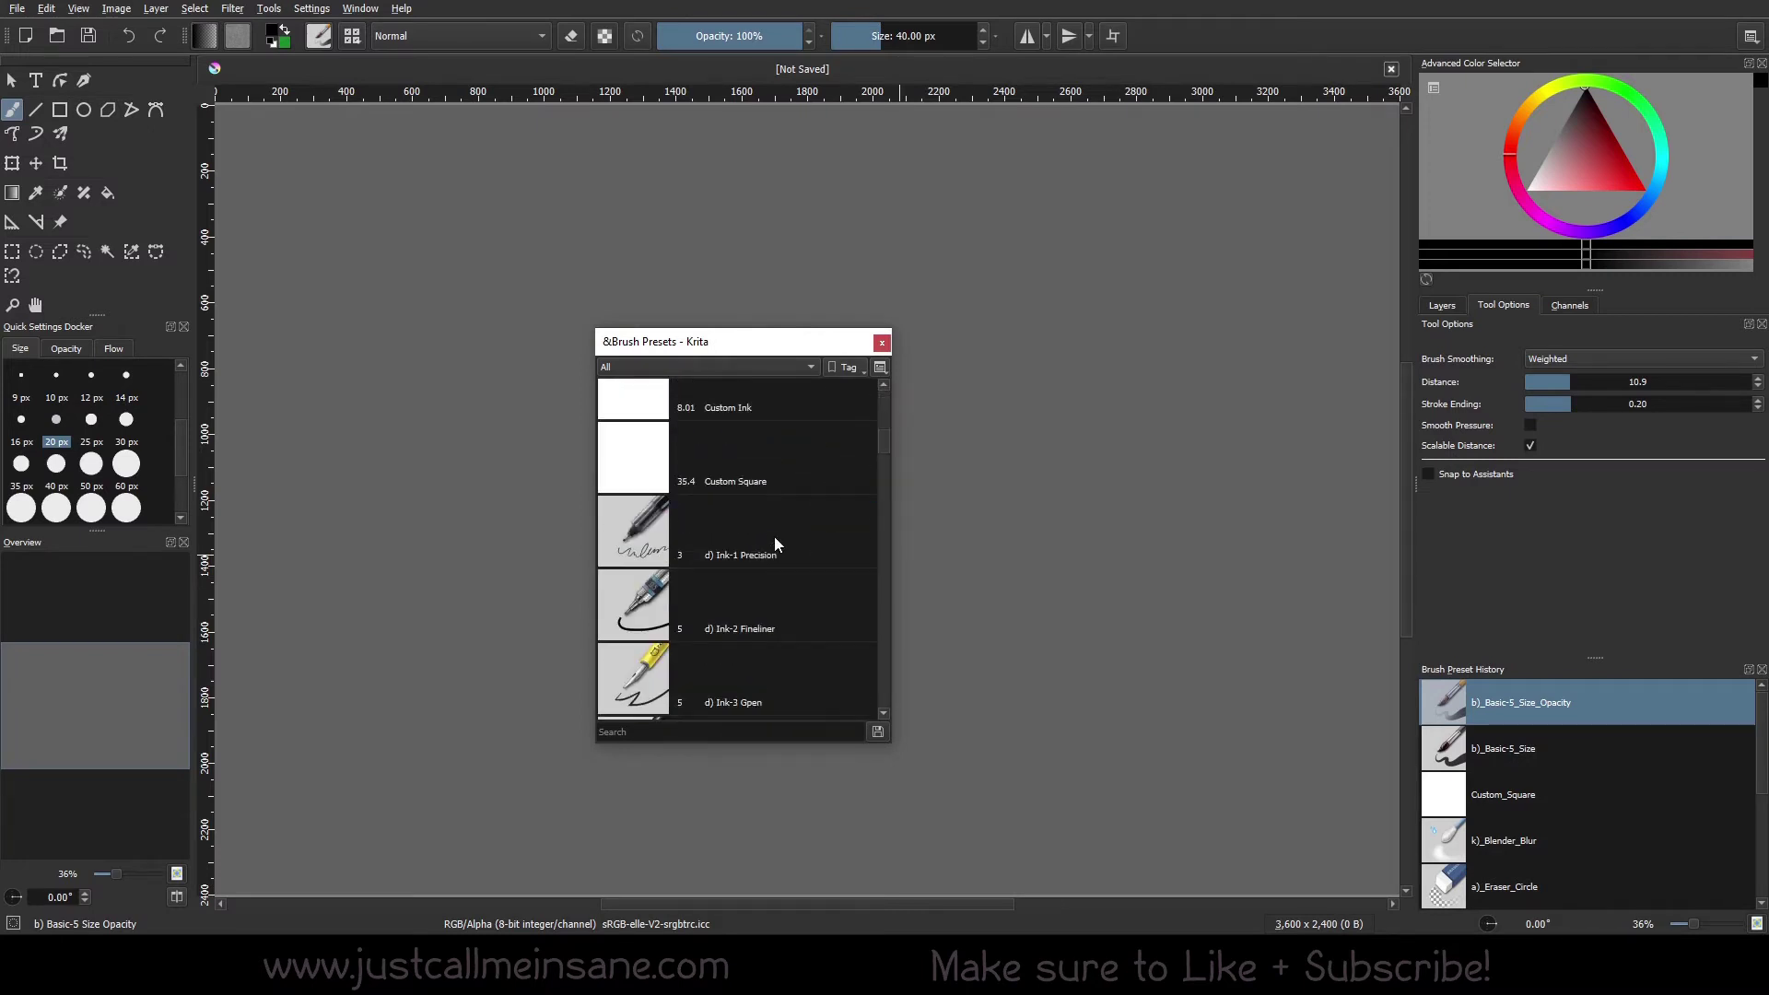
scroll(774, 538, "down", 3)
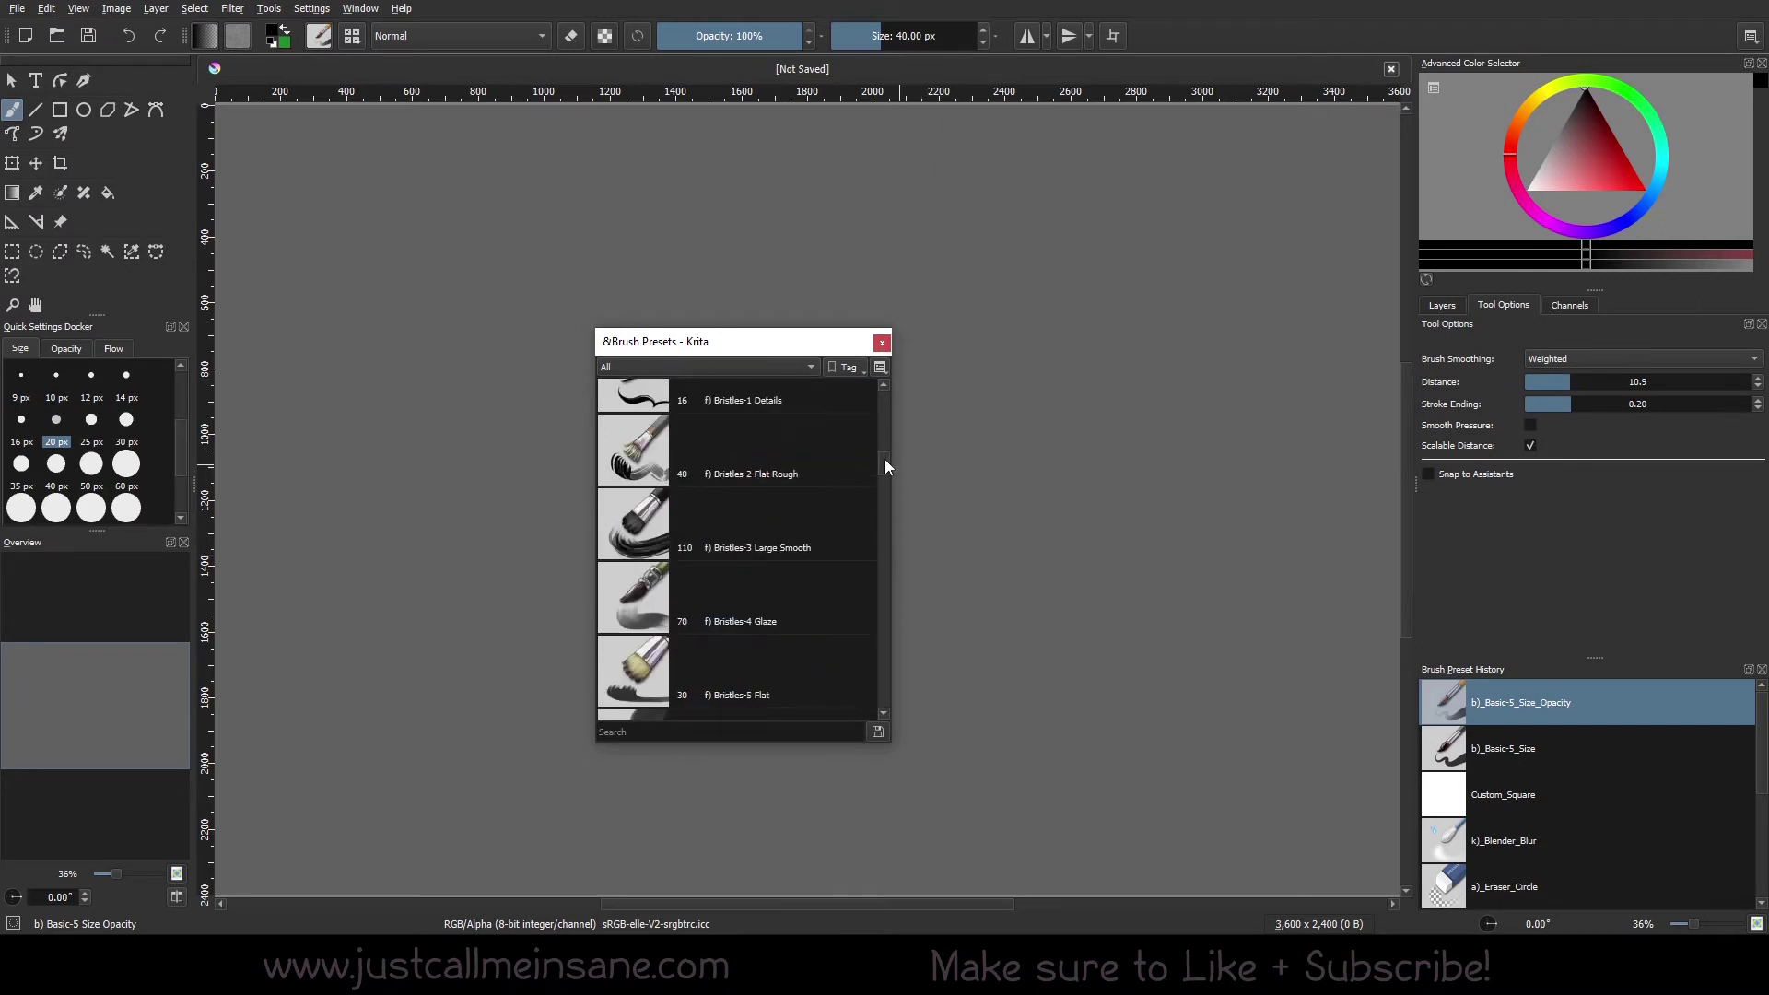
left_click_drag(886, 468, 887, 363)
scroll(737, 553, "down", 5)
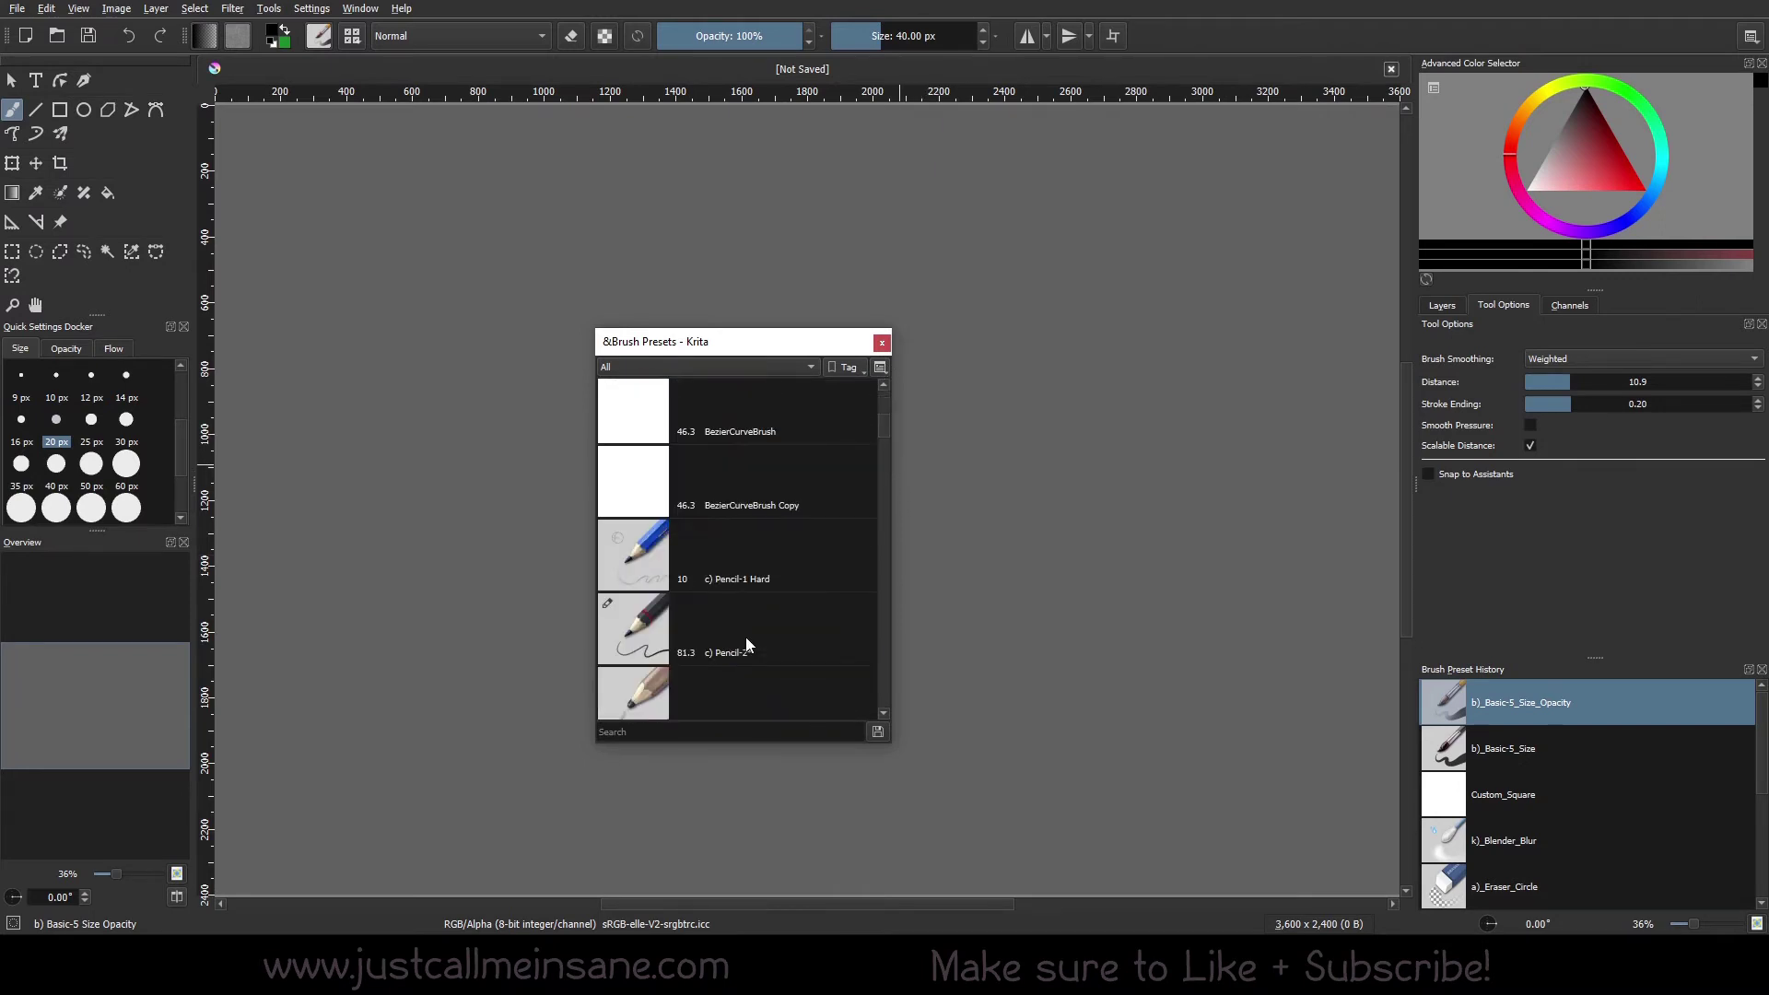
scroll(749, 635, "down", 15)
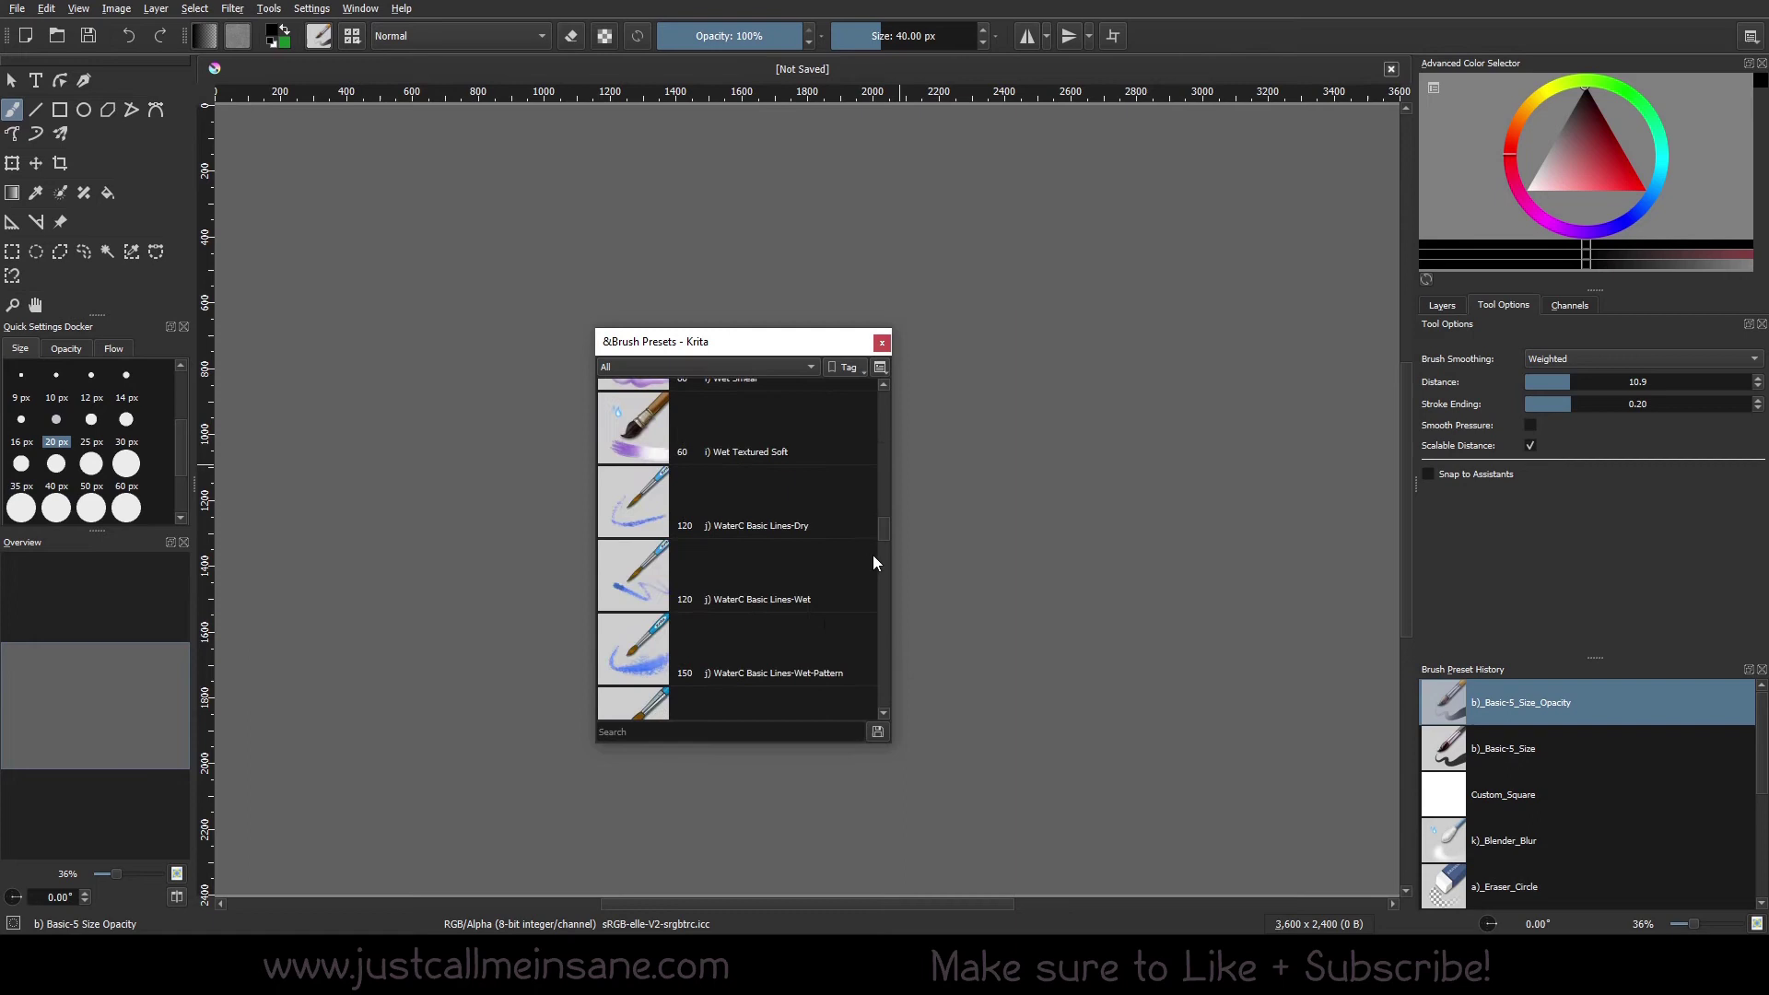
scroll(873, 562, "down", 15)
scroll(816, 621, "up", 15)
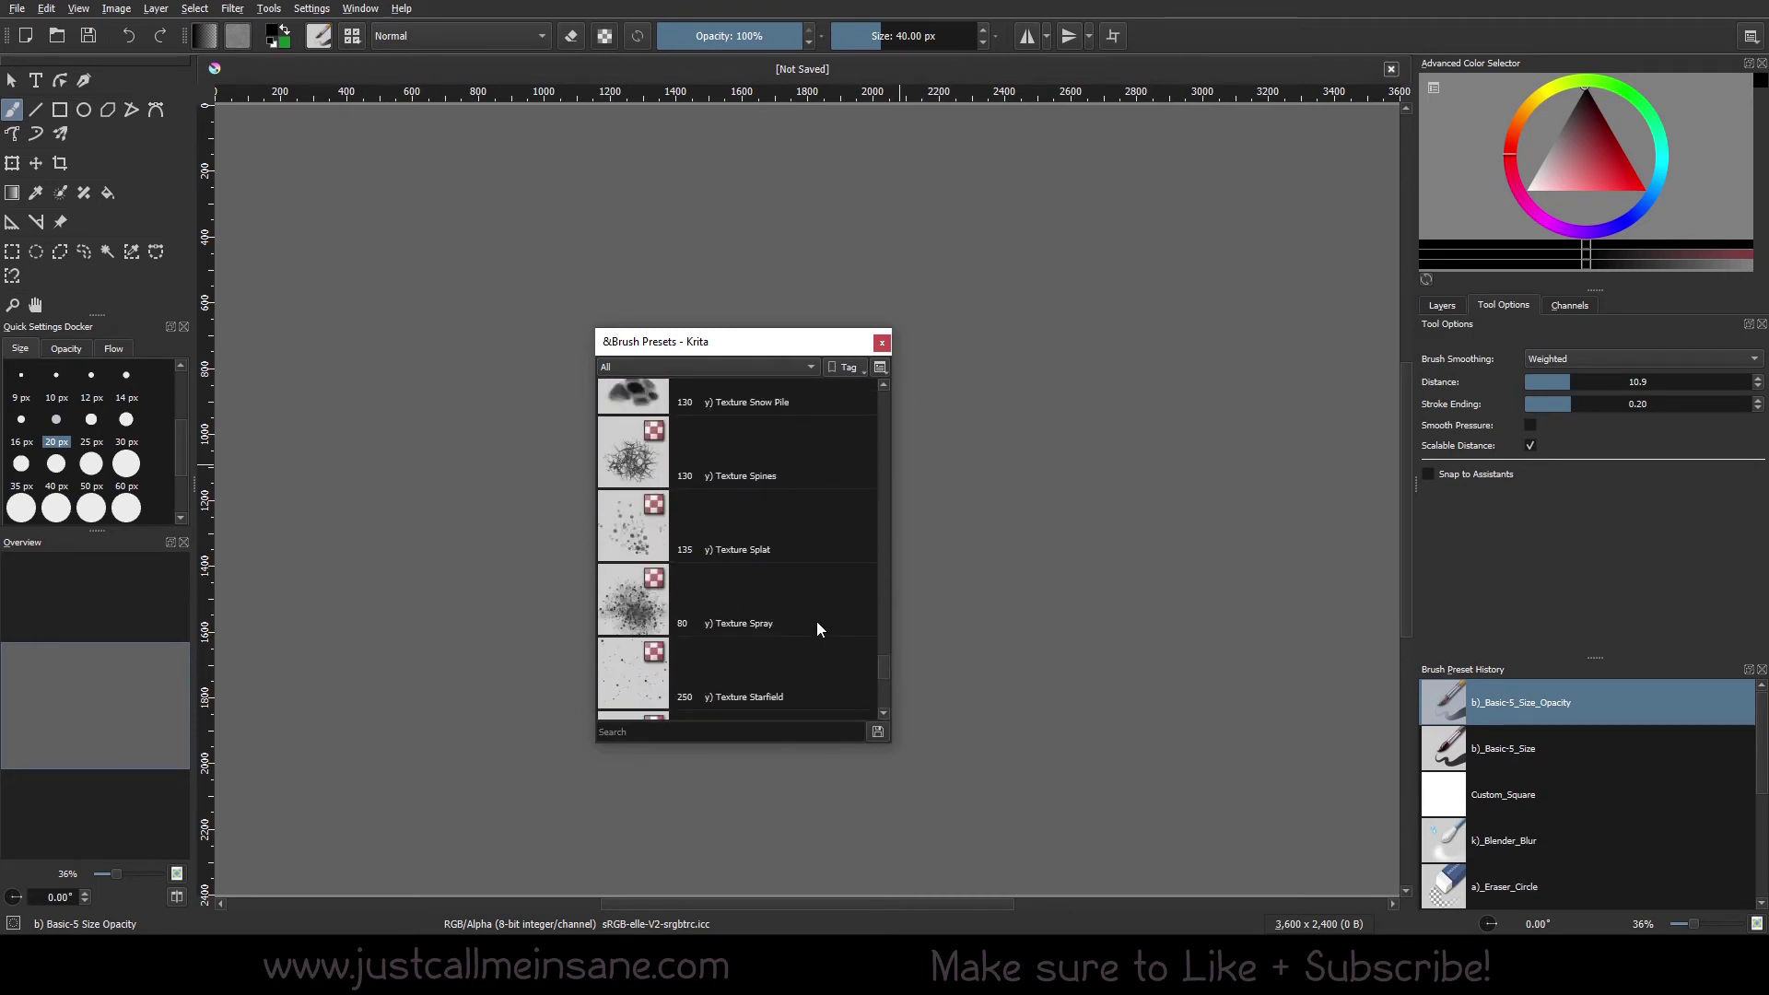
scroll(820, 623, "down", 3)
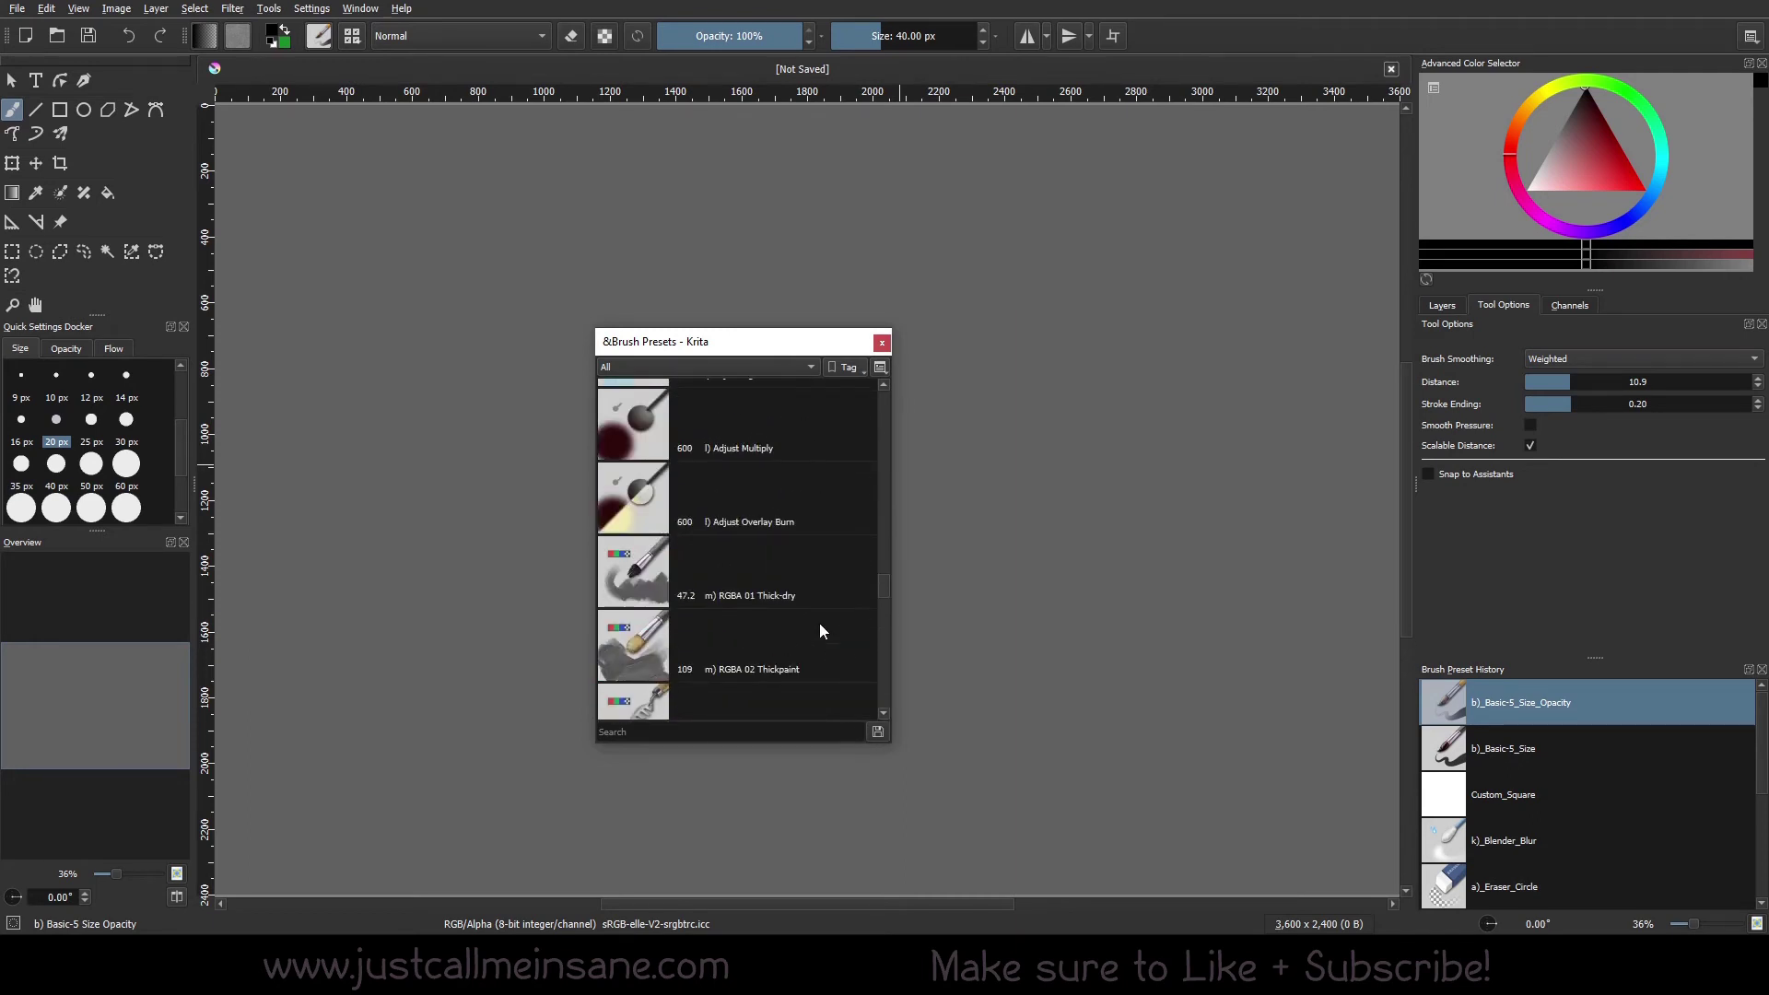
left_click_drag(883, 609, 878, 508)
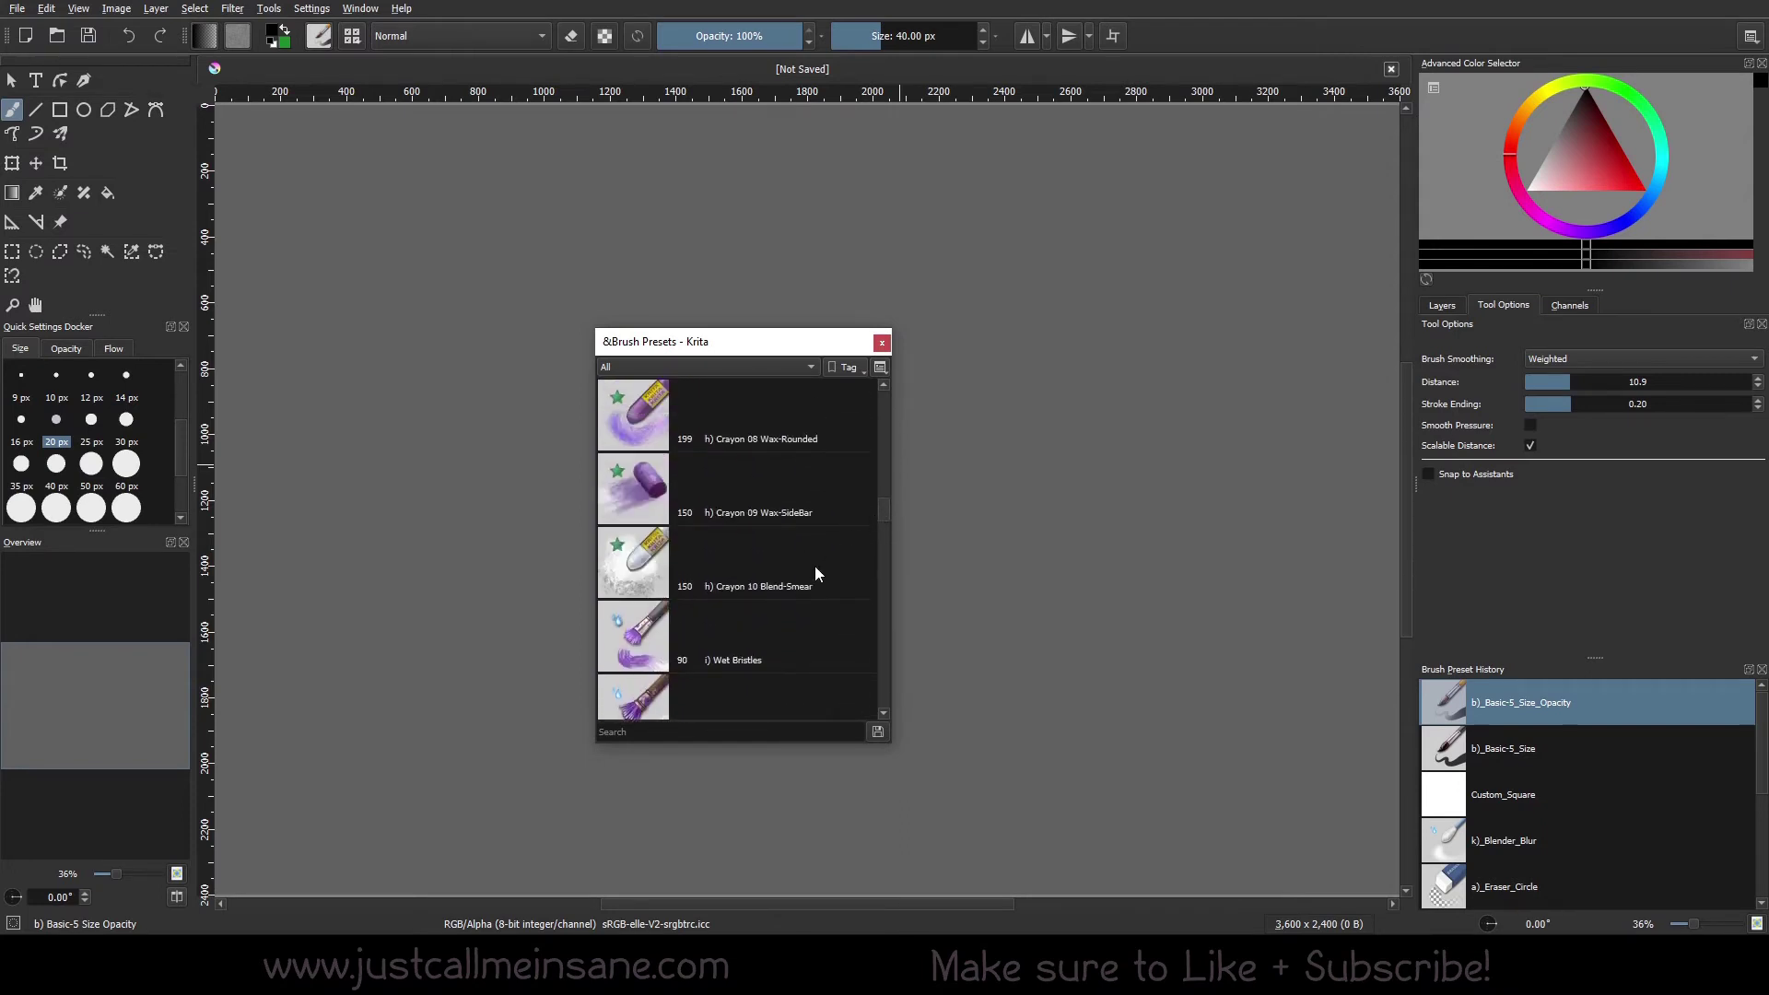
scroll(814, 566, "up", 3)
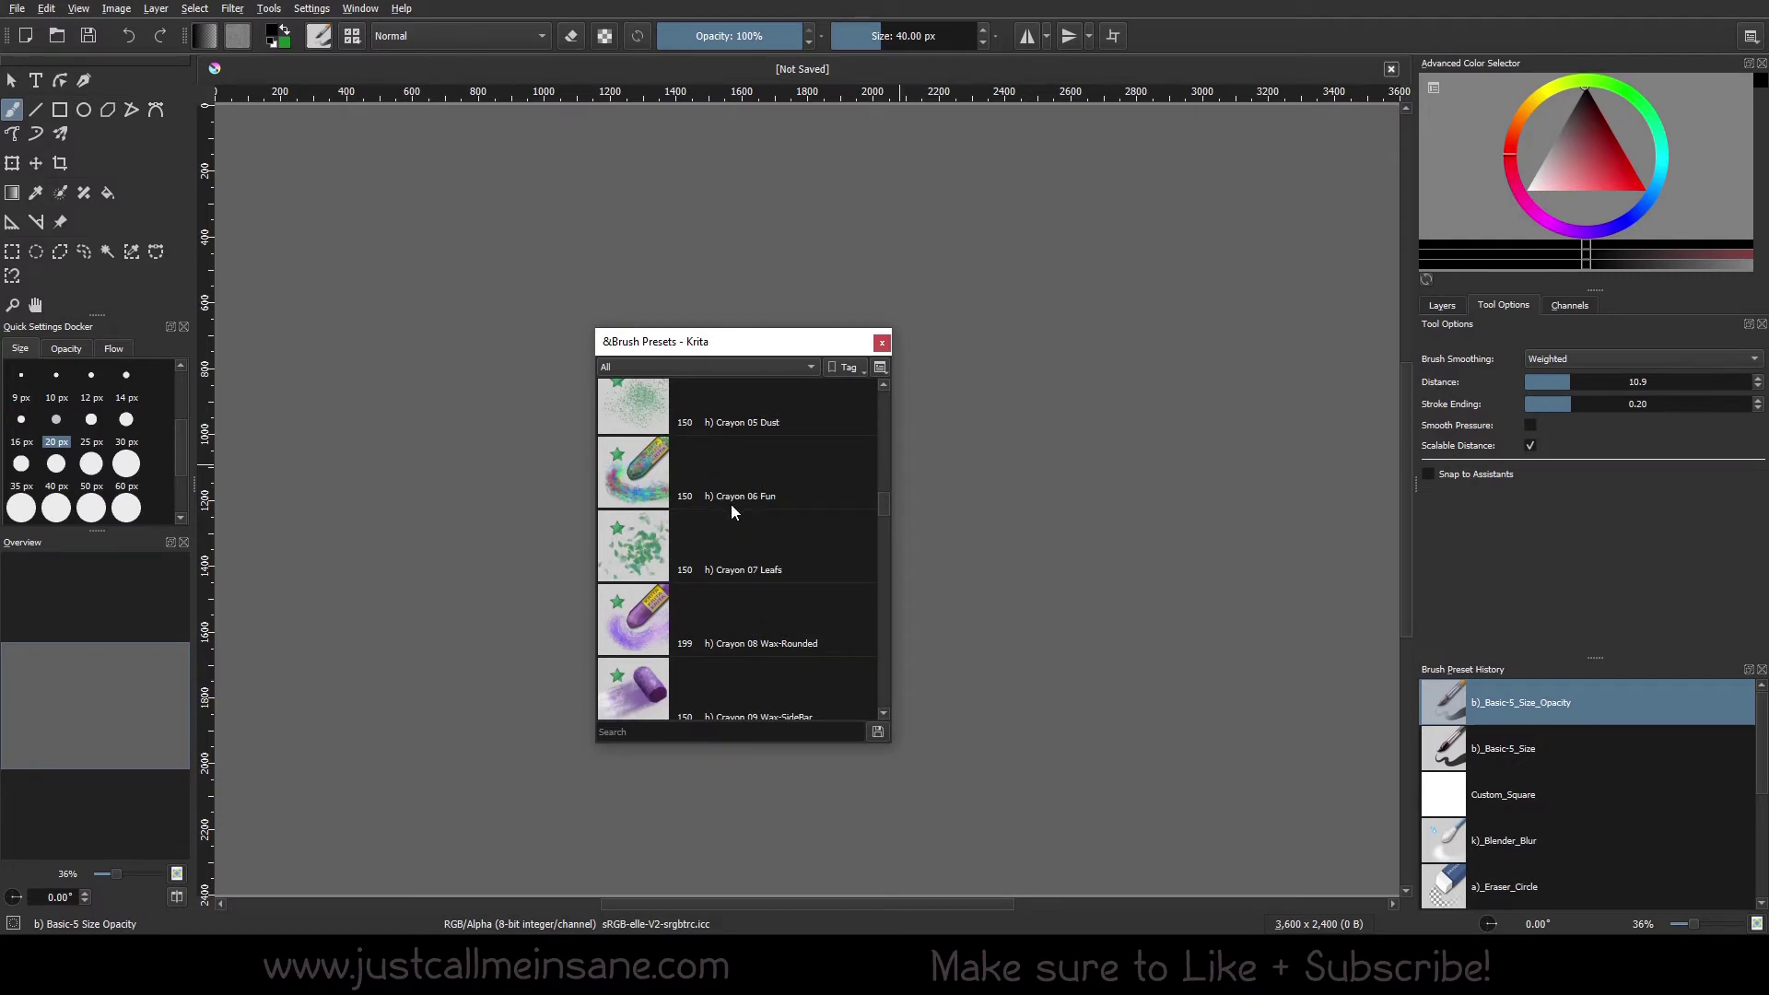
scroll(776, 577, "up", 12)
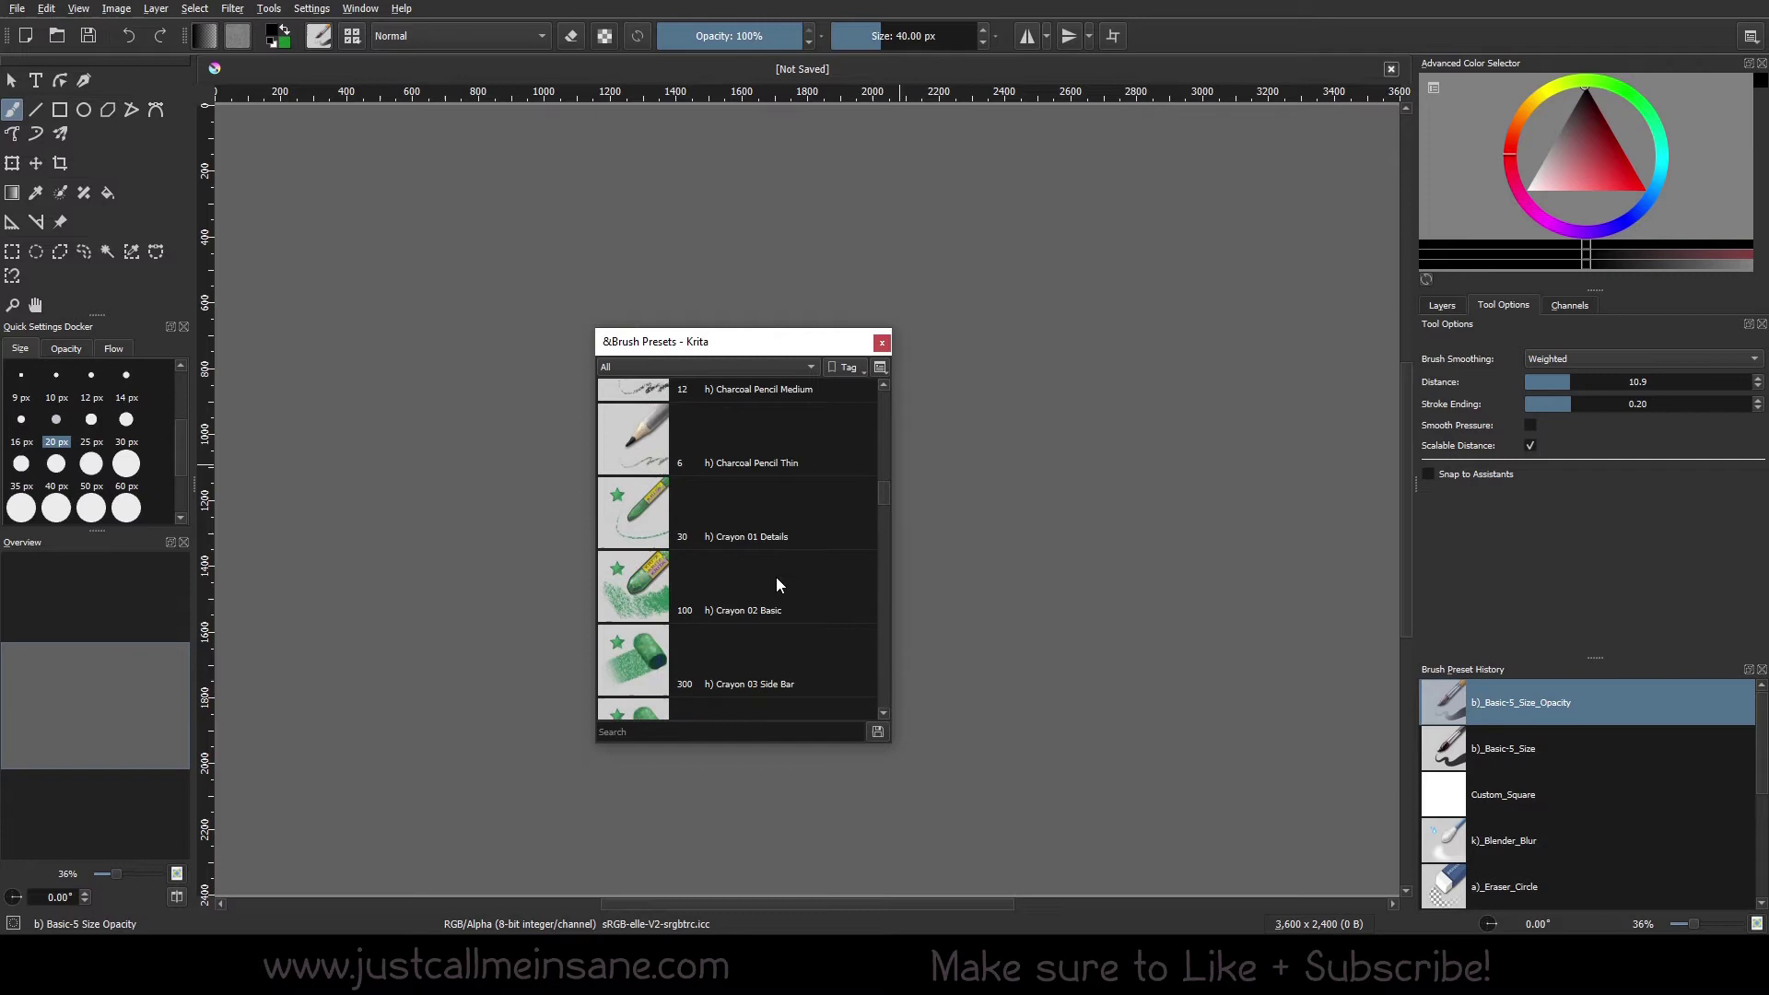
scroll(775, 589, "up", 12)
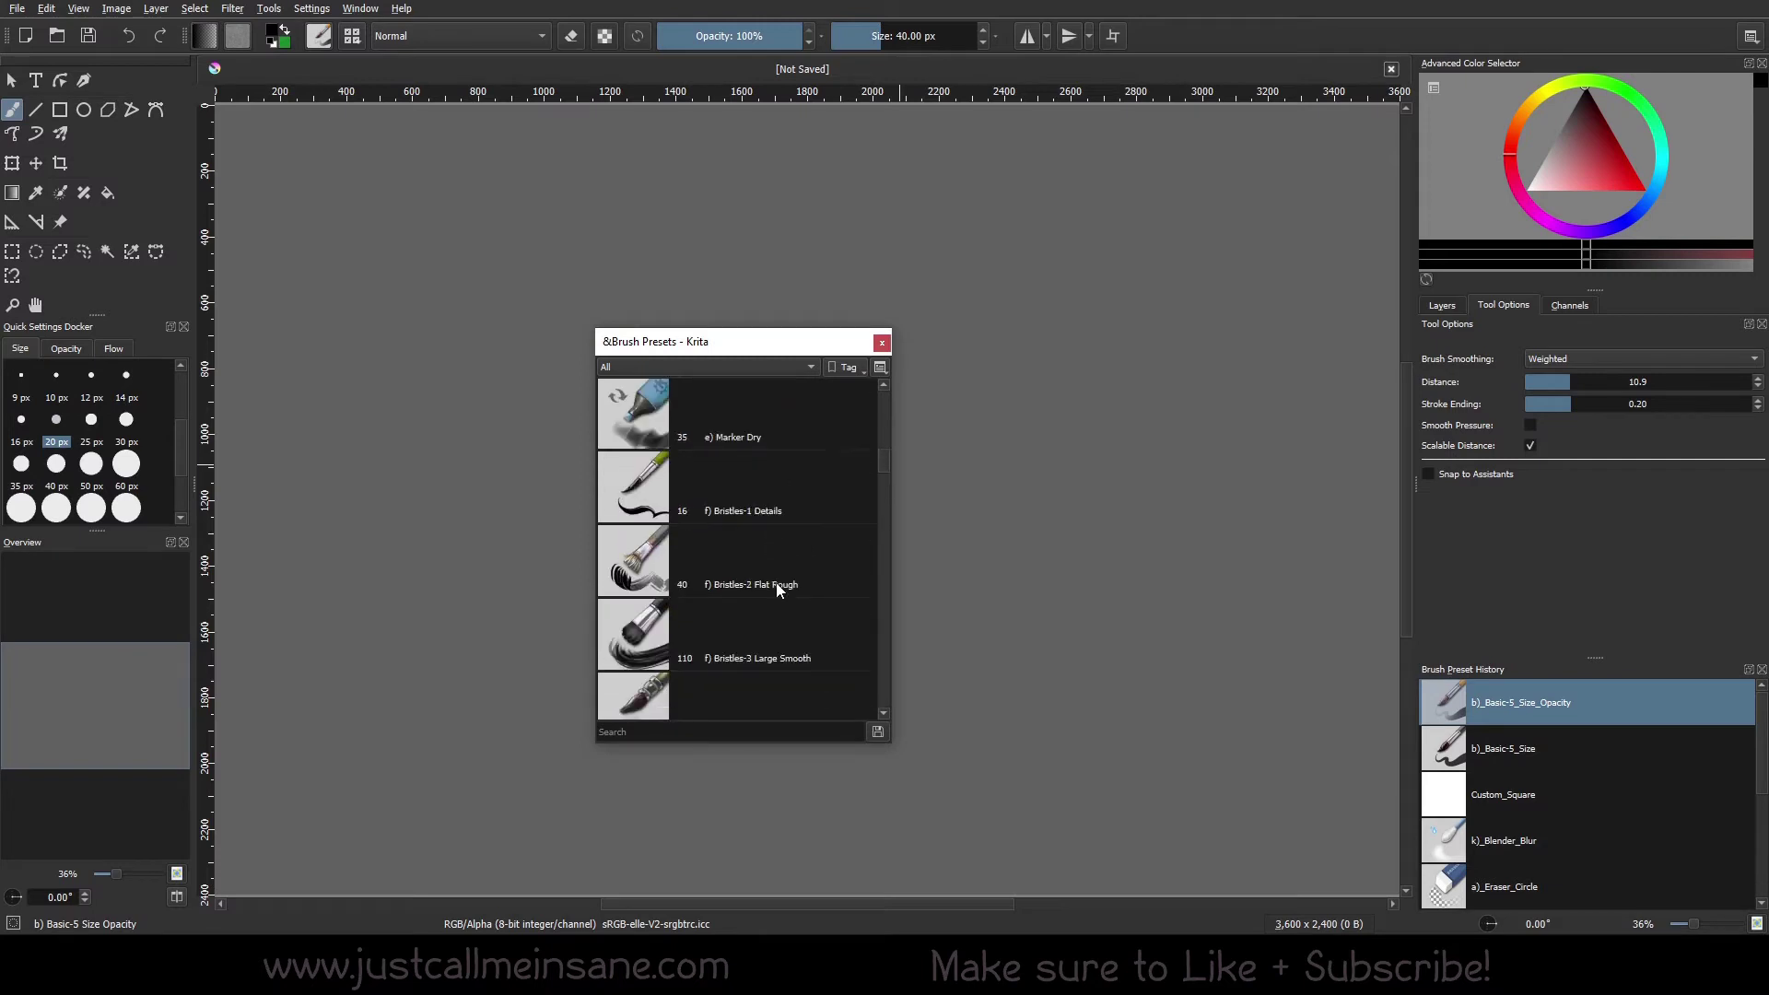
scroll(776, 584, "up", 3)
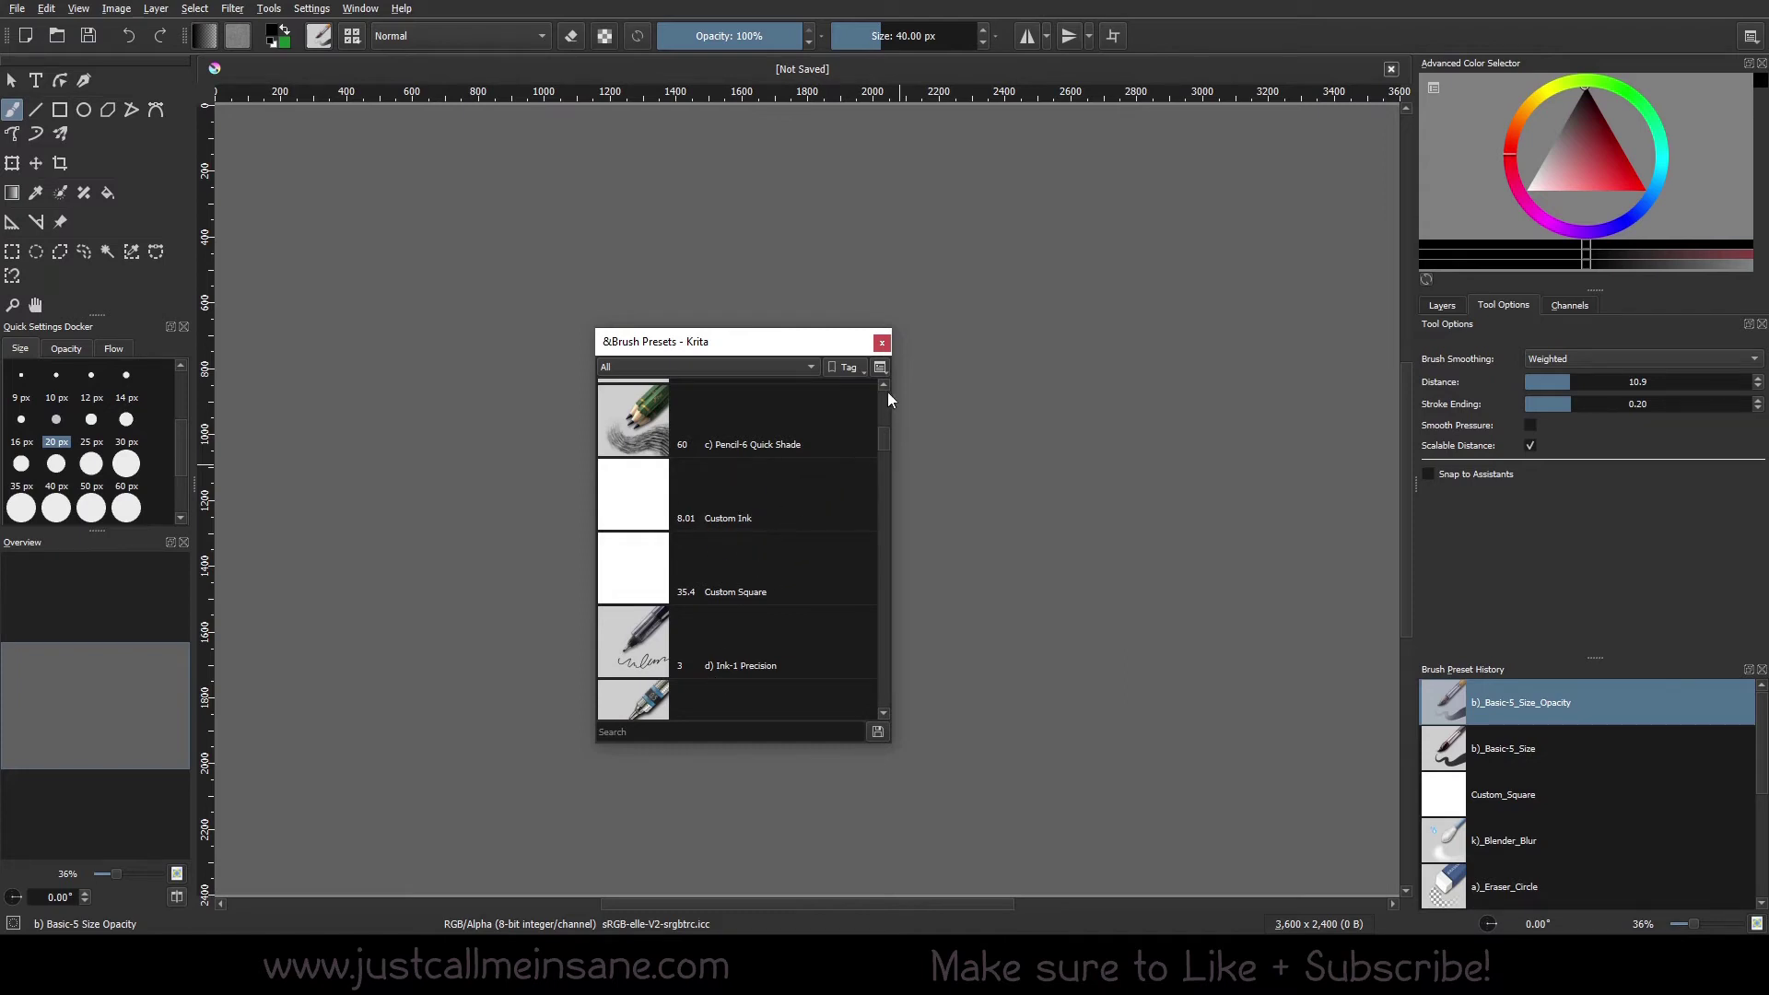
- Return to Thumbnails view and filter the presets to BrushPresetDemo
left_click(880, 367)
left_click(941, 401)
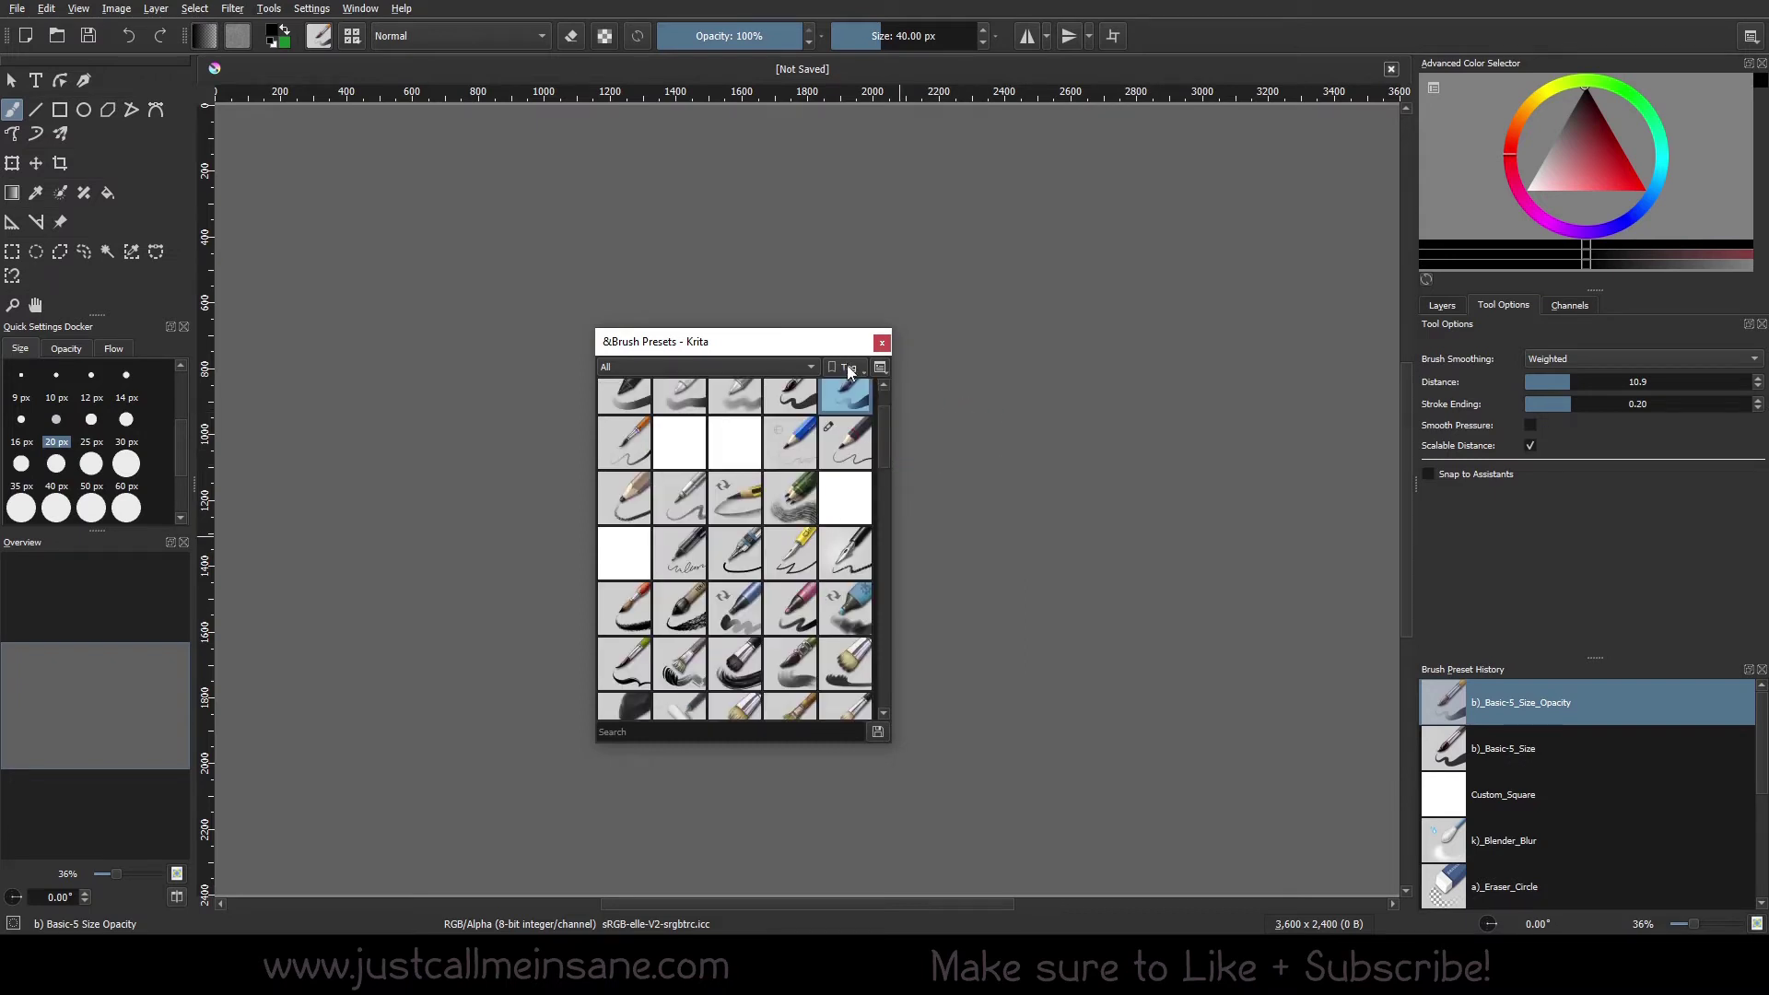
left_click(733, 366)
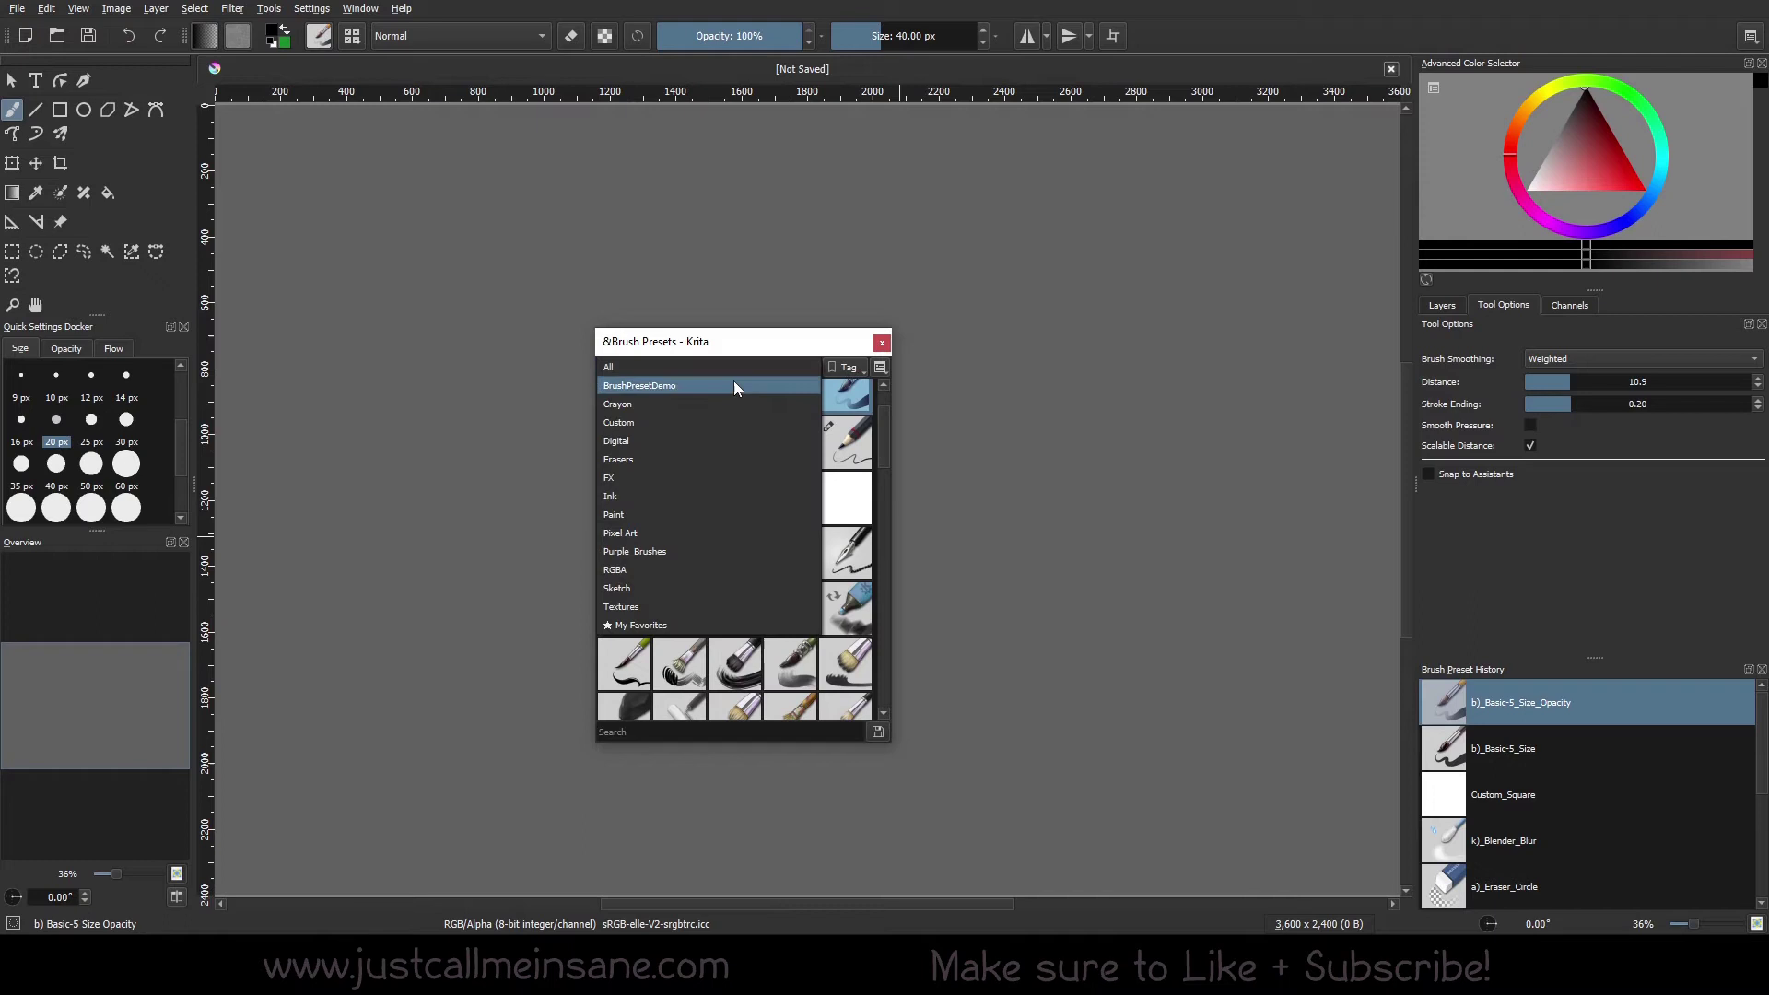
left_click(733, 380)
- Remove both Basic-5 presets from BrushPresetDemo and show All presets again
right_click(717, 405)
mouse_move(811, 473)
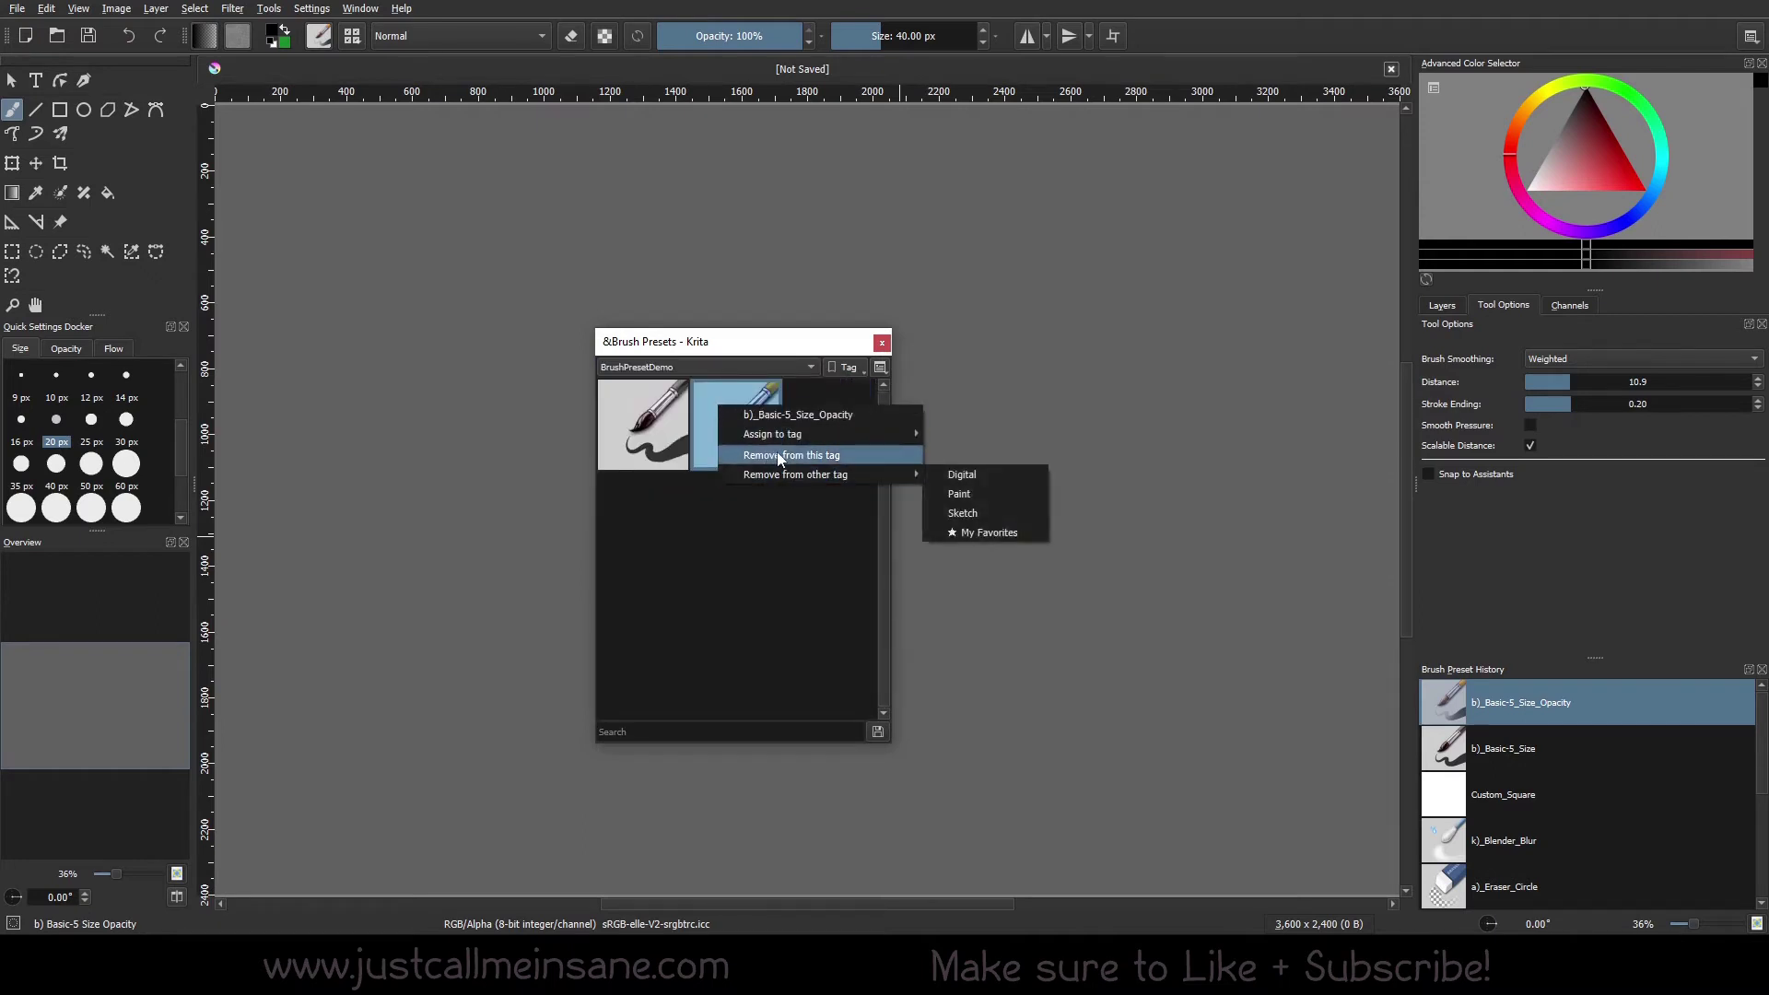
left_click(850, 457)
right_click(632, 447)
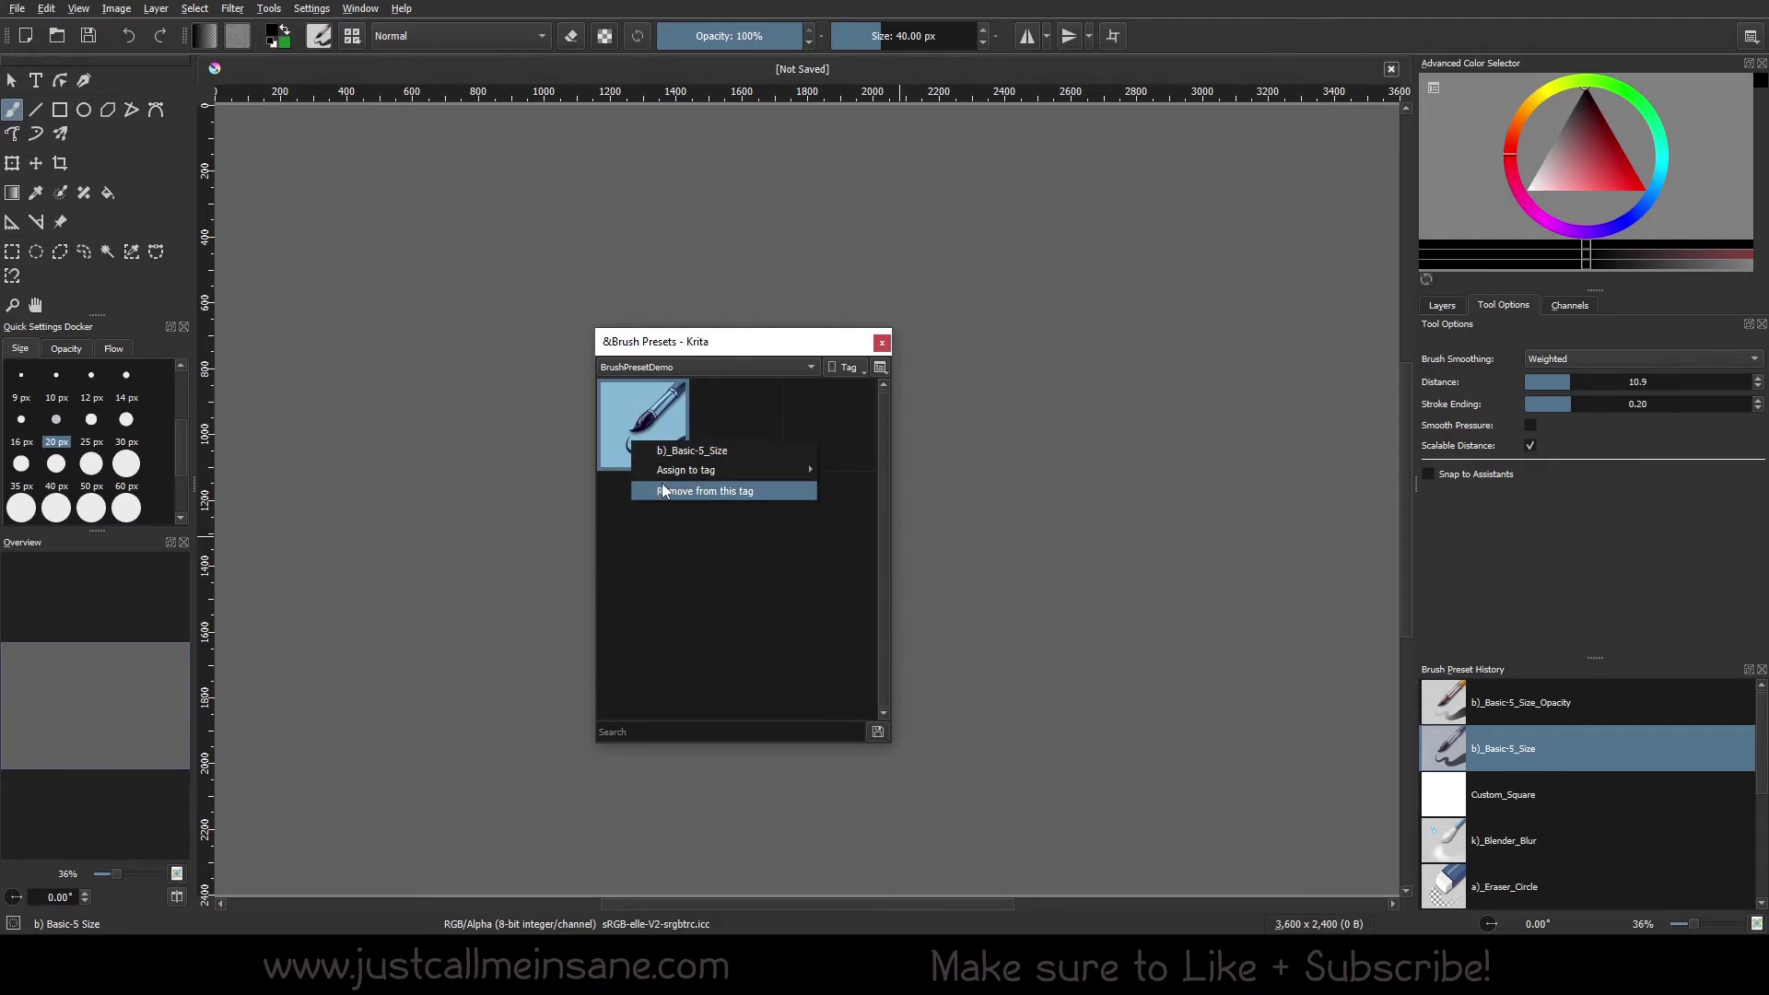
left_click(663, 493)
left_click(771, 366)
left_click(696, 349)
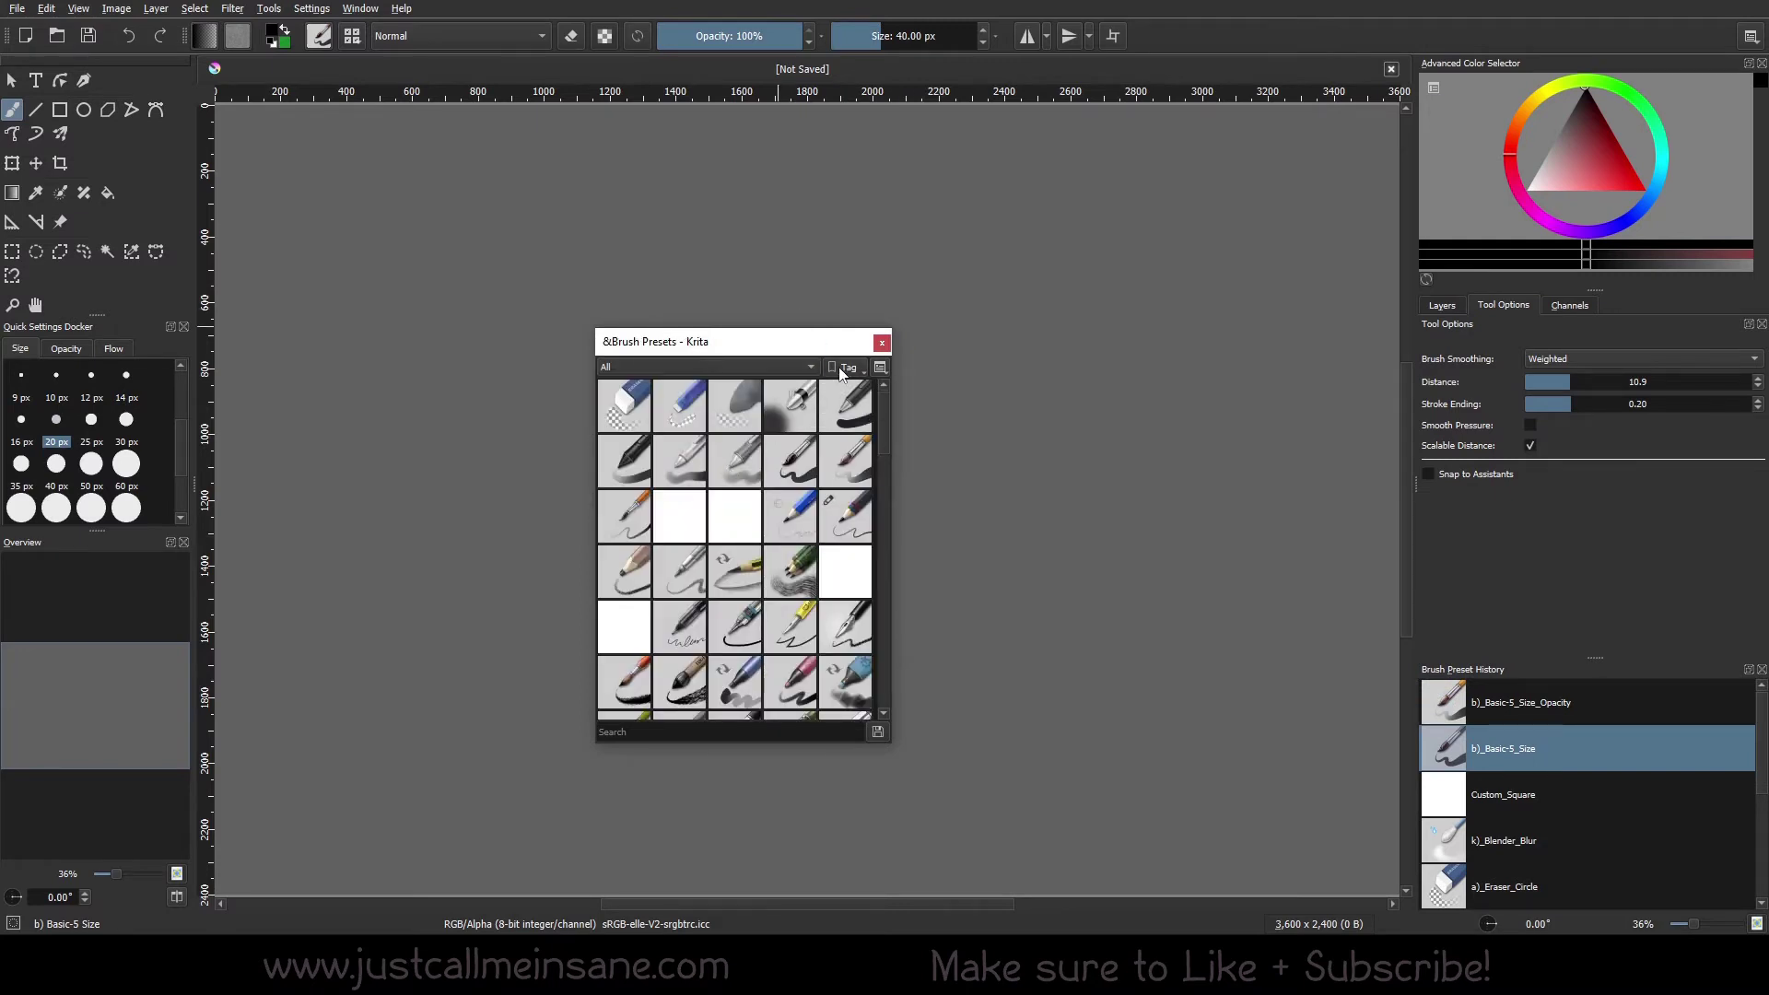
- Open options for the Basic-4 Flow Opacity, Basic-3 Flow and Basic-5 Size presets without tagging
left_click(713, 369)
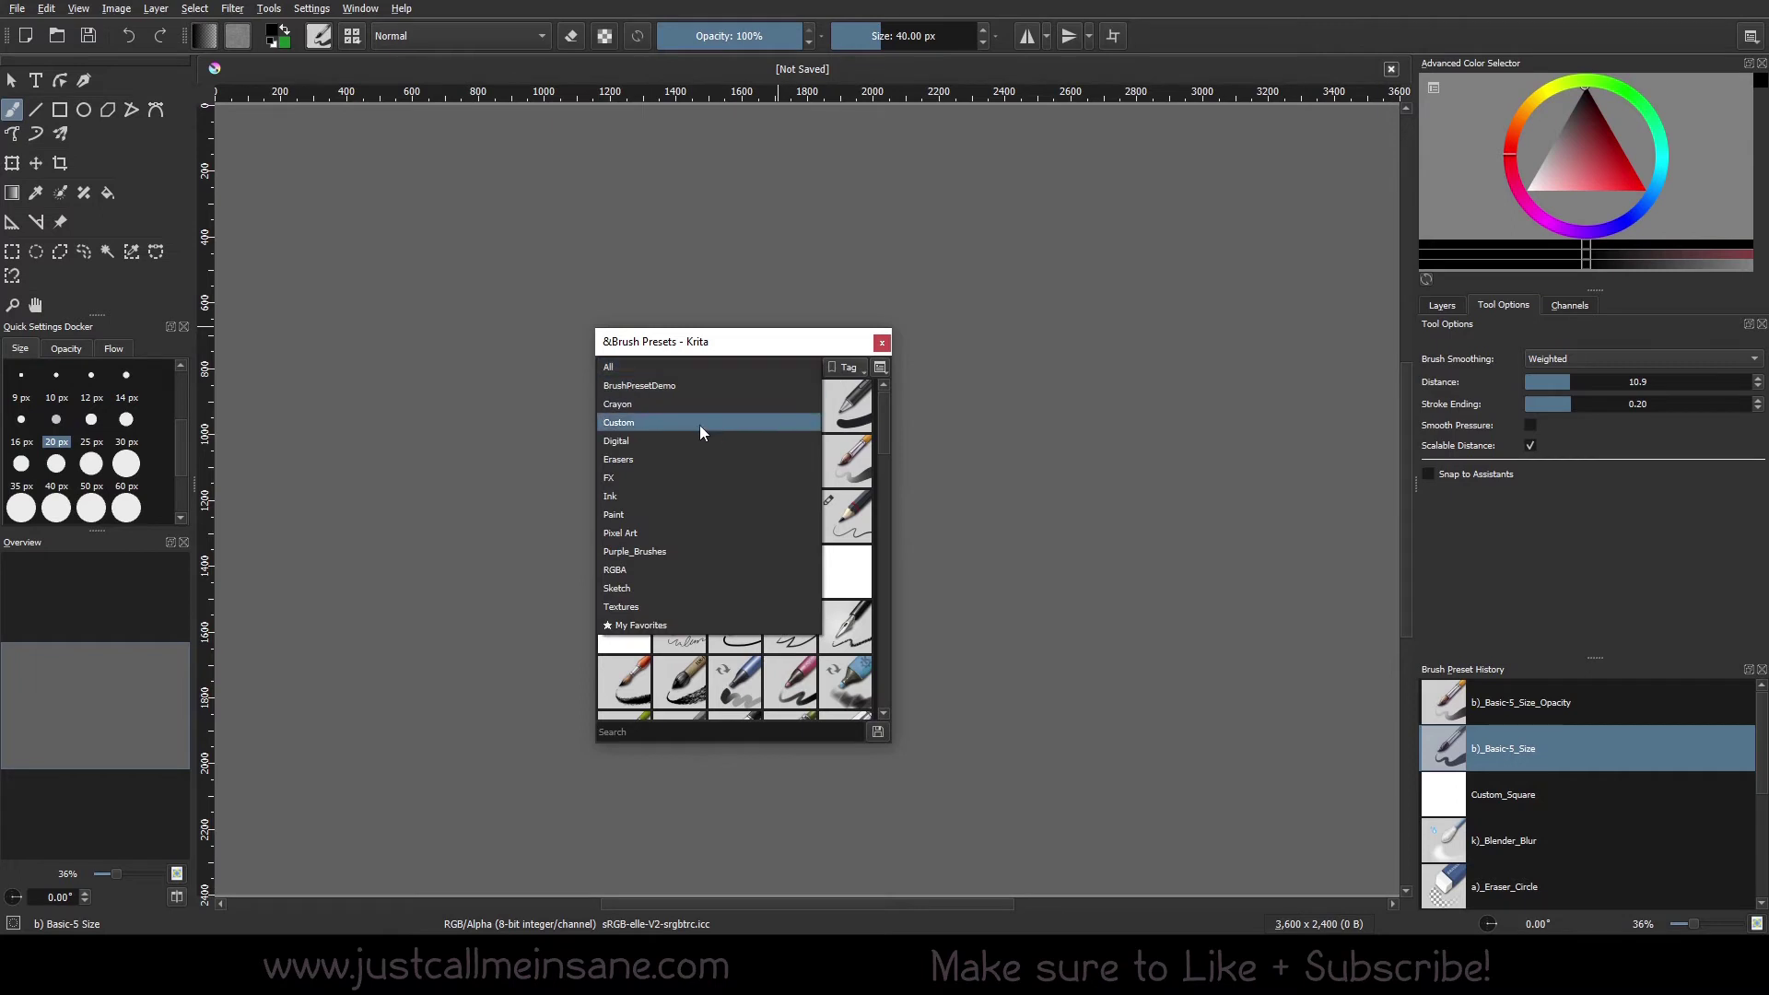
left_click(754, 364)
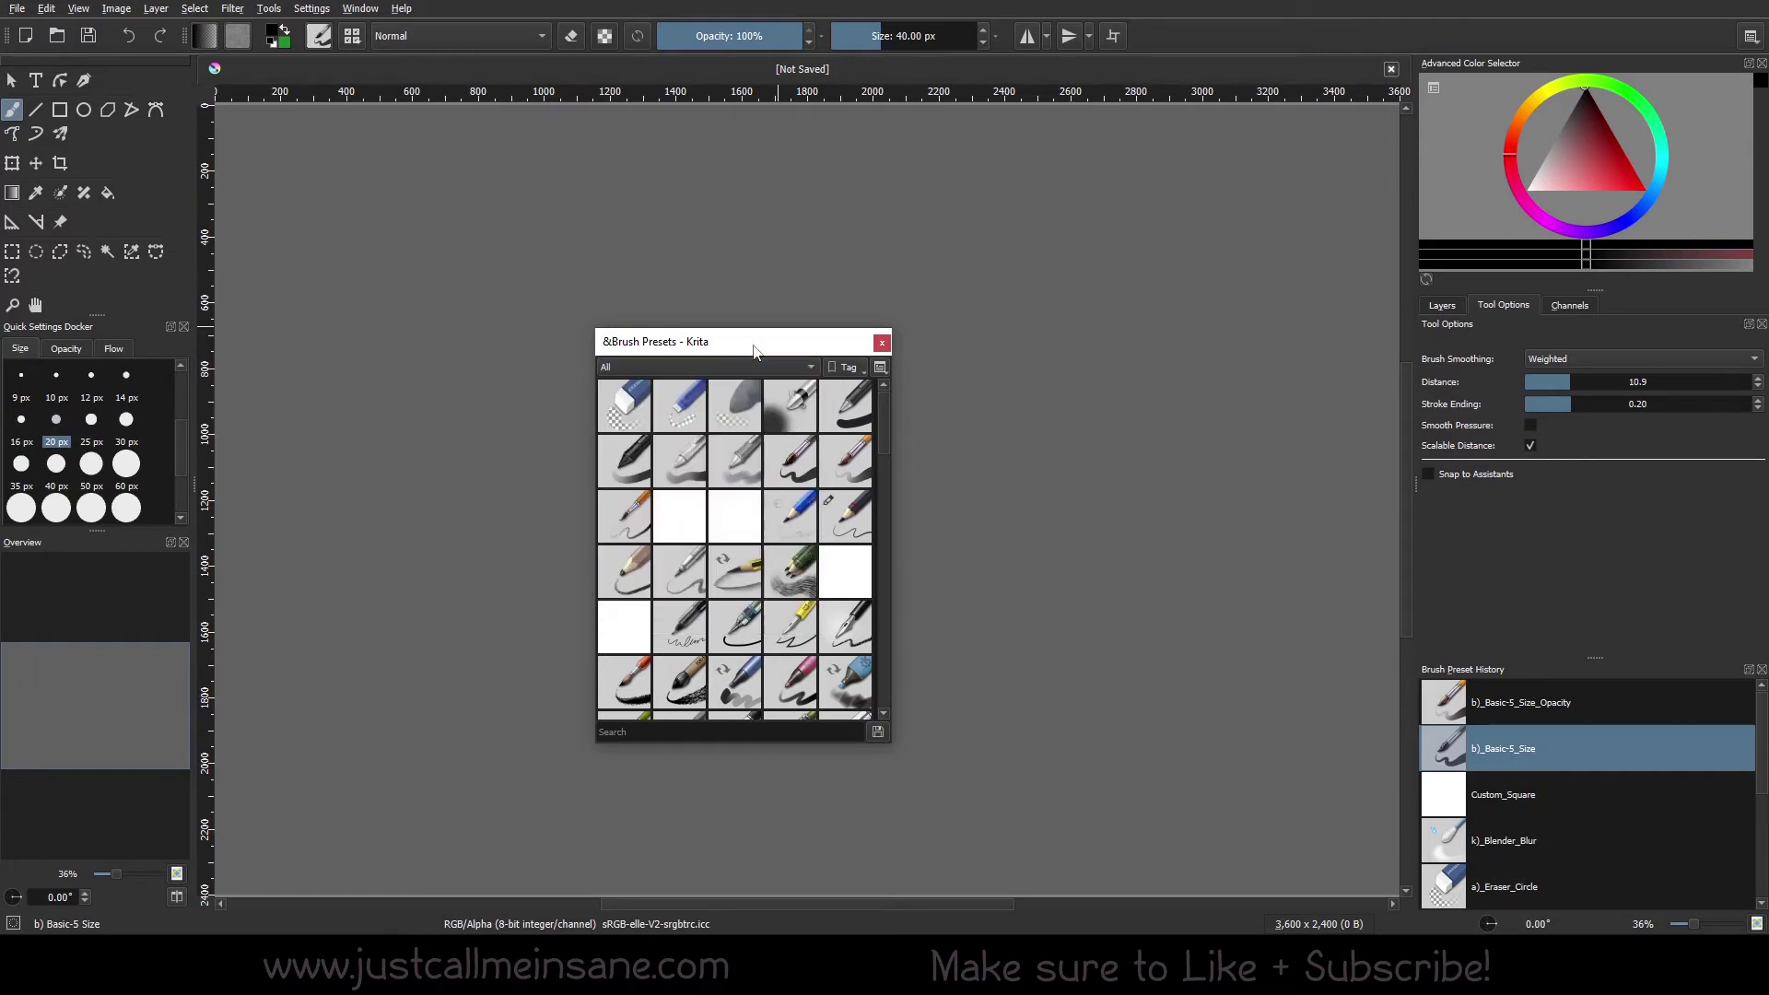
right_click(737, 451)
left_click(682, 466)
right_click(682, 466)
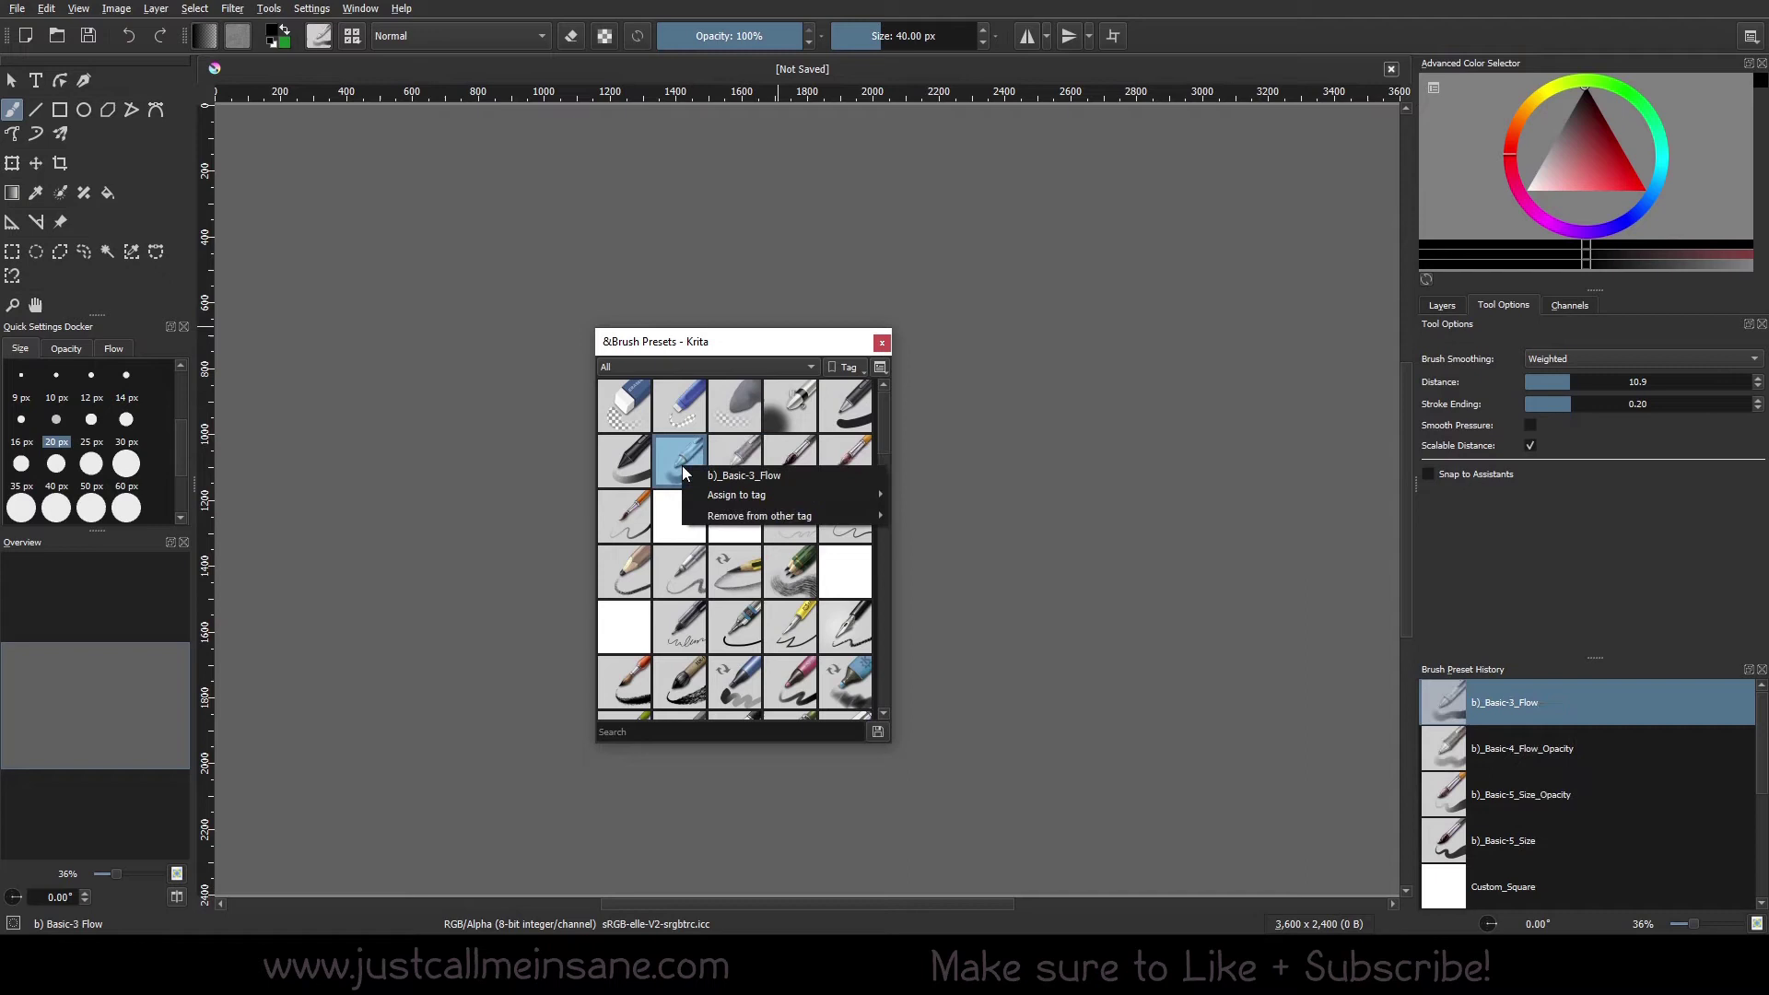
left_click(748, 368)
right_click(810, 468)
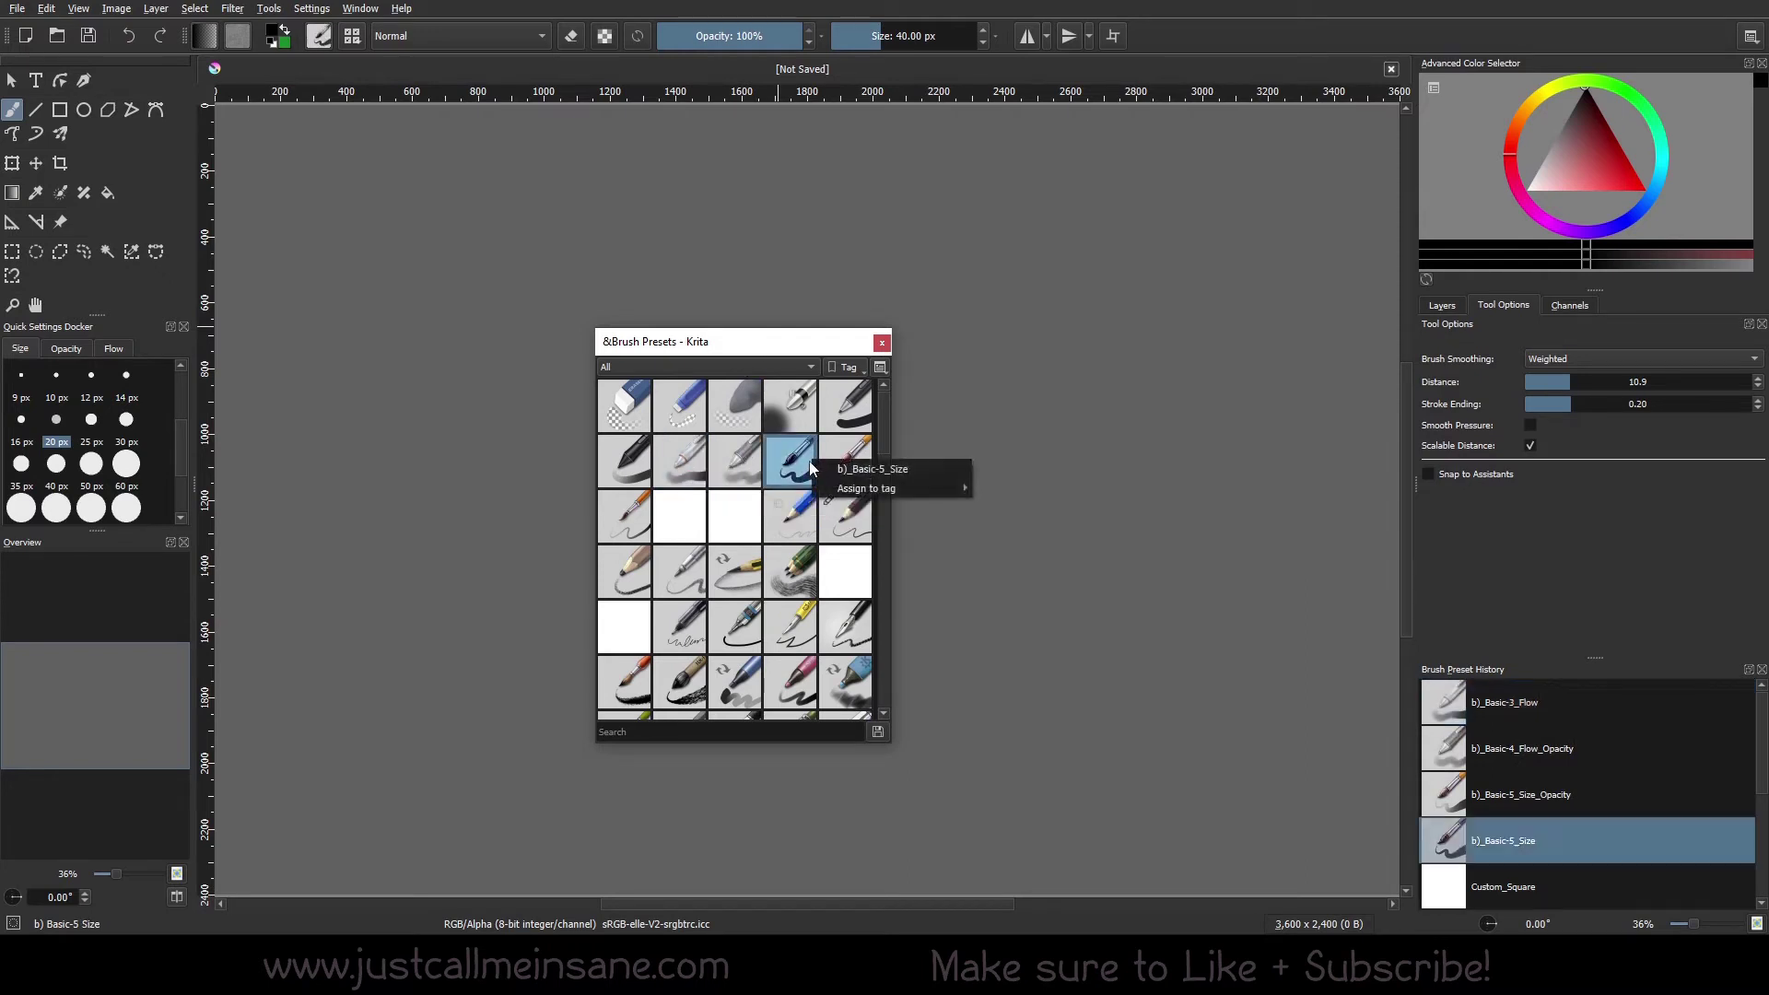
mouse_move(914, 484)
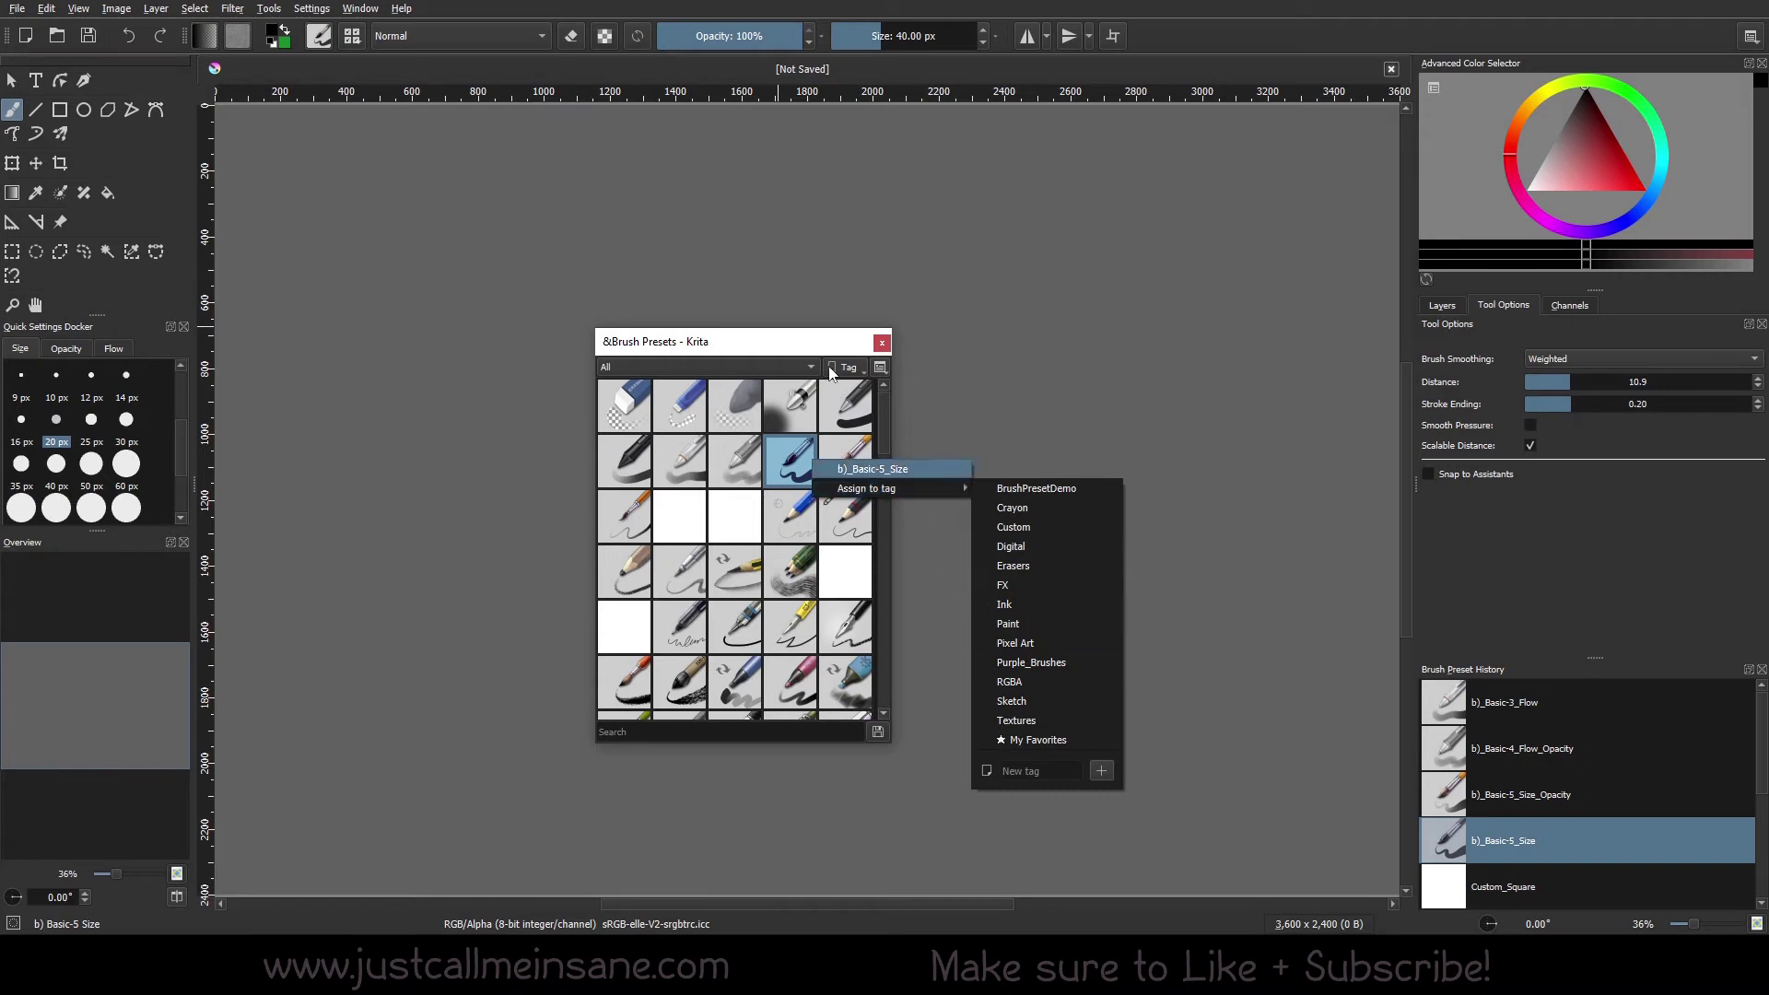
left_click(784, 365)
- Filter the preset list to the Digital tag and reopen the tag list
left_click(783, 365)
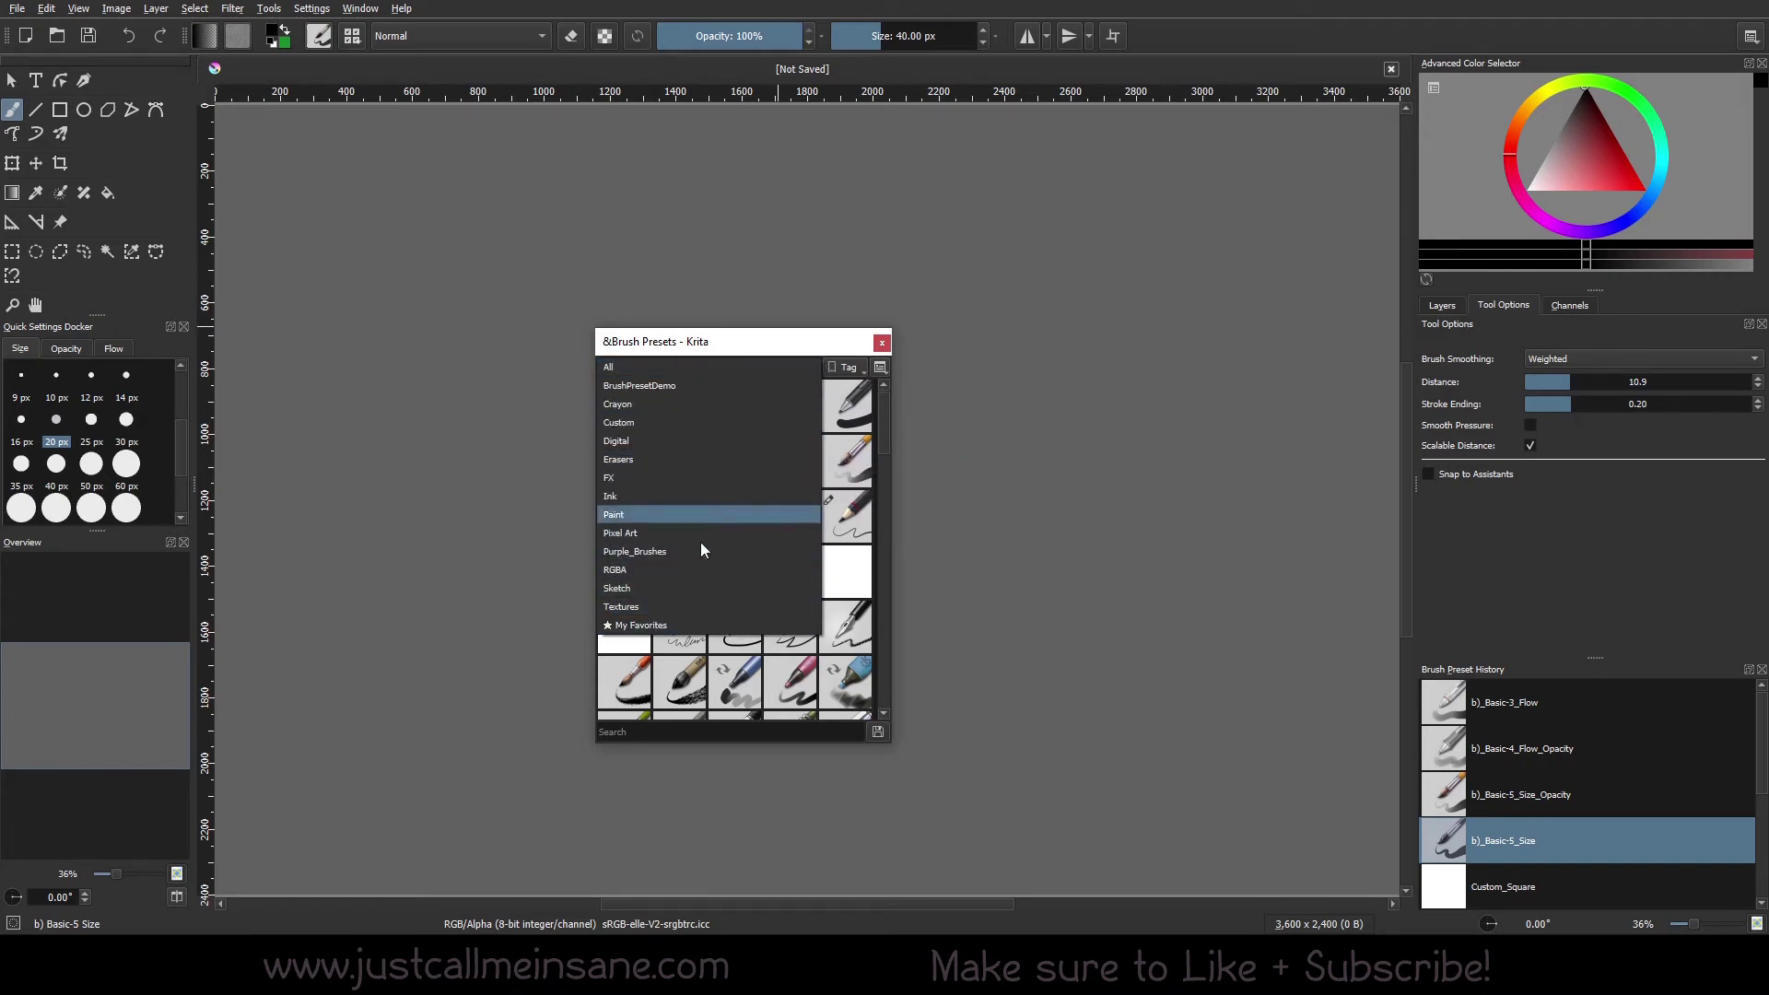
left_click(721, 365)
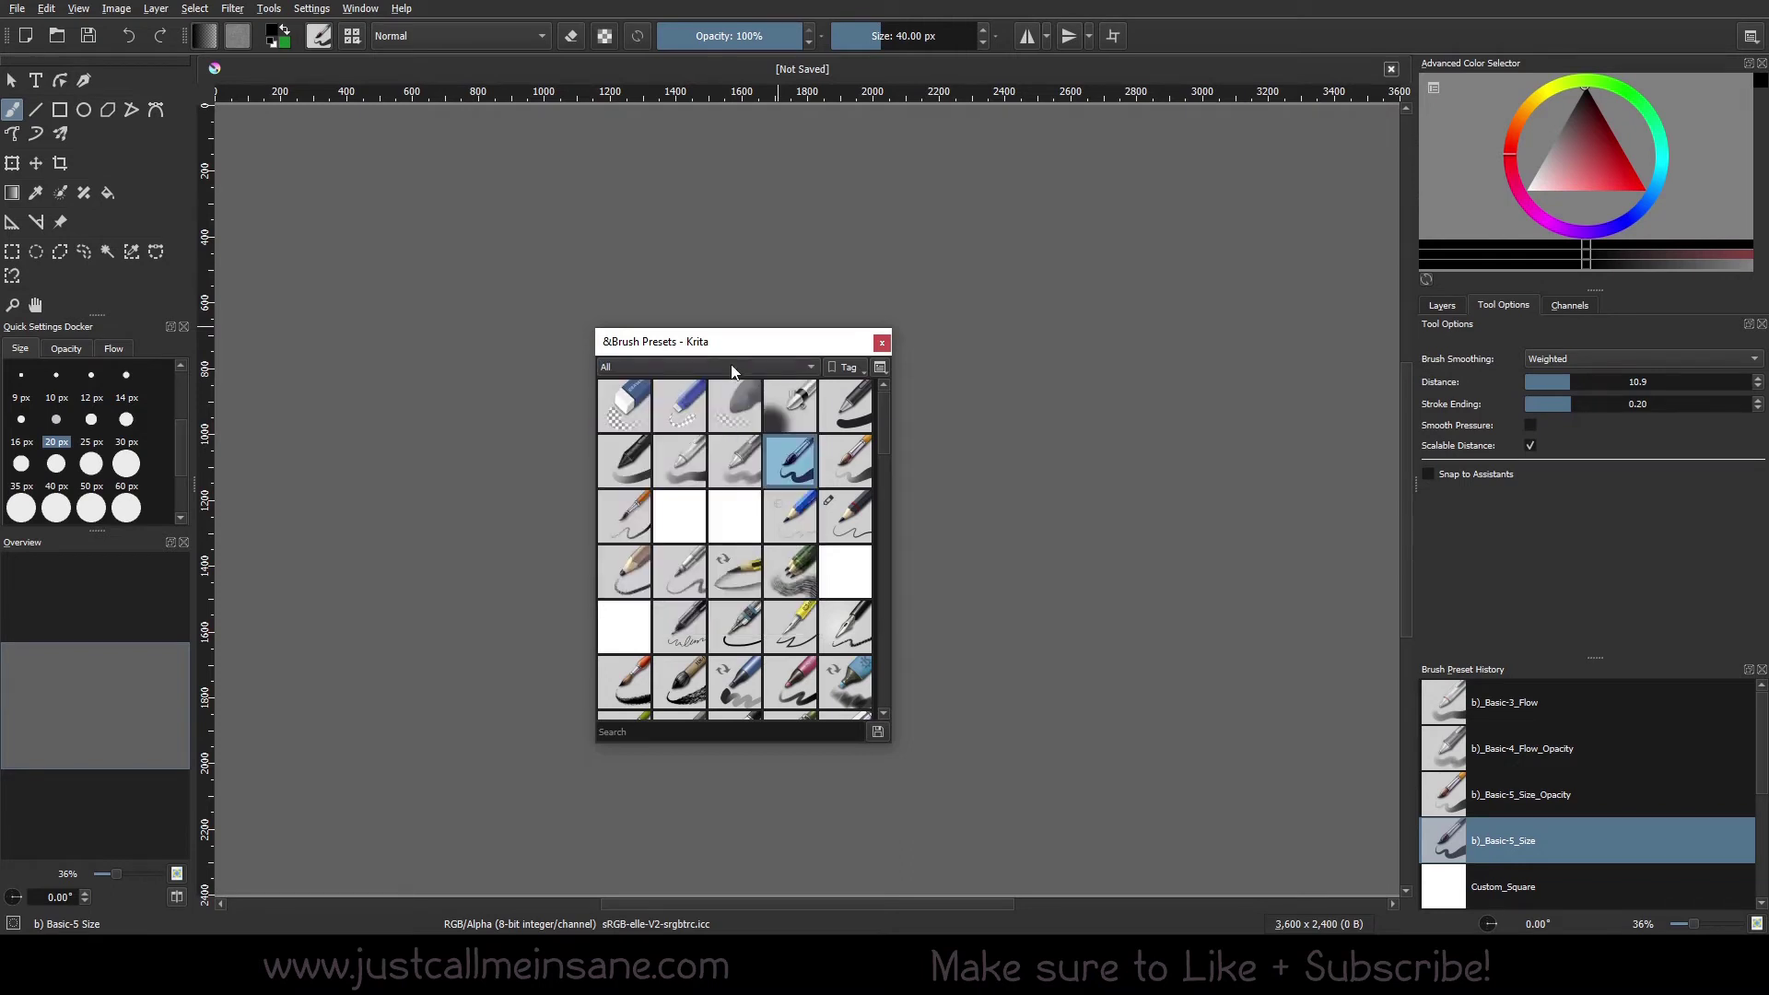
left_click(733, 367)
left_click(698, 433)
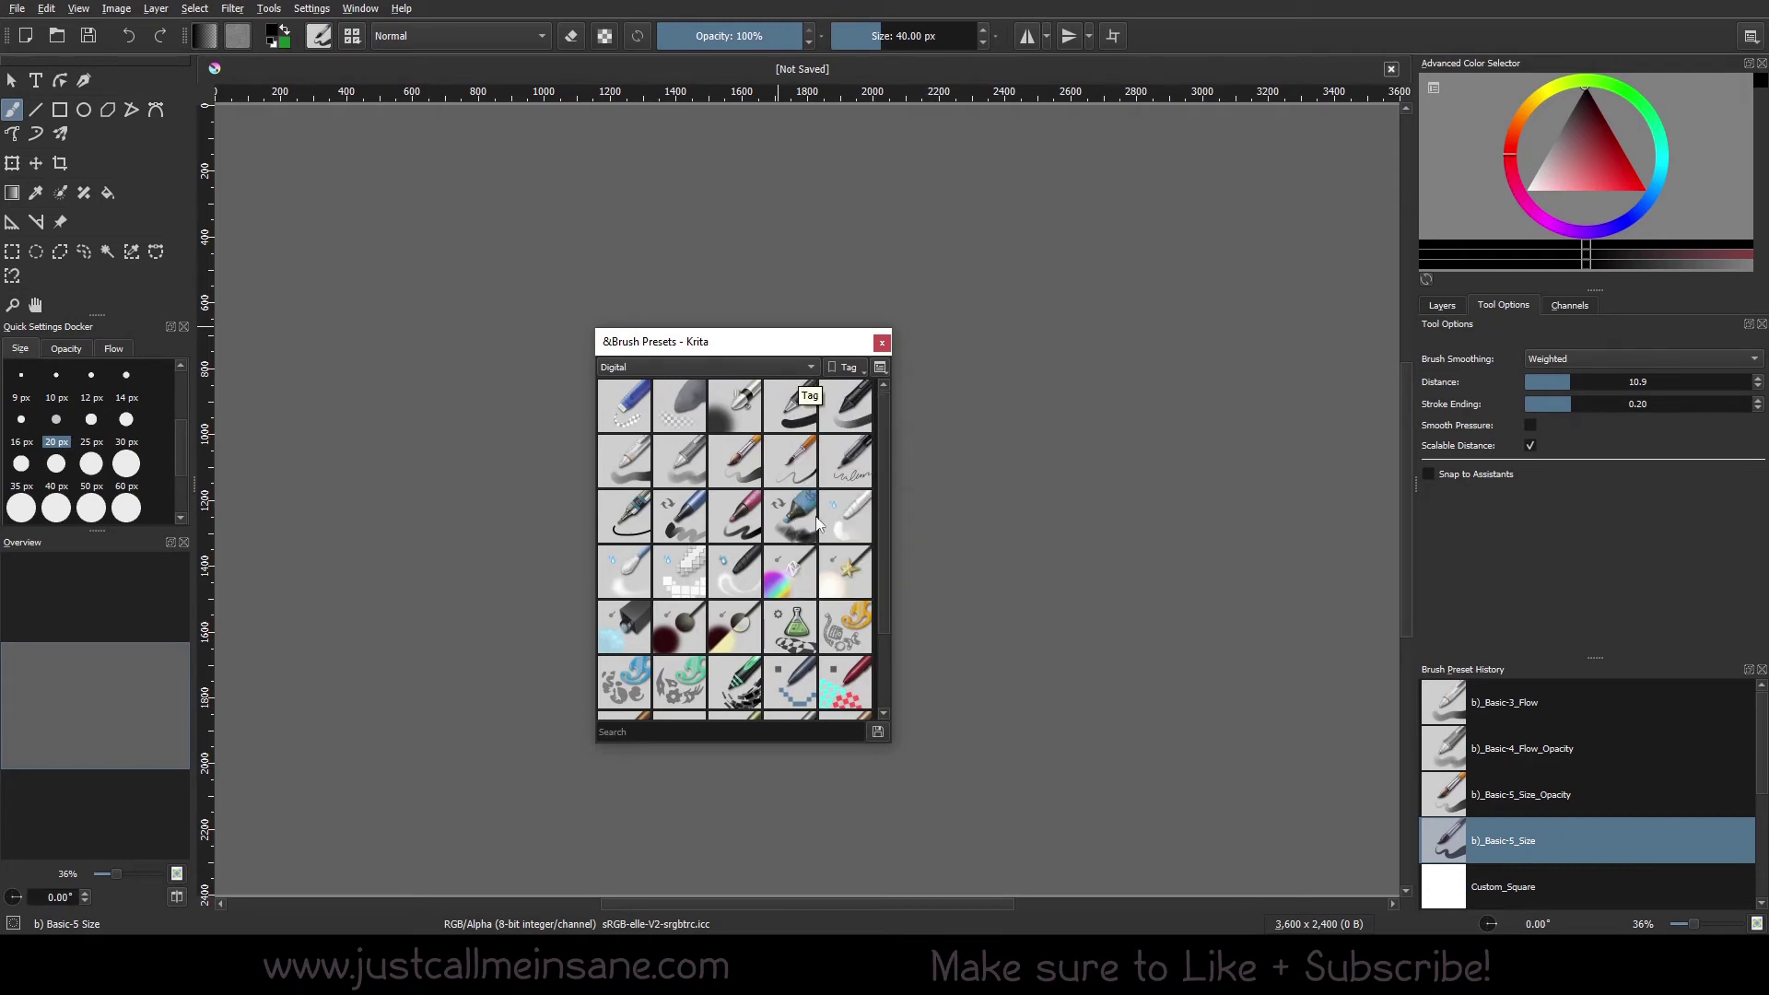
left_click(770, 366)
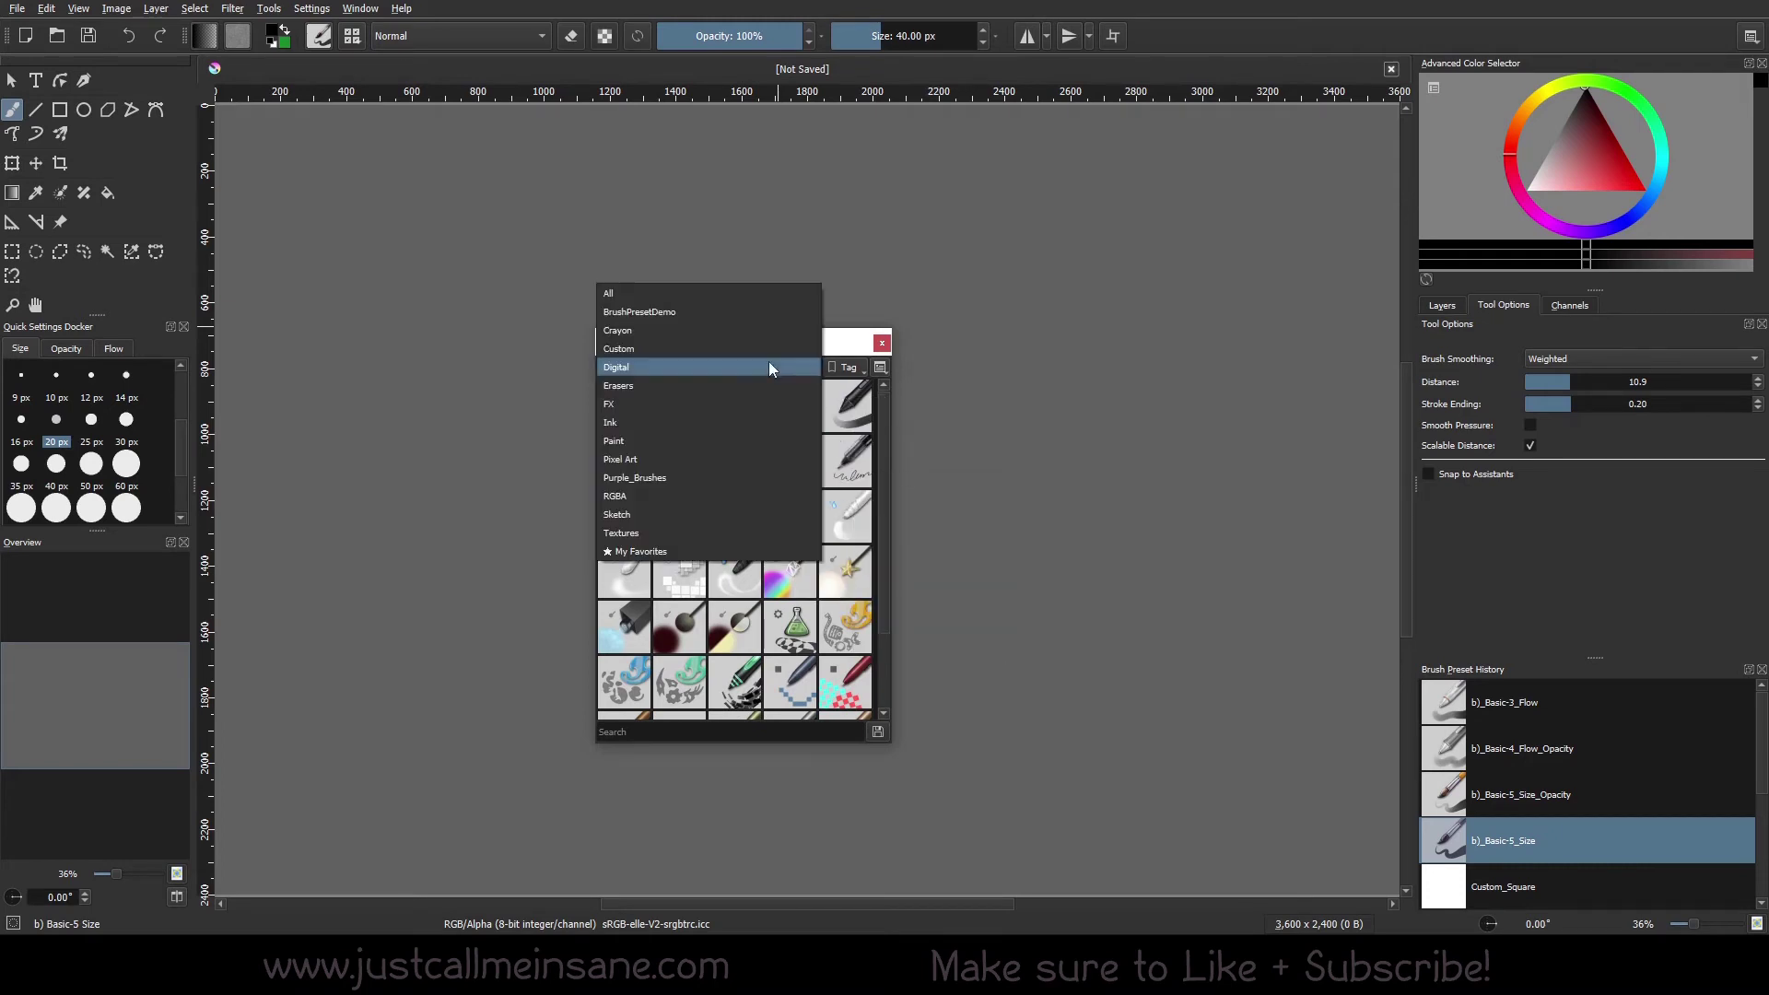
- Select the empty BrushPresetDemo tag and delete it with 'Delete this tag'
left_click(702, 313)
left_click(698, 367)
left_click(692, 337)
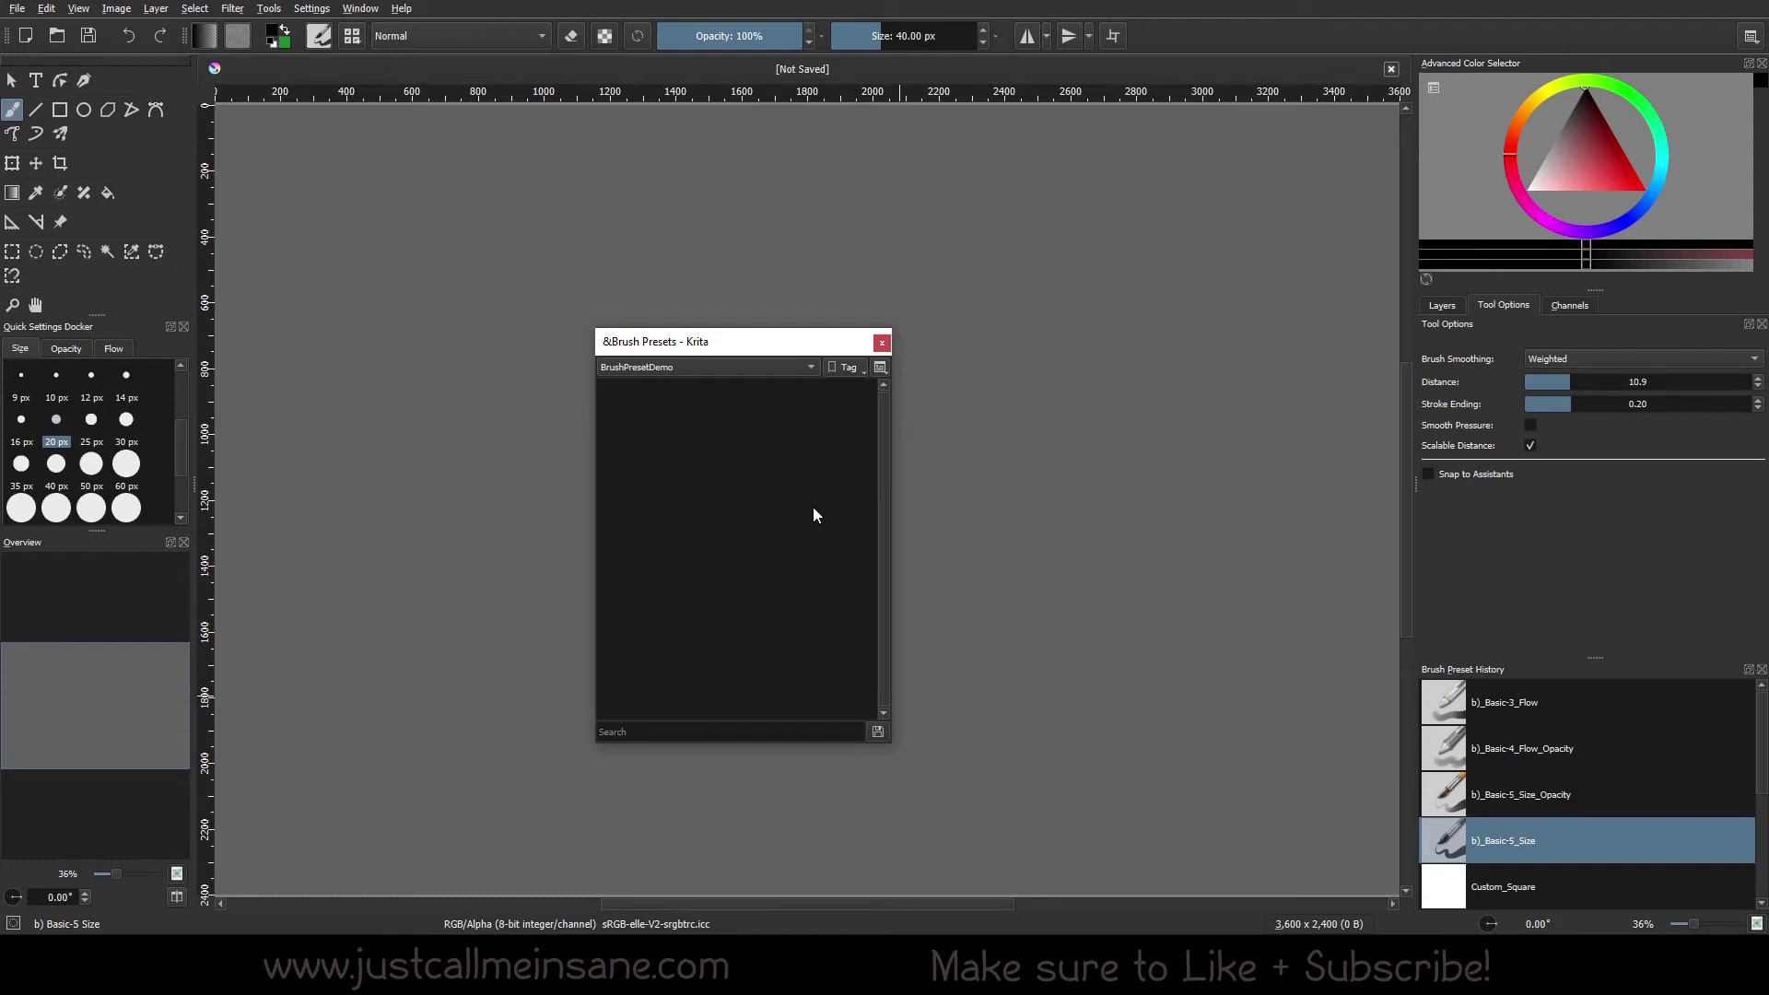
left_click(849, 367)
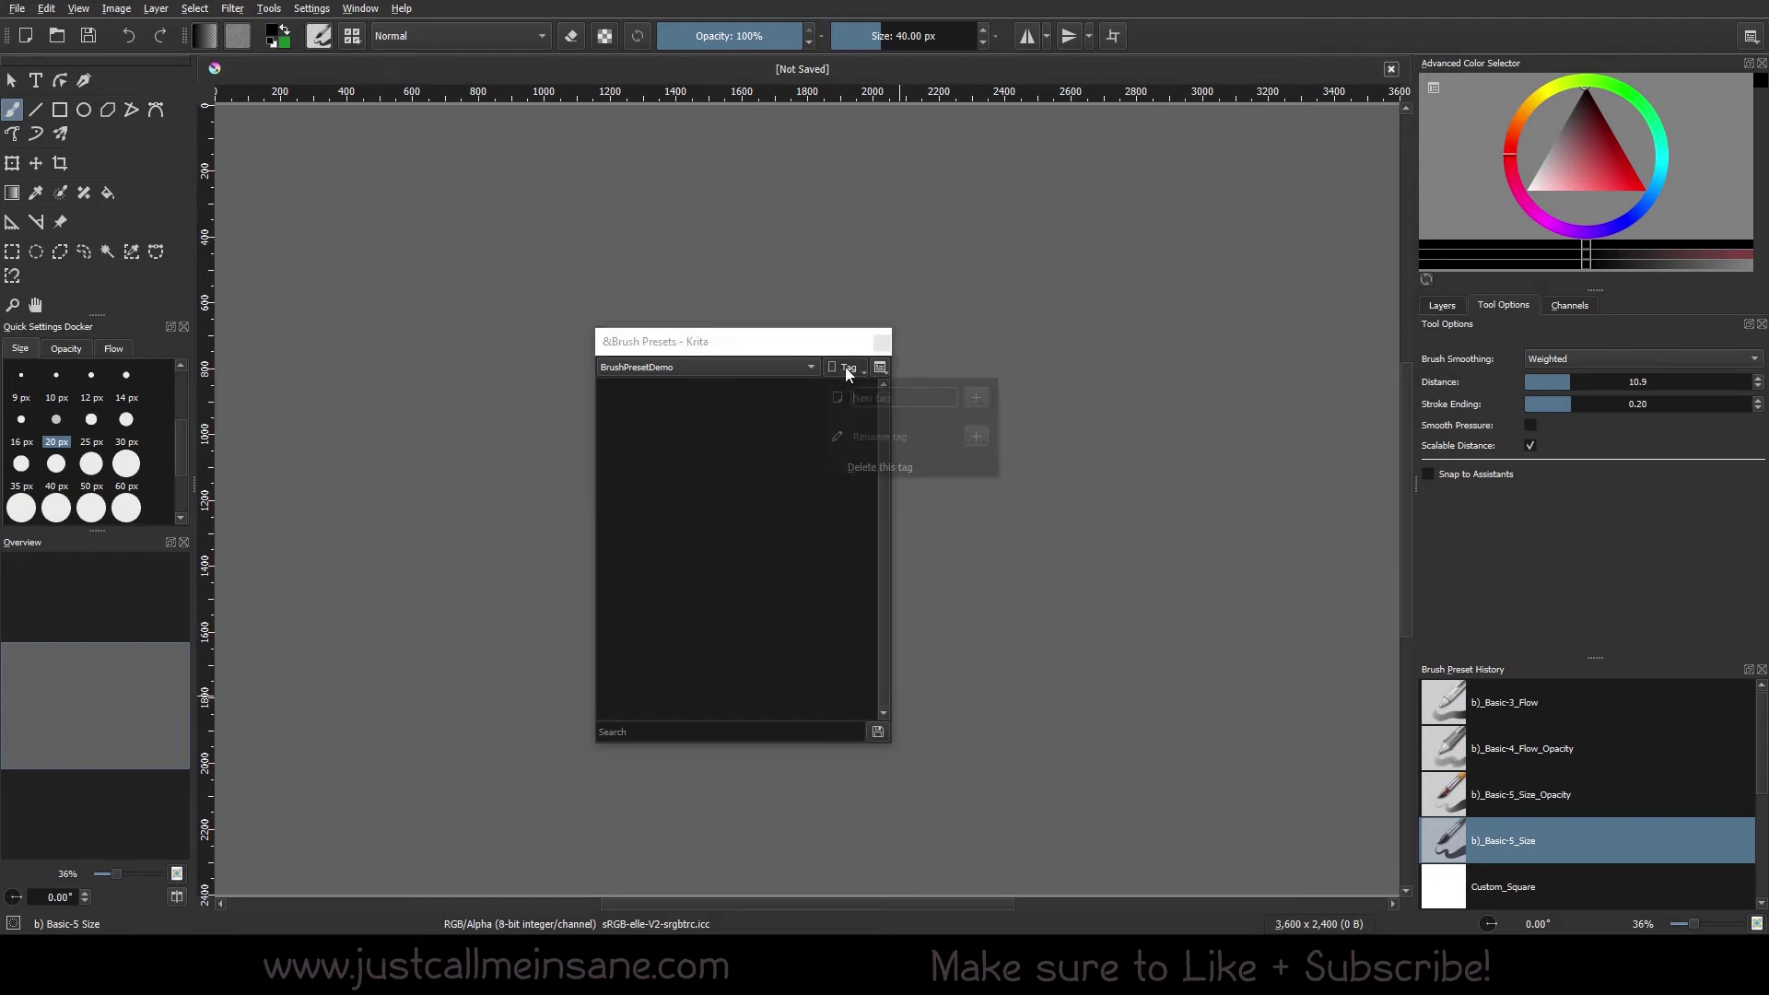
left_click(891, 470)
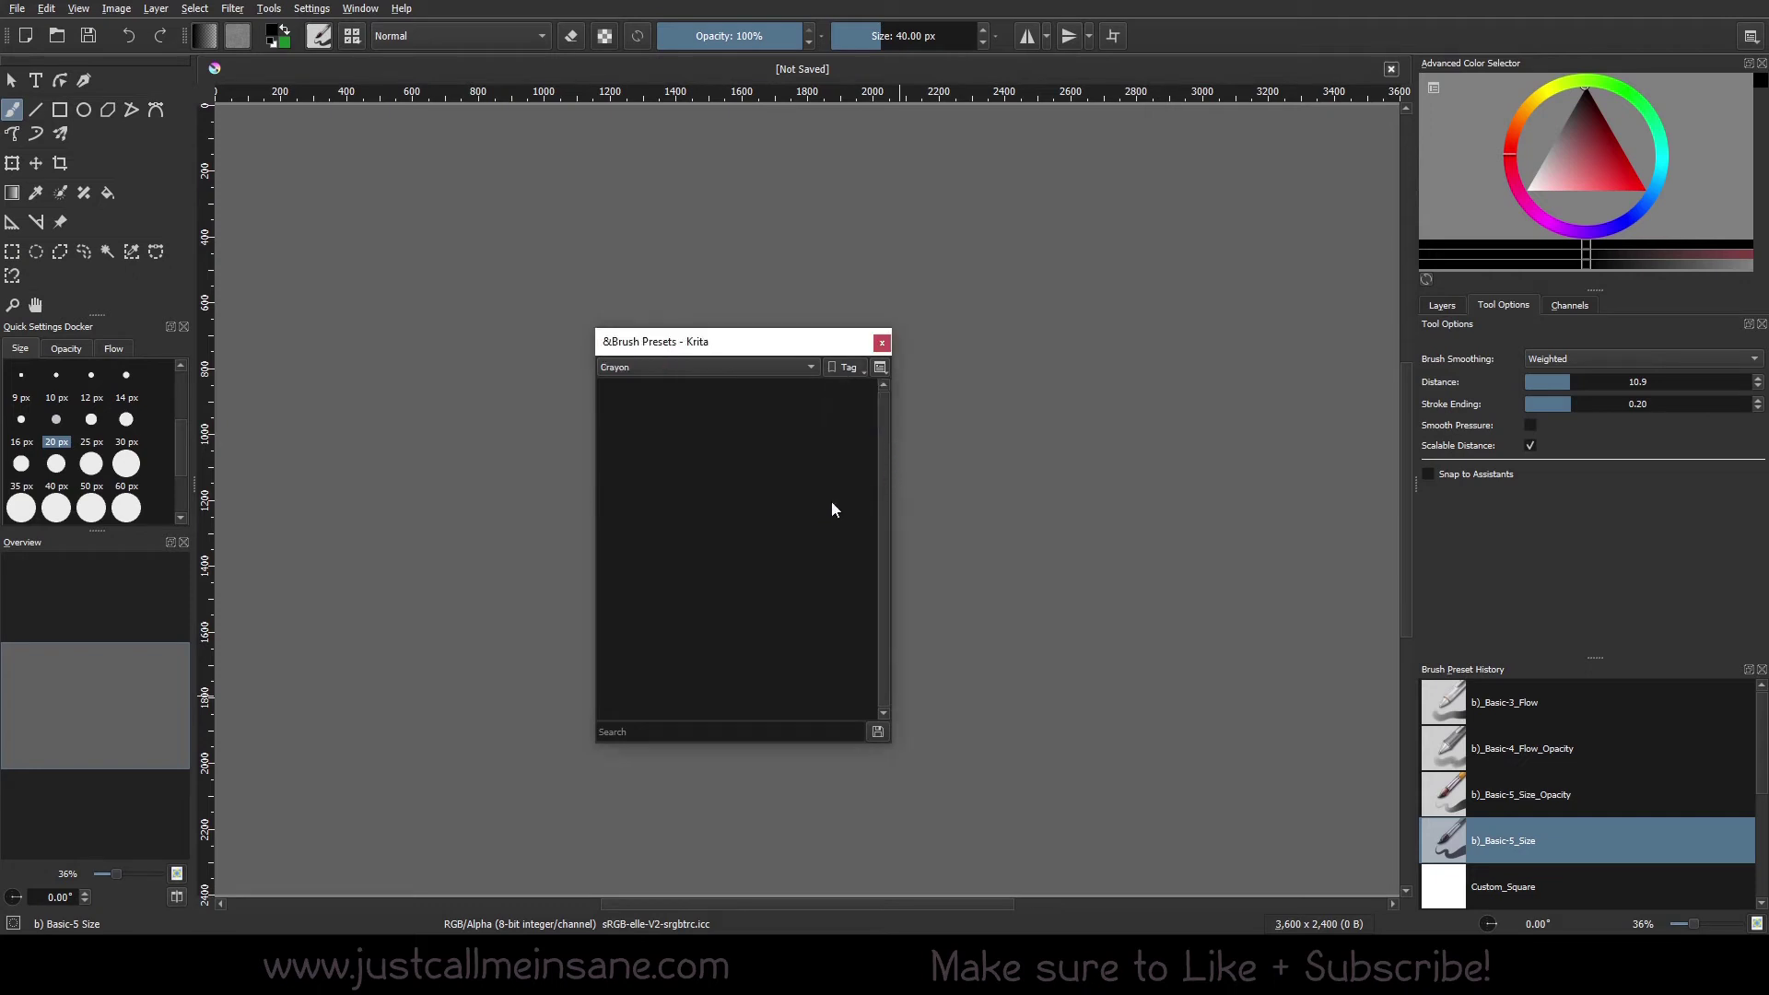
left_click(761, 367)
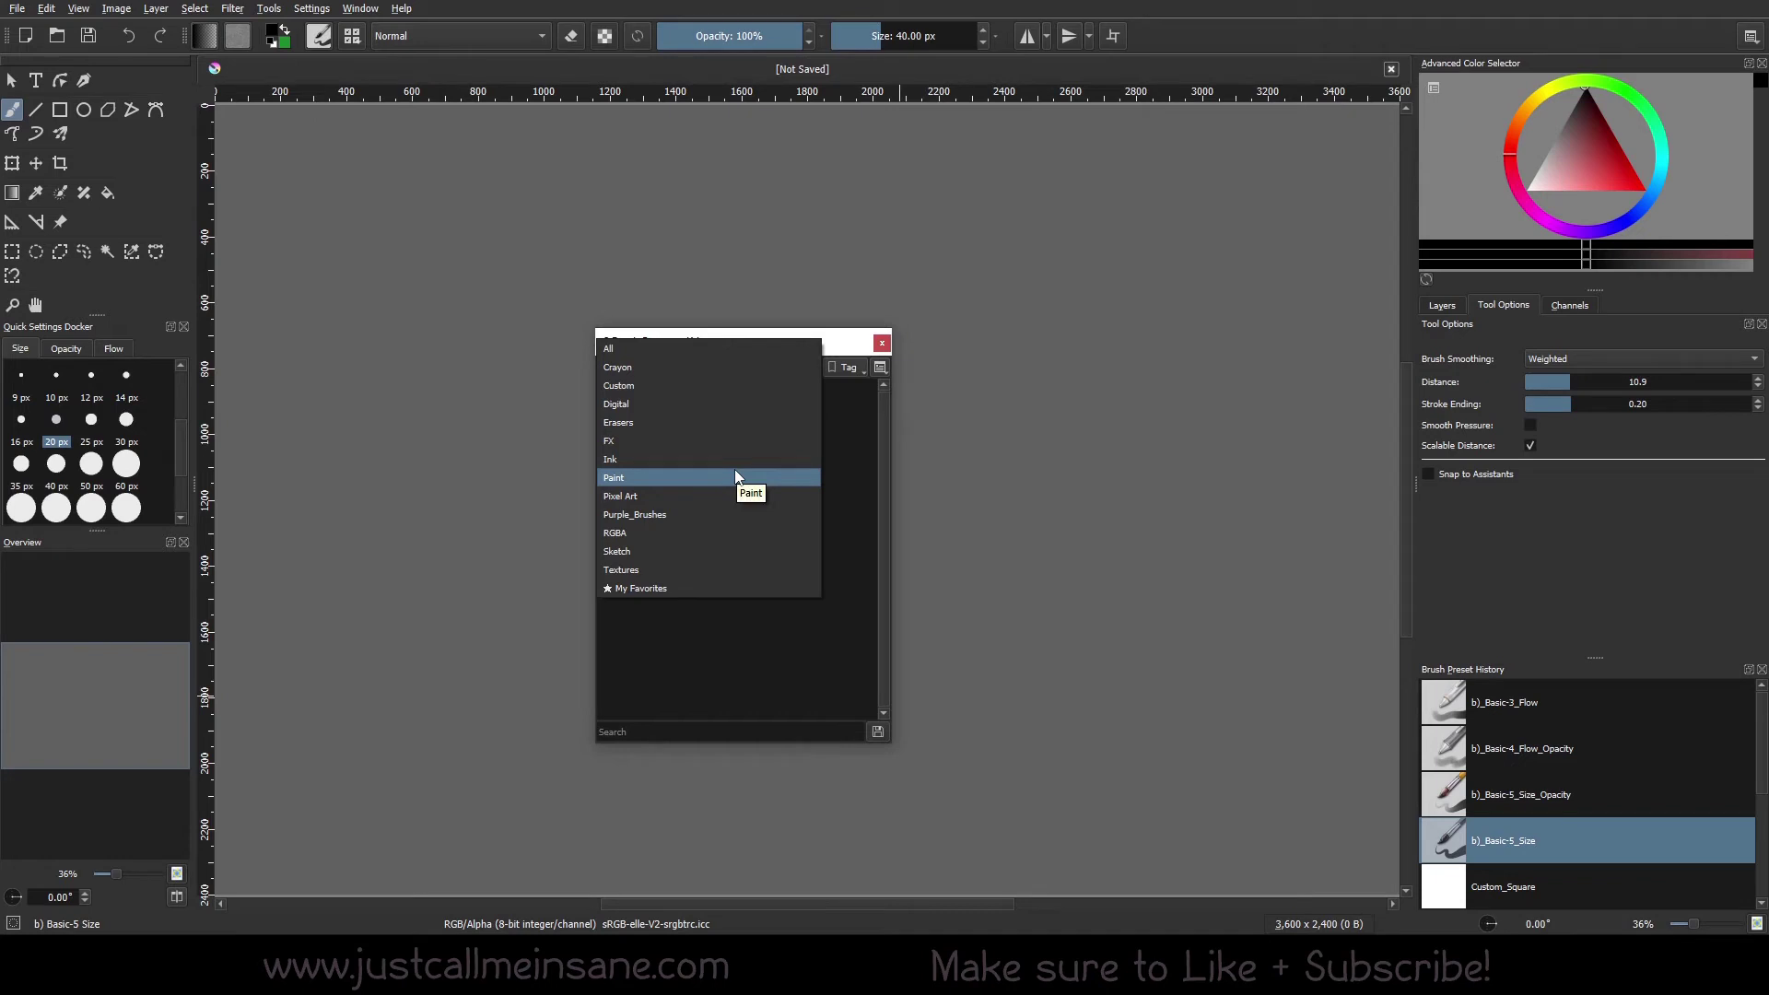
- Browse the Crayon tag's presets, then the Digital tag's presets
left_click(706, 368)
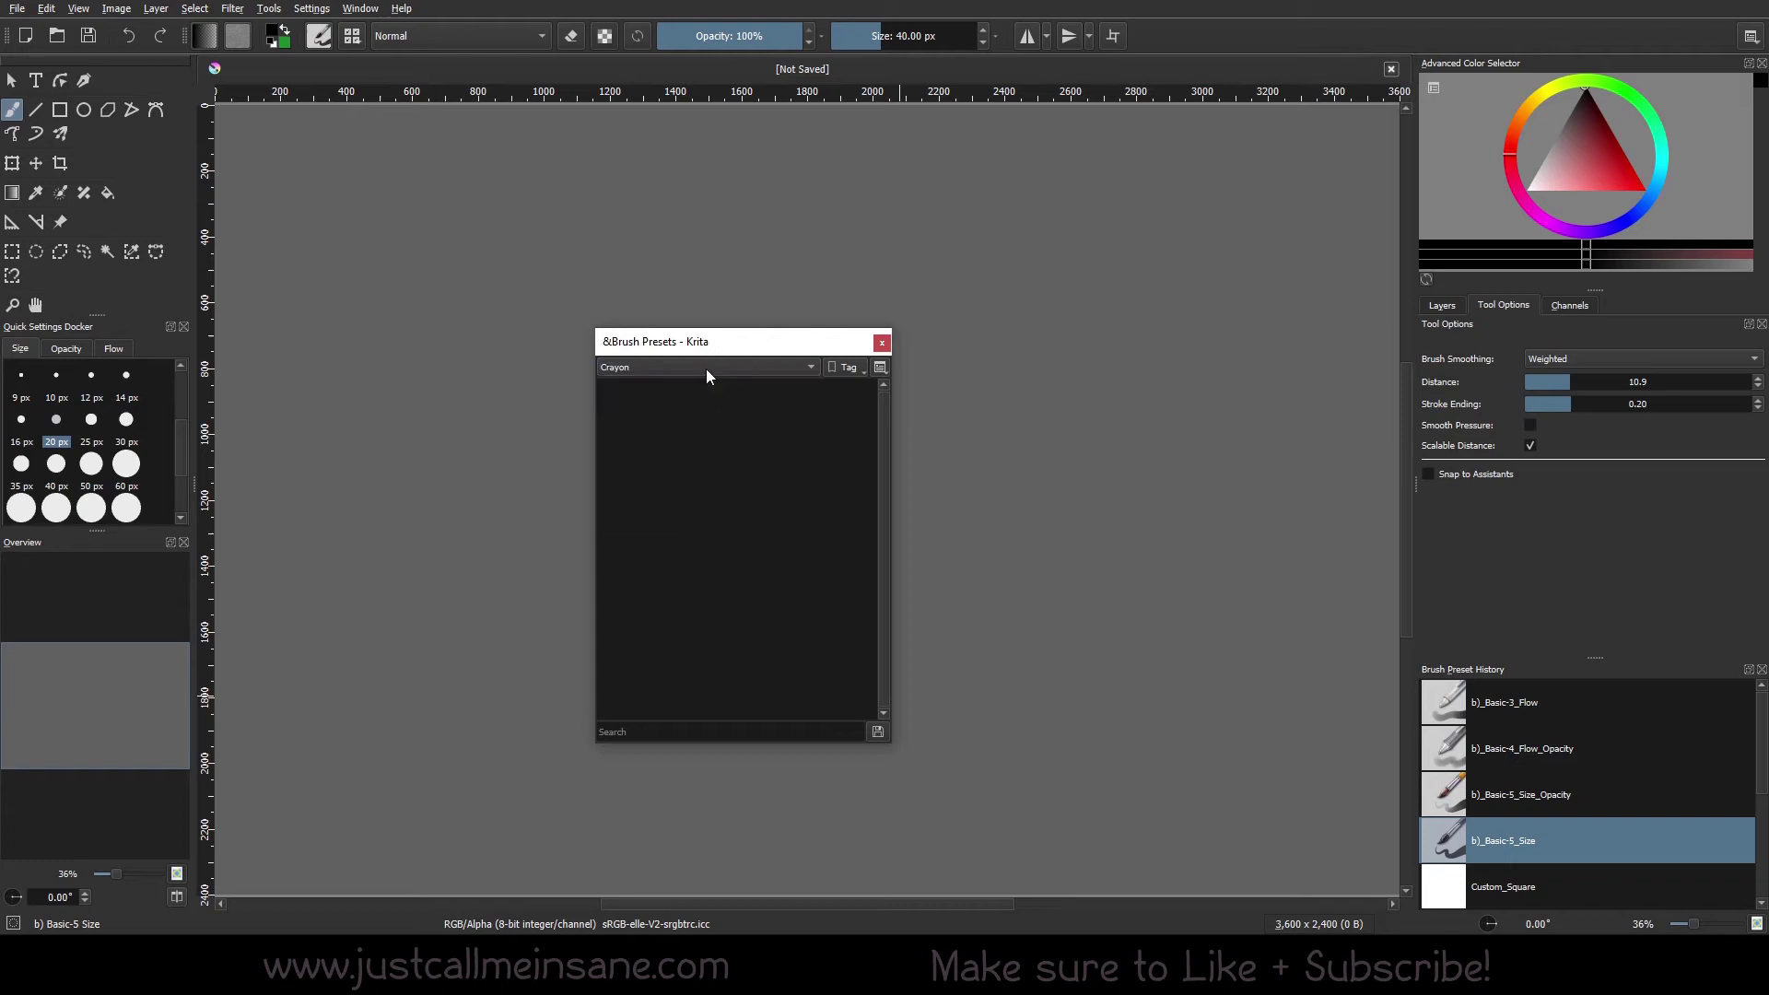
left_click(706, 369)
left_click(694, 365)
left_click(692, 367)
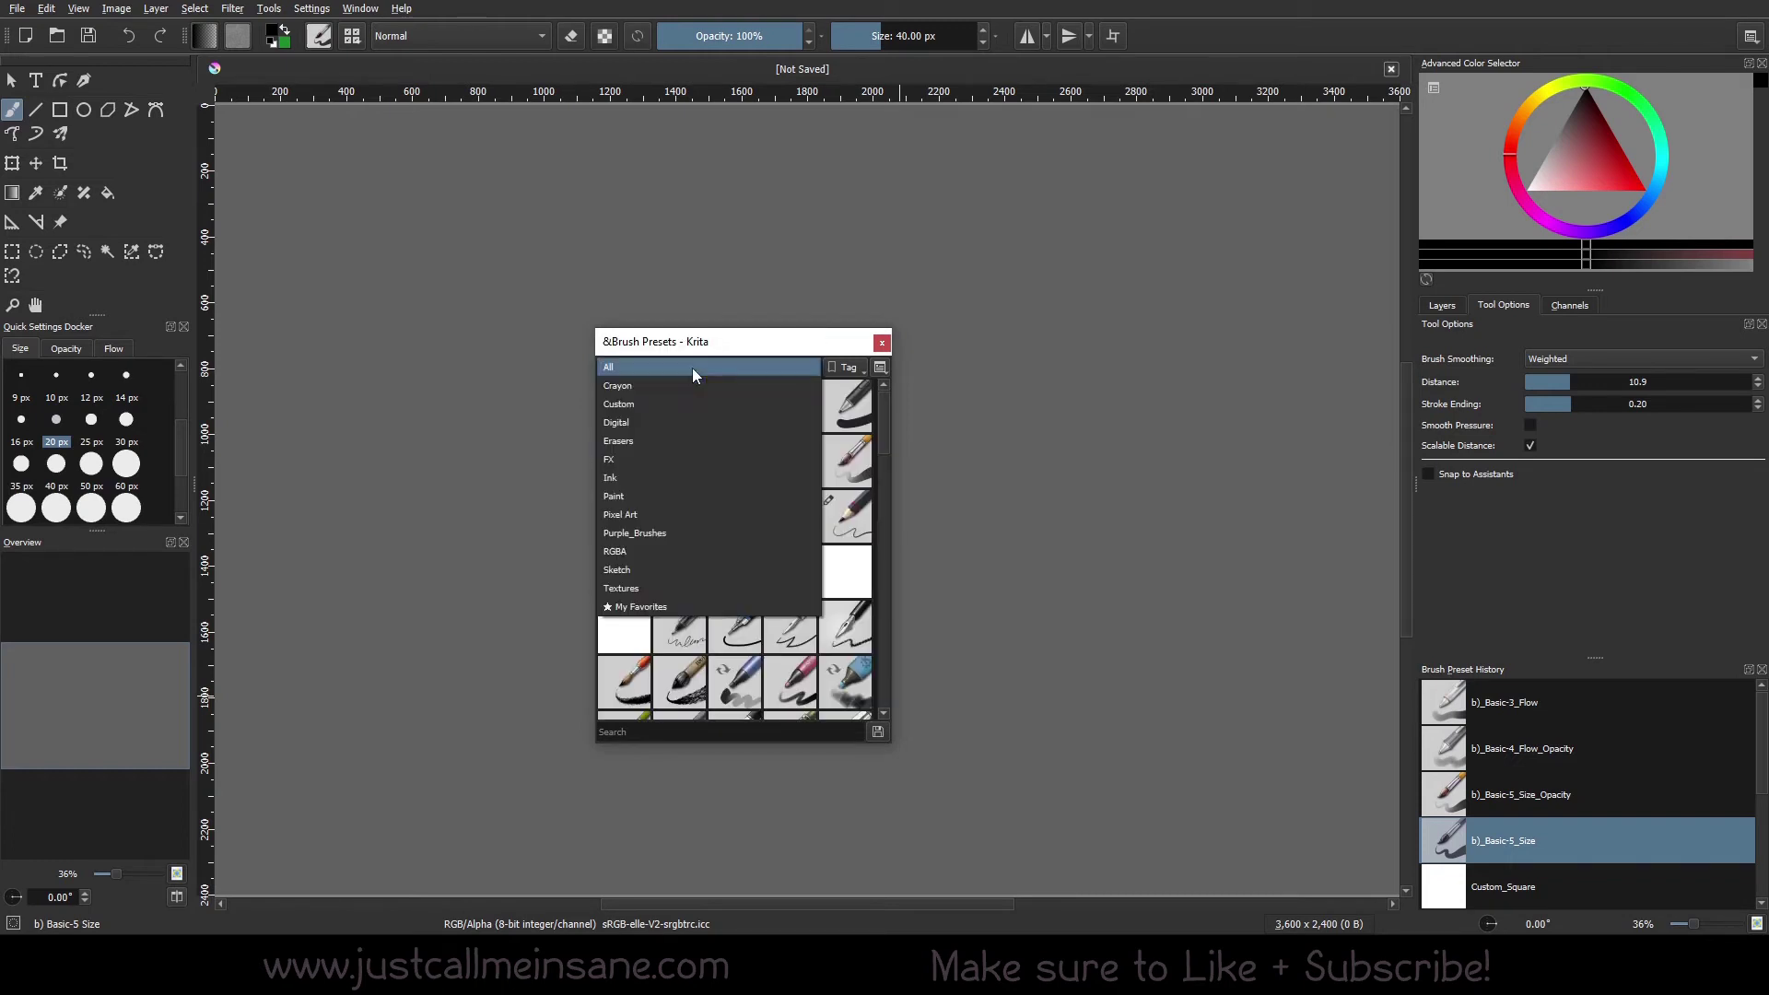
left_click(683, 425)
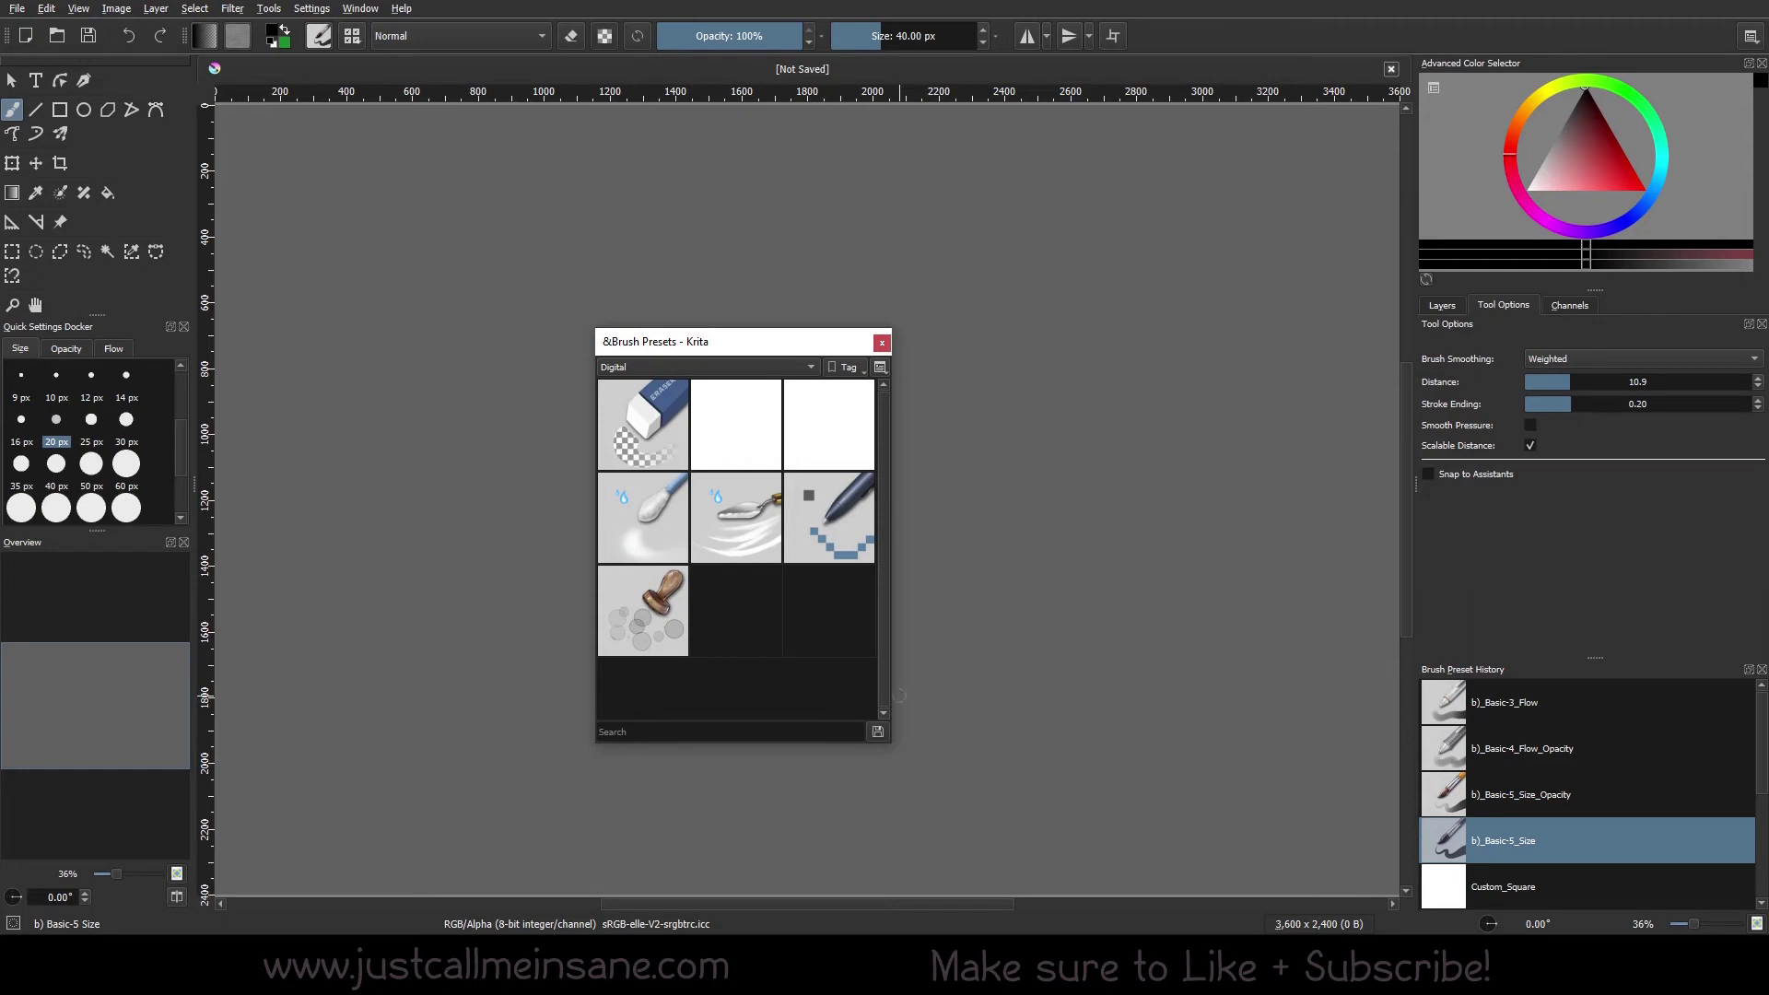
- Switch the tag filter back to showing All brush presets
left_click(665, 366)
left_click(654, 317)
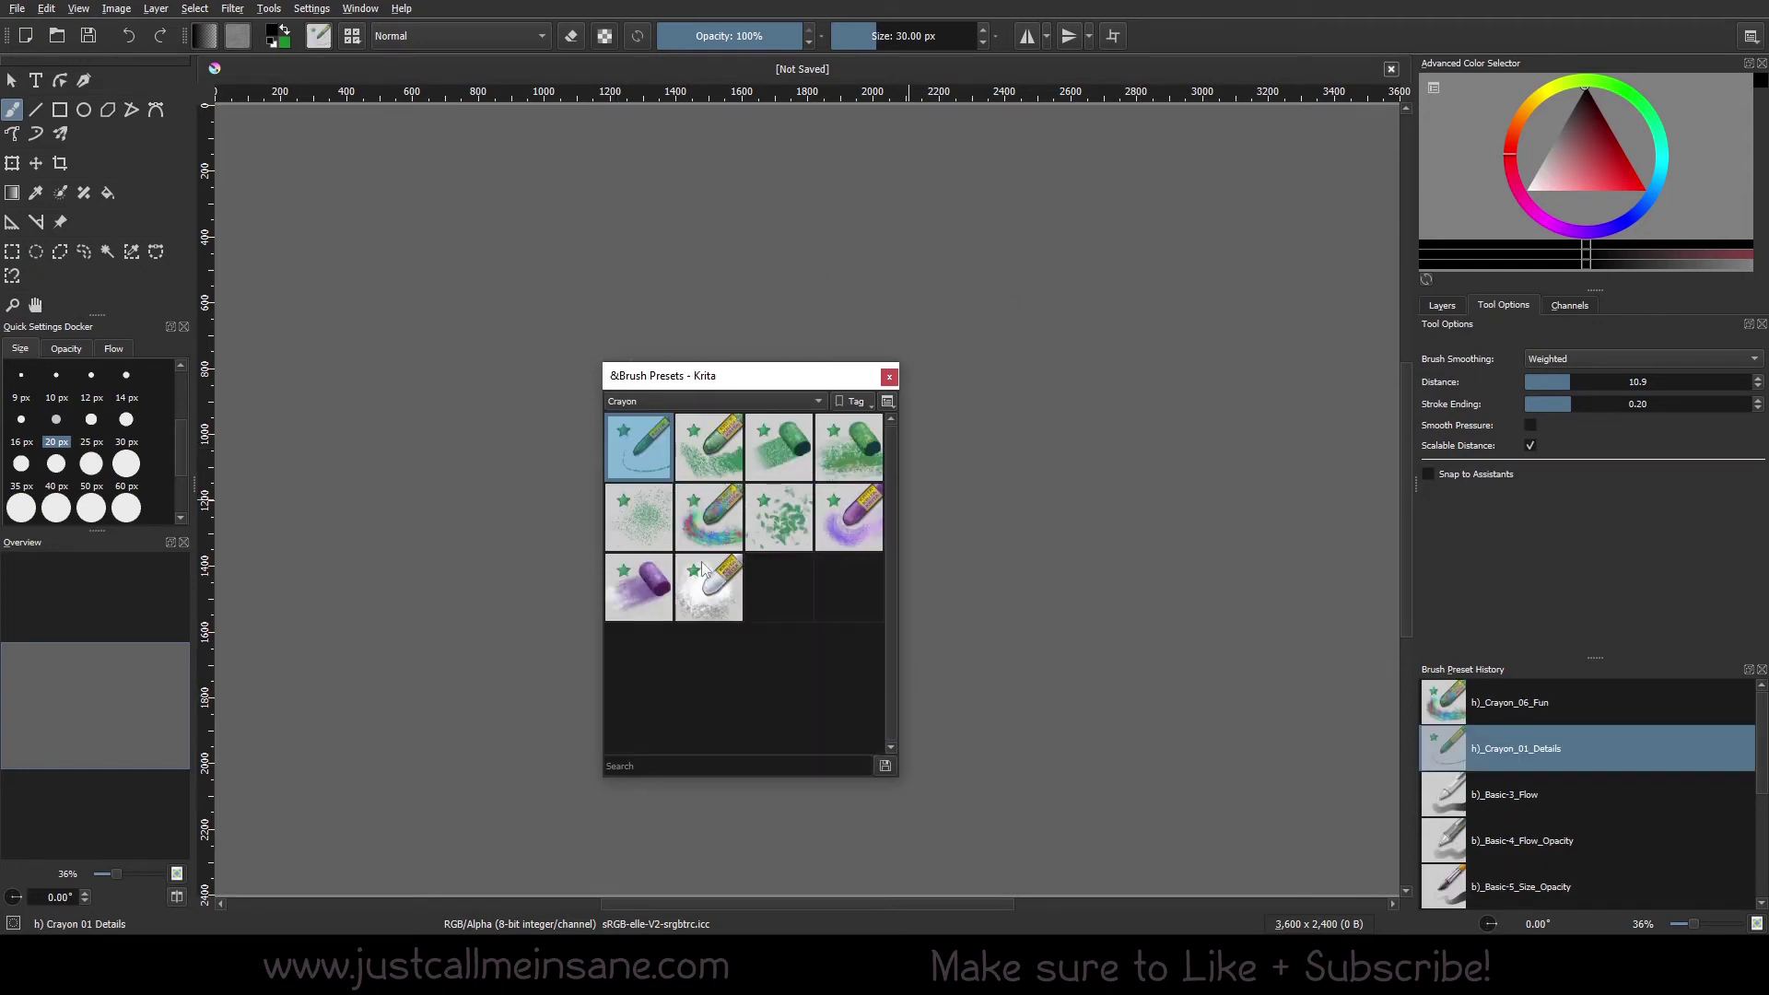
mouse_move(882, 552)
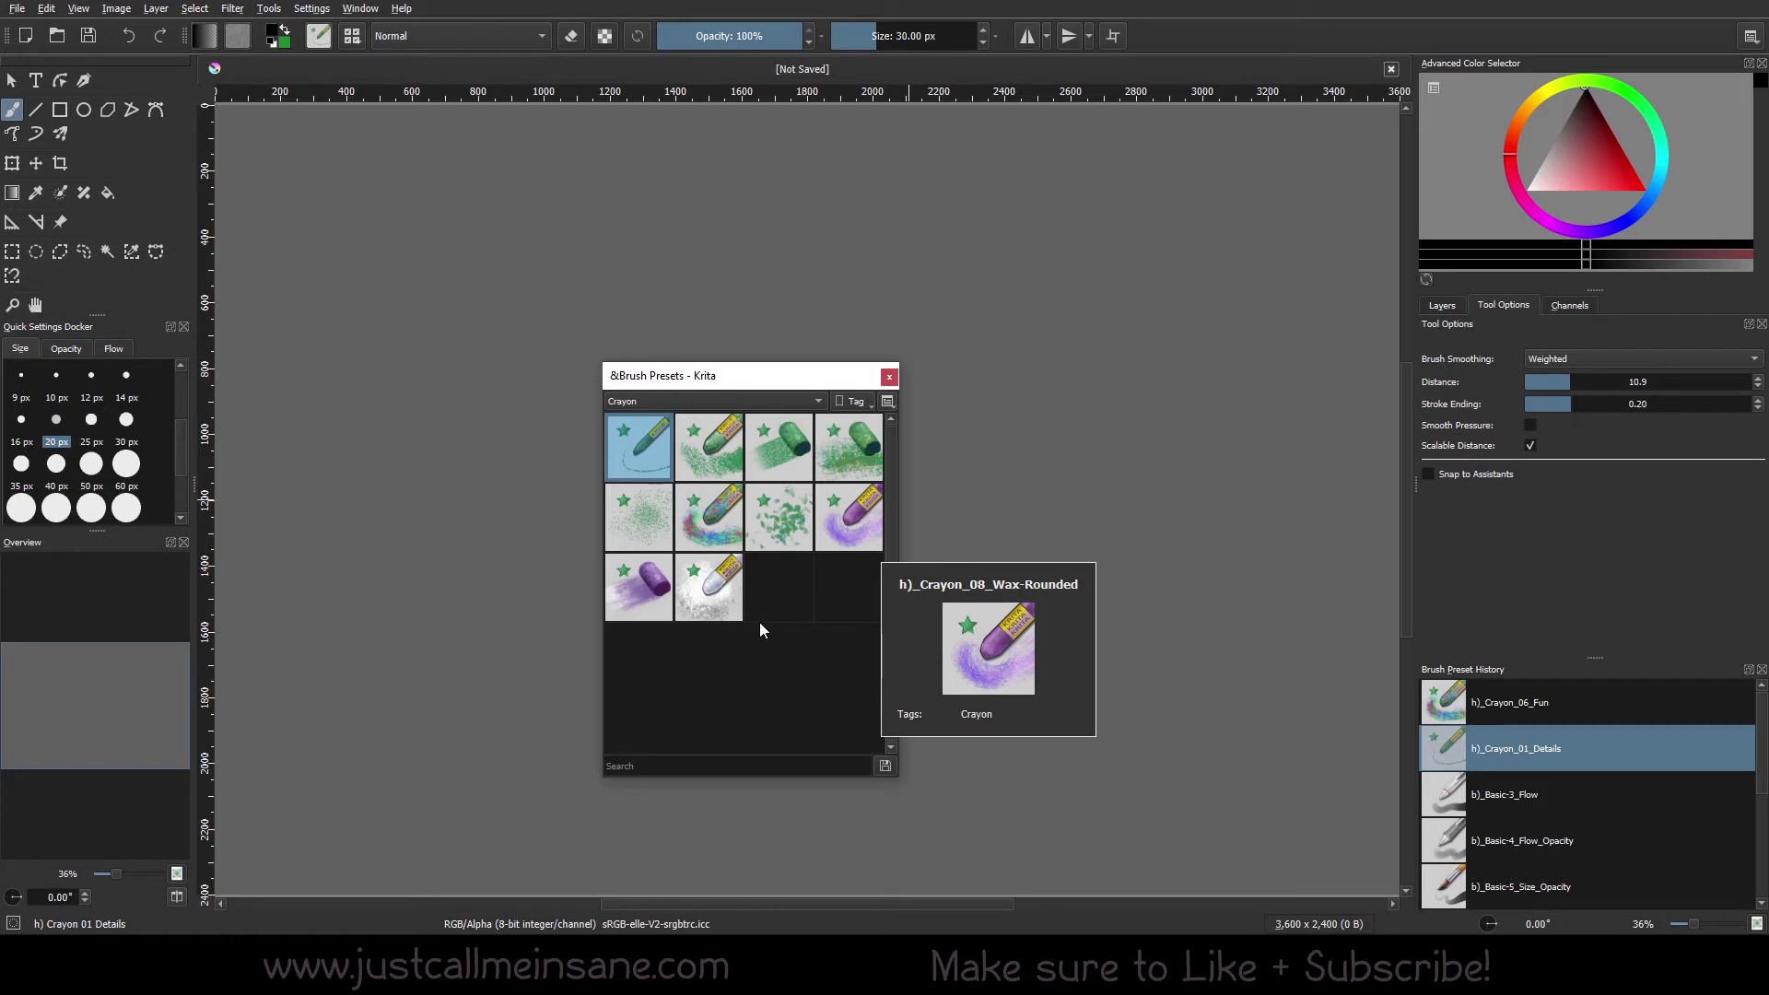
left_click(721, 401)
- Show all presets and try the Wet_Smear, Wet_Paint and Crayon_08_Wax-Rounded brushes
left_click(645, 384)
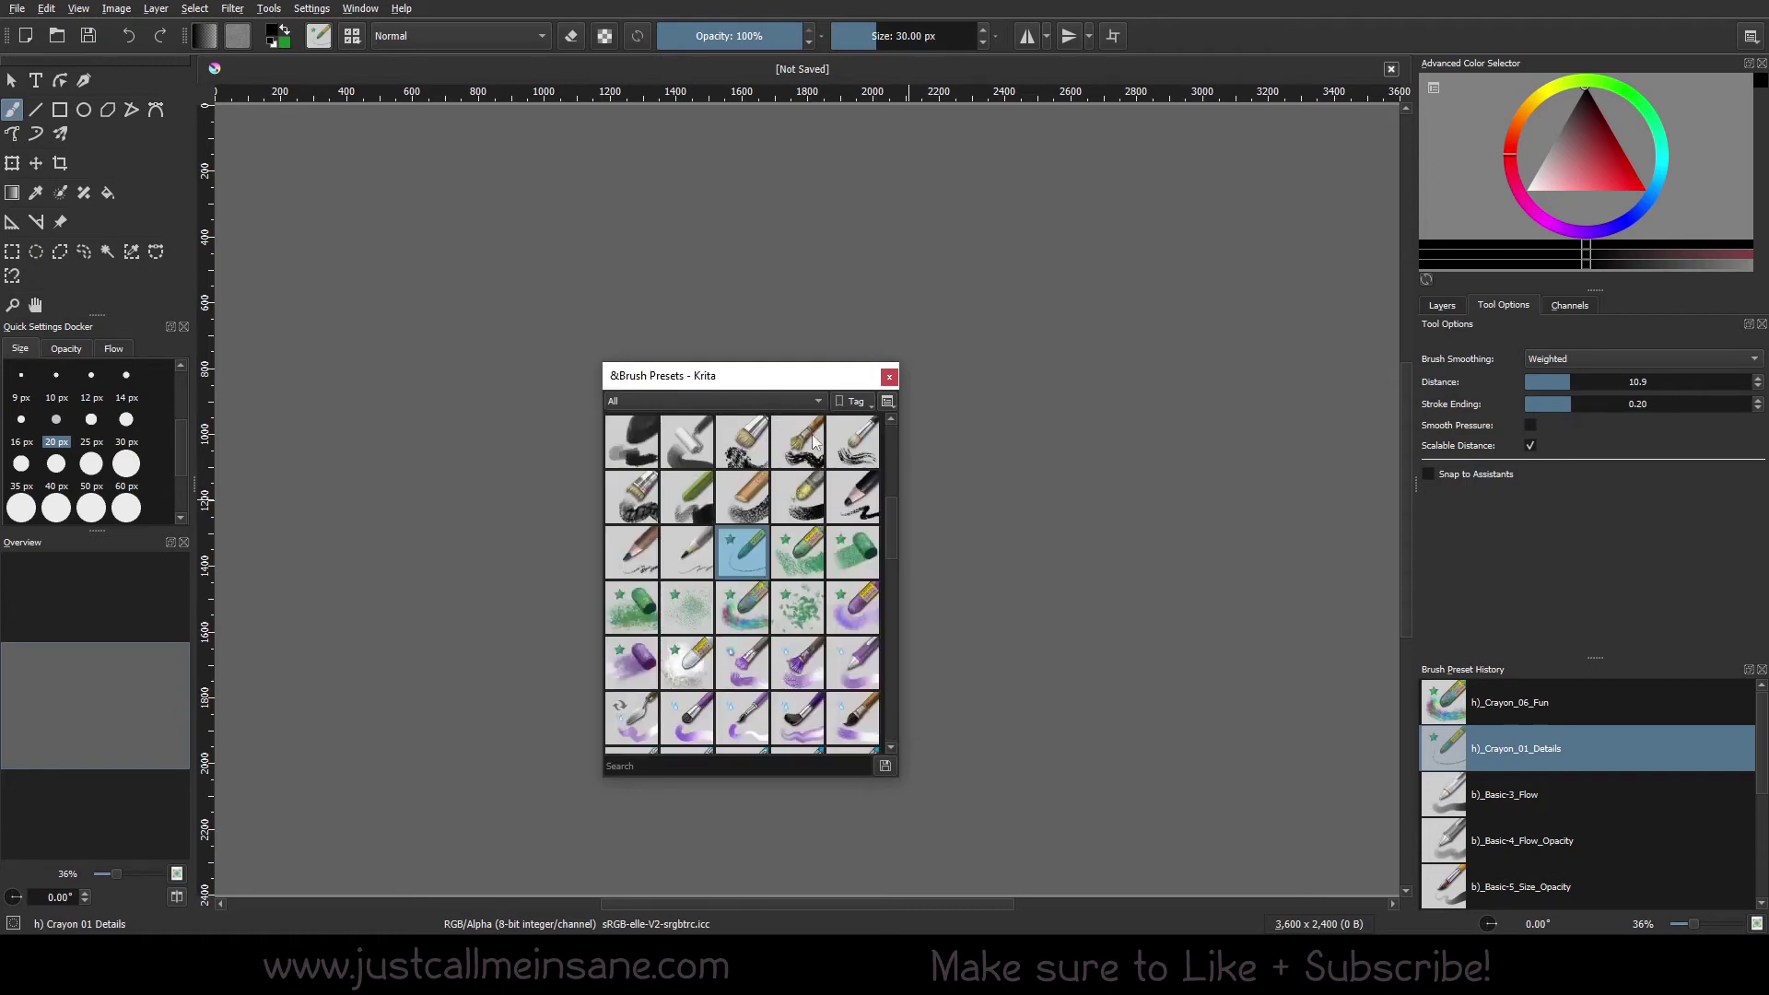
scroll(888, 573, "down", 4)
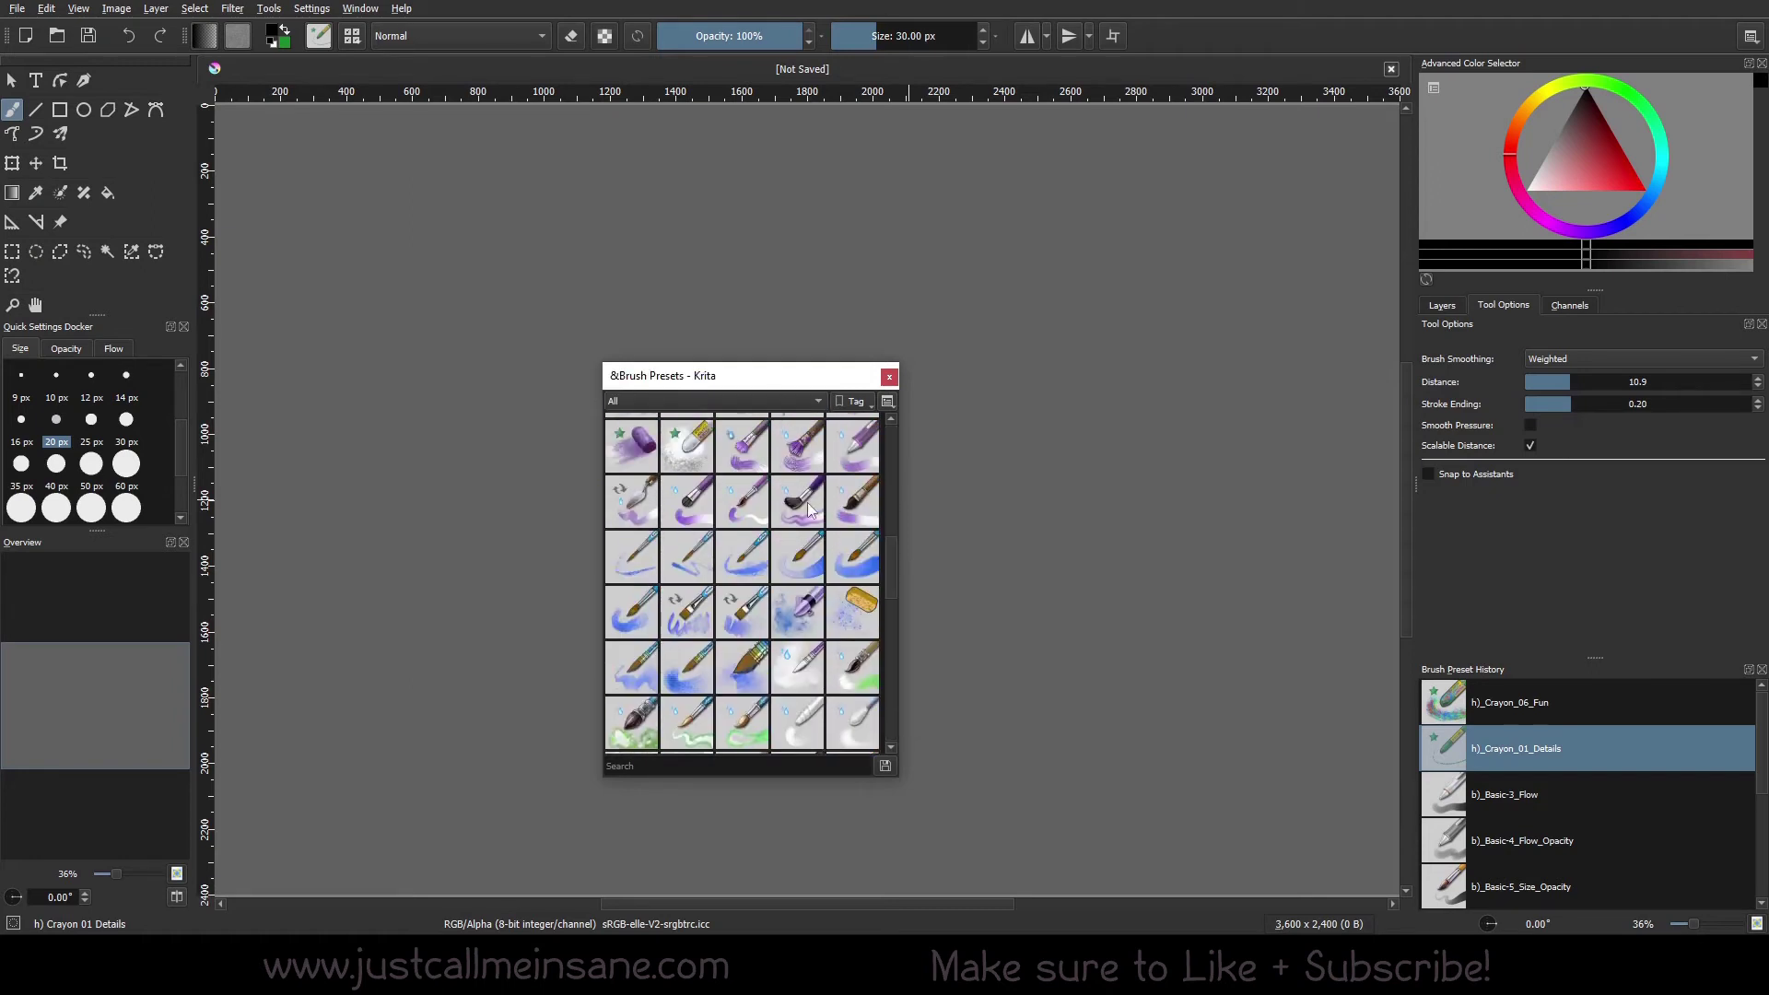
left_click(808, 509)
right_click(808, 509)
mouse_move(819, 551)
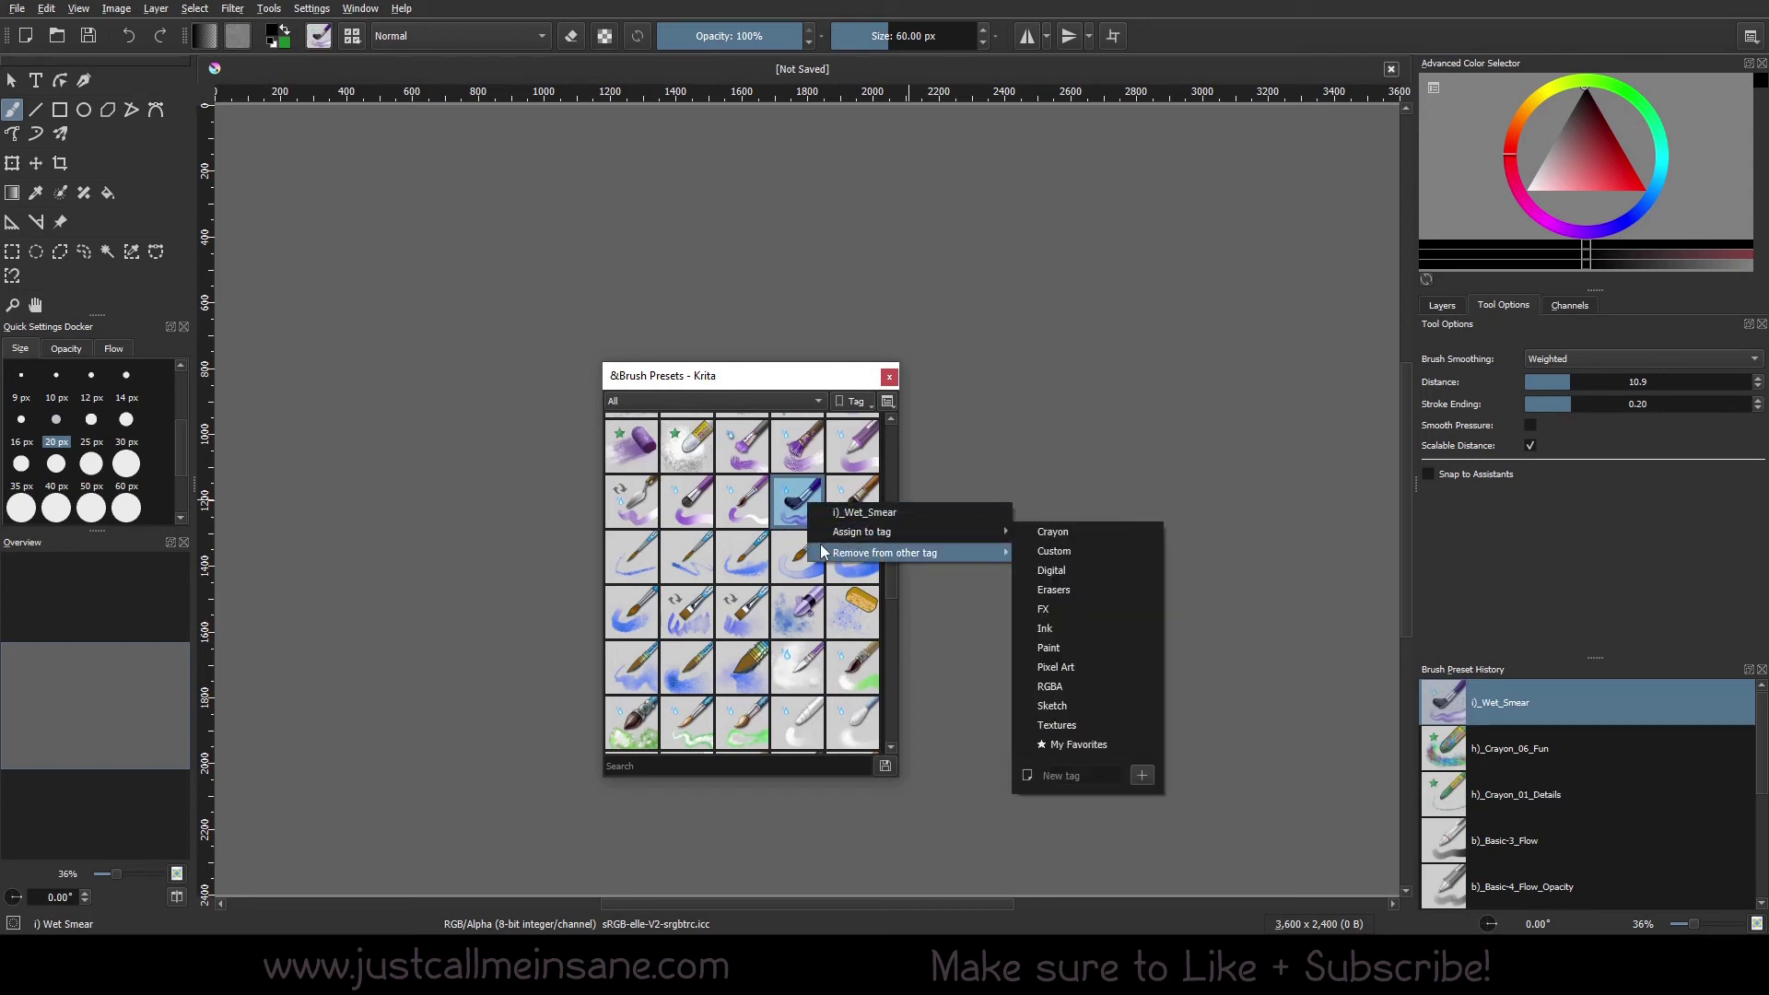
left_click(684, 500)
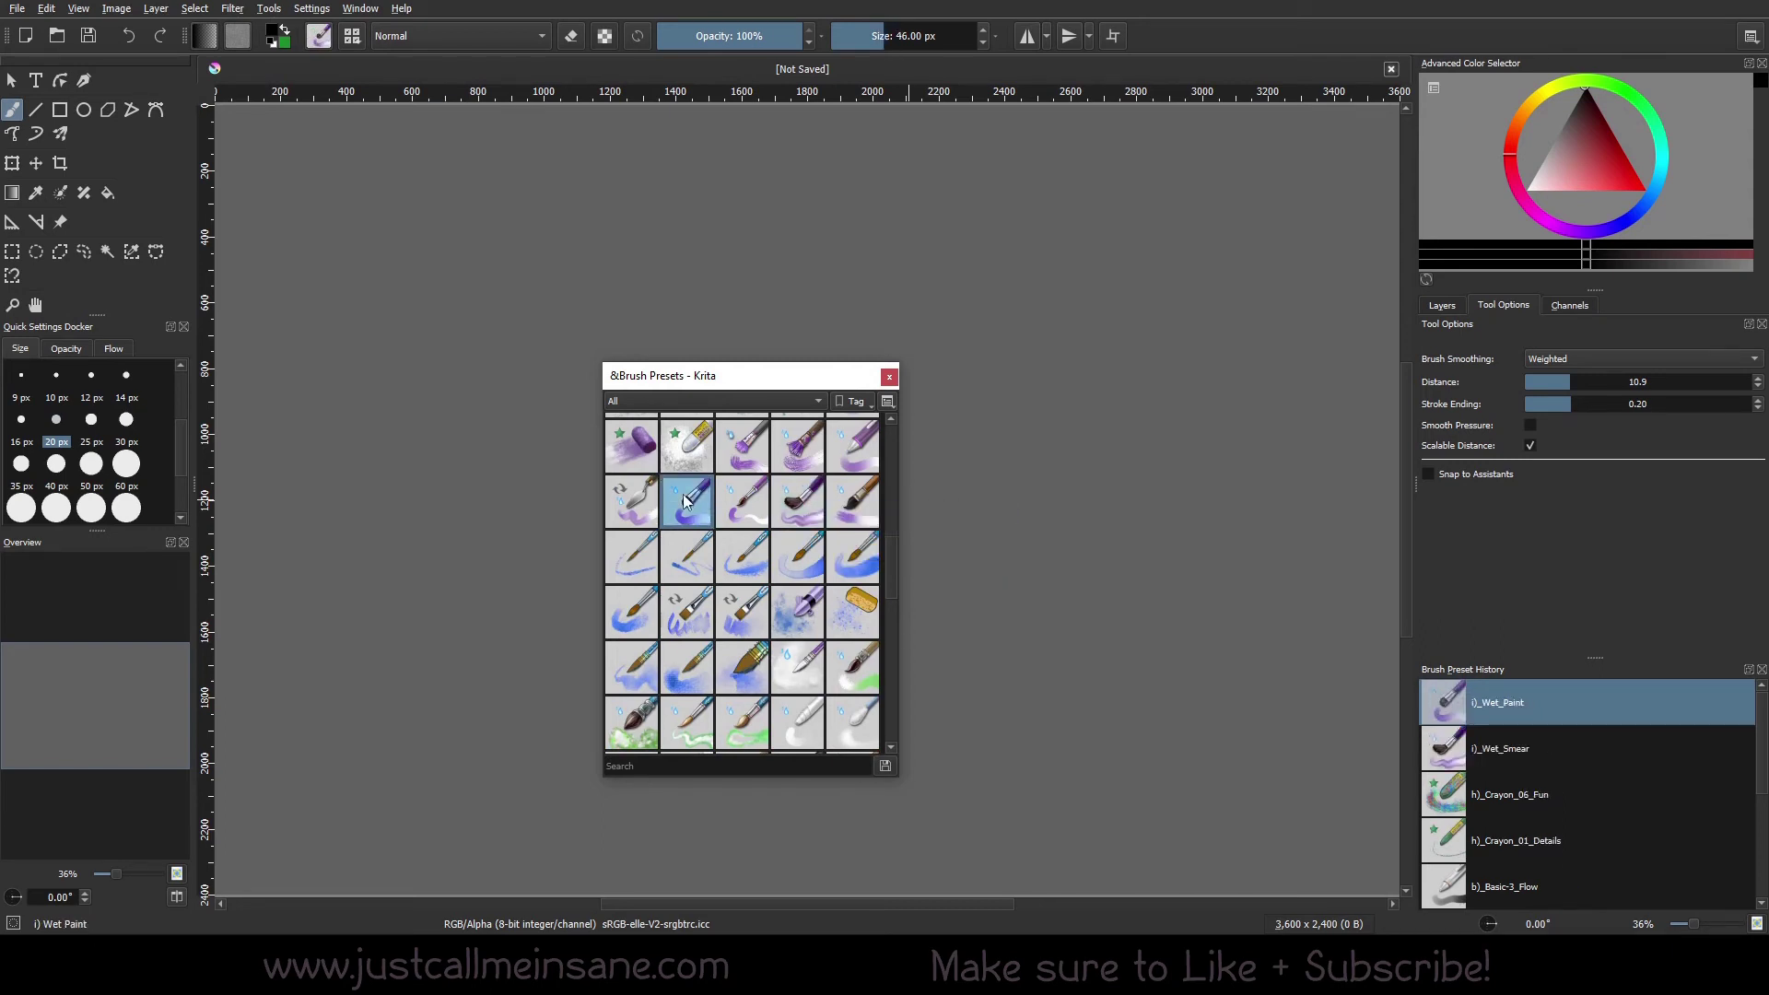
scroll(705, 511, "up", 3)
left_click(852, 552)
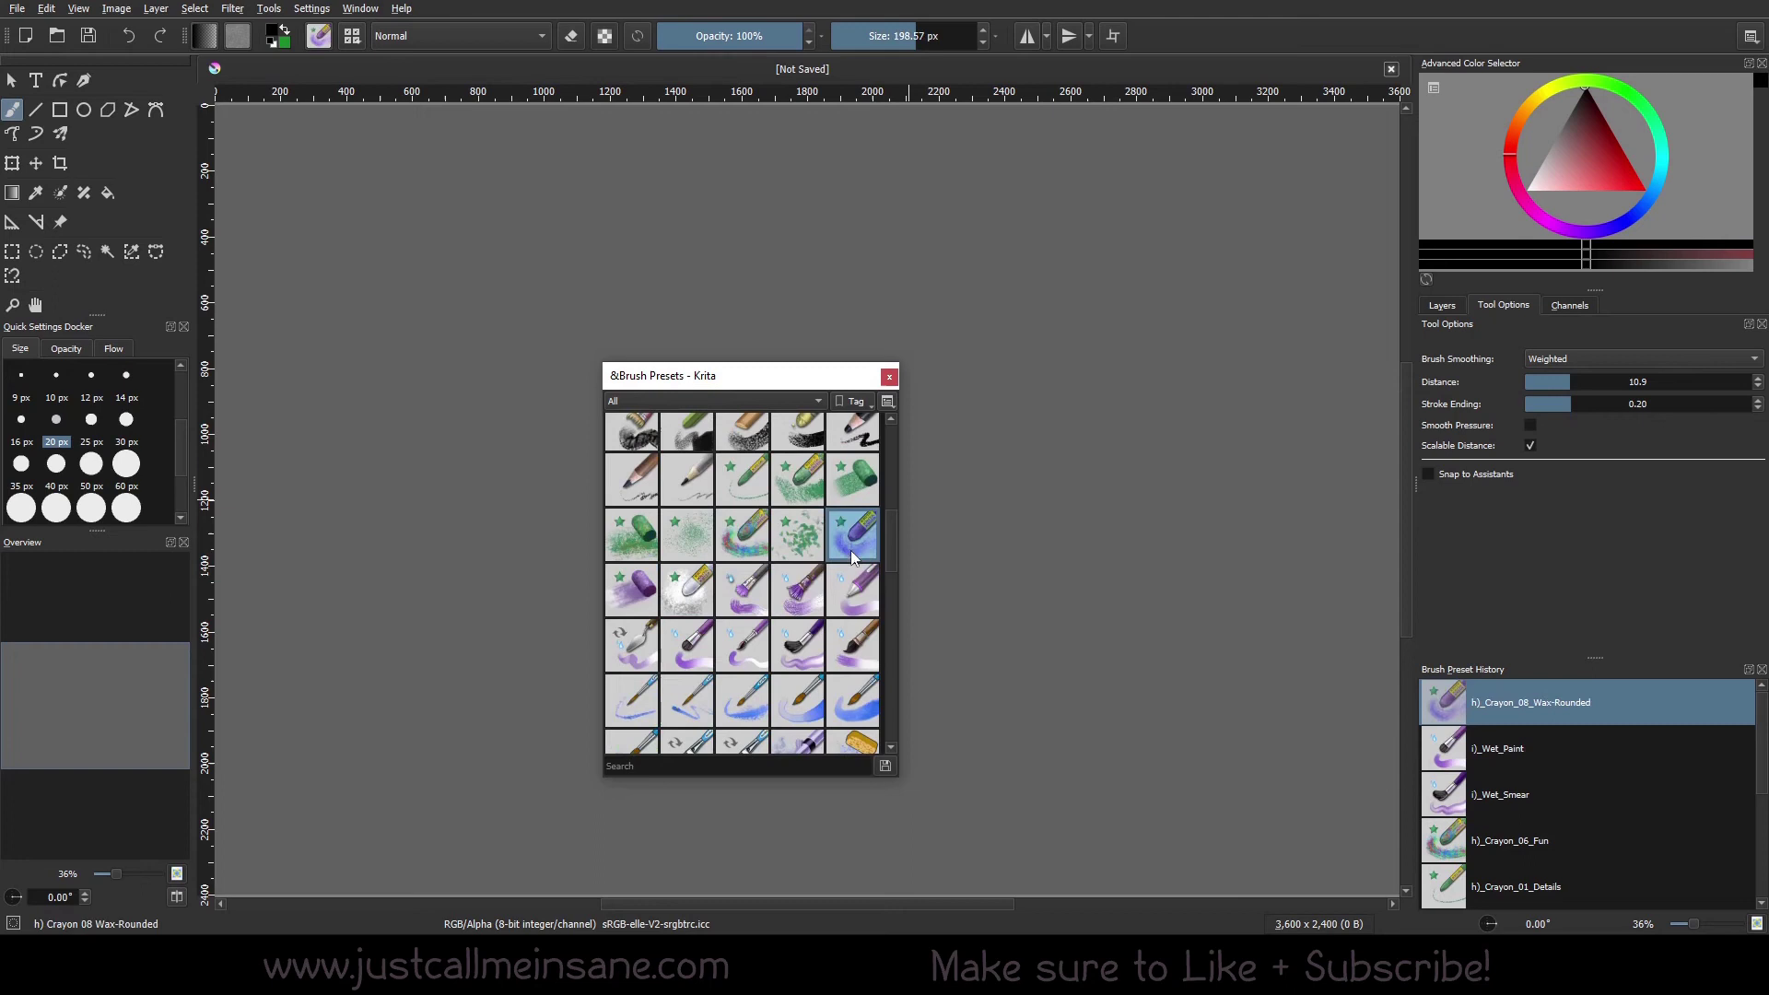
- Check tagging options for Wet_Bristles_Rough, Wet_Paint, Wet_Knife, Wet_Circle and Wet_Smear
left_click(784, 611)
right_click(782, 609)
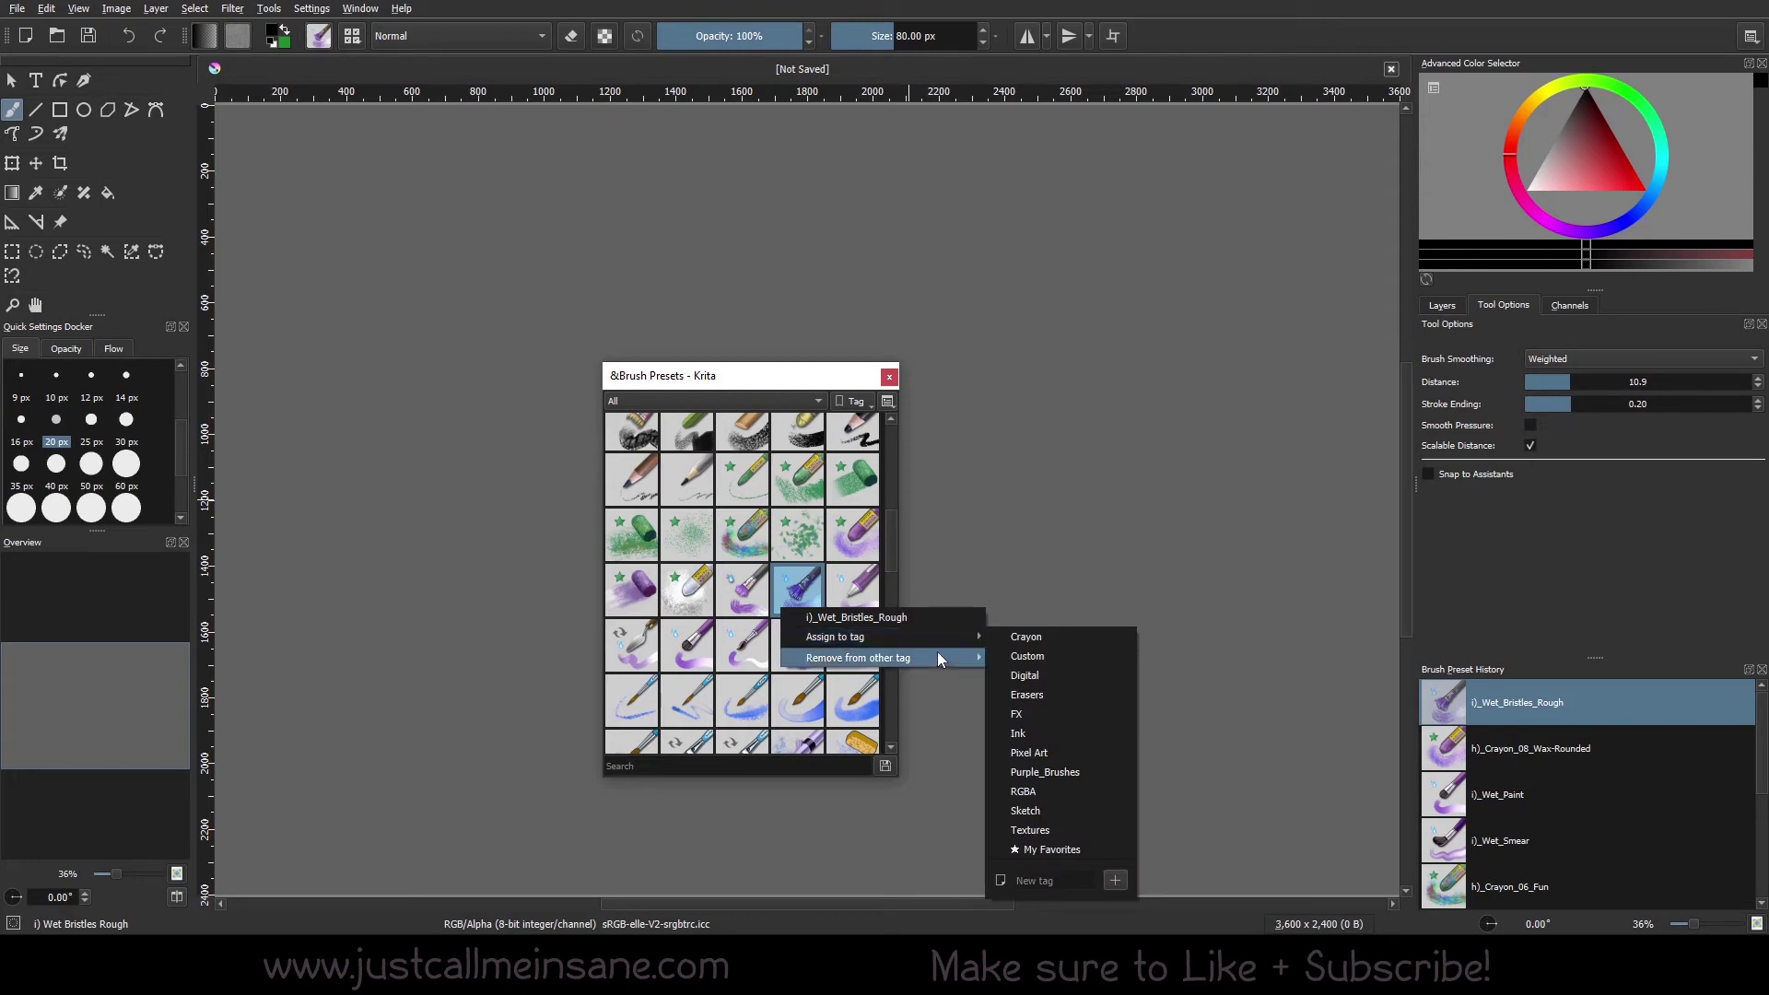
left_click(694, 636)
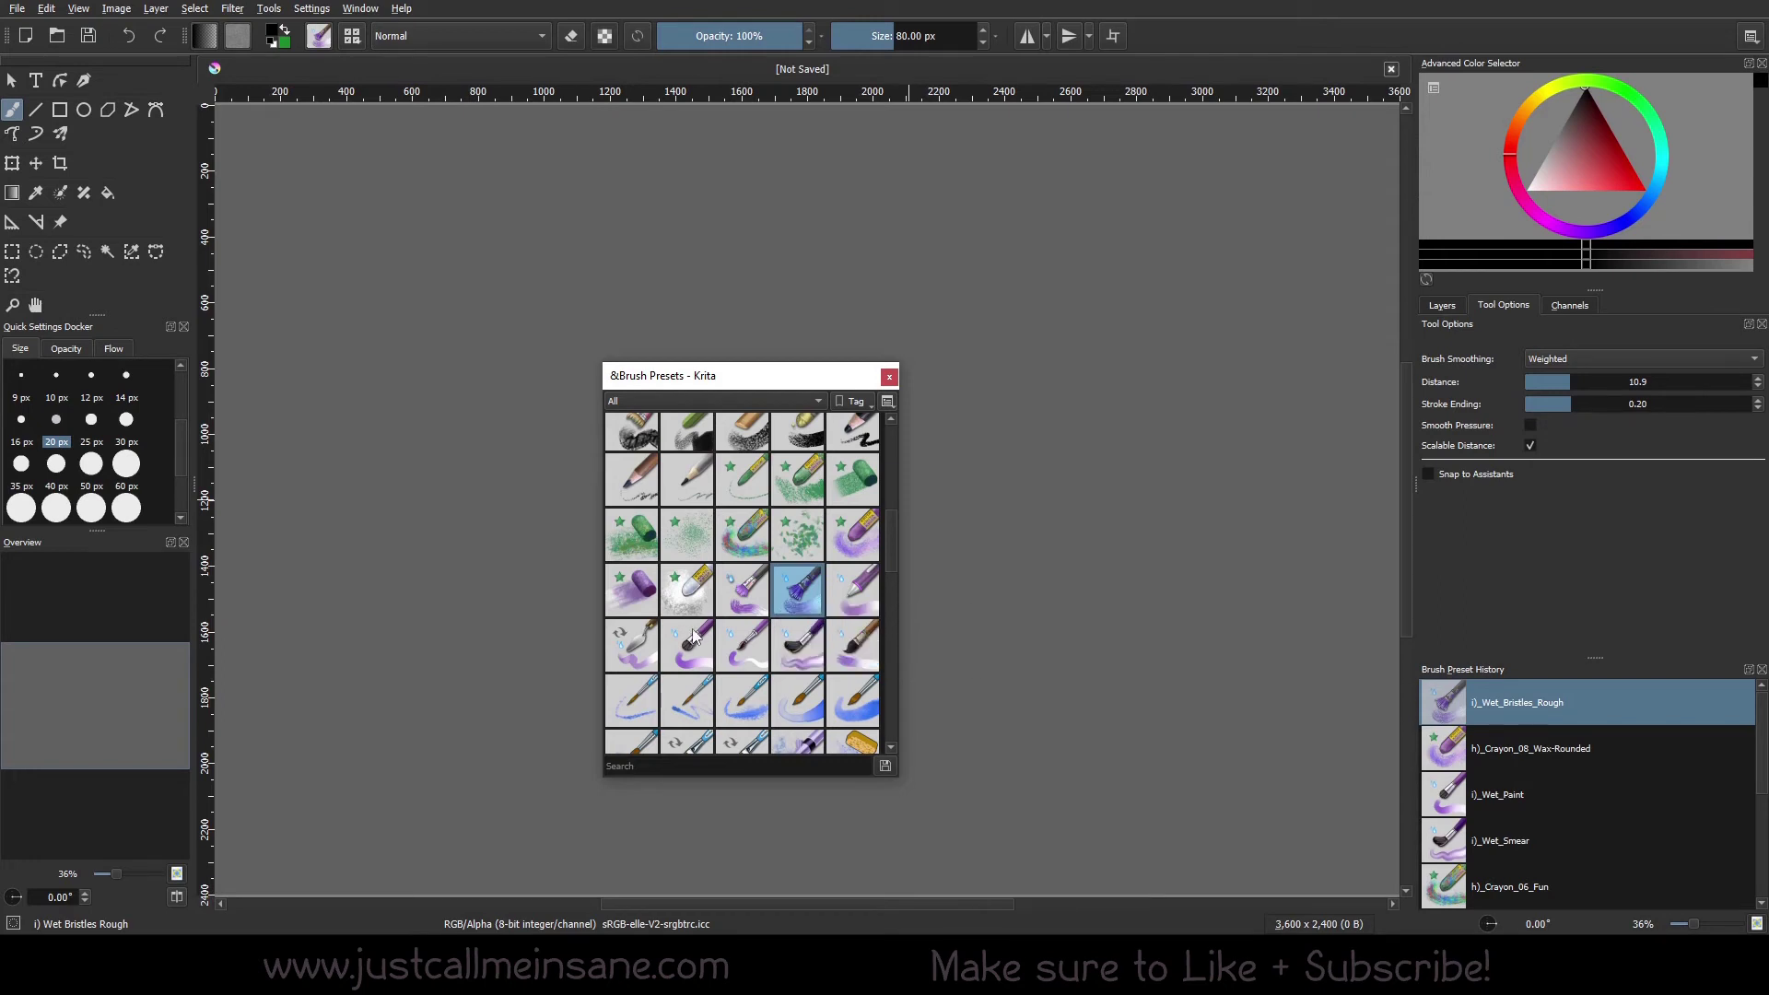
left_click(693, 636)
right_click(693, 636)
mouse_move(829, 679)
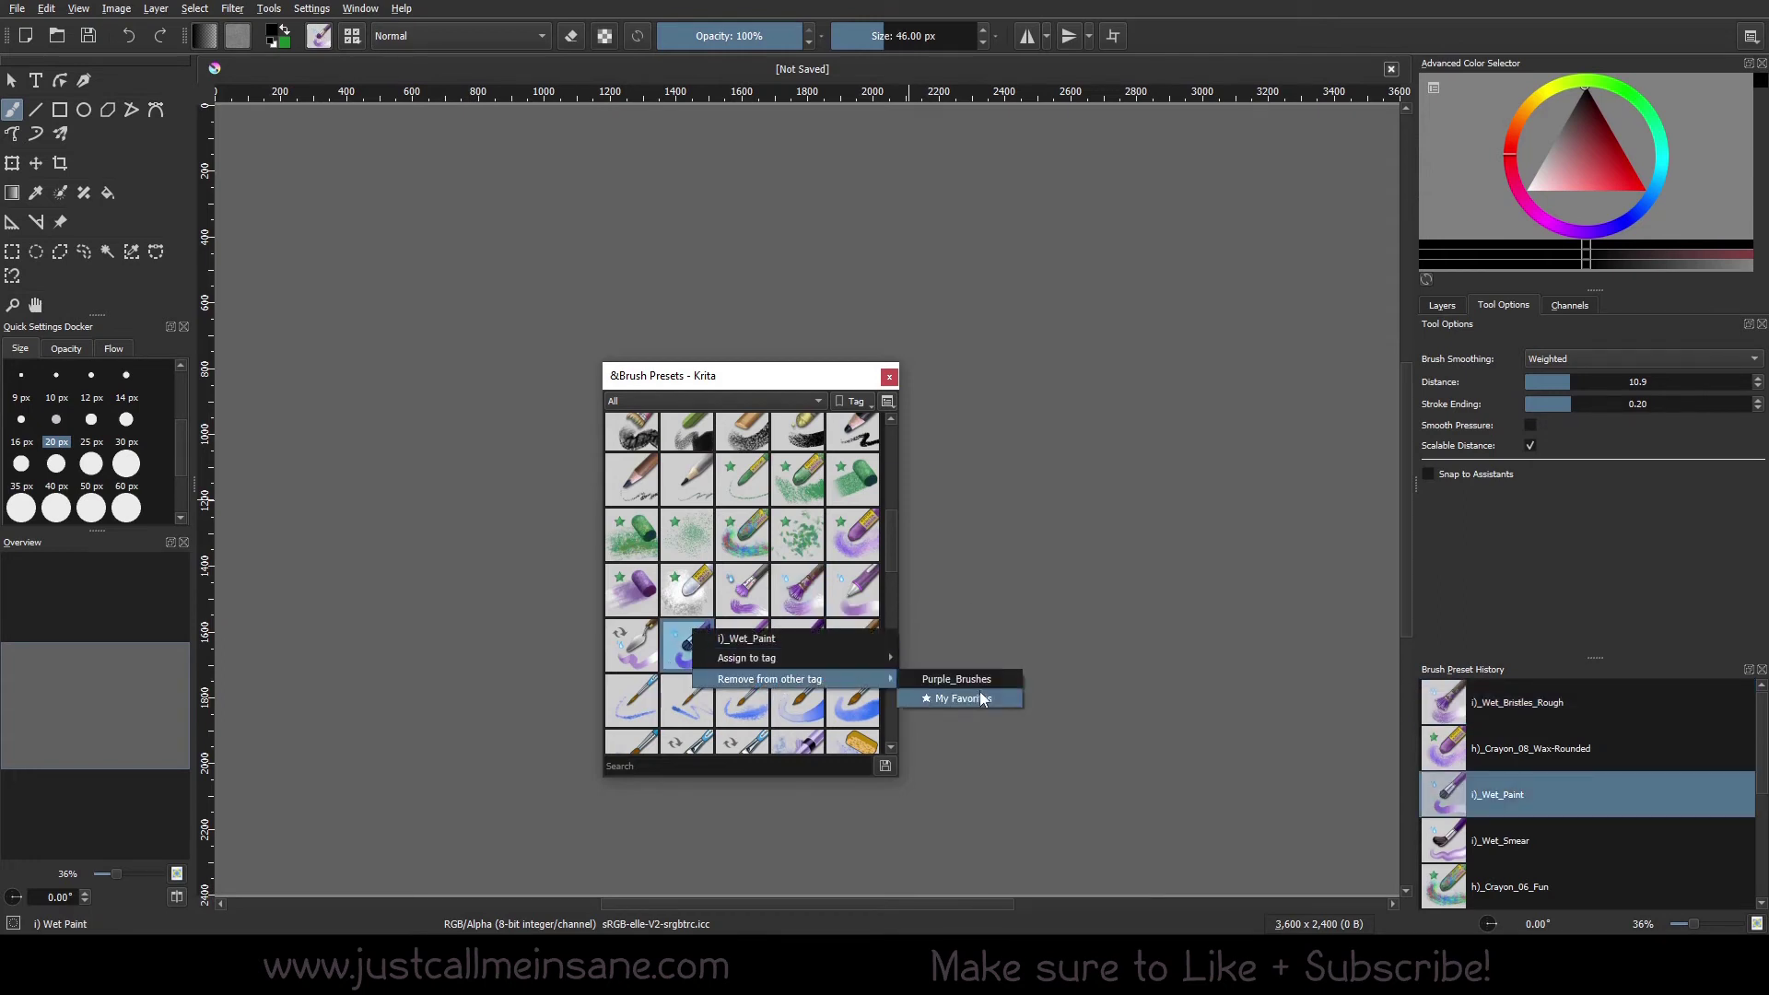
left_click(658, 645)
right_click(657, 645)
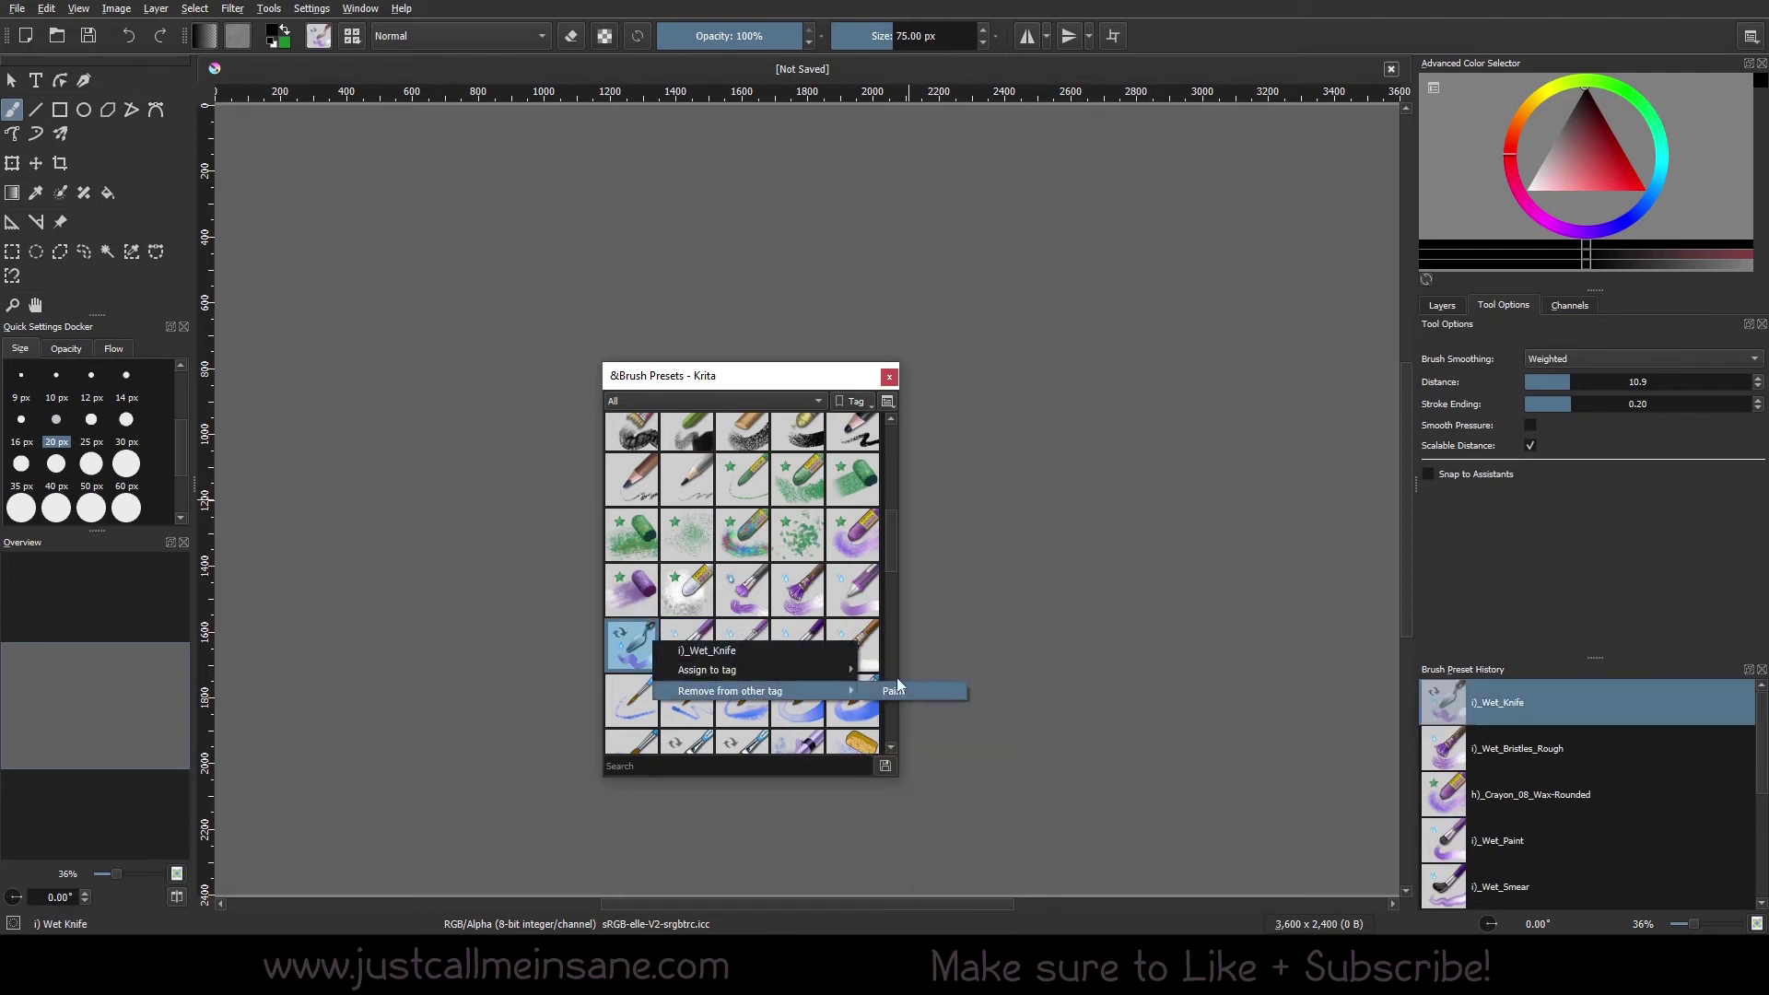
left_click(855, 594)
right_click(856, 599)
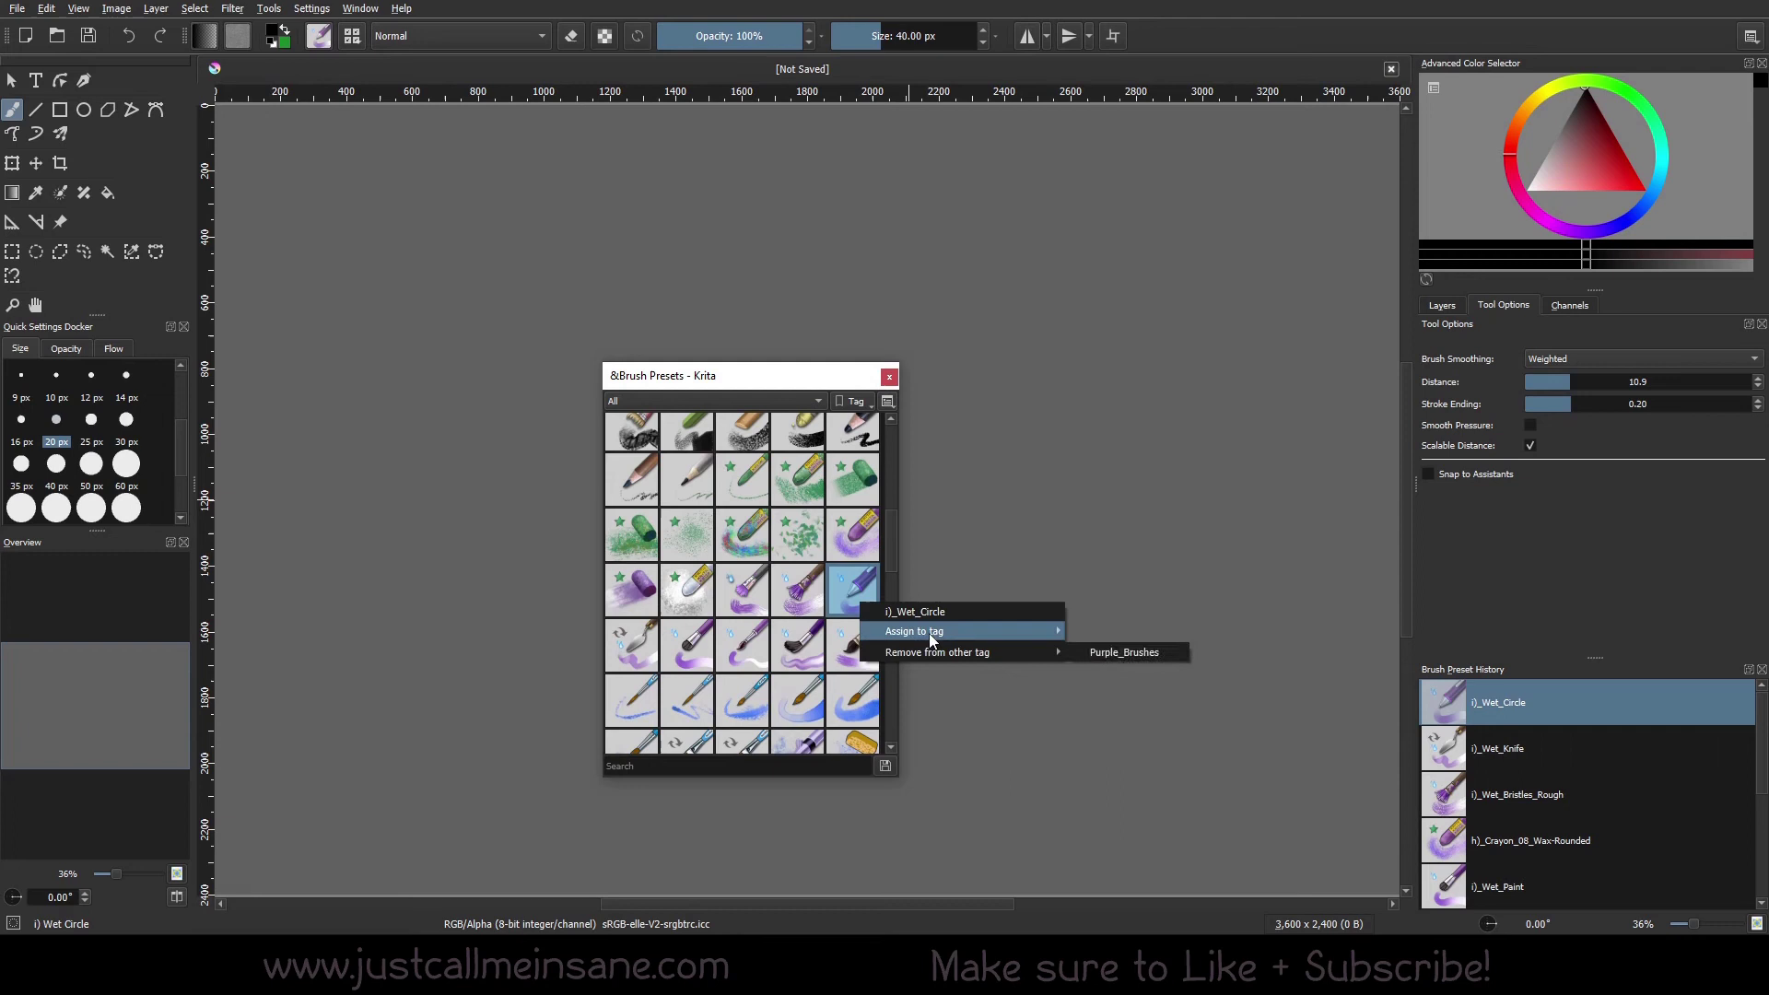
left_click(782, 651)
right_click(782, 650)
- Check tagging options for the WaterC_Basic_Lines-Wet presets and Wet_Paint_Details, ending on Wet_Paint
left_click(753, 691)
right_click(754, 690)
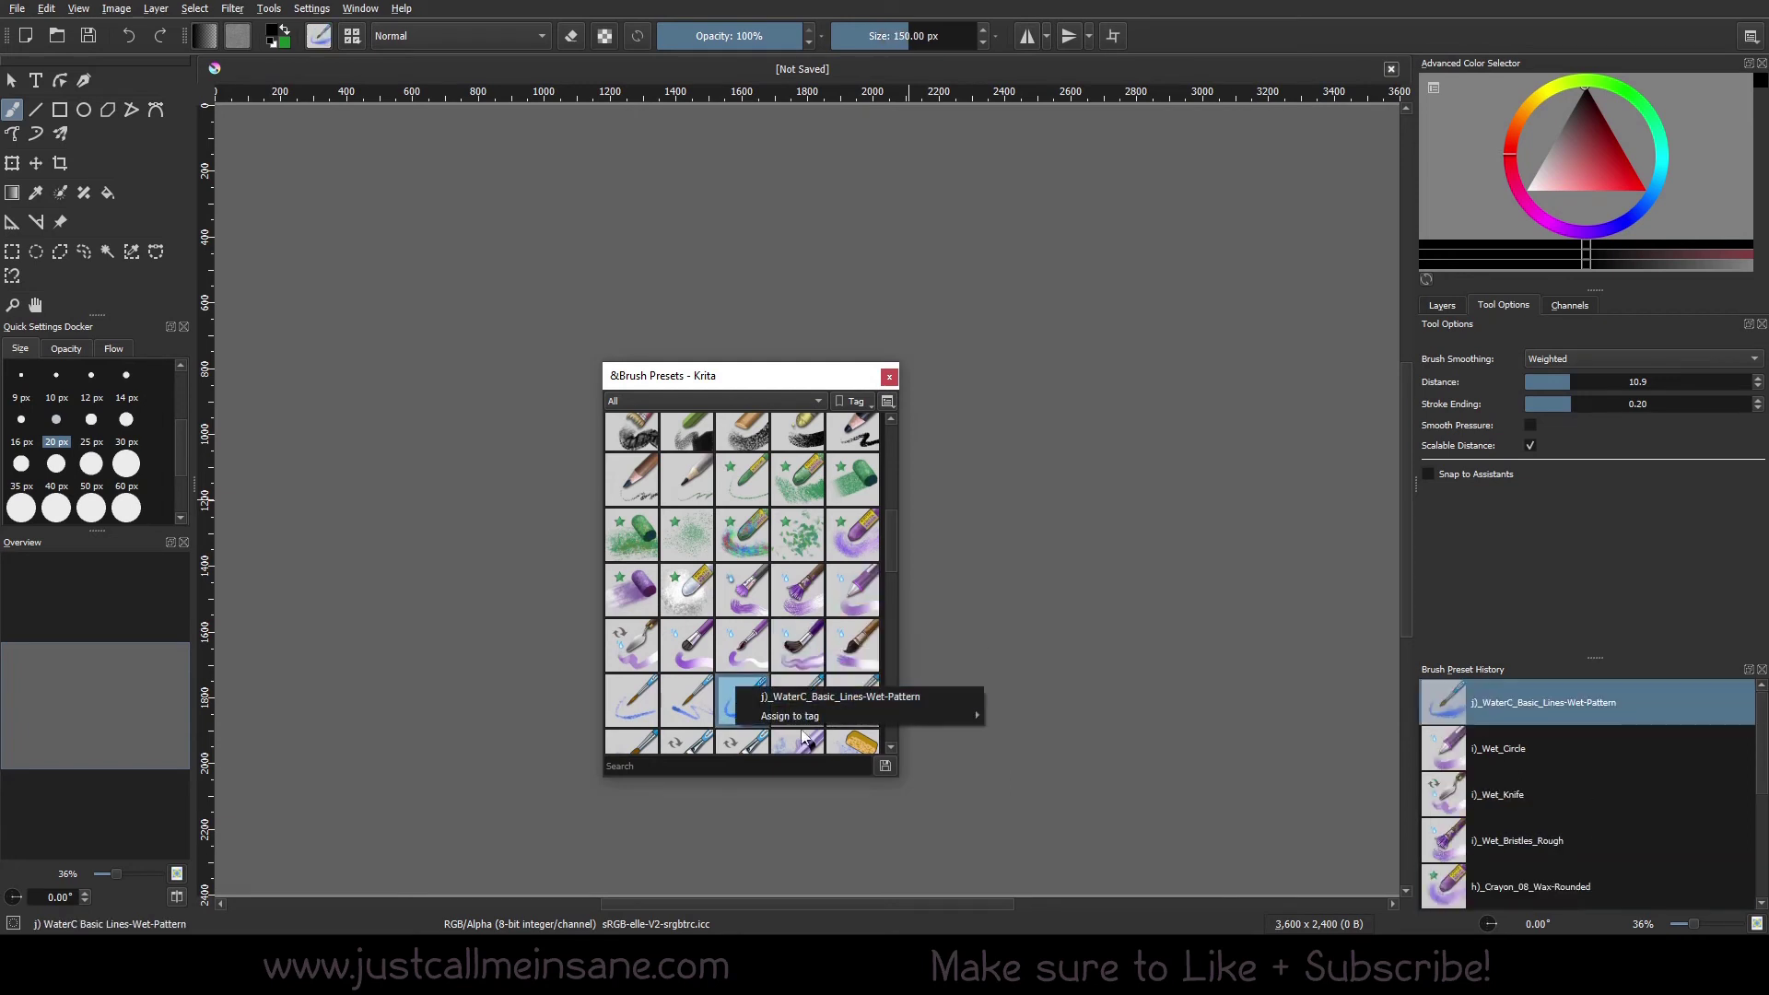
mouse_move(811, 717)
left_click(701, 710)
right_click(701, 710)
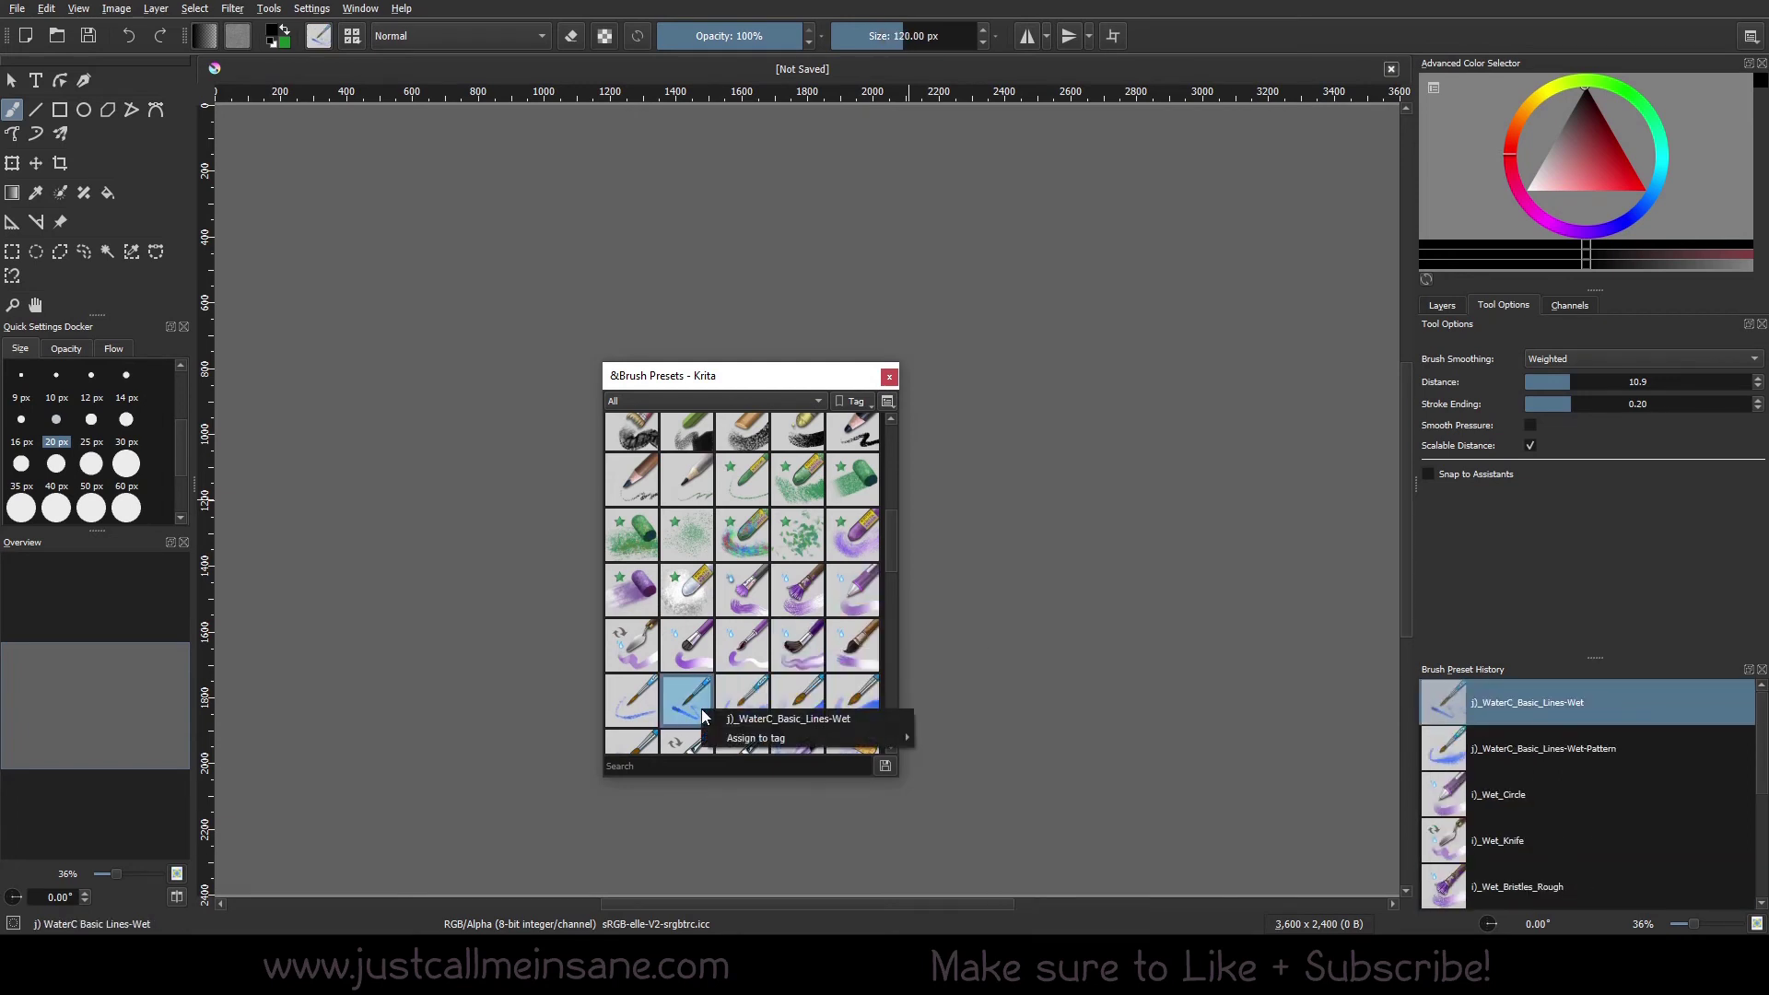
mouse_move(761, 745)
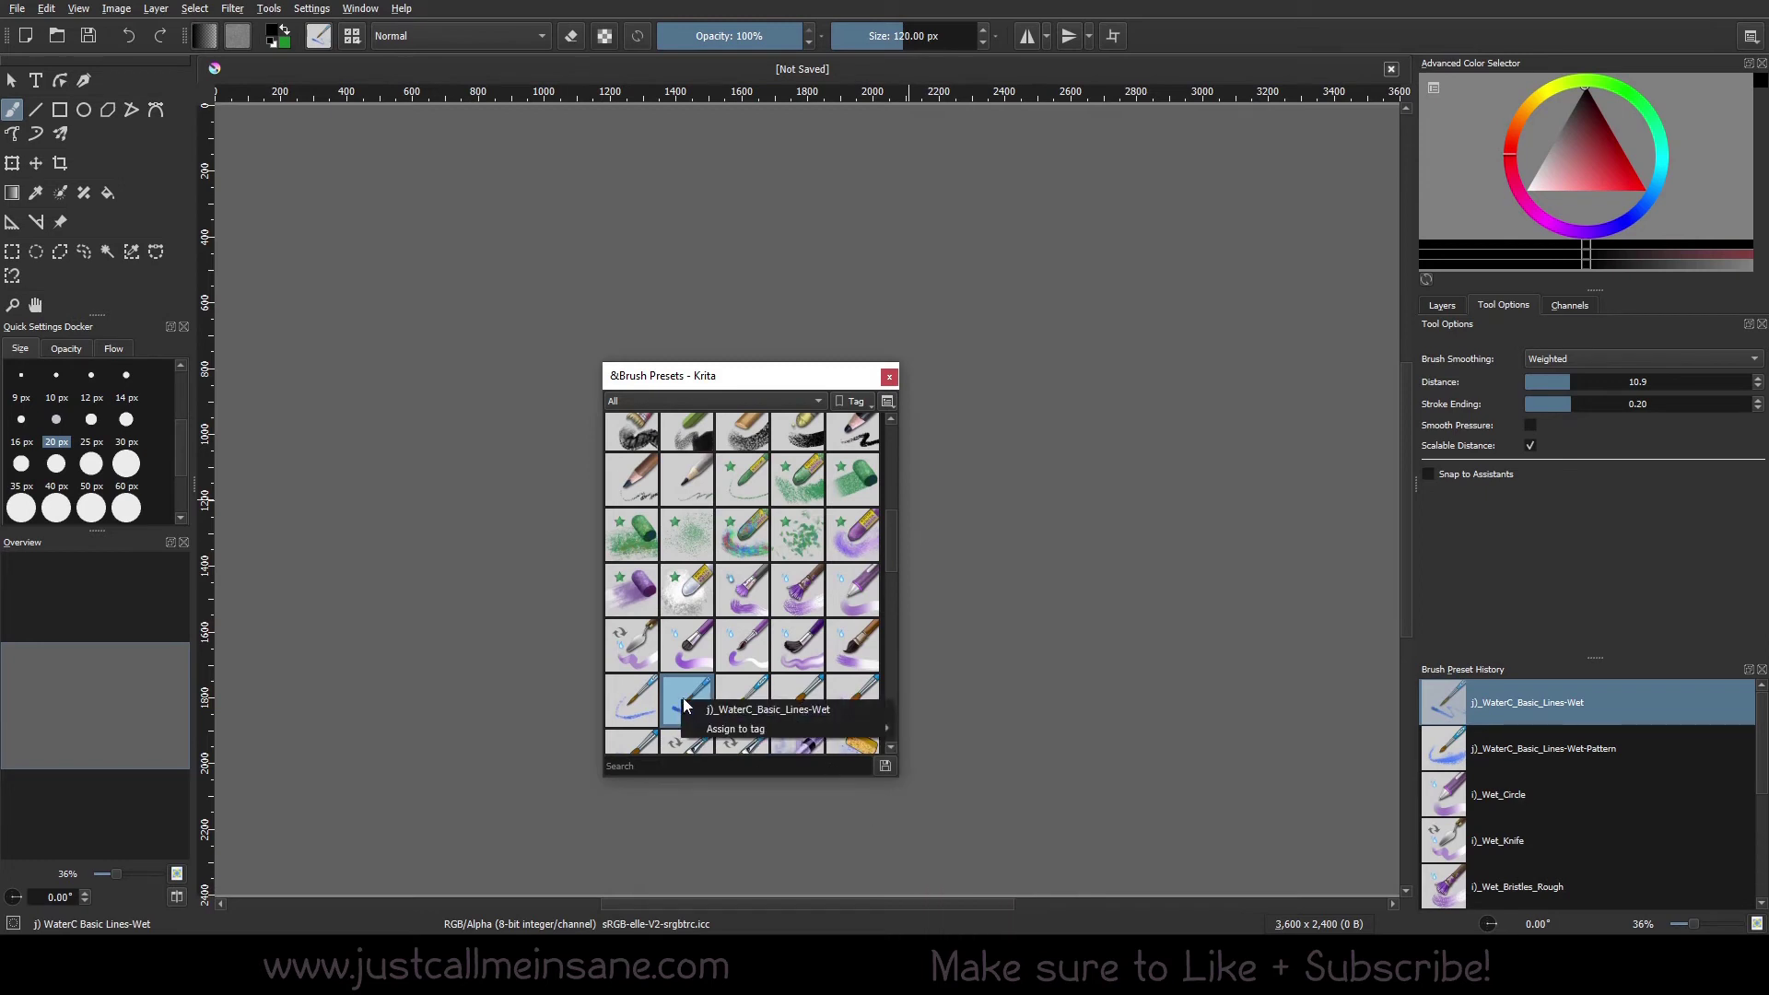
left_click(758, 655)
left_click(758, 656)
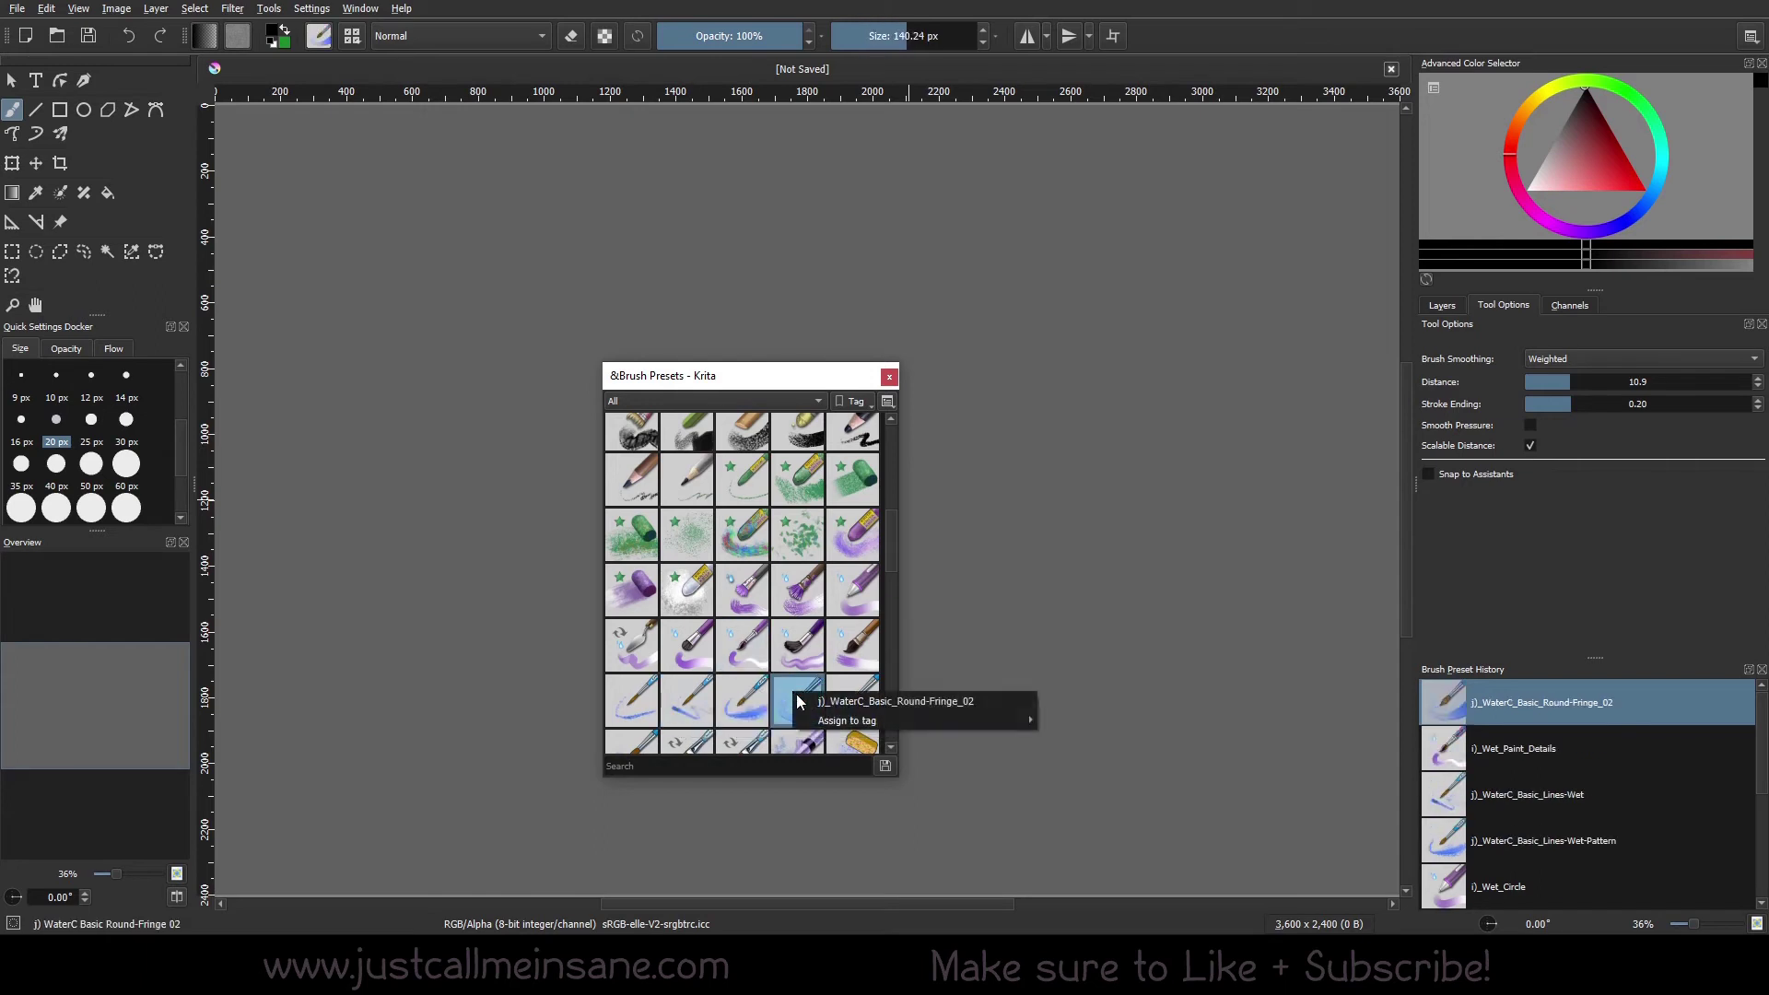
right_click(797, 700)
left_click(700, 659)
- Check tagging options for the WaterC_Spread-Pattern and WaterC_Spread presets
scroll(714, 681, "down", 2)
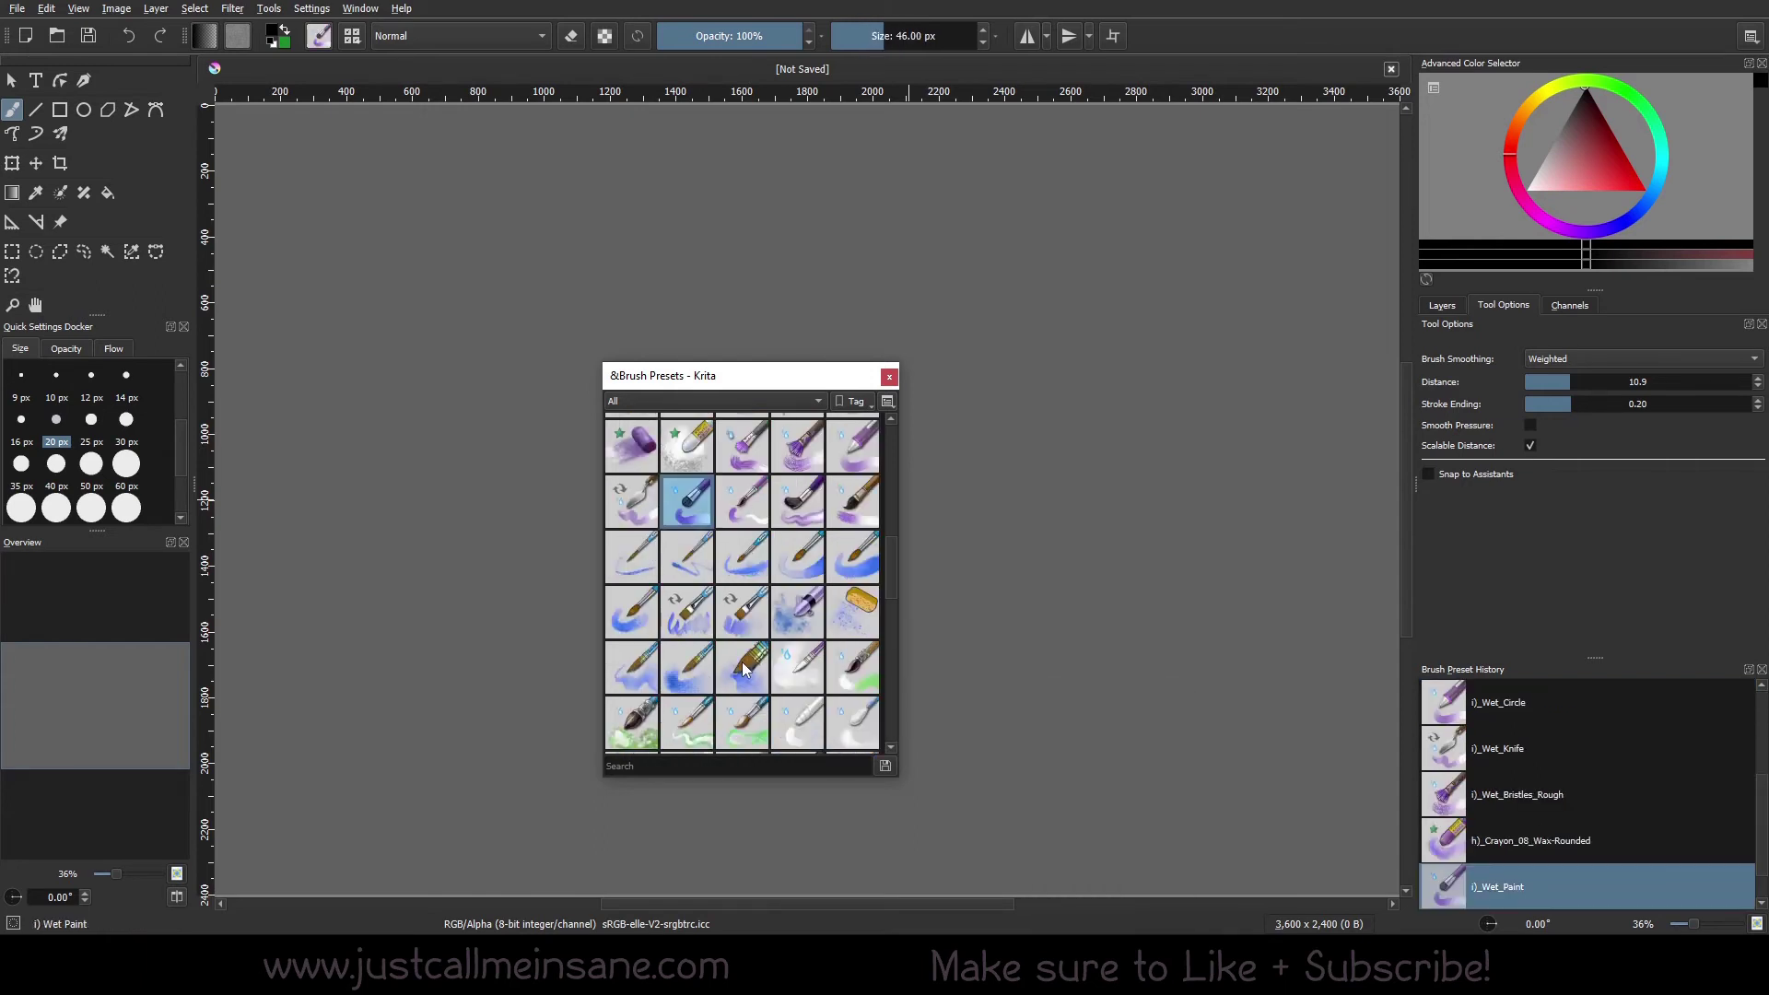
left_click(702, 668)
right_click(700, 666)
left_click(627, 666)
right_click(626, 666)
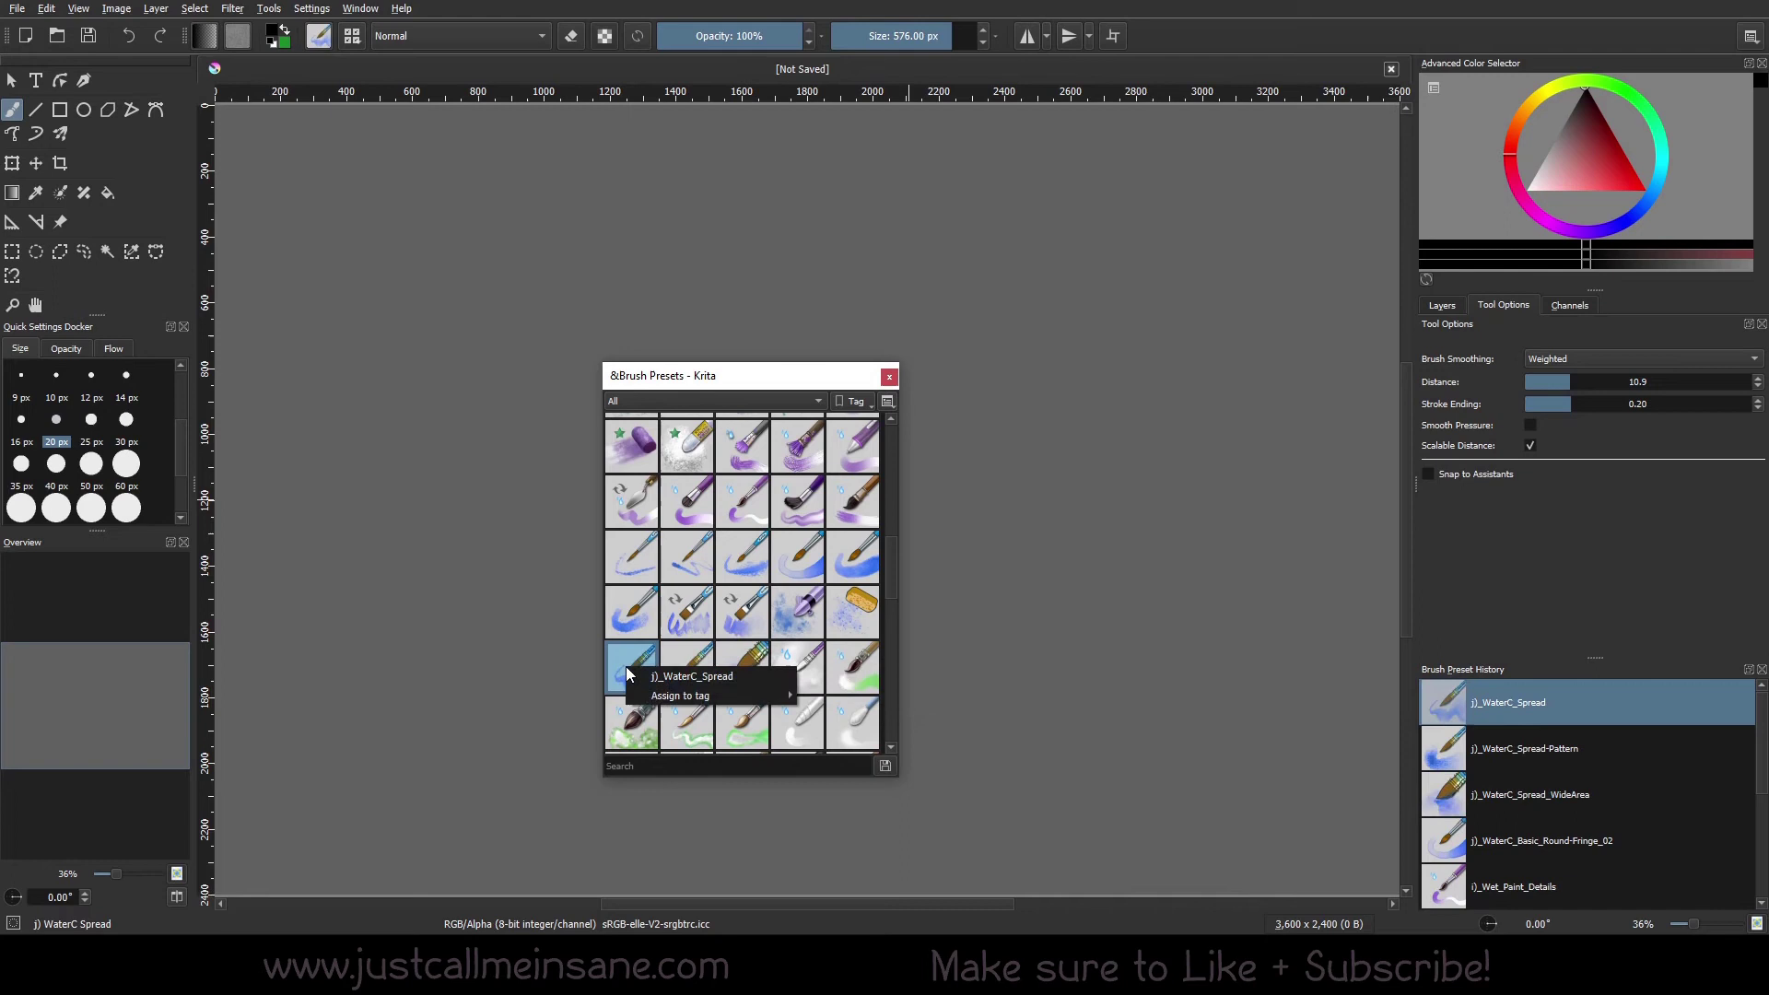
mouse_move(670, 695)
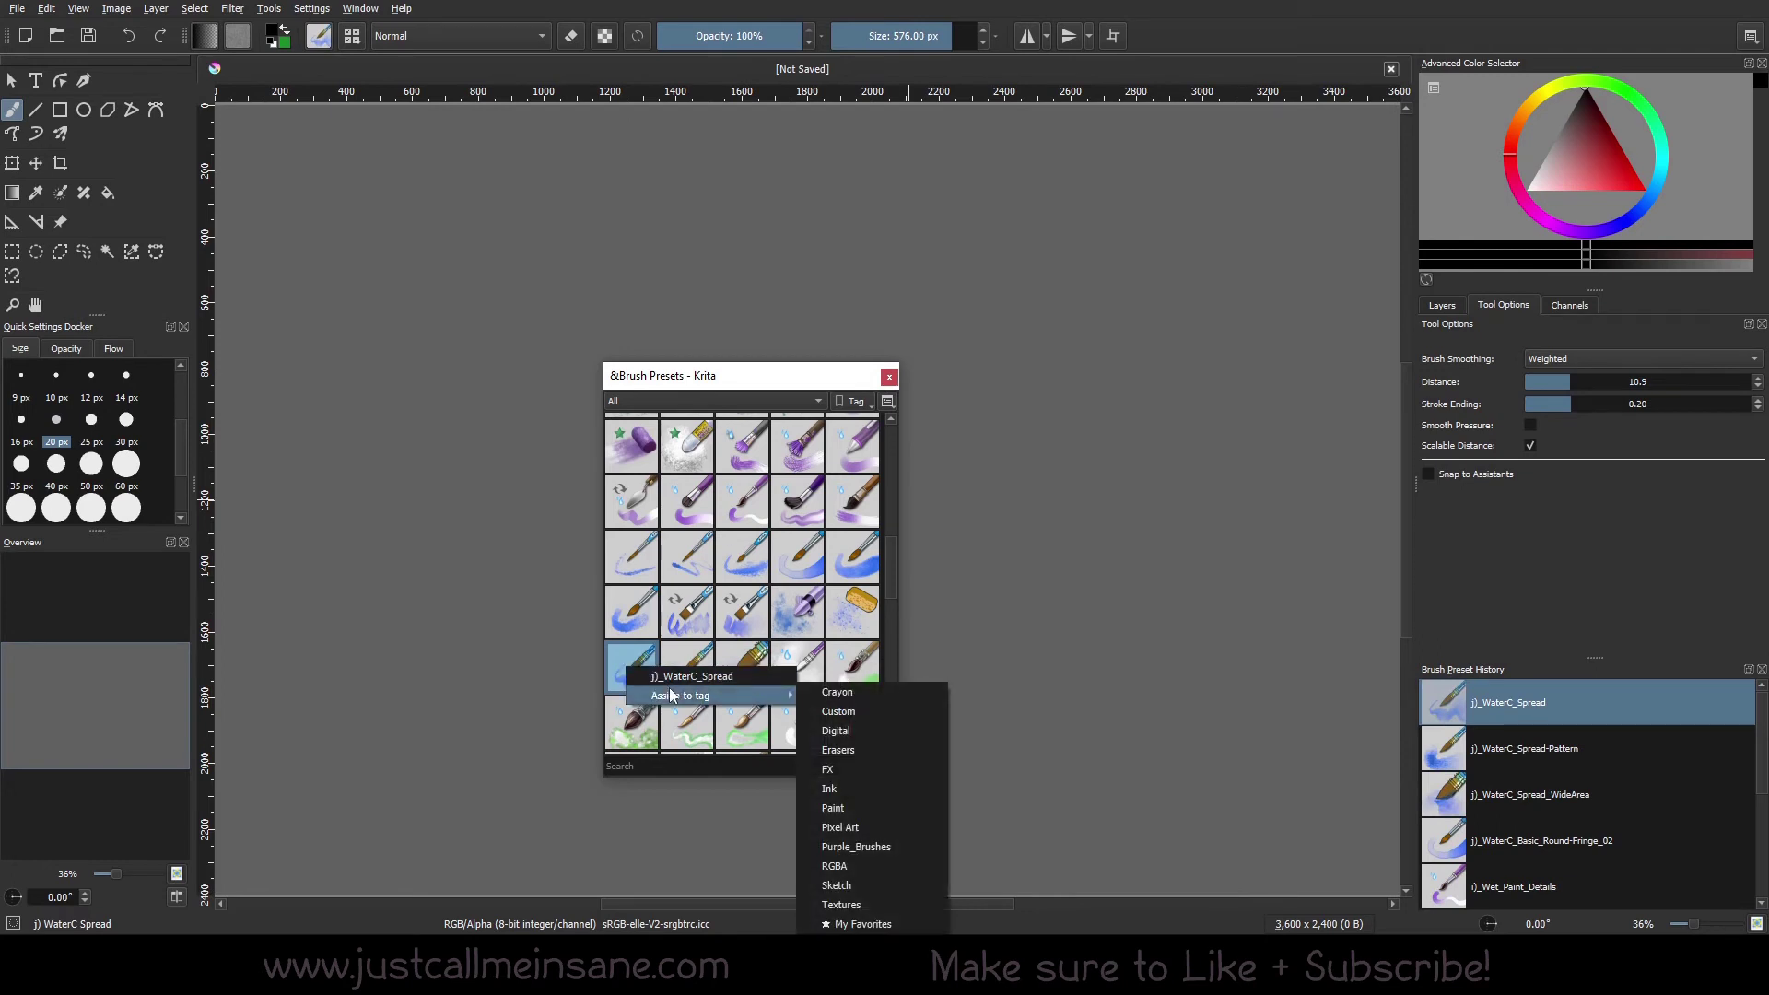
- Pick the j)_WaterC_Flat_Big-Grain_Tilt brush and create a new tag named Watercolor
key("Escape")
key("Escape")
left_click(687, 613)
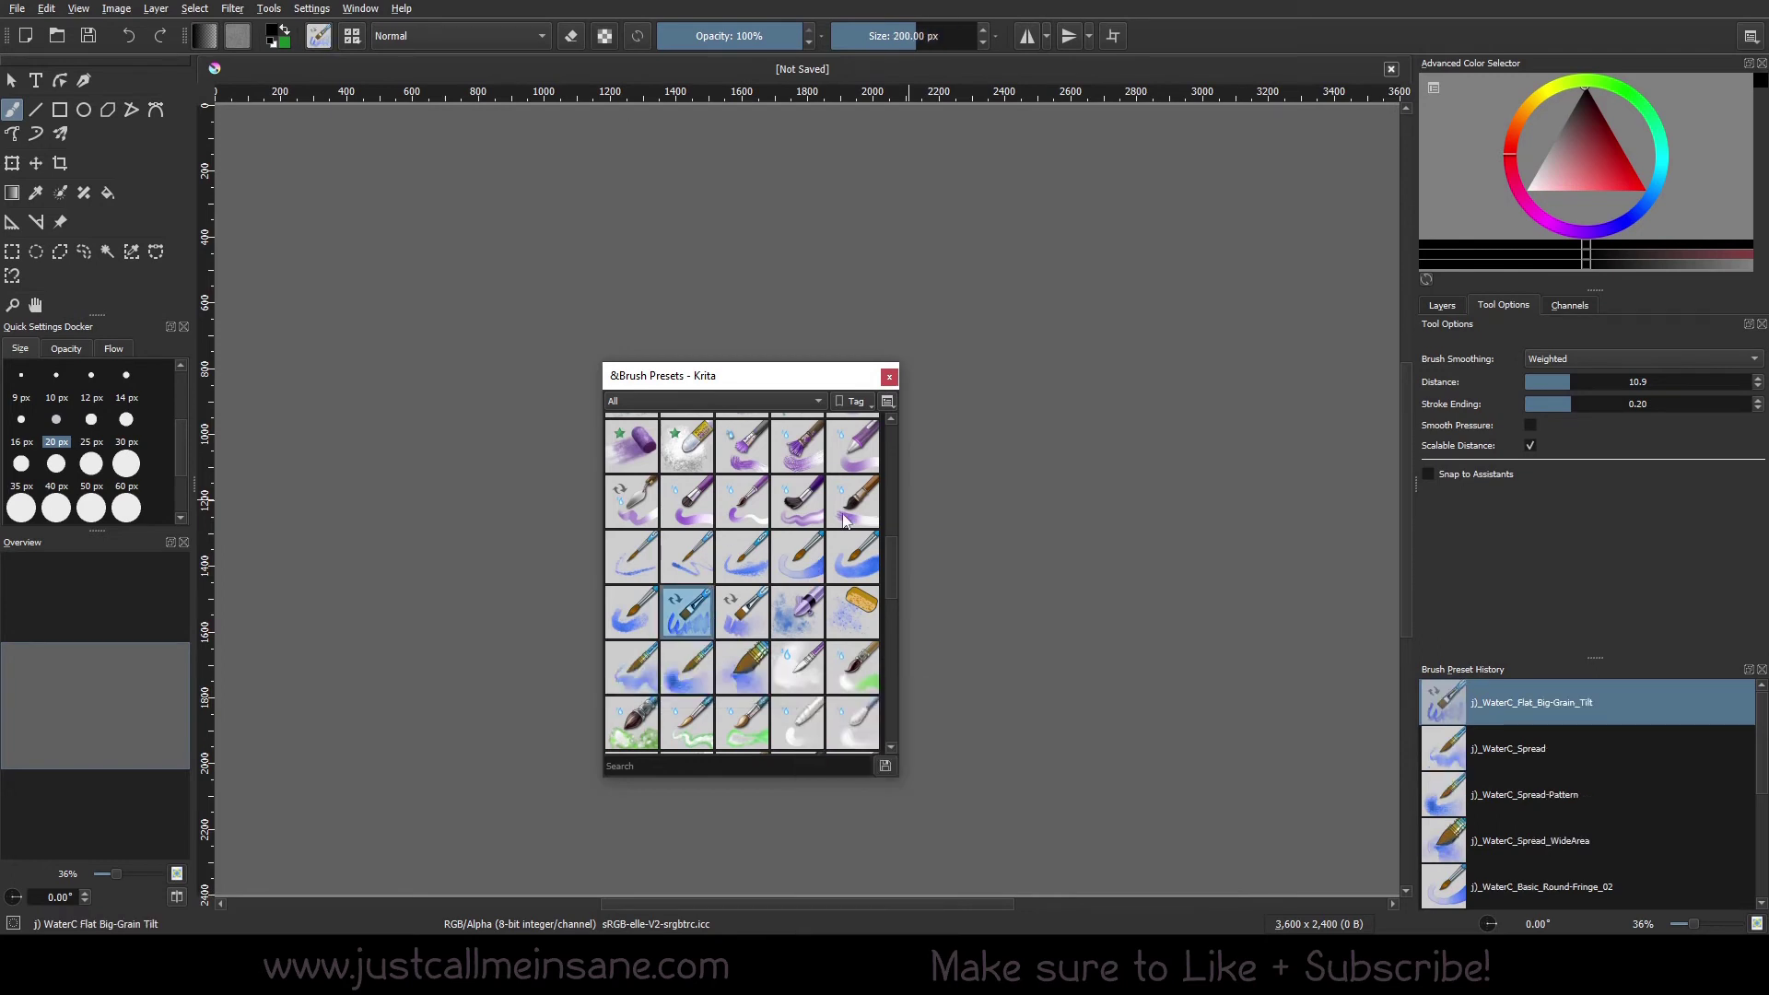
left_click(864, 401)
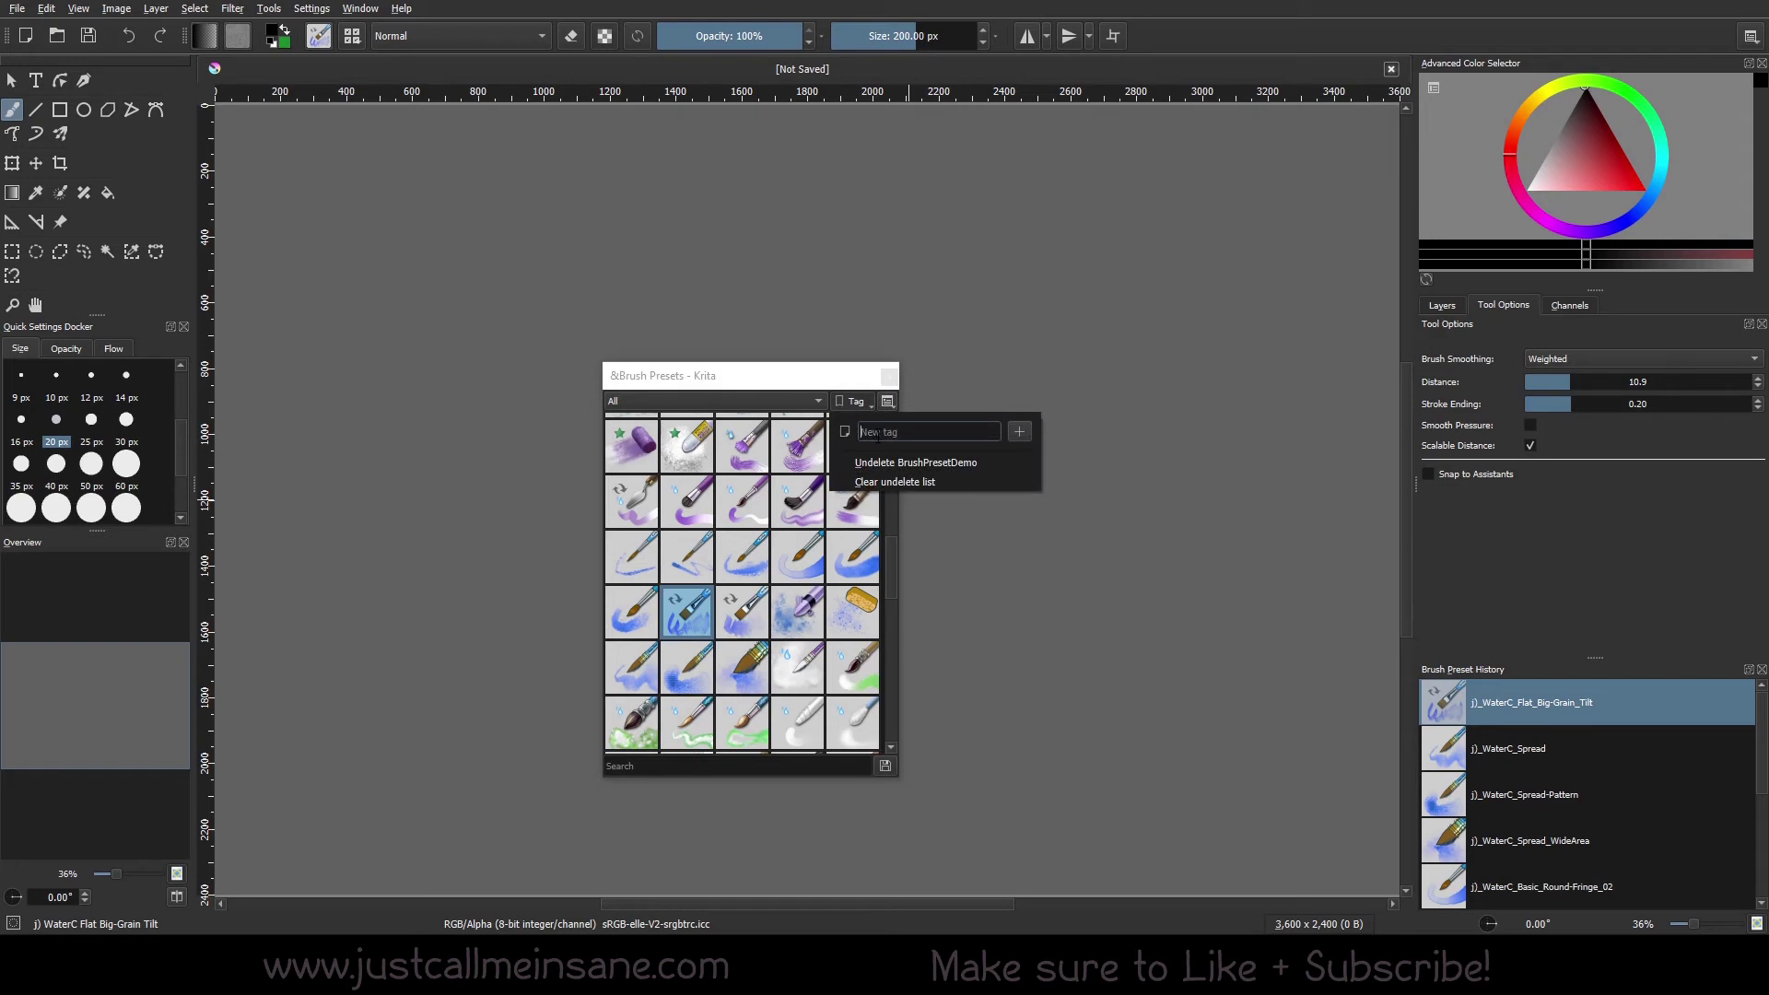
type("Watercolor")
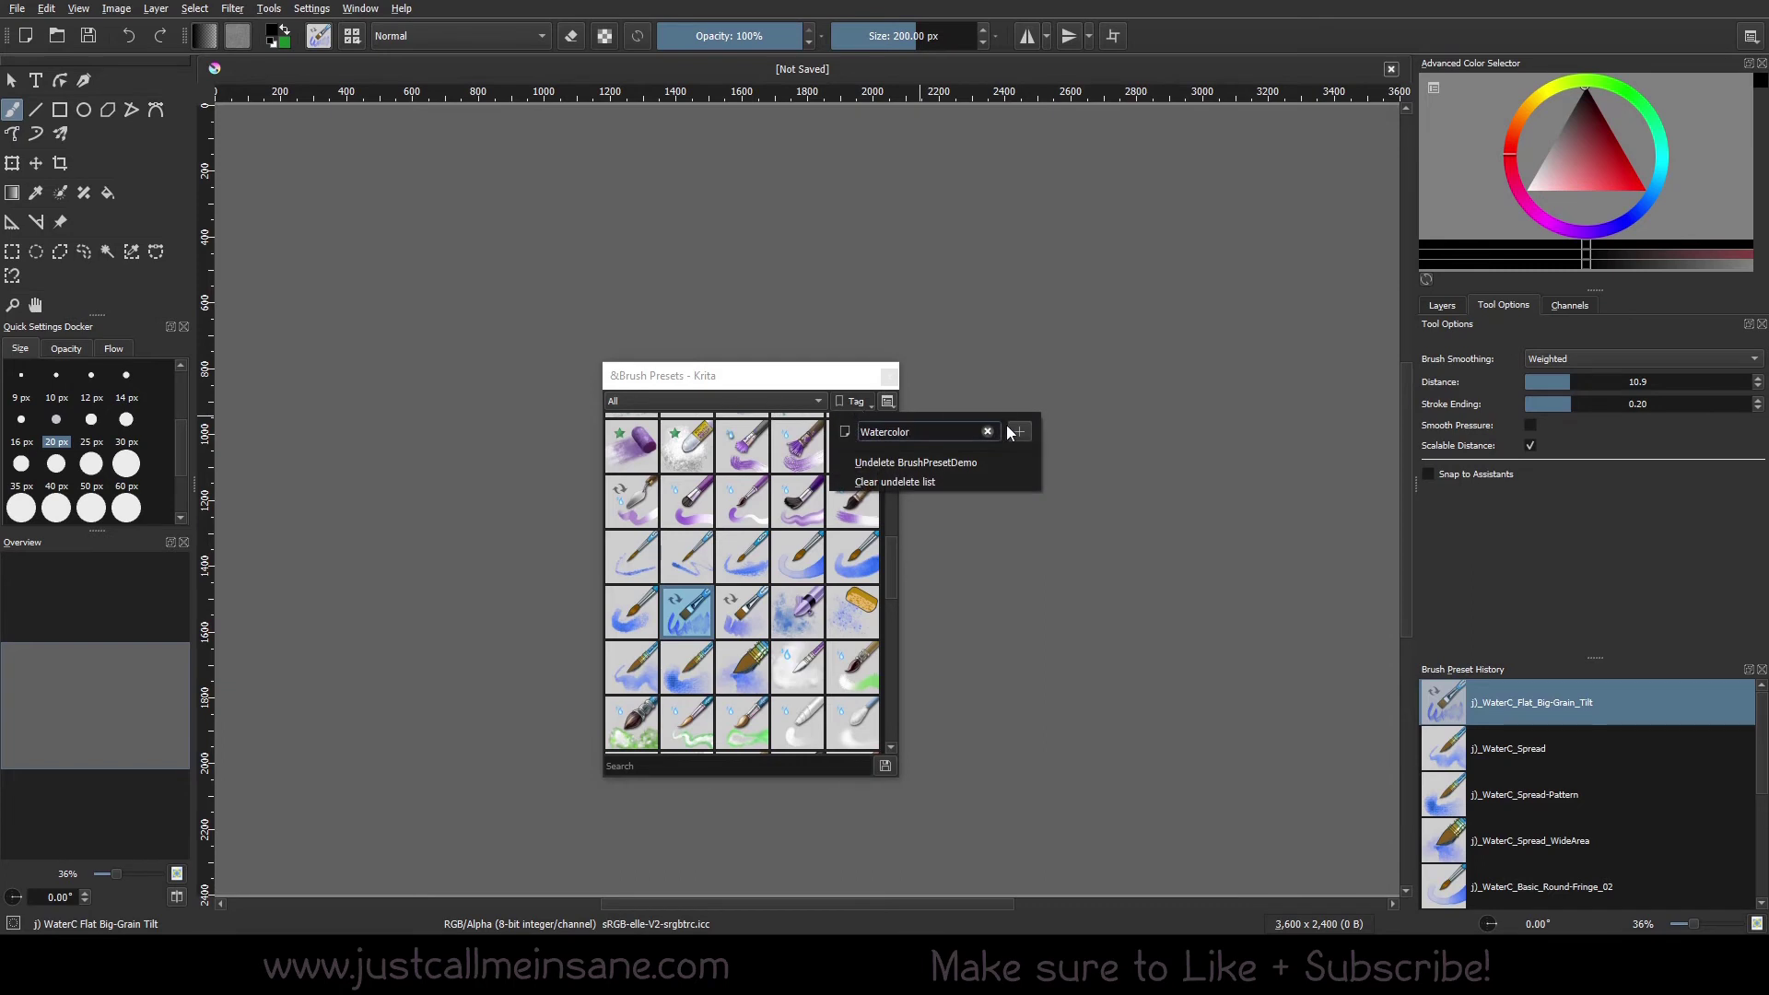
left_click(1009, 429)
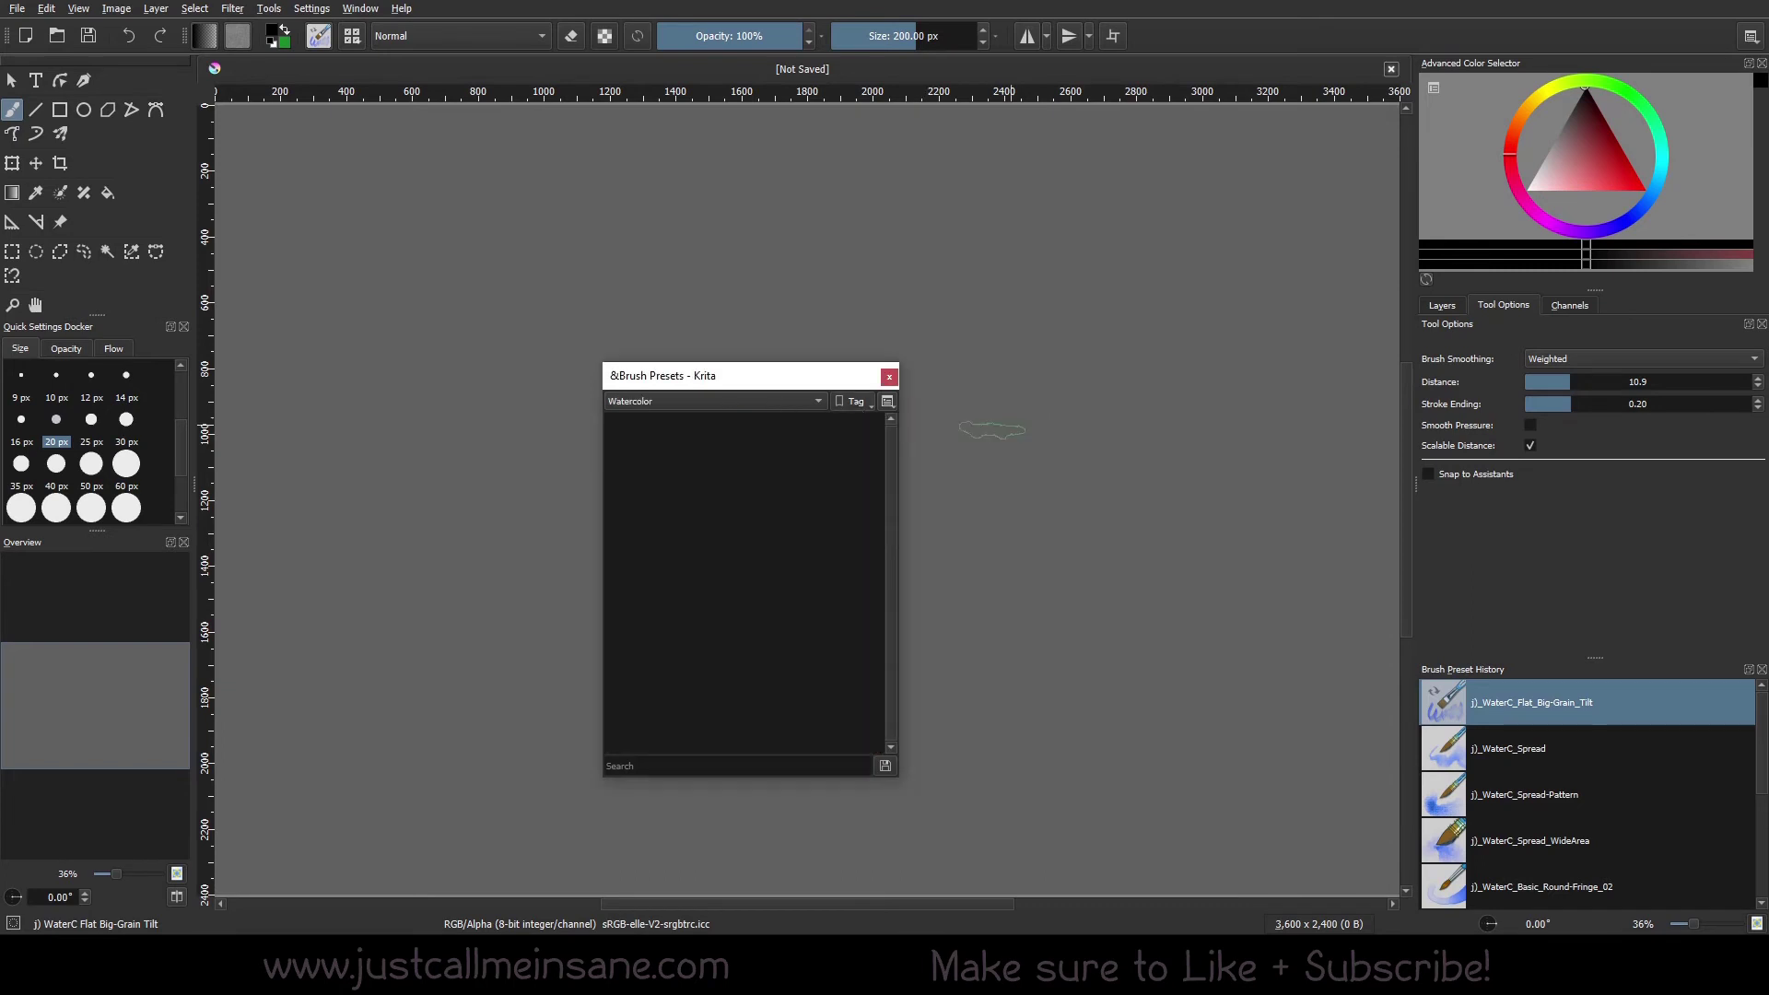
- Show all presets again and assign WaterC_Basic_Lines-Dry to the Watercolor tag
left_click(693, 400)
left_click(672, 163)
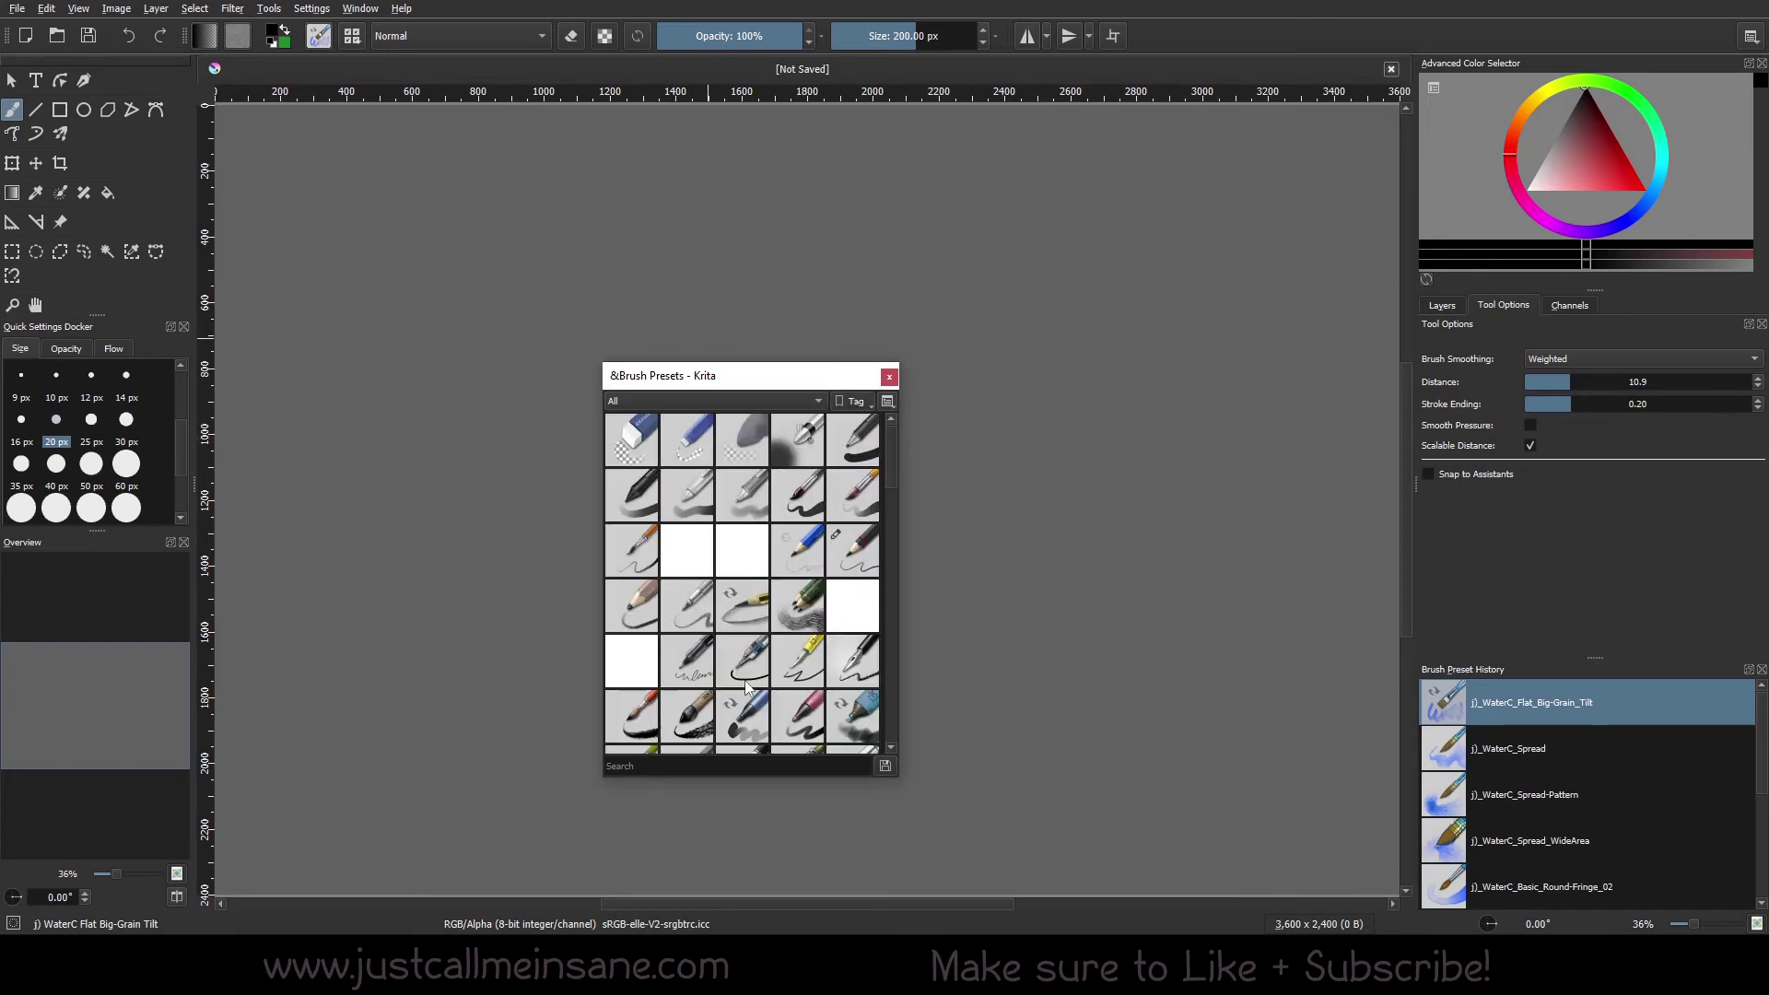
scroll(746, 676, "down", 5)
right_click(632, 584)
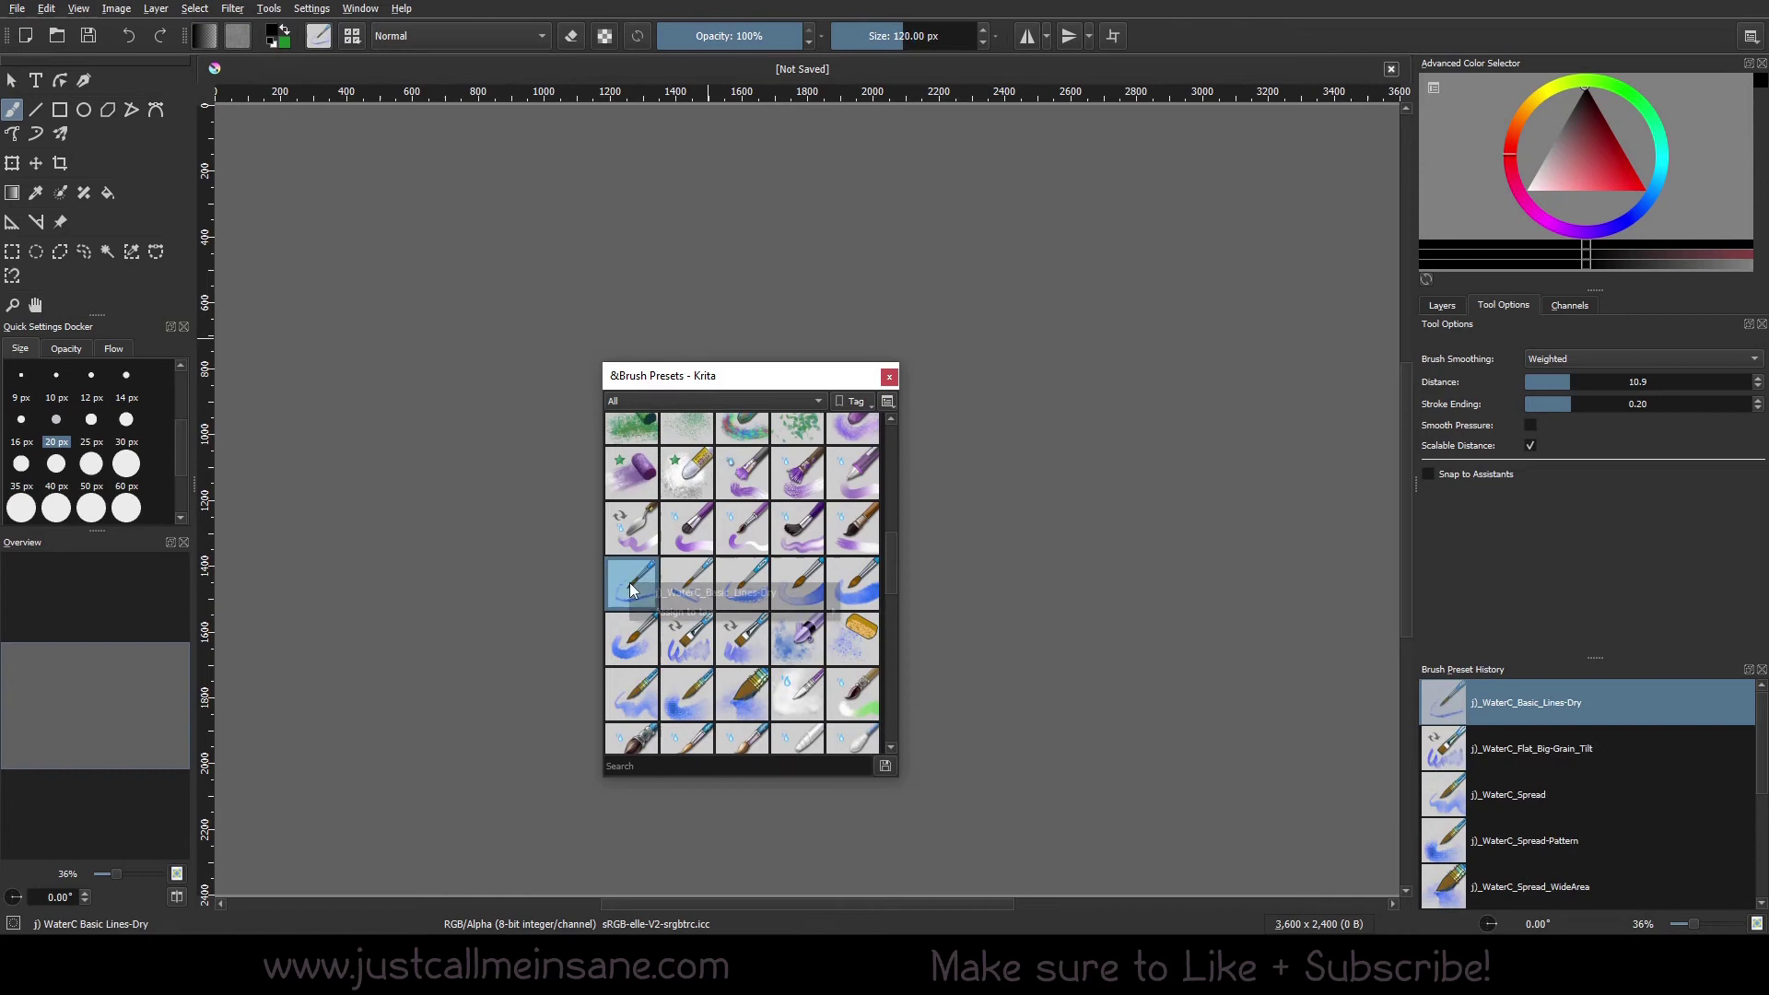
mouse_move(650, 611)
left_click(917, 828)
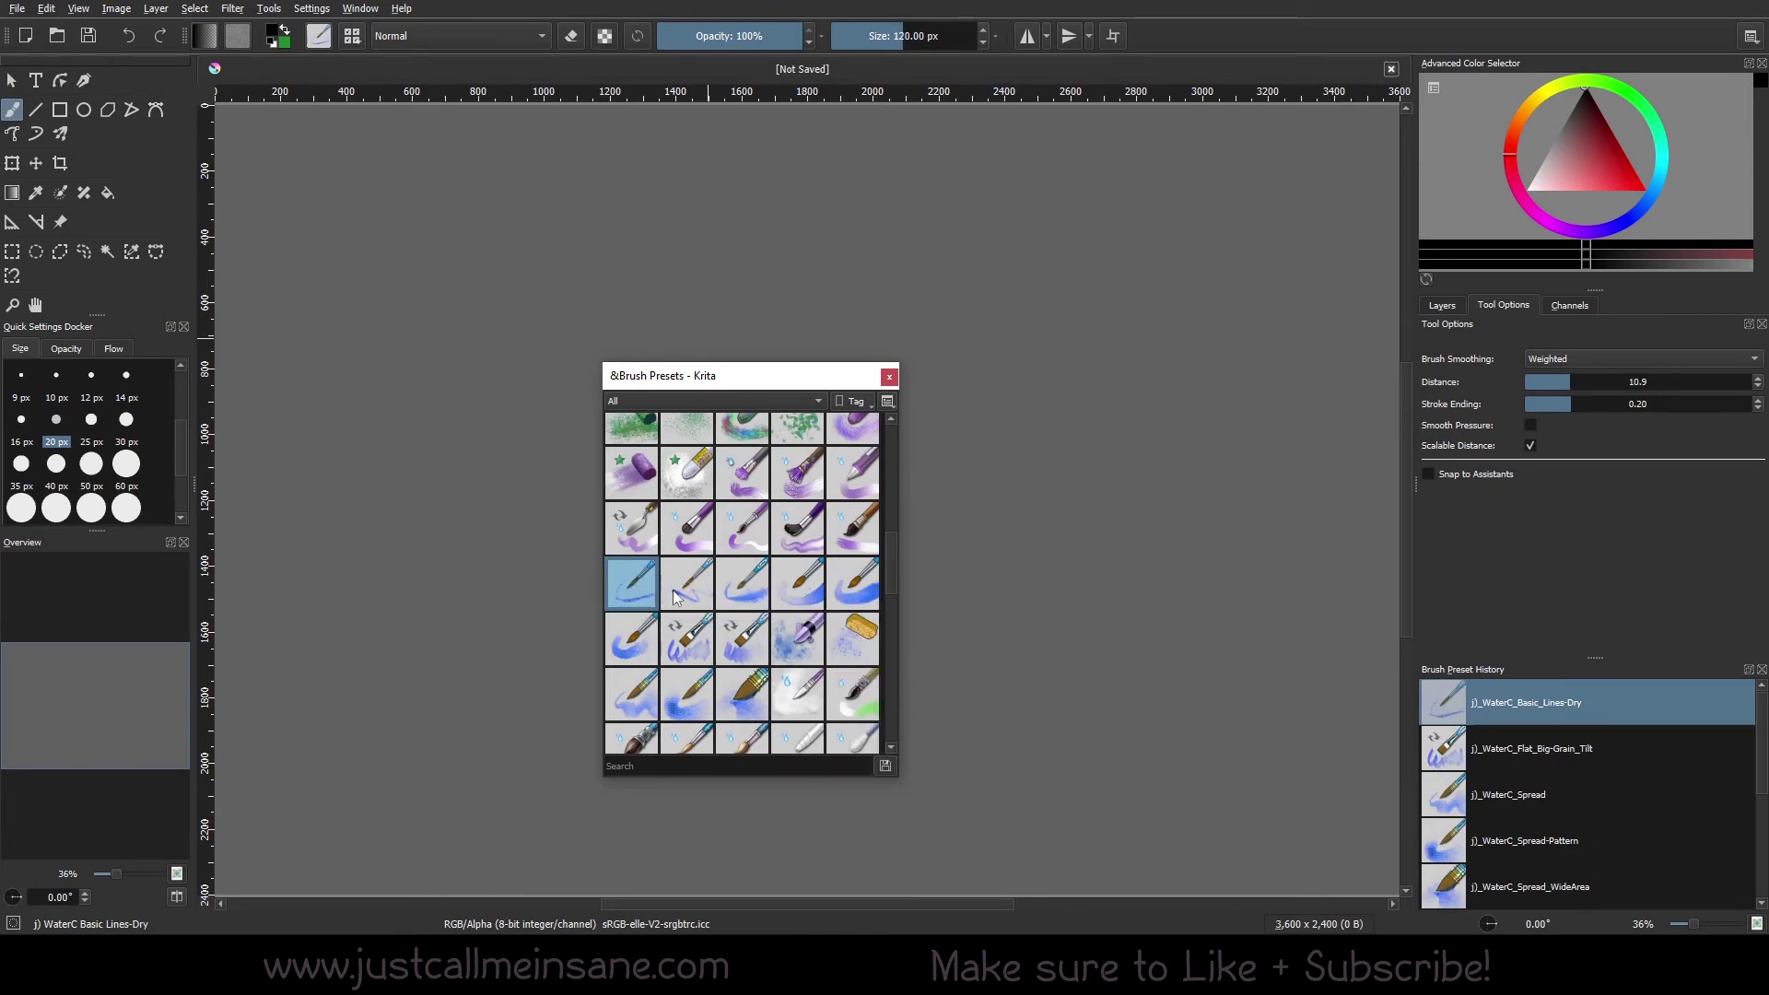
- Add the Lines-Wet, Round-Grain and Special_Blobs watercolour presets to the Watercolor tag
right_click(653, 564)
left_click(678, 582)
right_click(678, 582)
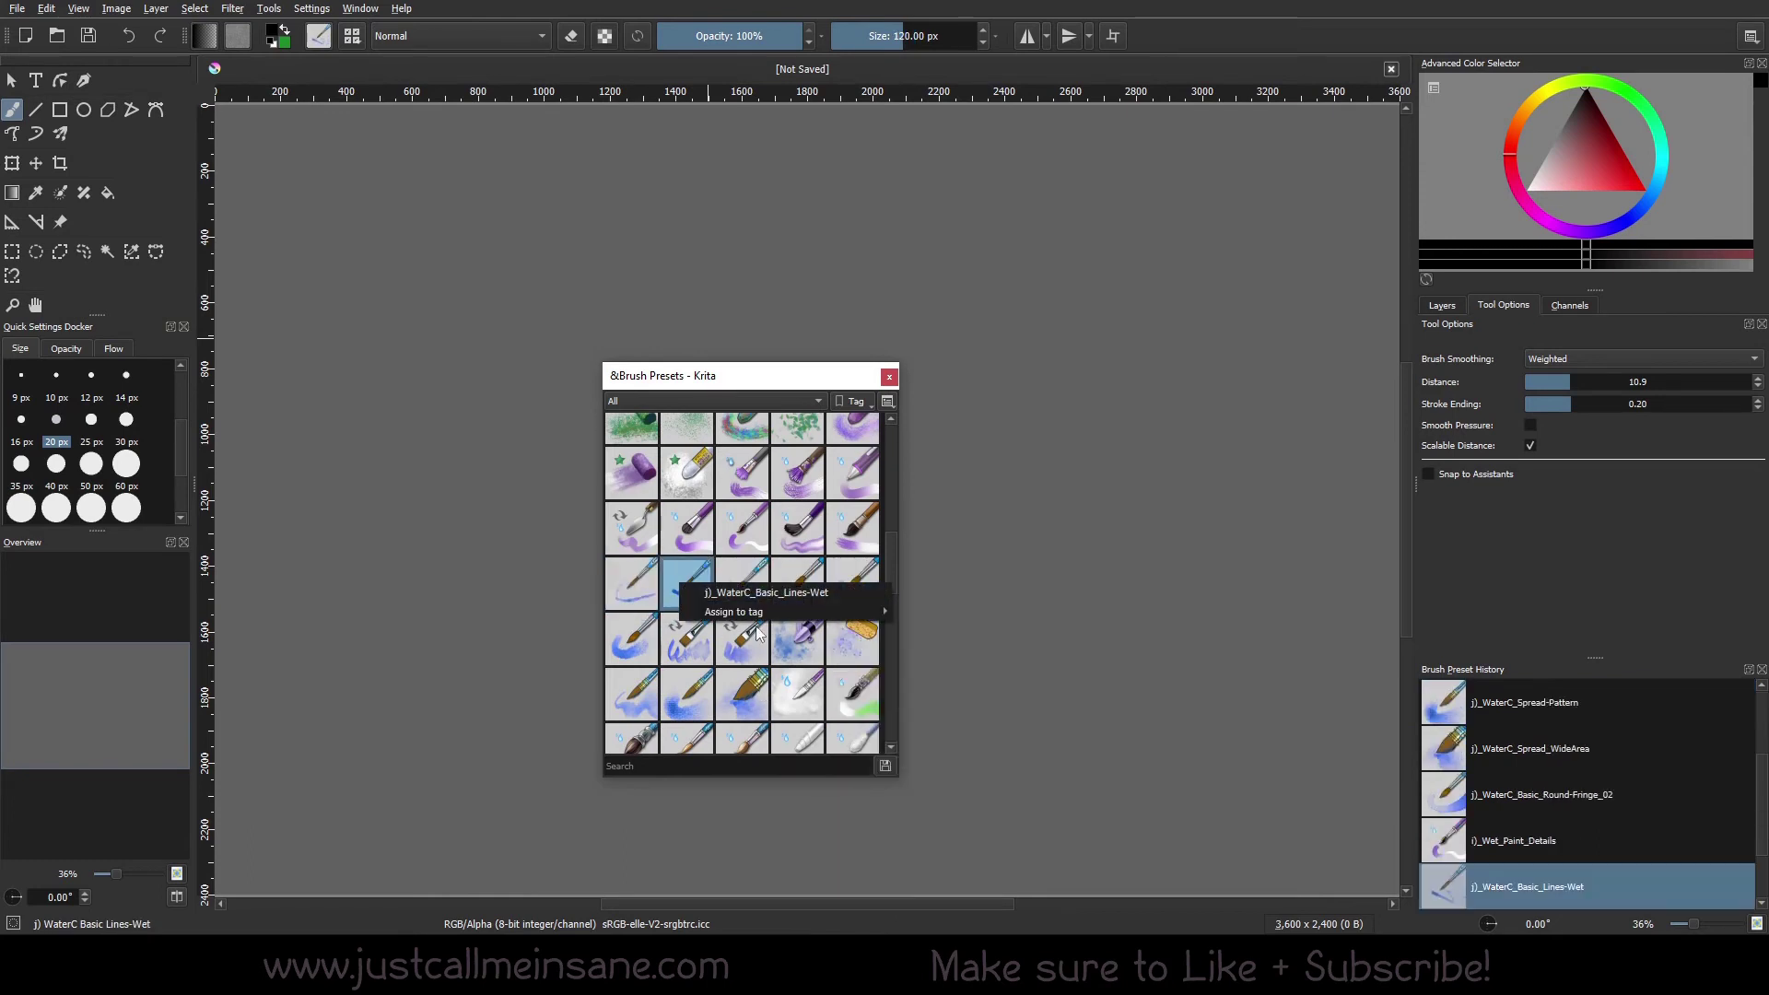
key("Escape")
right_click(829, 586)
right_click(876, 609)
mouse_move(931, 641)
left_click(1142, 853)
right_click(635, 623)
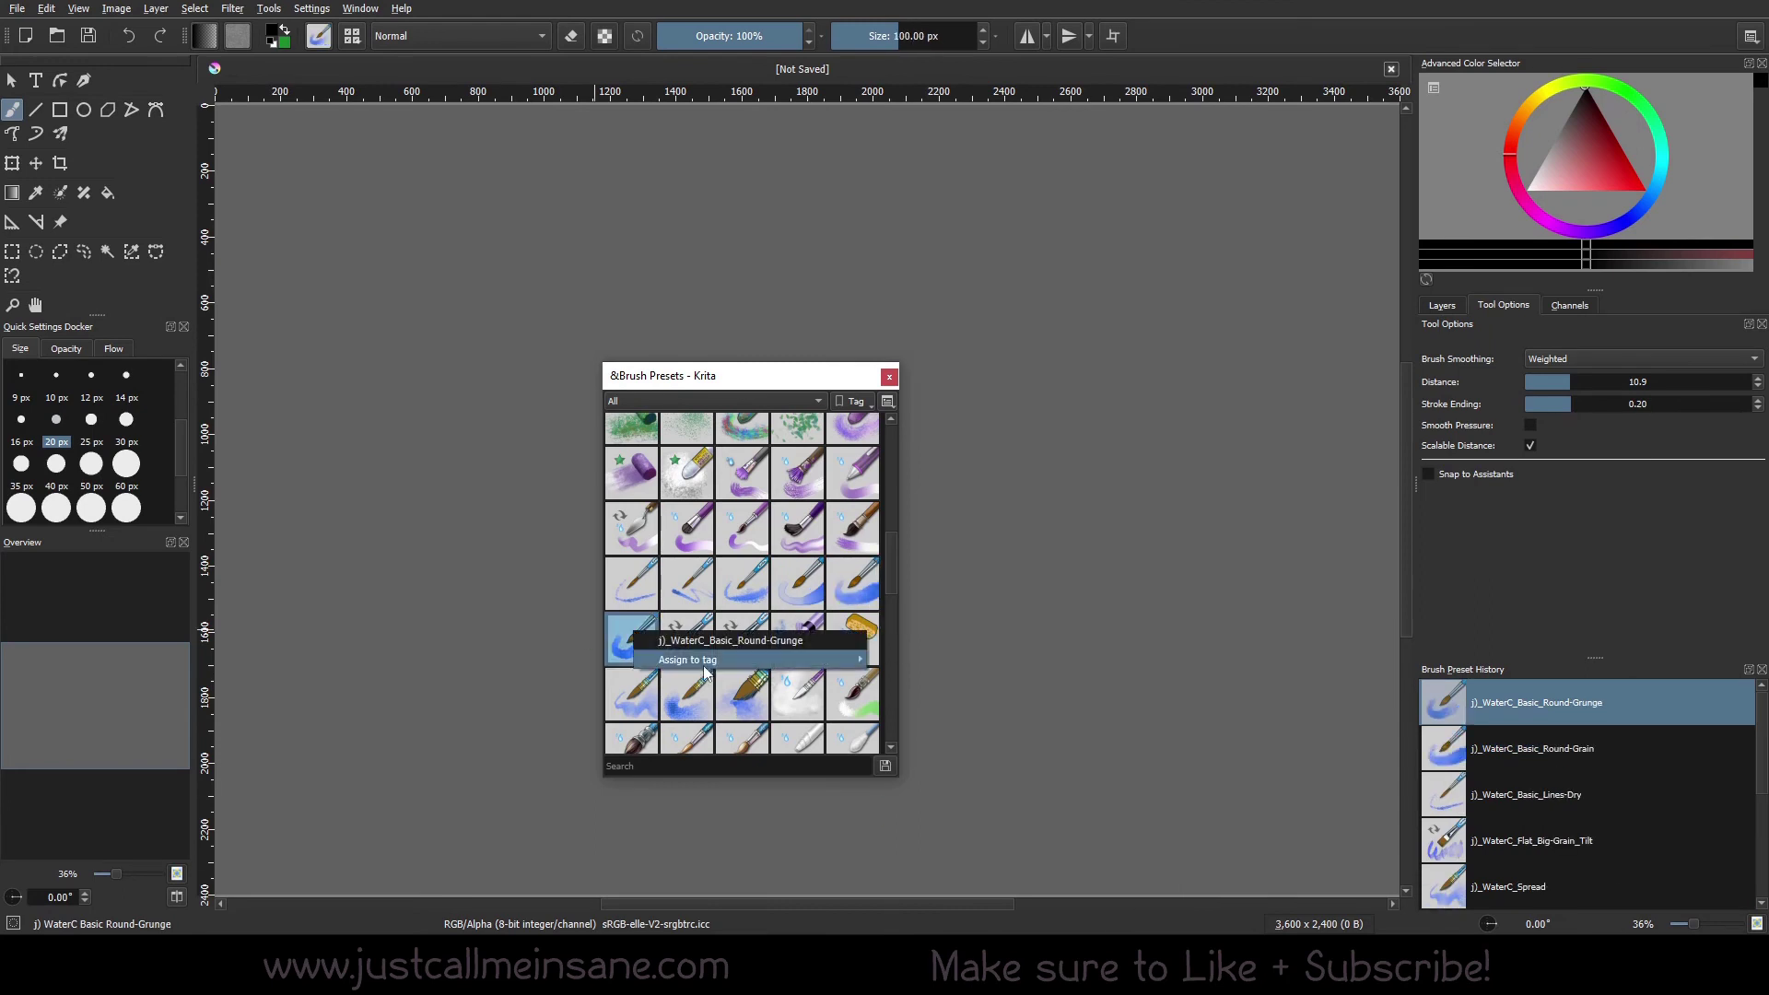
right_click(692, 651)
right_click(800, 629)
mouse_move(852, 656)
left_click(1053, 887)
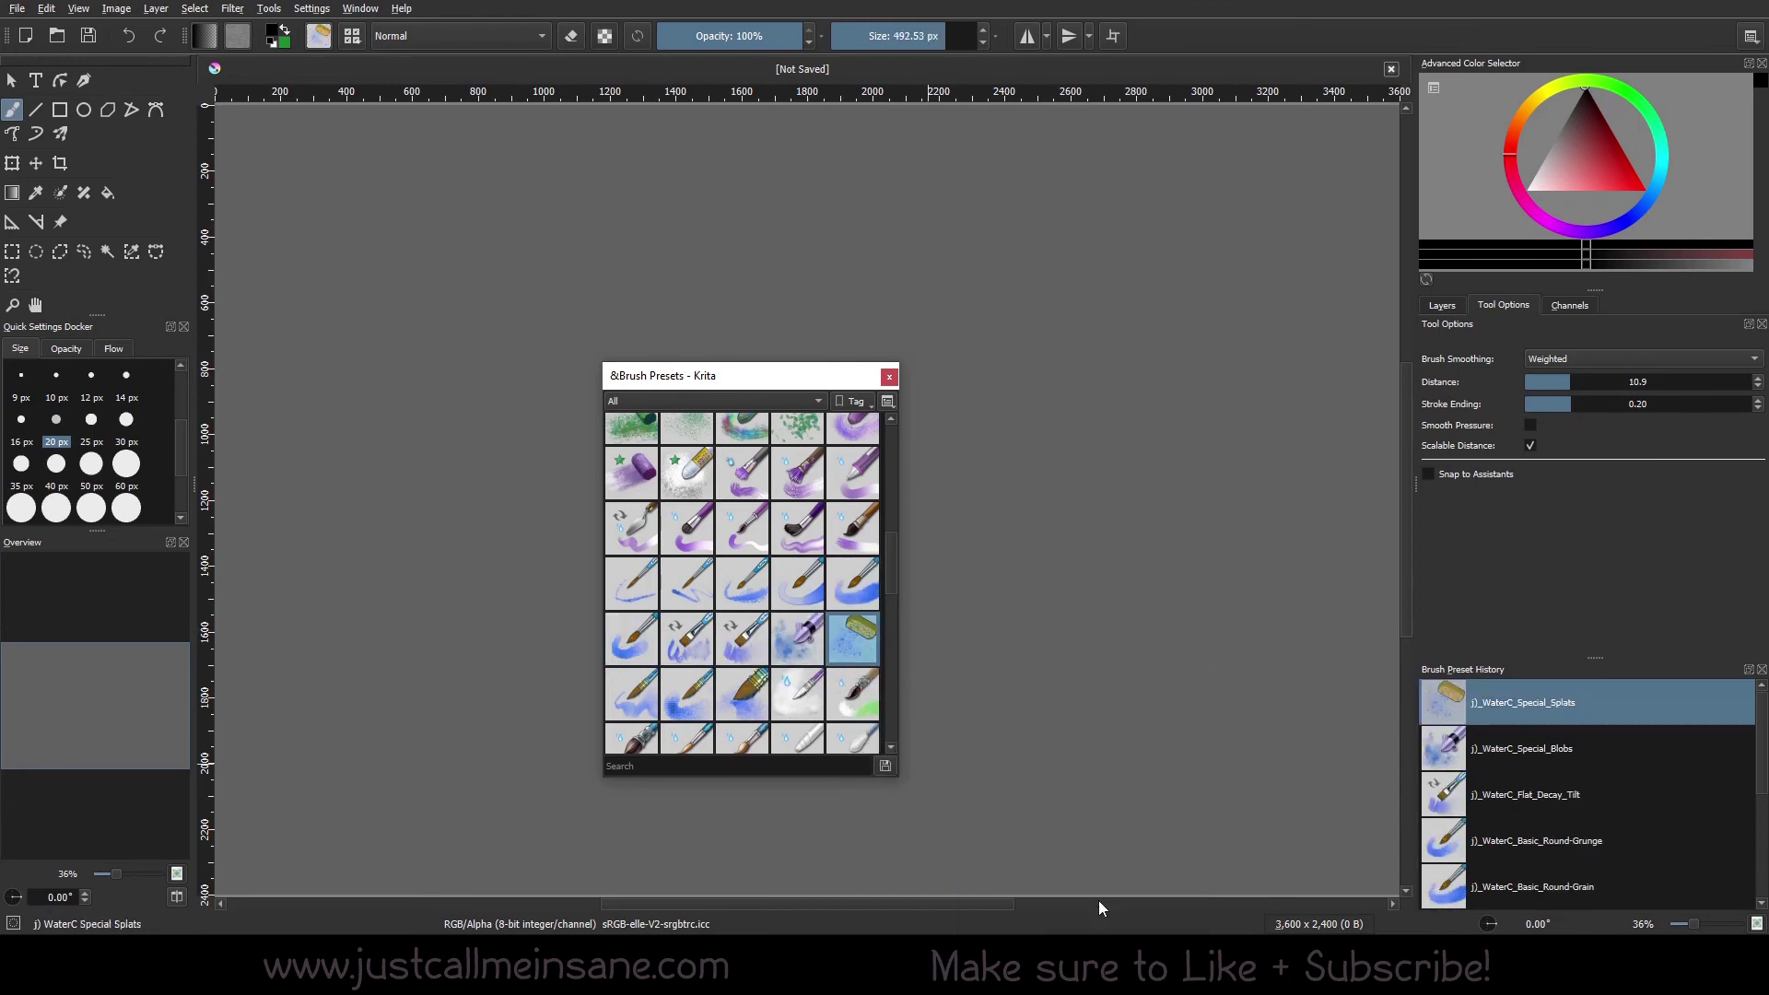
- Add Spread_WideArea, two further watercolour presets and Water-Pattern to the Watercolor tag
scroll(742, 571, "down", 3)
right_click(744, 563)
mouse_move(829, 590)
left_click(1013, 822)
right_click(812, 556)
mouse_move(897, 583)
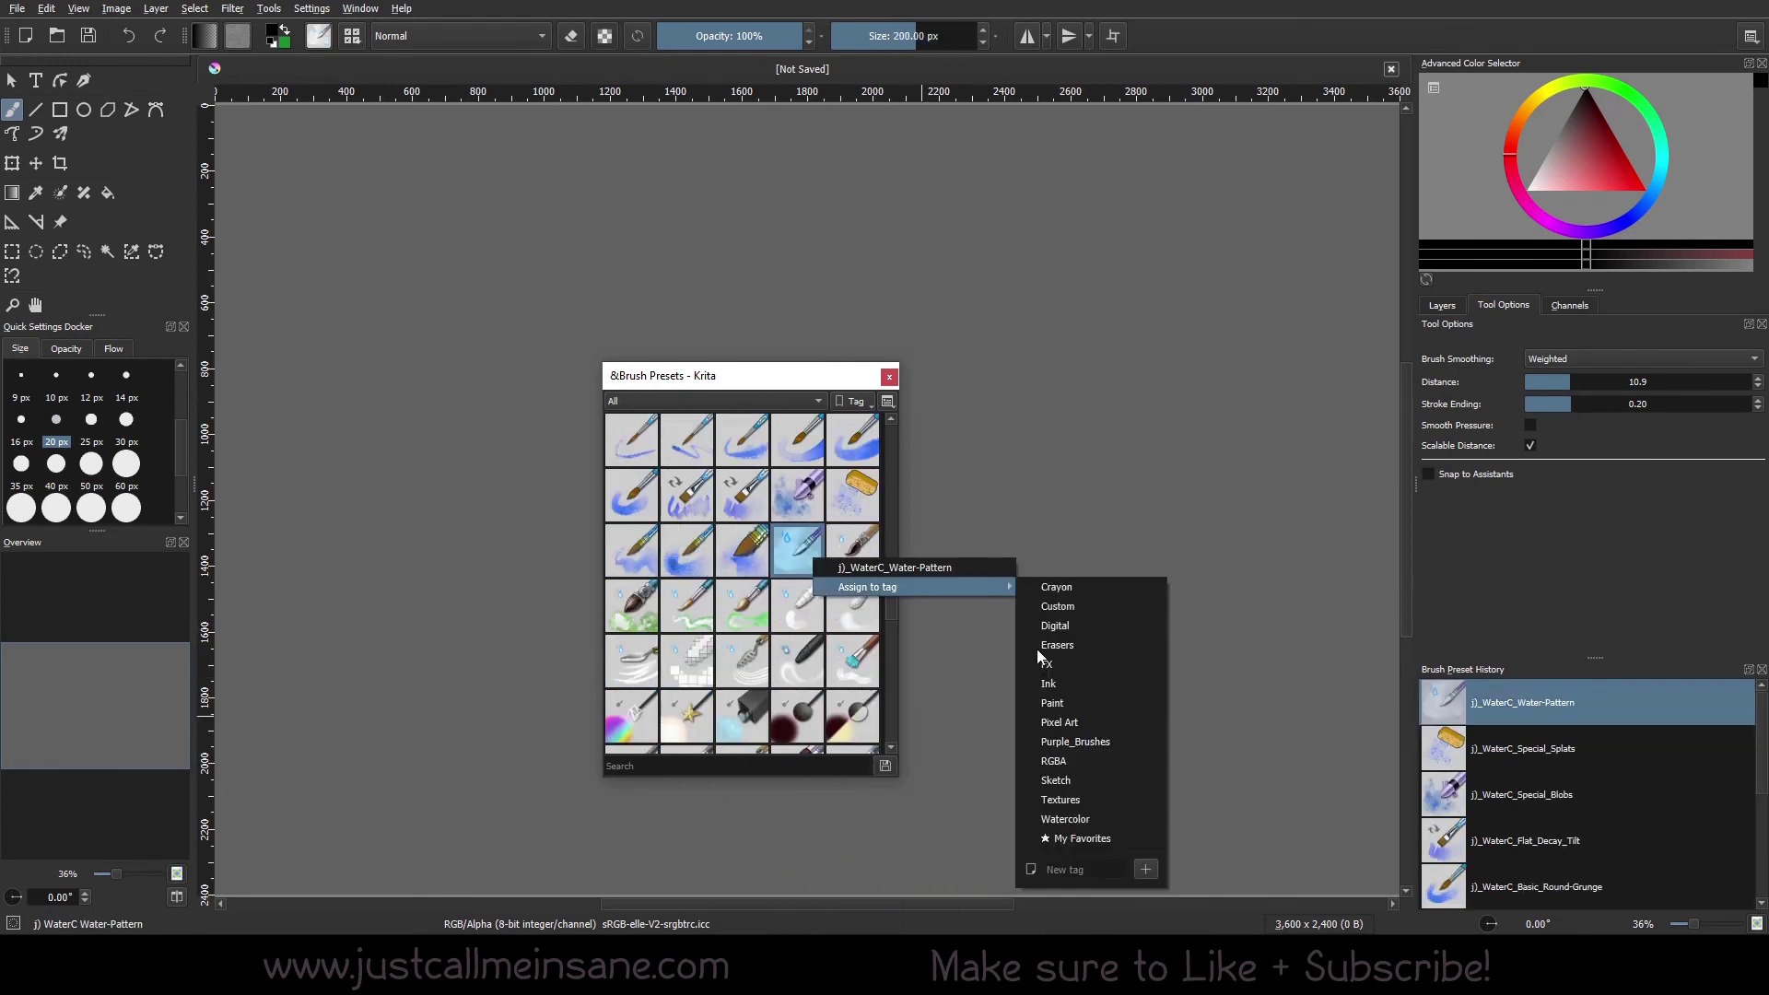
left_click(1059, 818)
right_click(841, 536)
mouse_move(962, 566)
left_click(1097, 815)
right_click(661, 579)
left_click(651, 603)
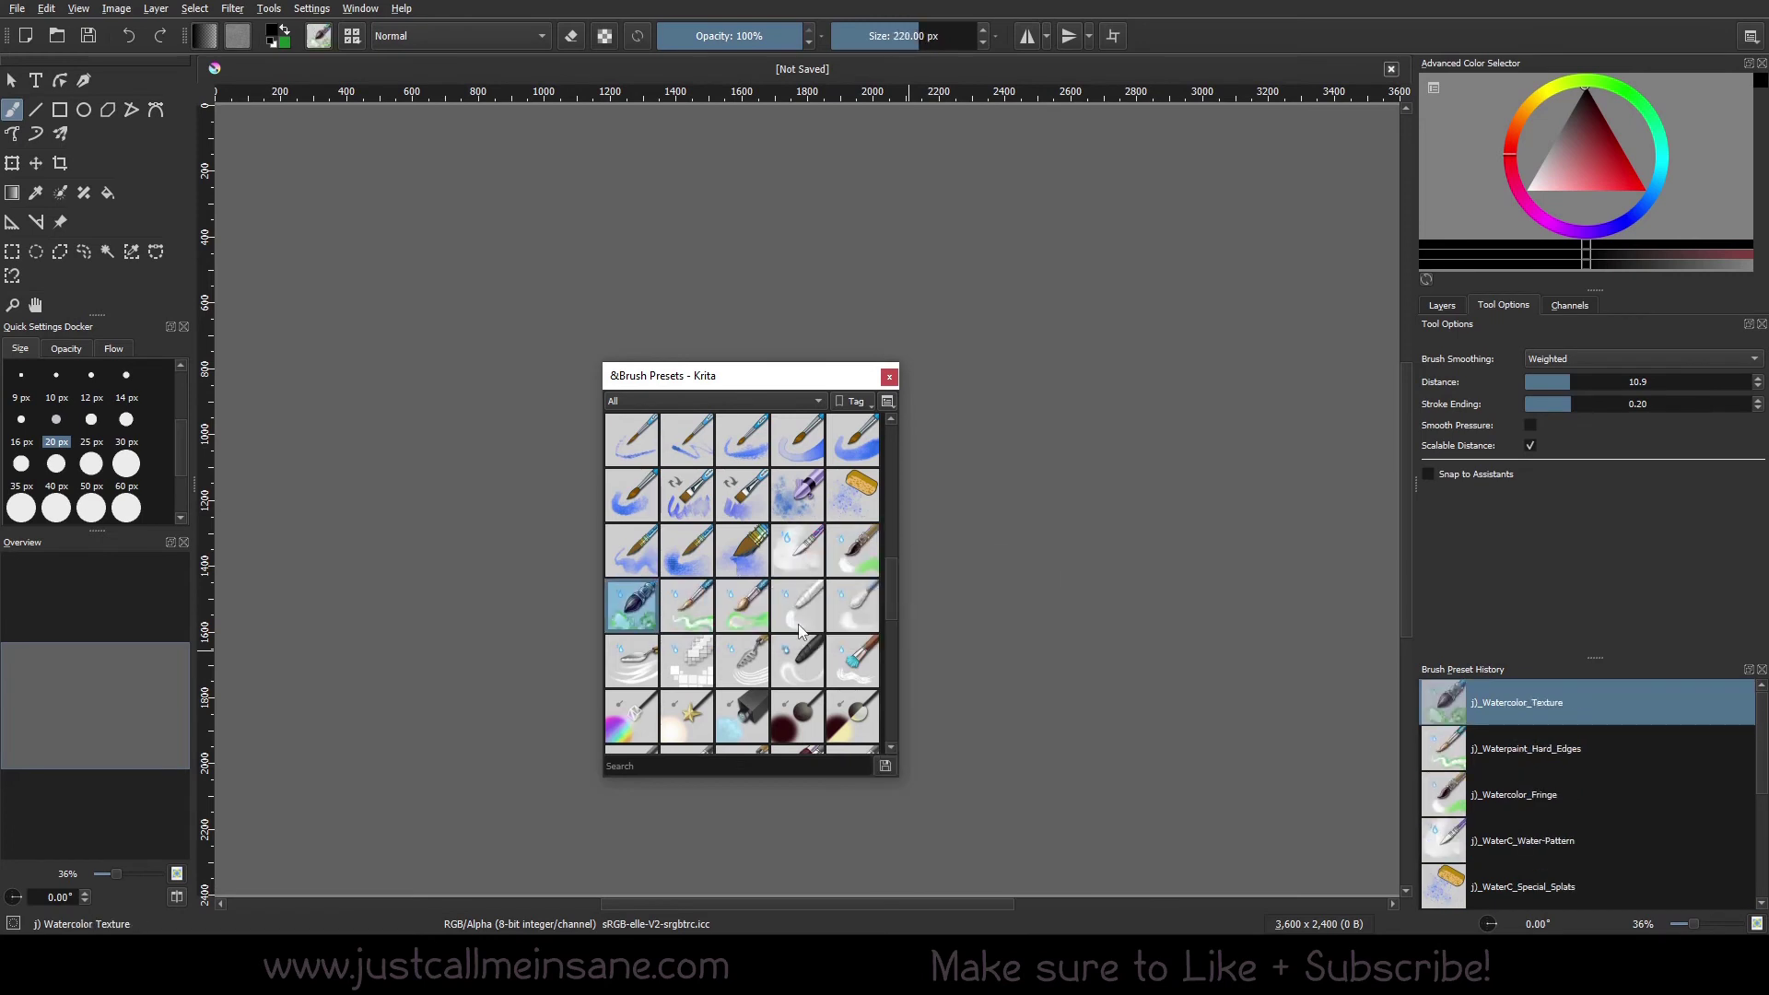
- Filter the preset list to show only the Watercolor-tagged brushes
scroll(892, 568, "up", 3)
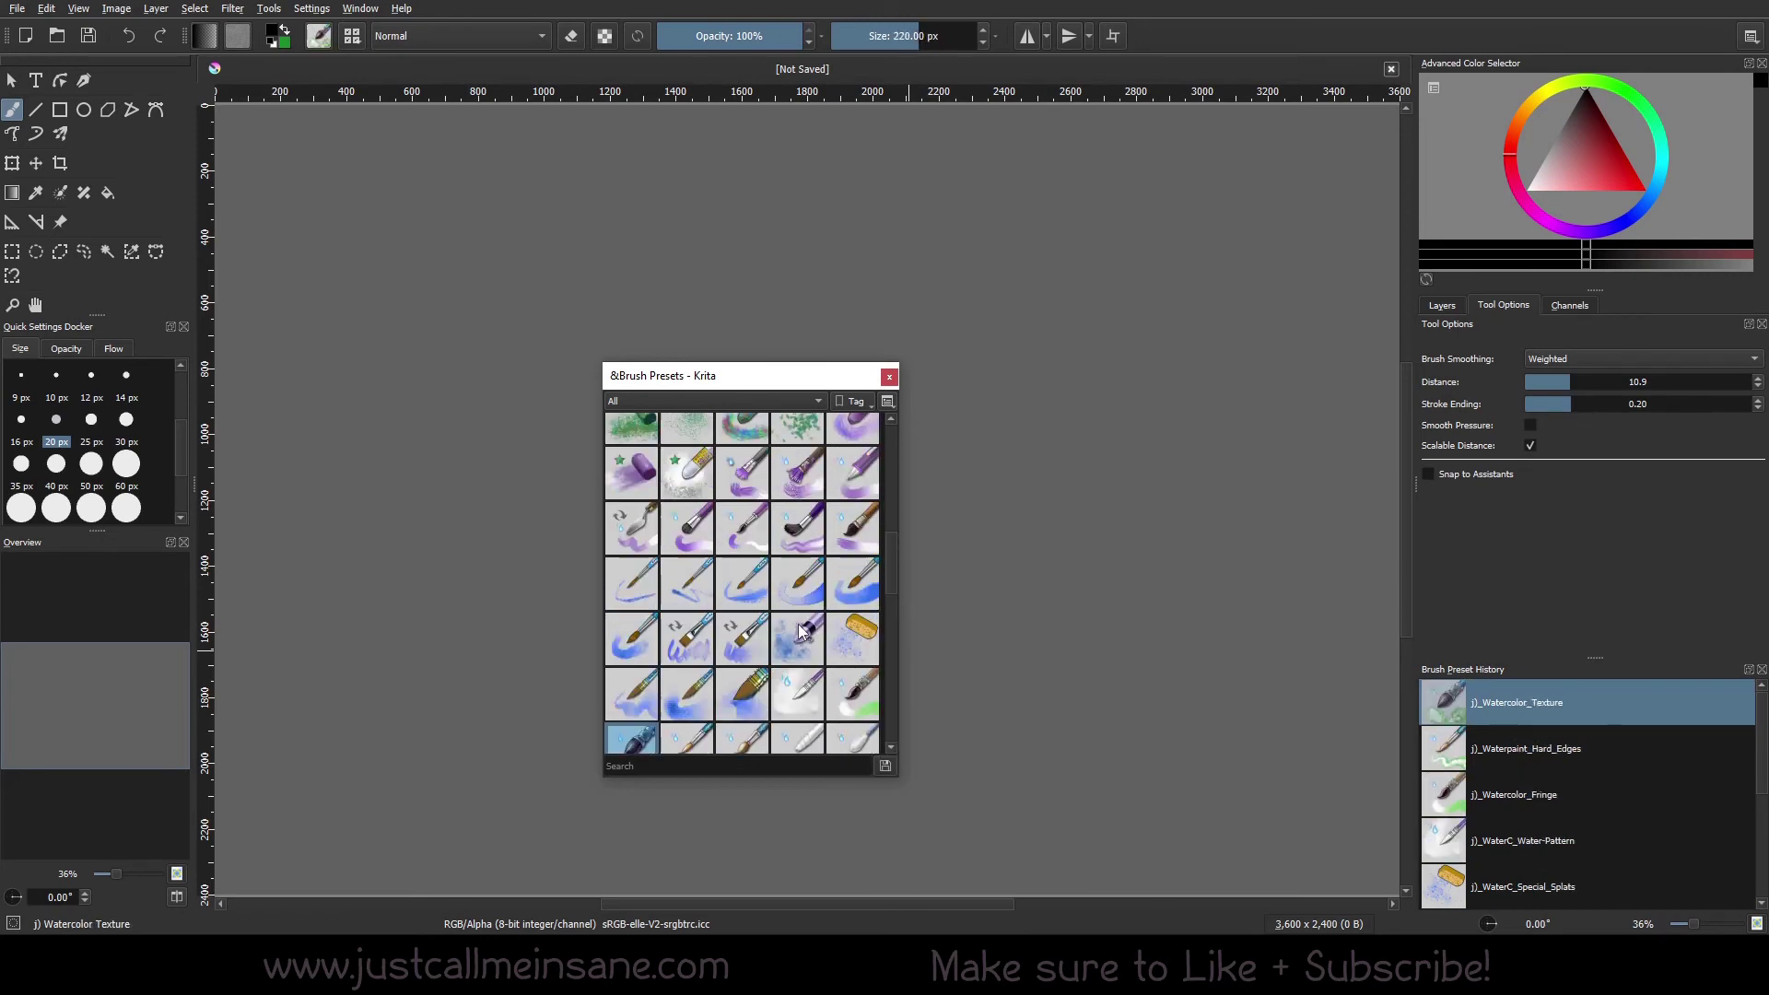
left_click(746, 398)
left_click(720, 641)
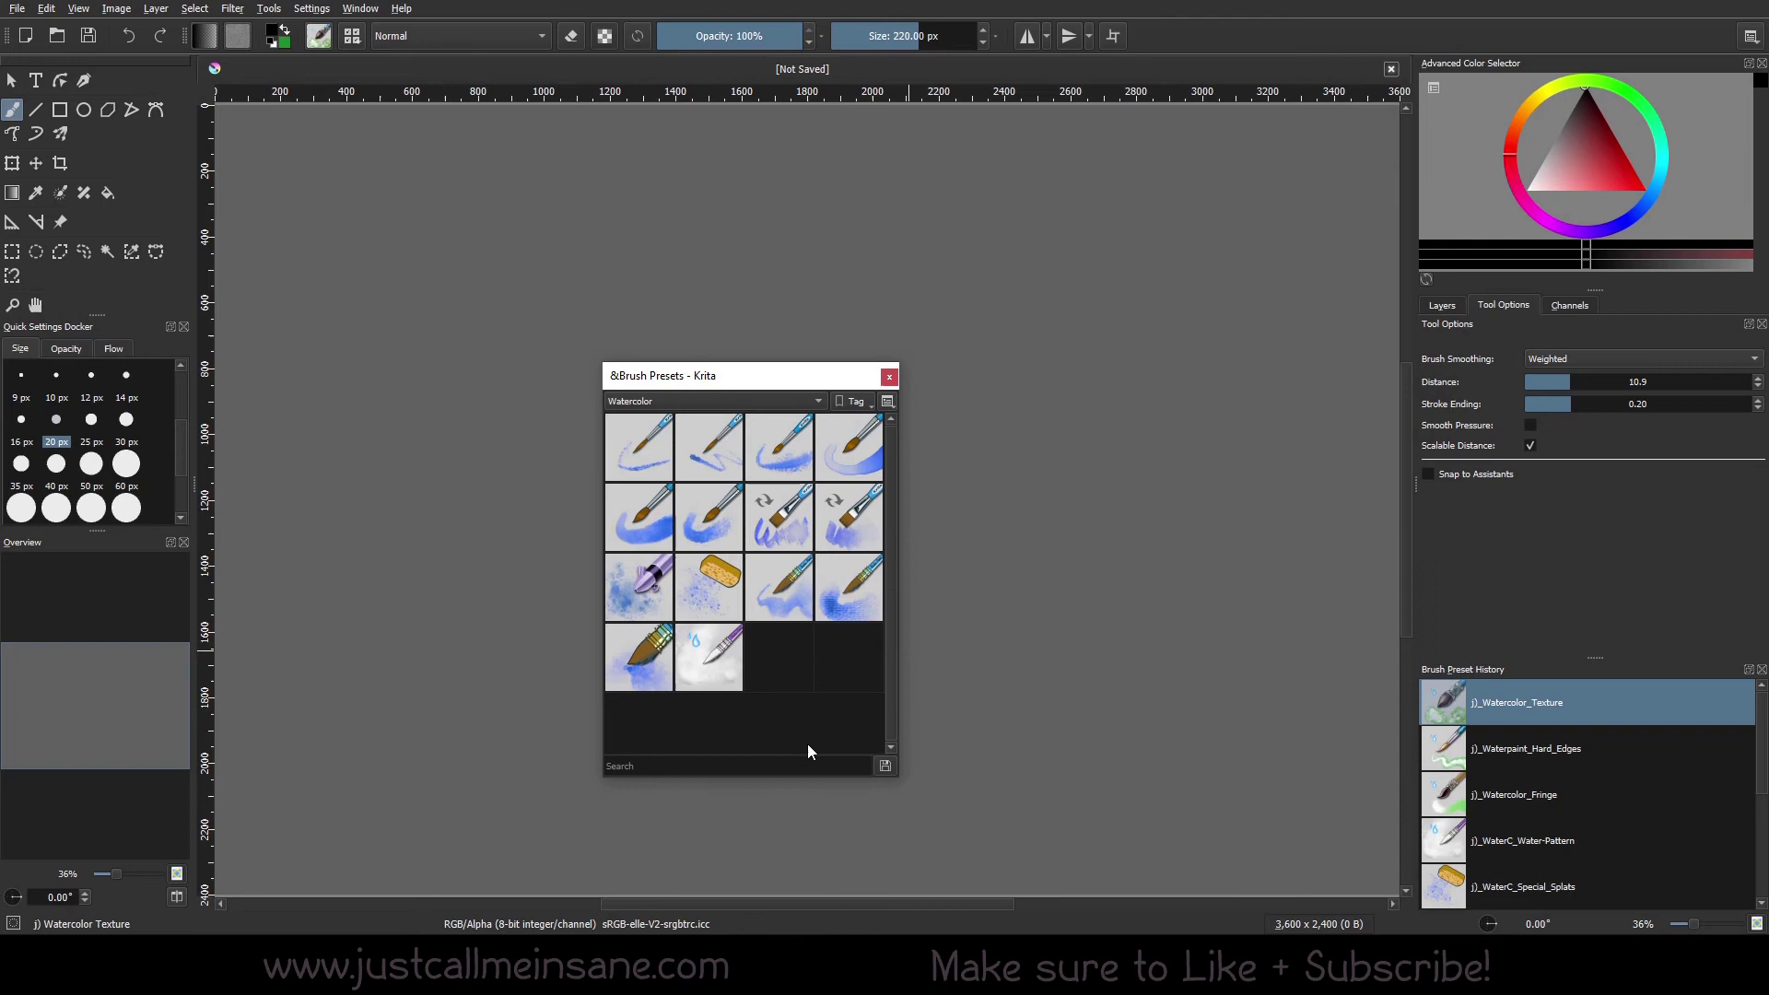
- Set the canvas pop-up palette to show the Watercolor tag's brushes
right_click(410, 378)
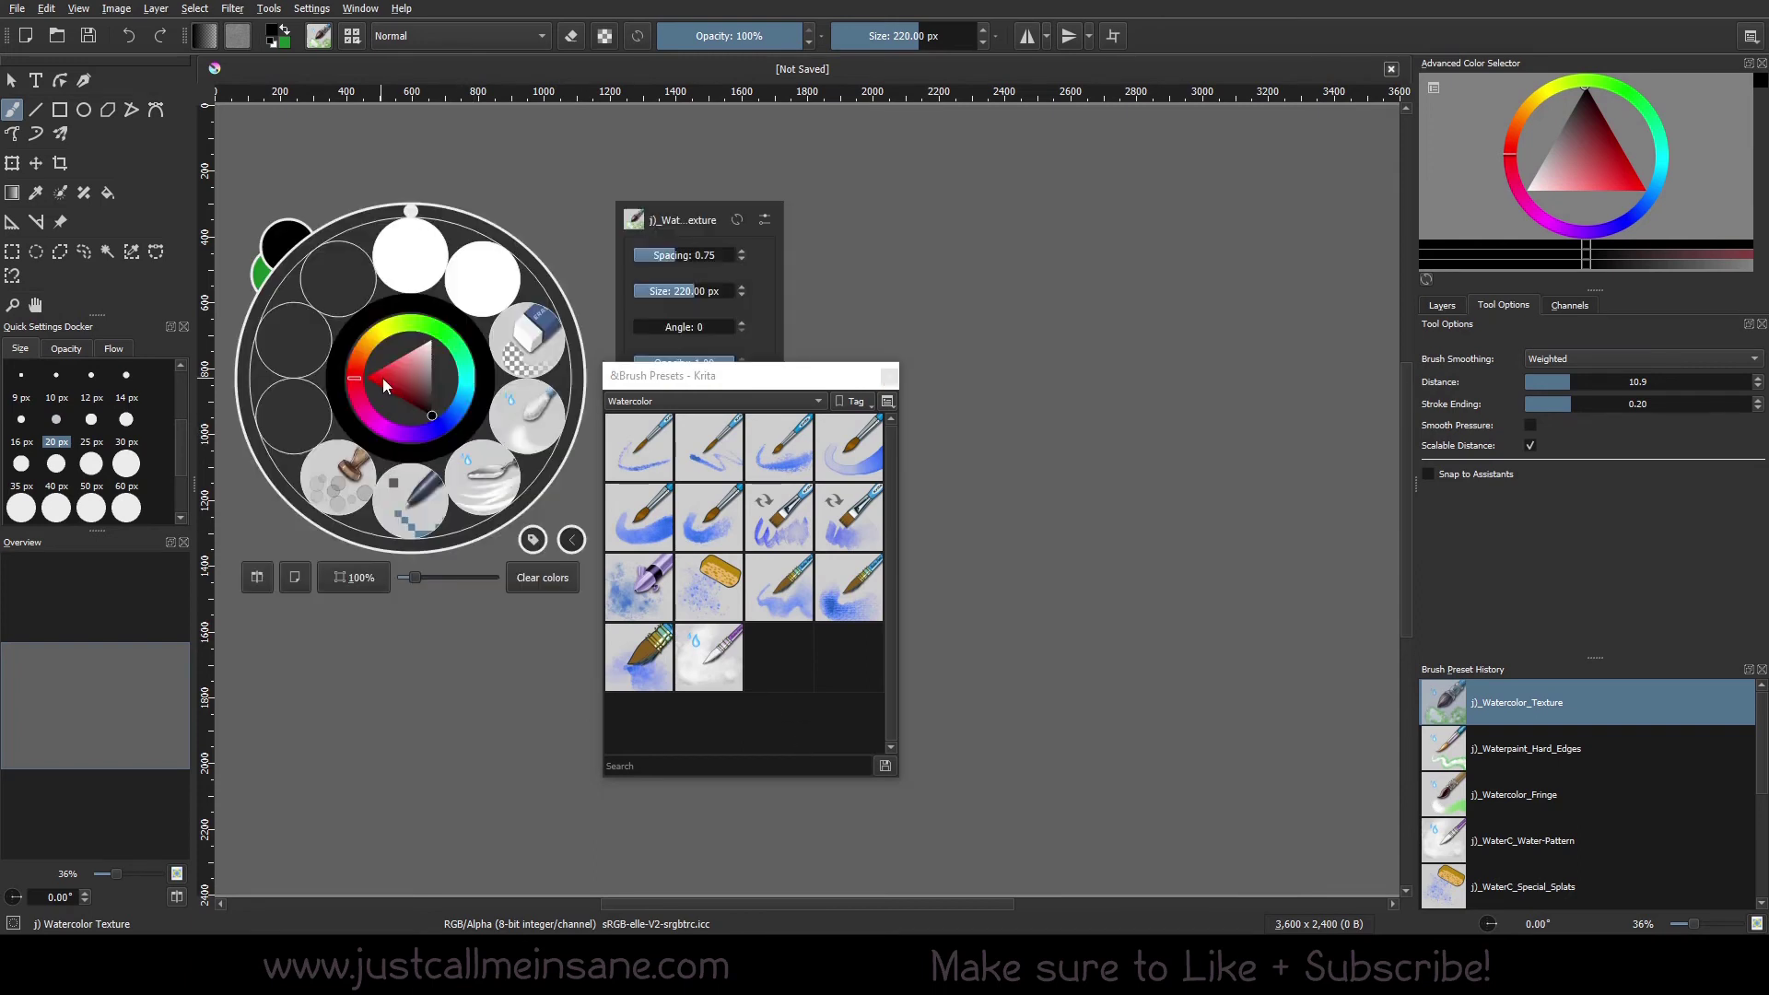
left_click(532, 539)
left_click(615, 780)
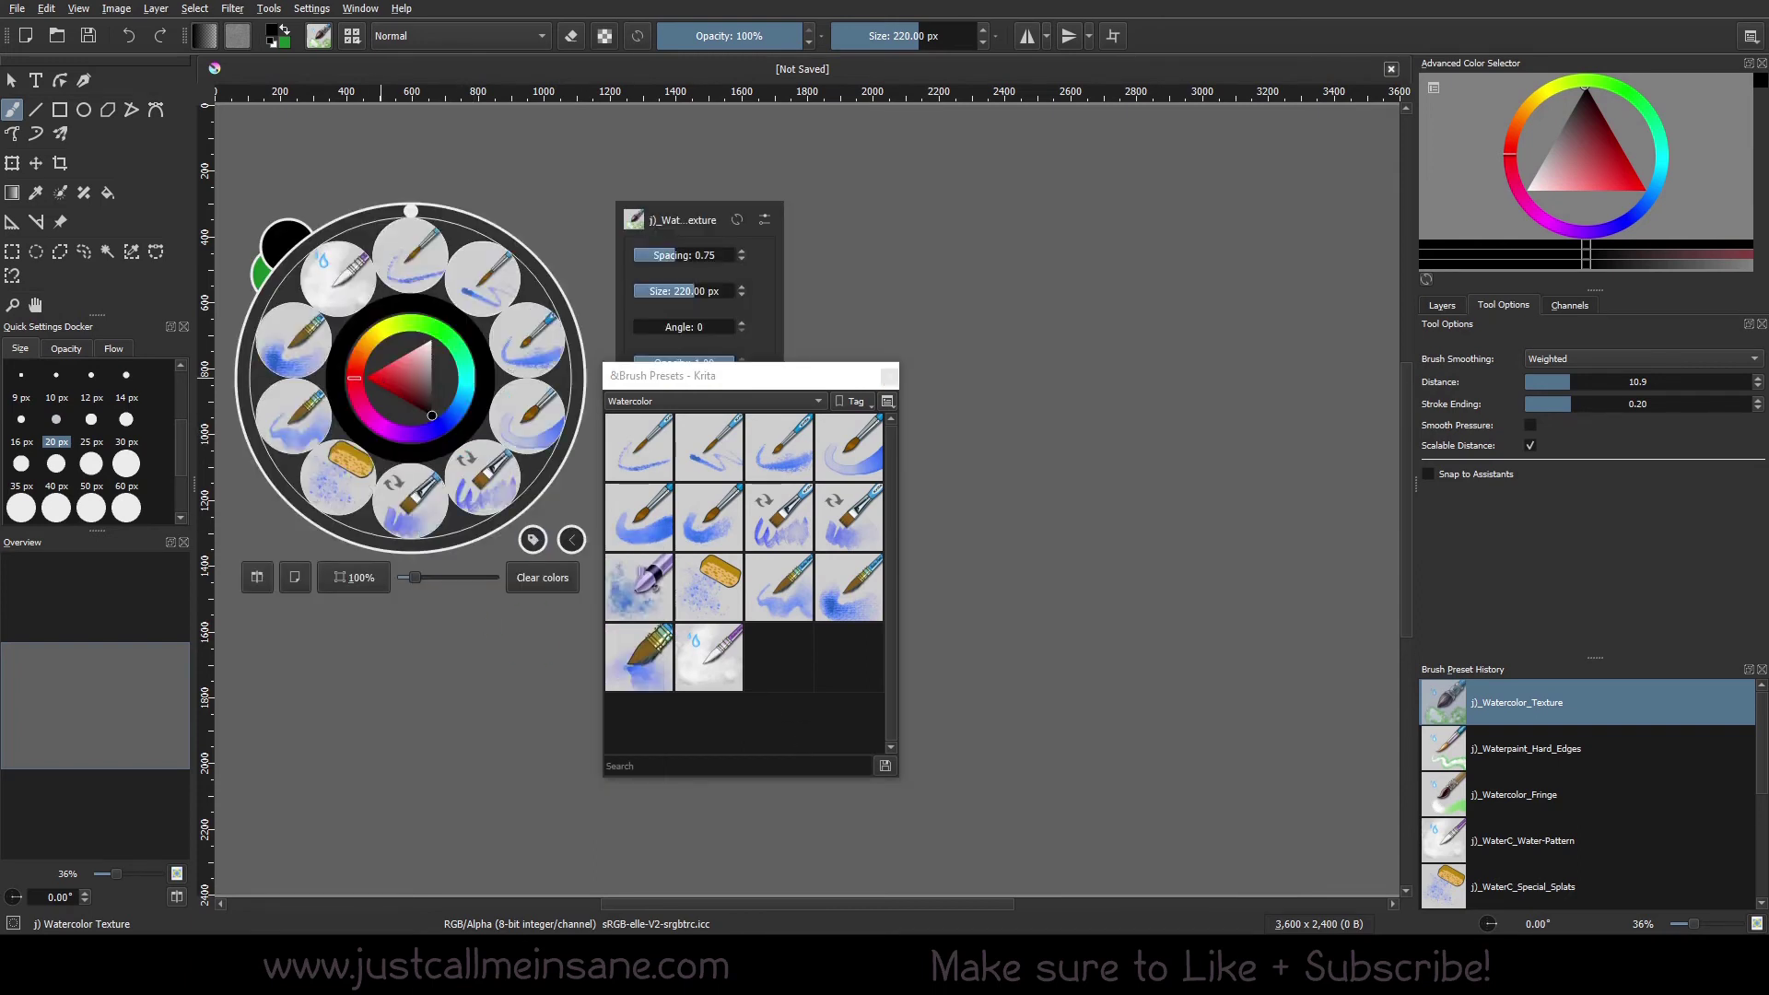
- Rotate the canvas slightly, reset the rotation to 0°, and close the pop-up palette
mouse_move(415, 212)
left_mouse_down()
mouse_move(566, 332)
mouse_move(390, 210)
mouse_move(411, 211)
left_mouse_up()
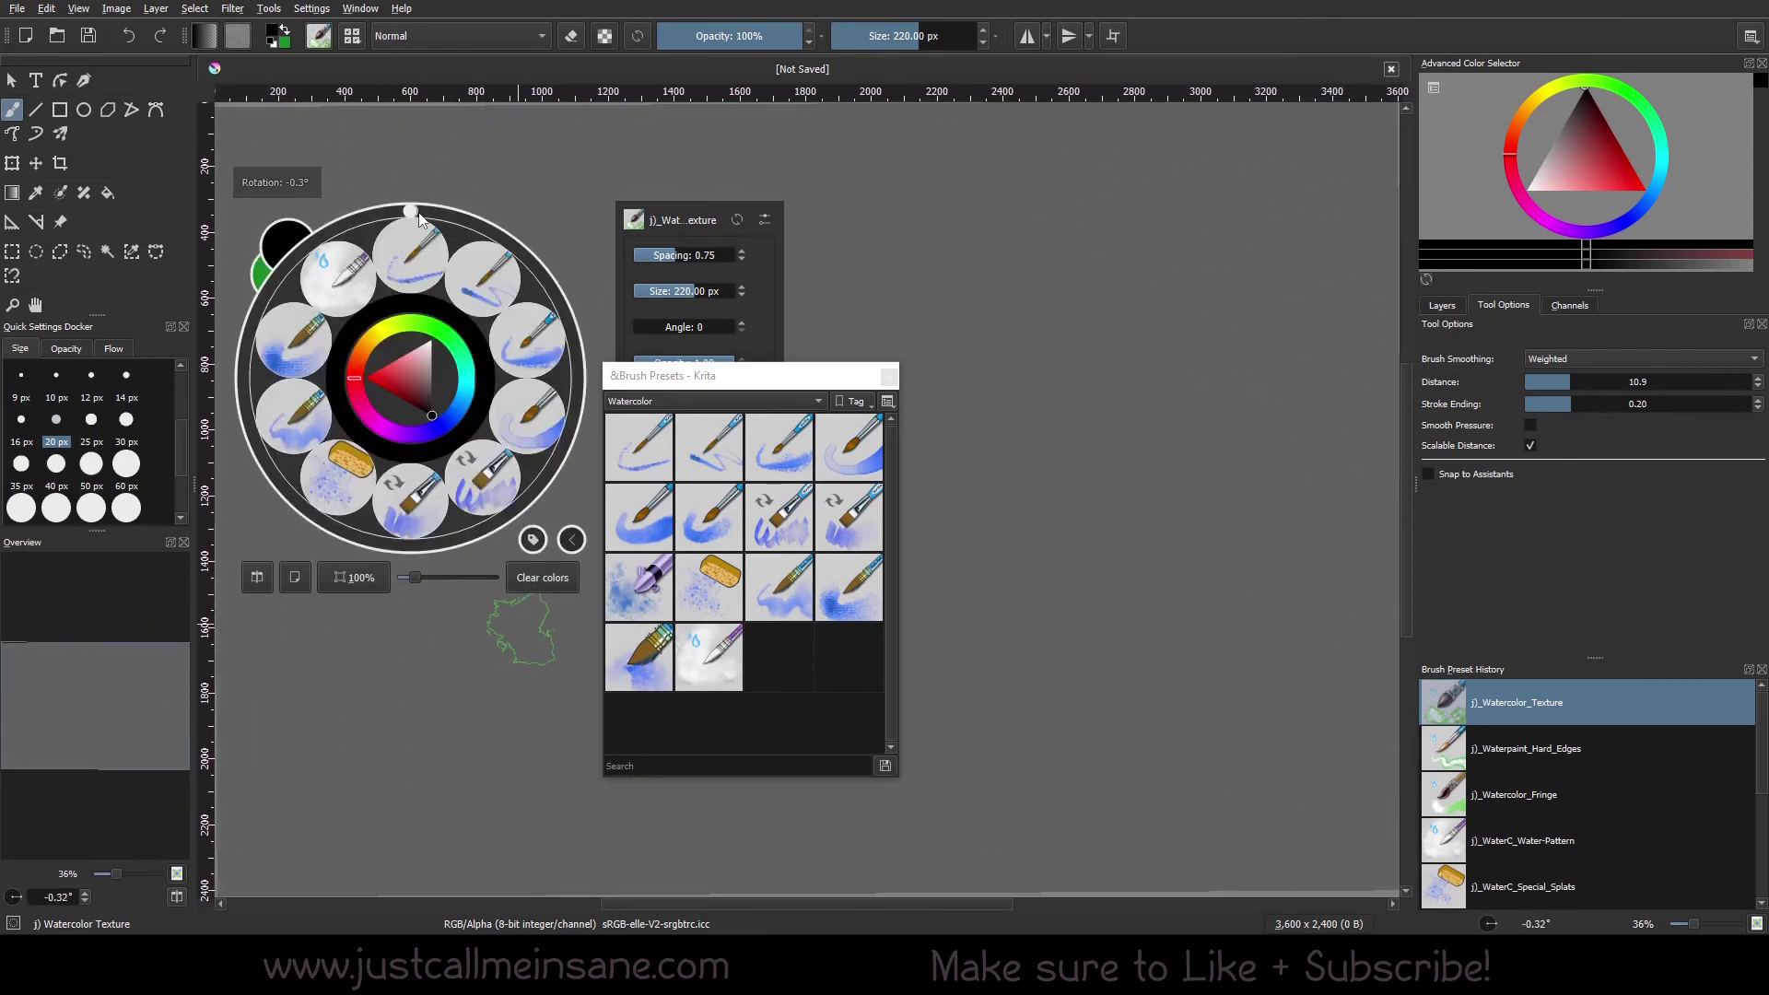
left_click(411, 212)
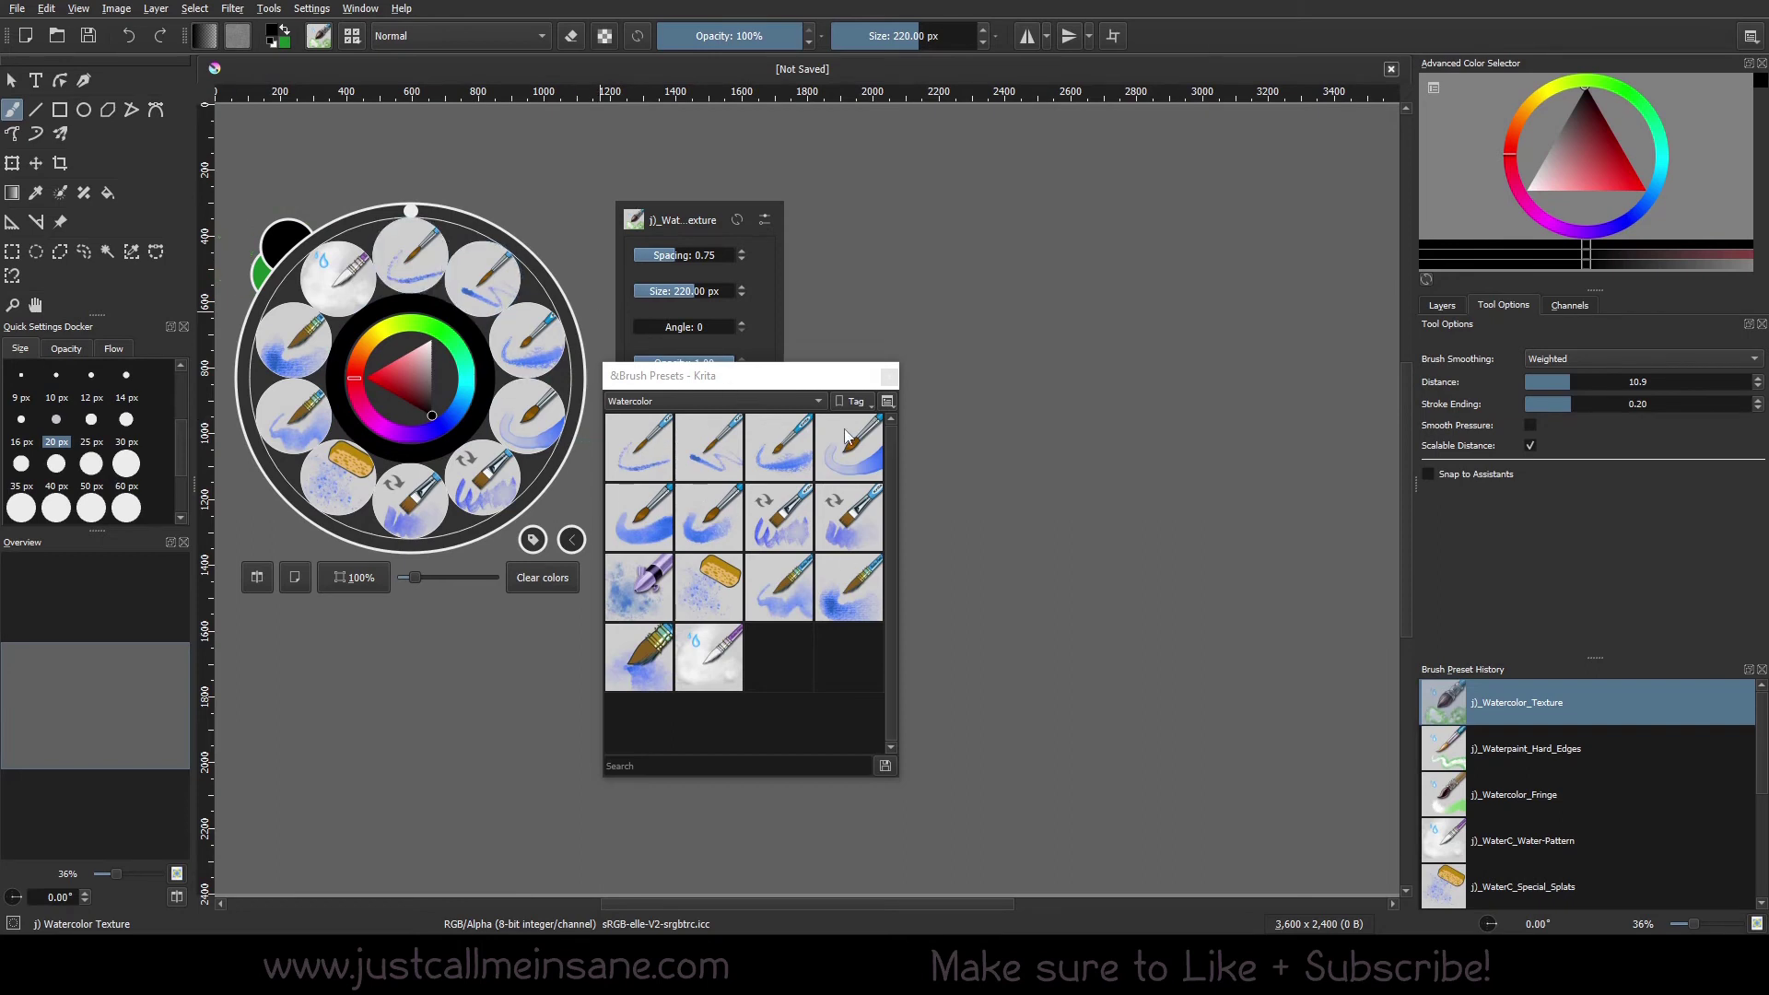
left_click(532, 538)
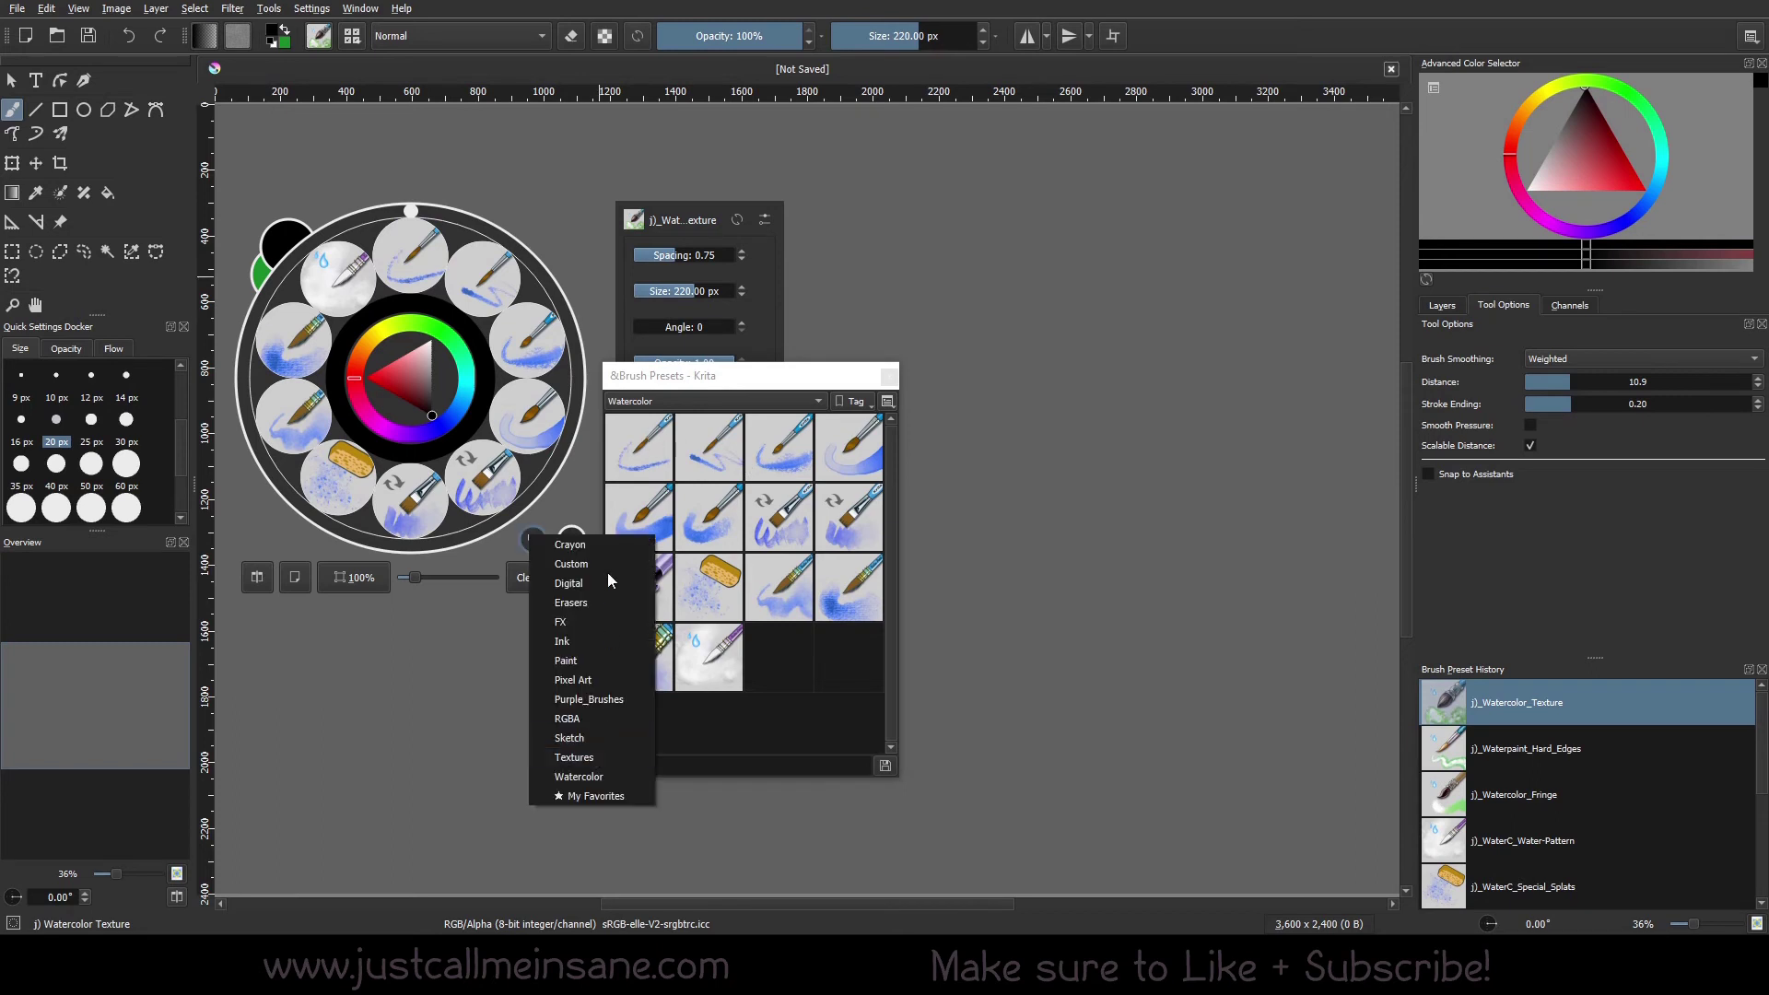
left_click(606, 566)
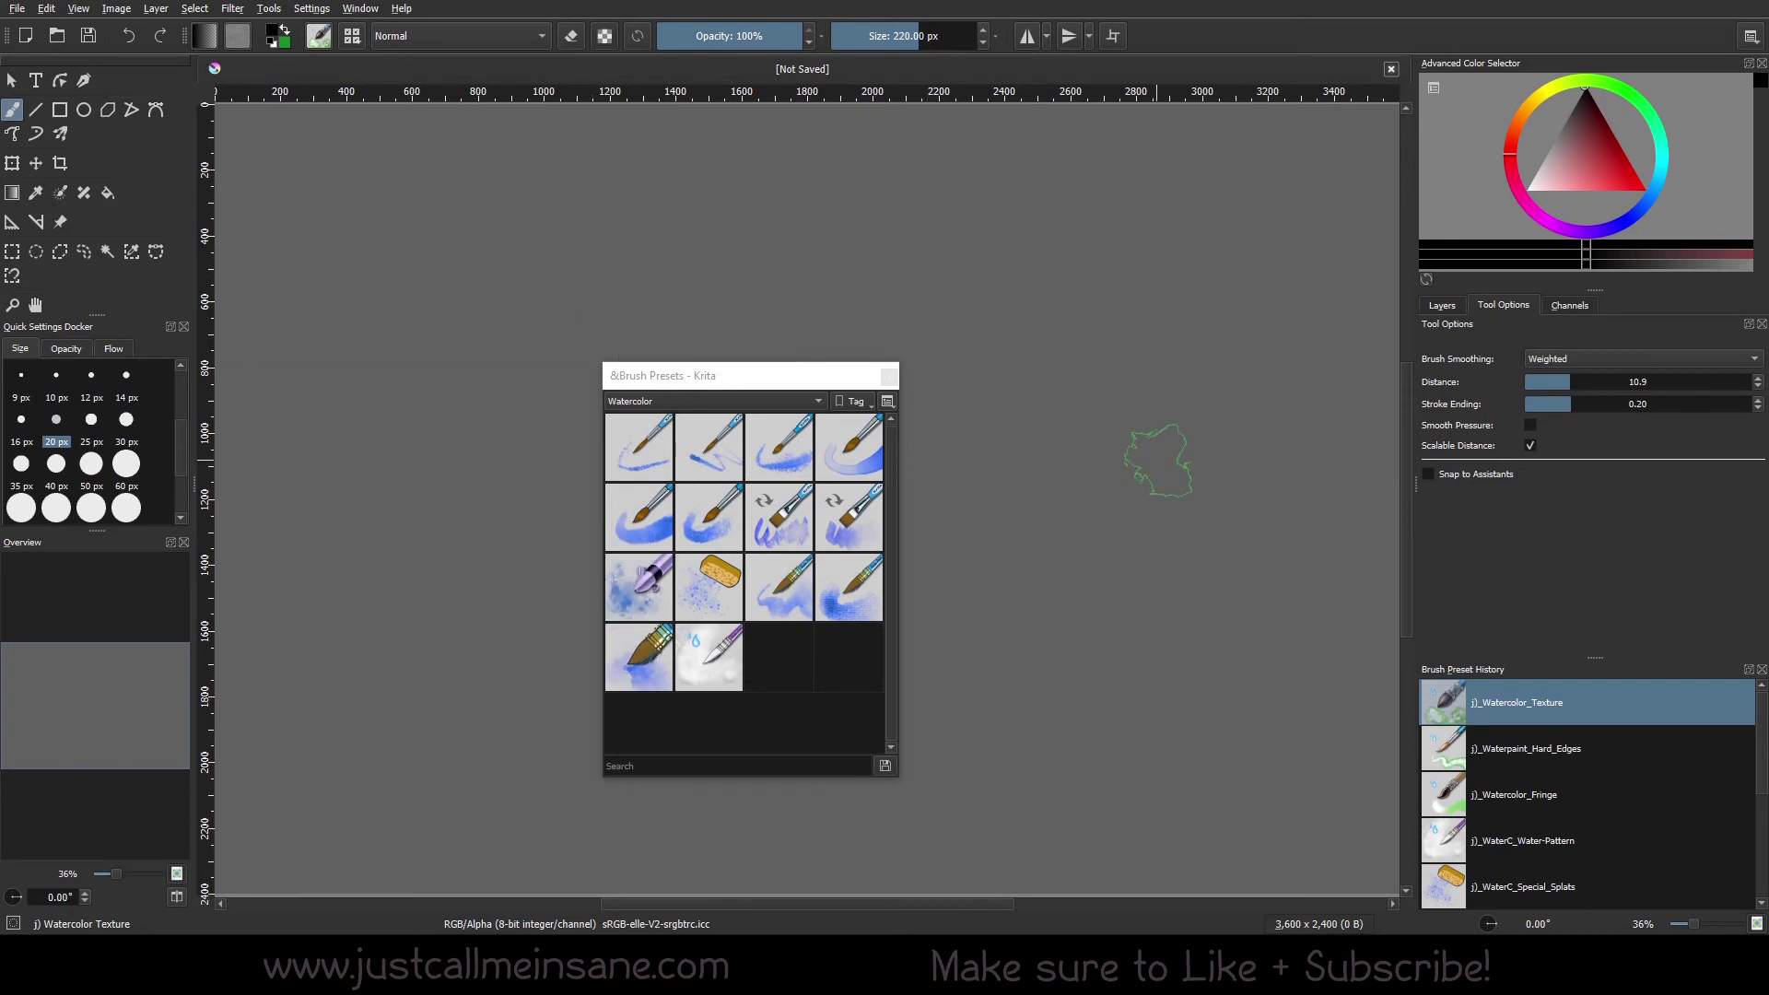
left_click(1157, 458)
- Move the presets window up, then try and clear the 'custo' and 'watercol' preset searches
left_click_drag(786, 378, 790, 353)
left_click(752, 746)
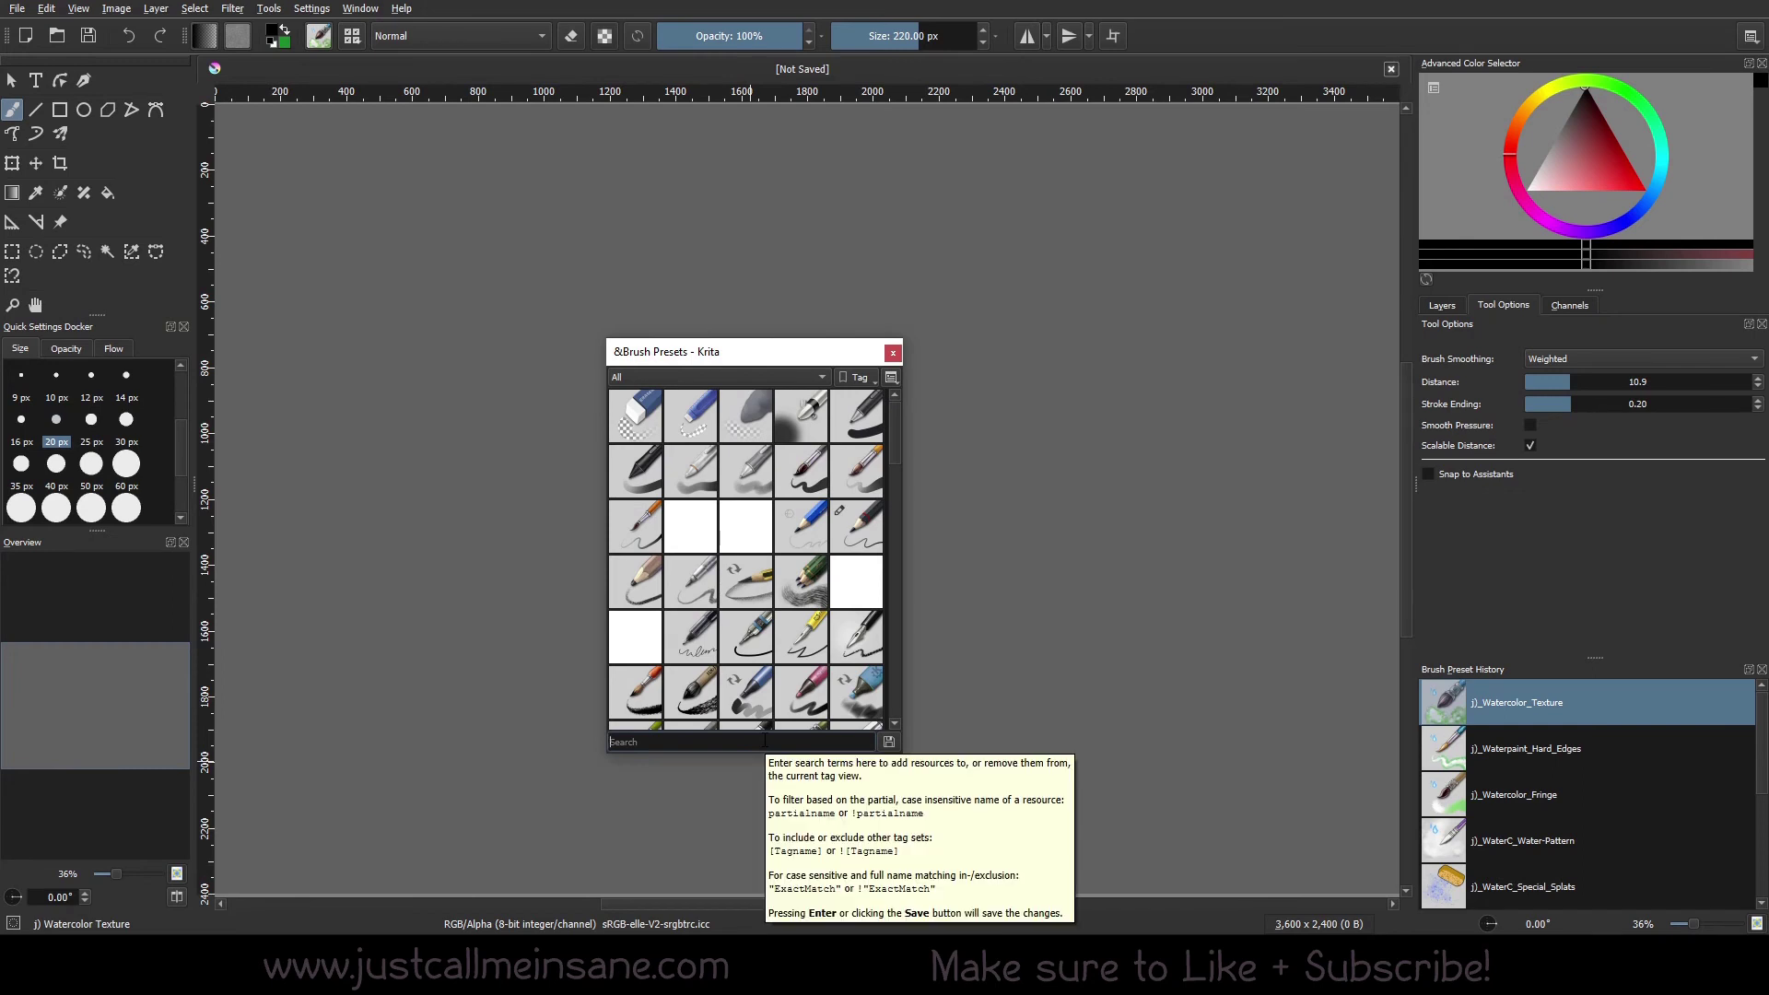
type("custo")
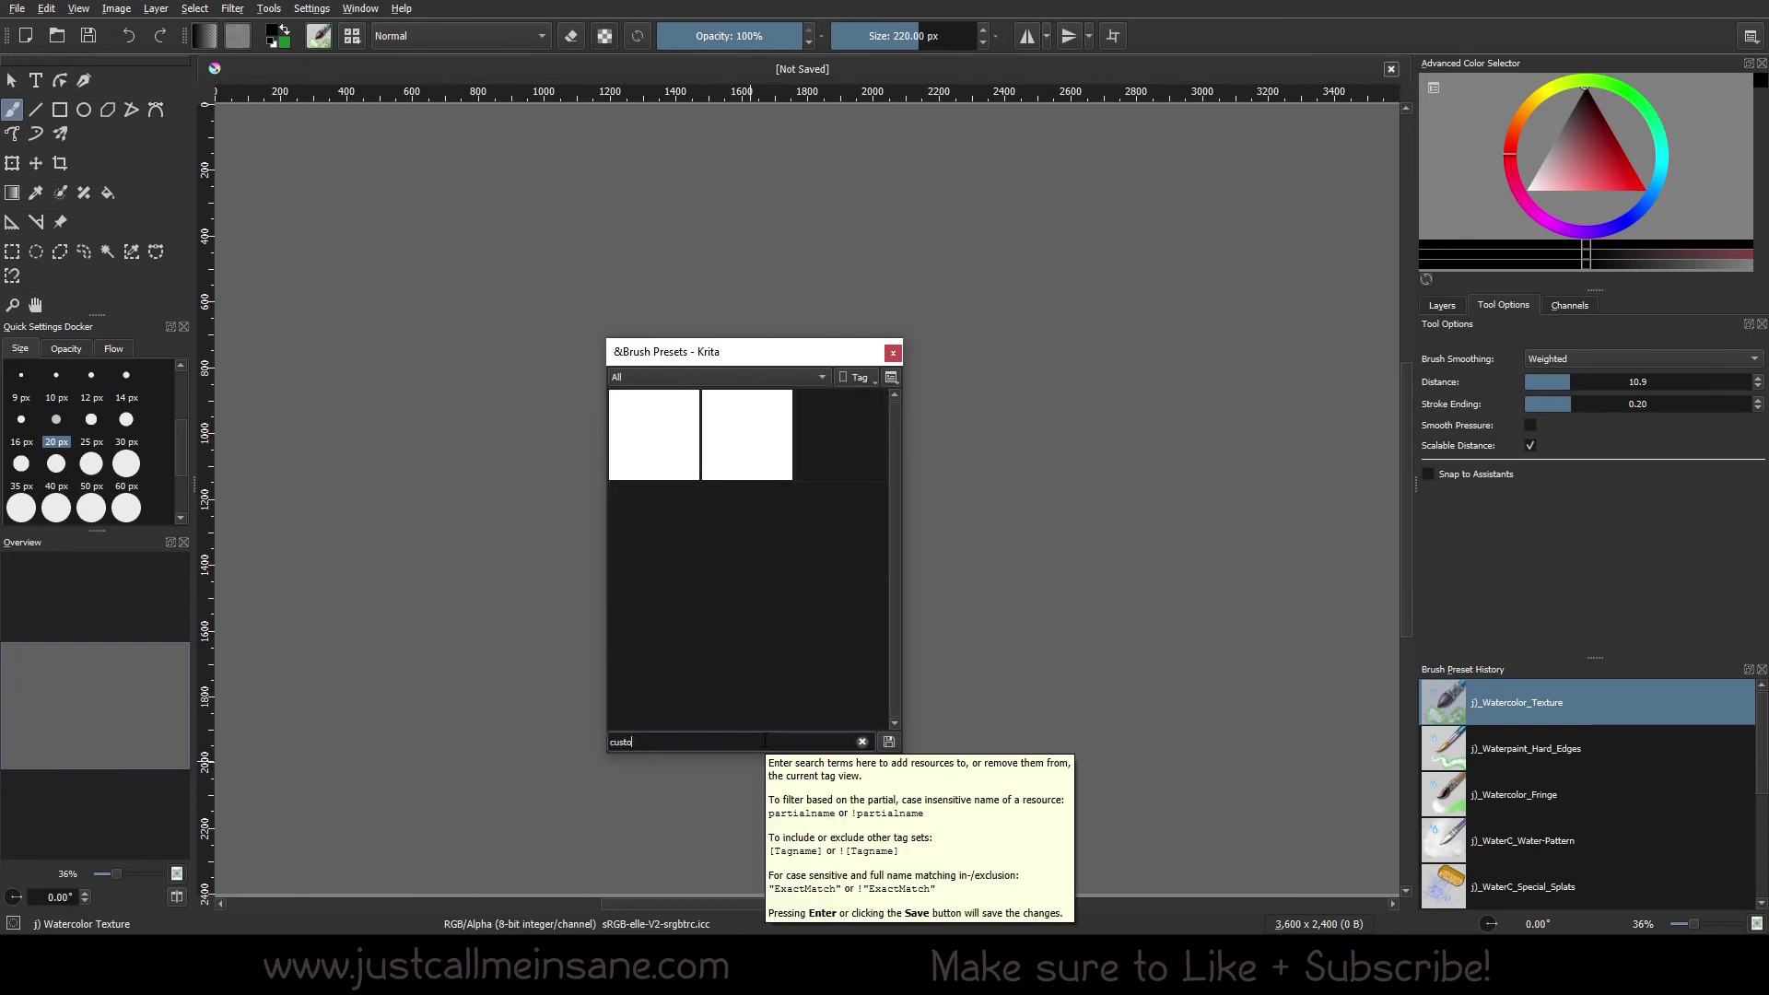
key("BackSpace")
key("BackSpace")
key("BackSpace")
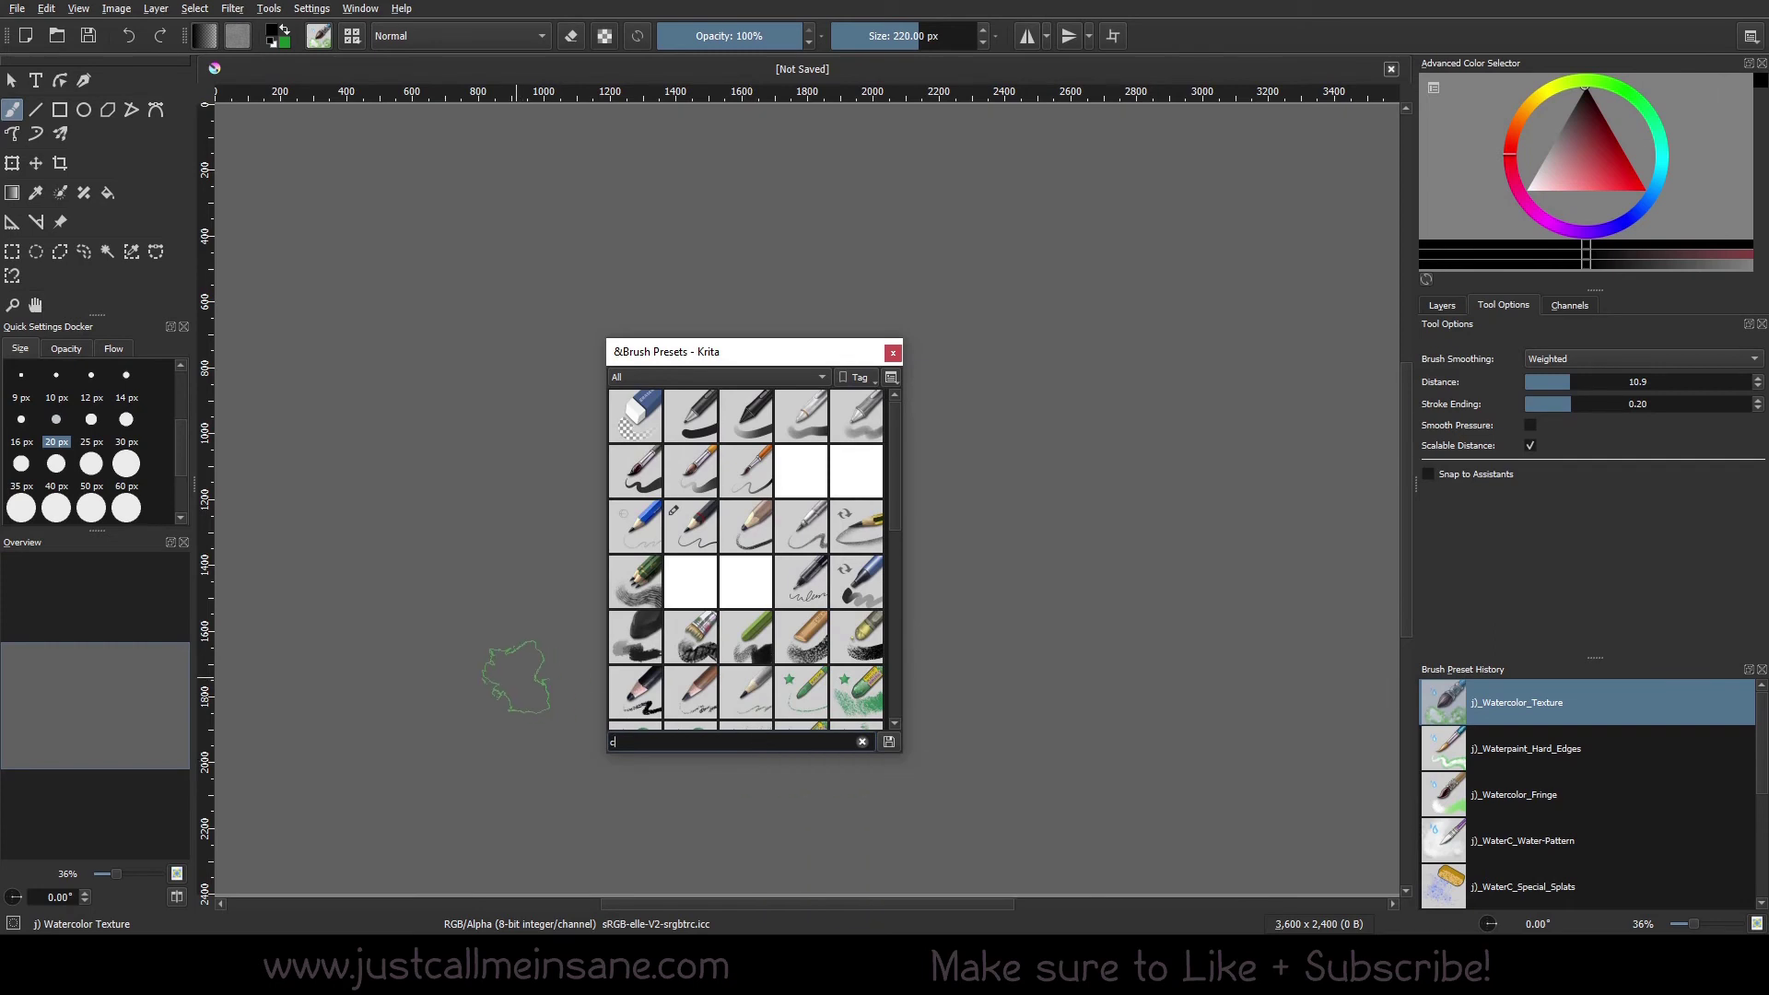
key("BackSpace")
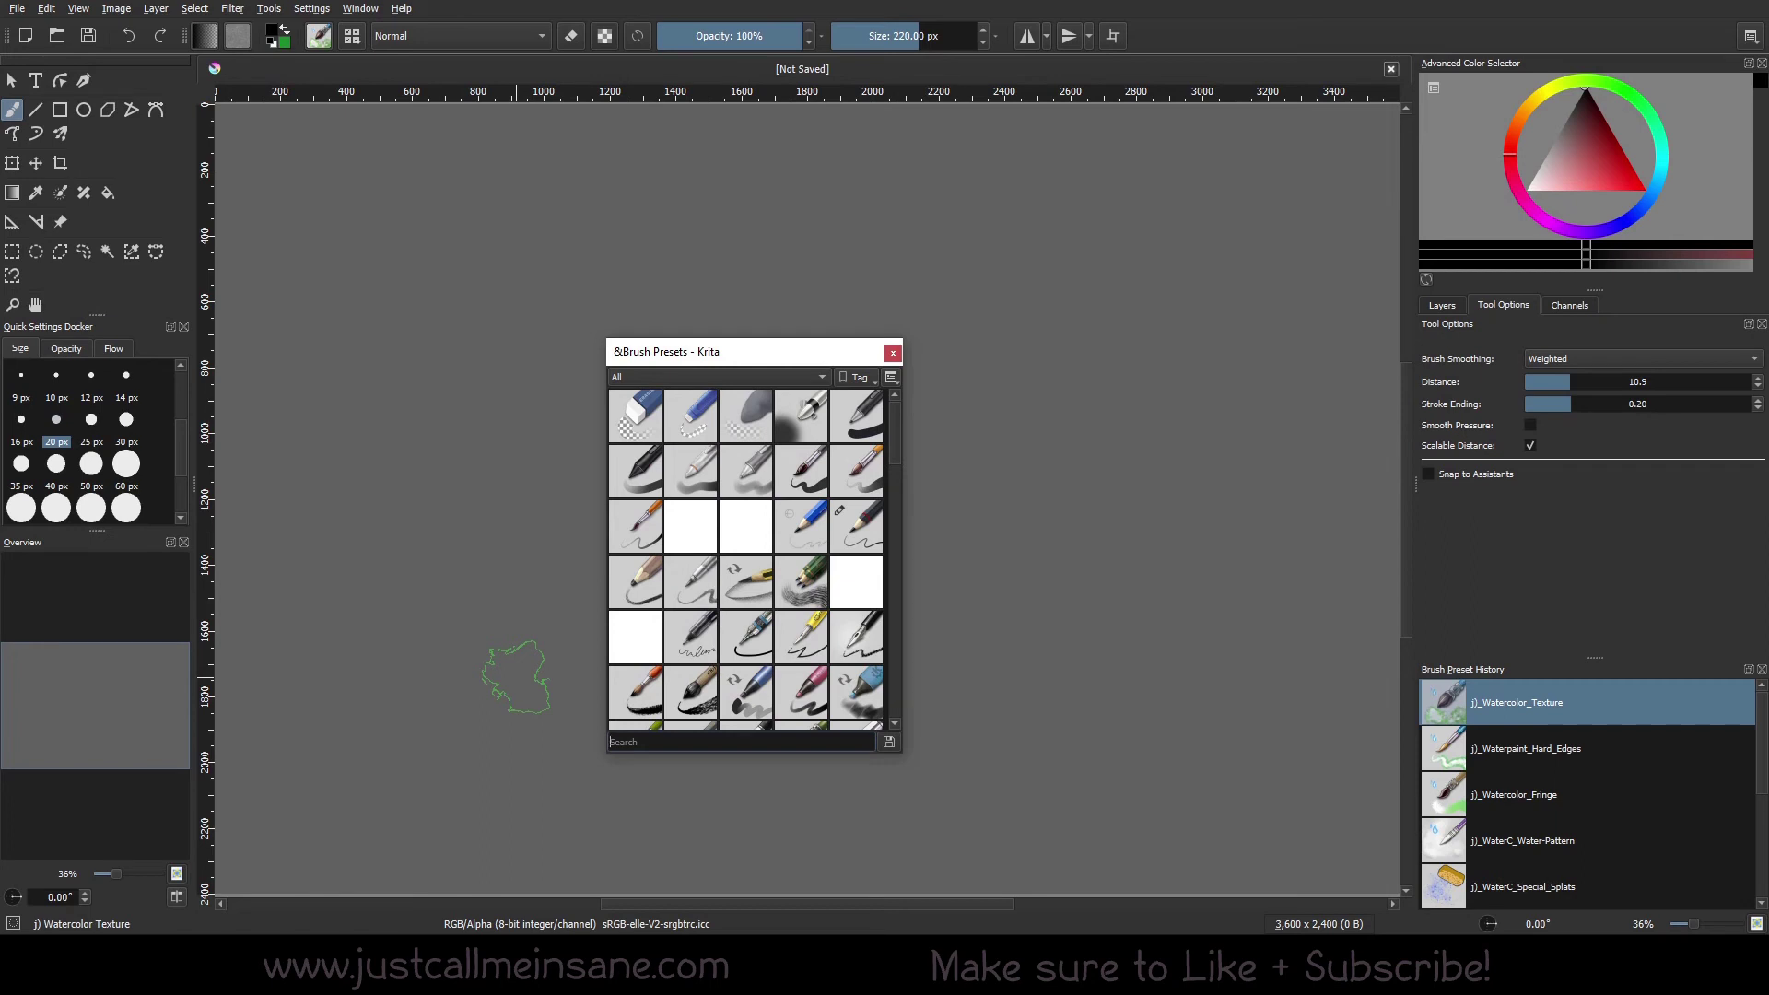
type("watercolor")
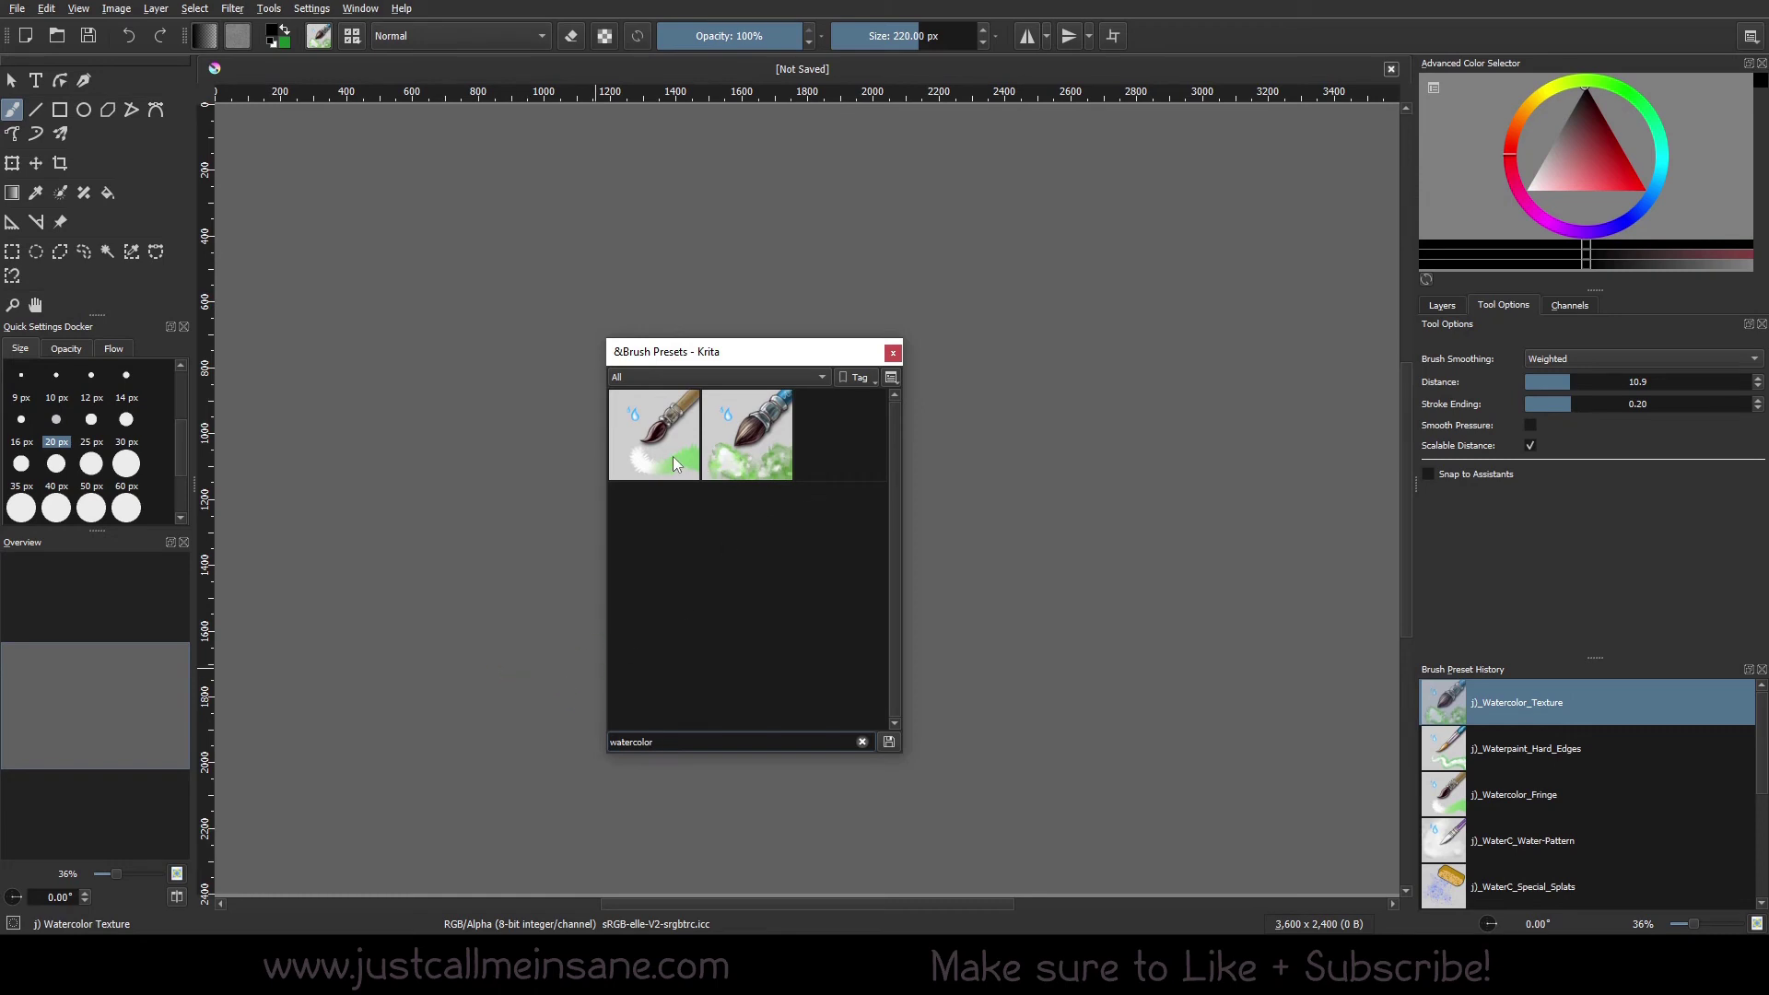
mouse_move(676, 484)
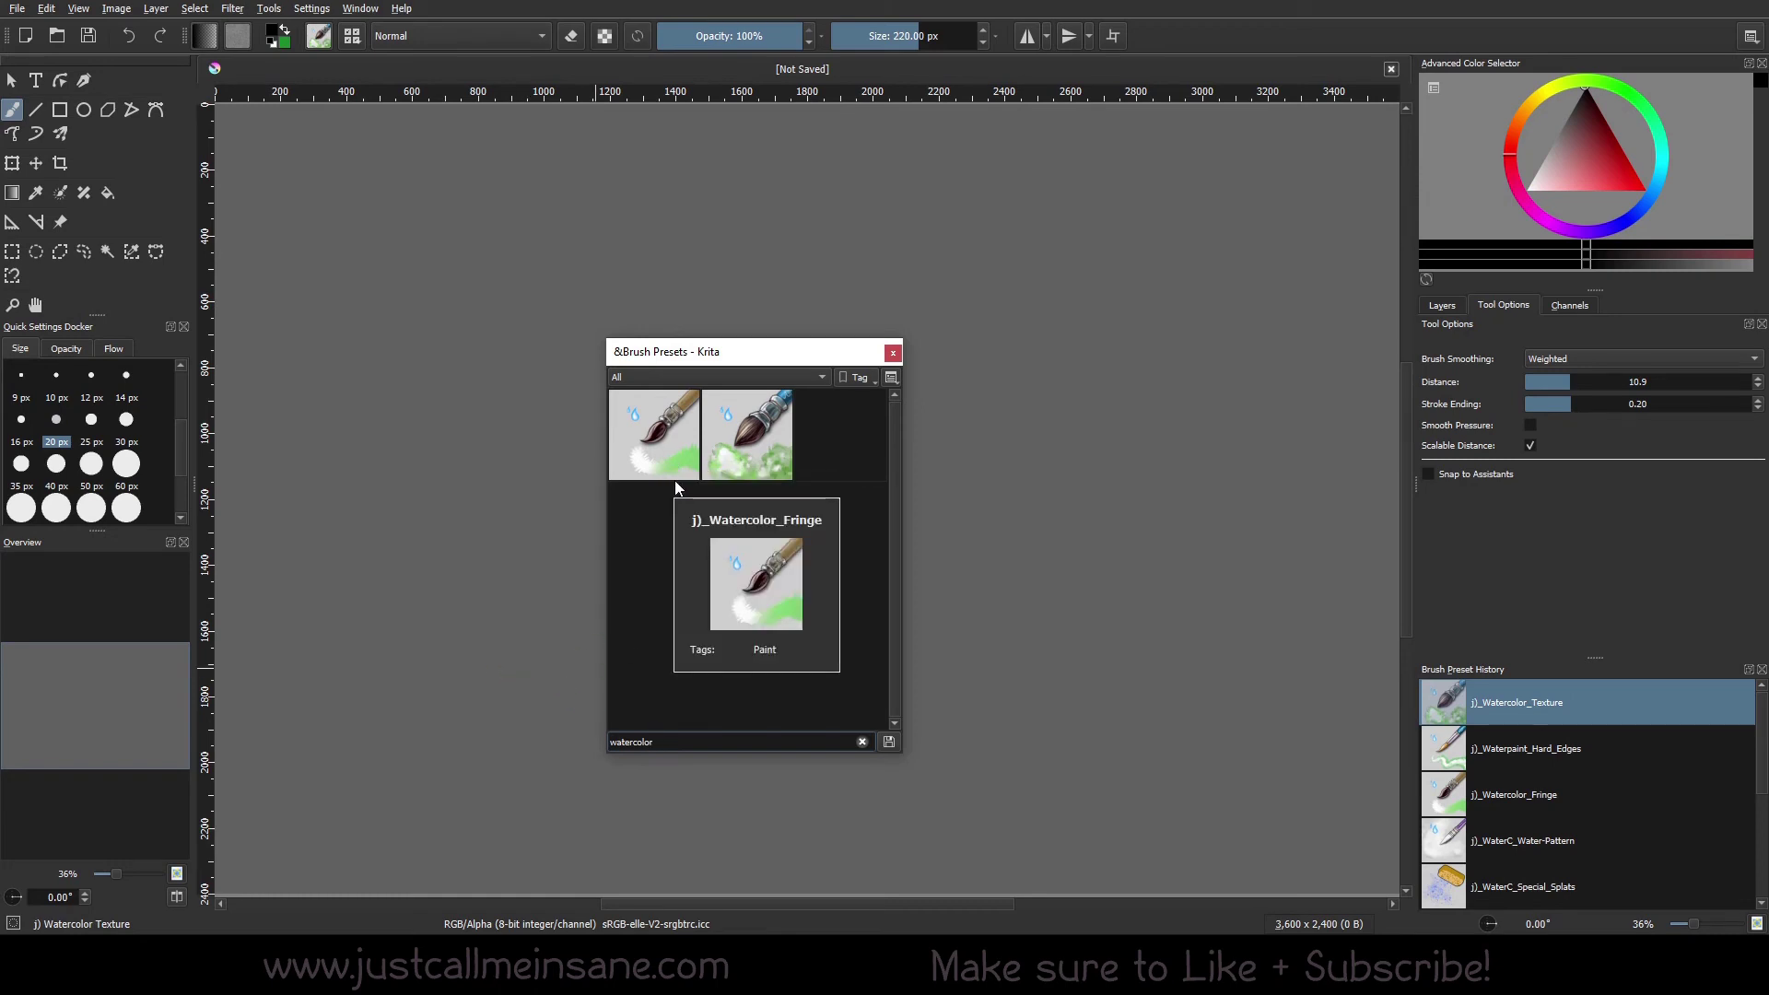
double_click(682, 741)
key("BackSpace")
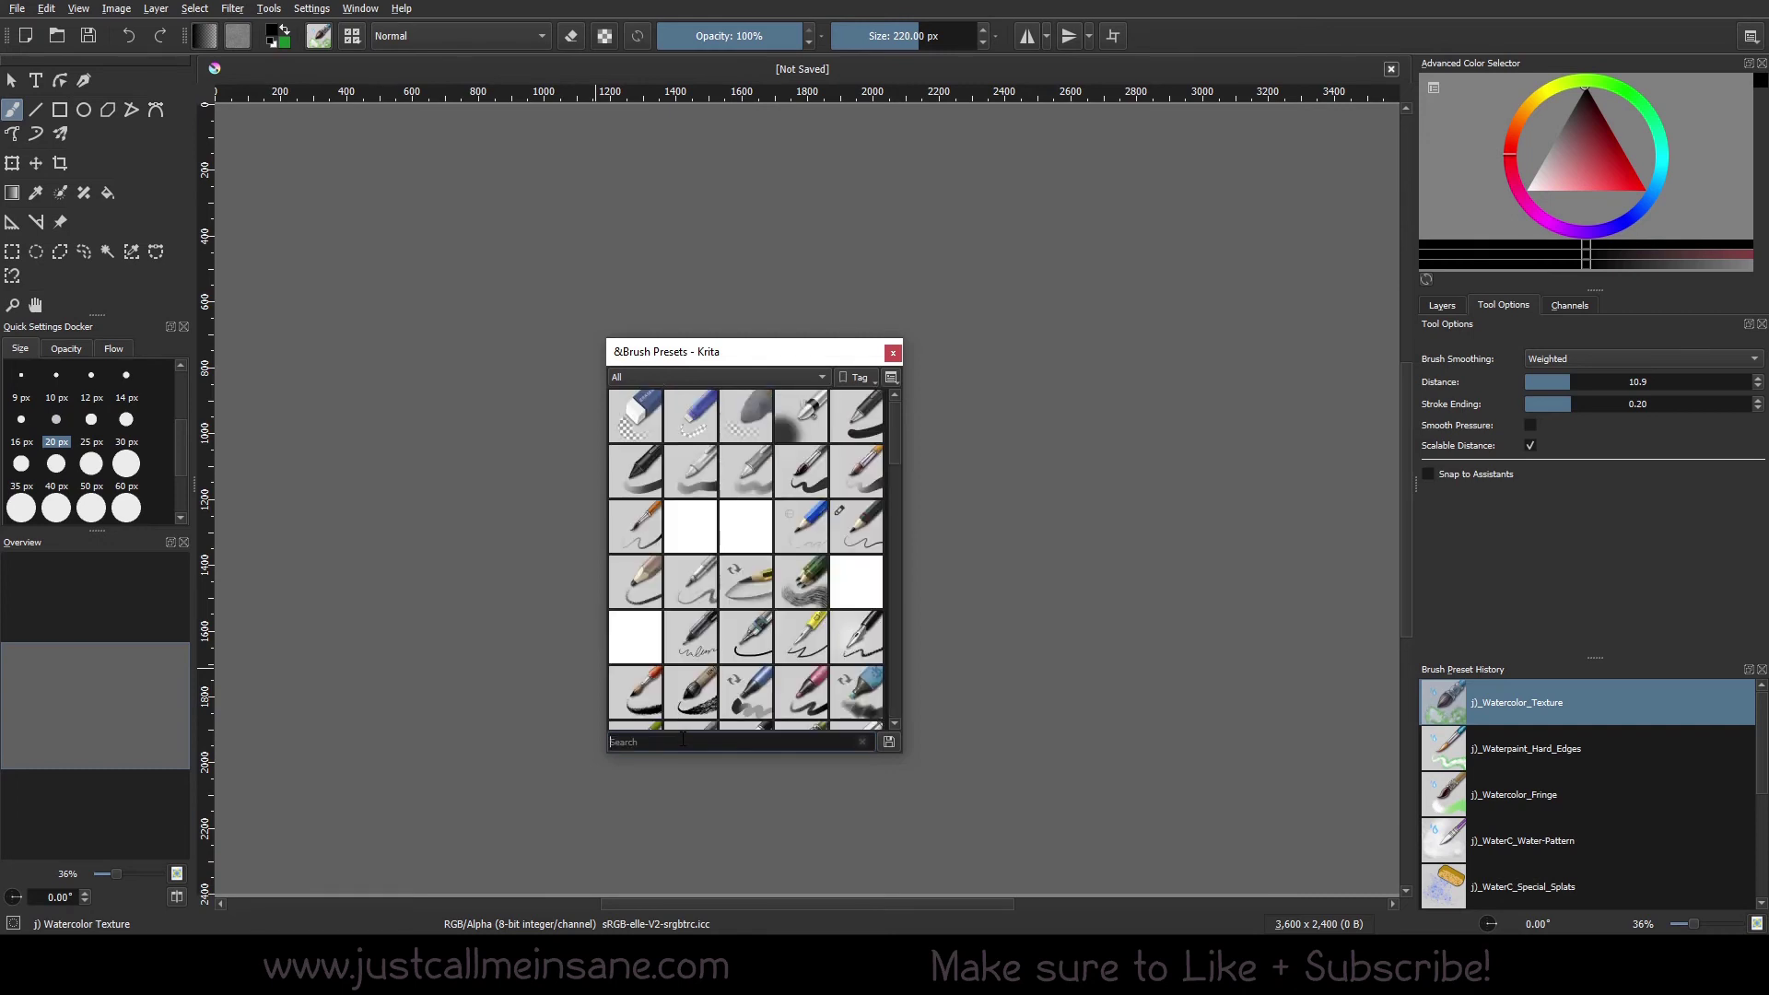
- Search the presets for 'wet' to list the ten wet brushes
scroll(857, 553, "down", 5)
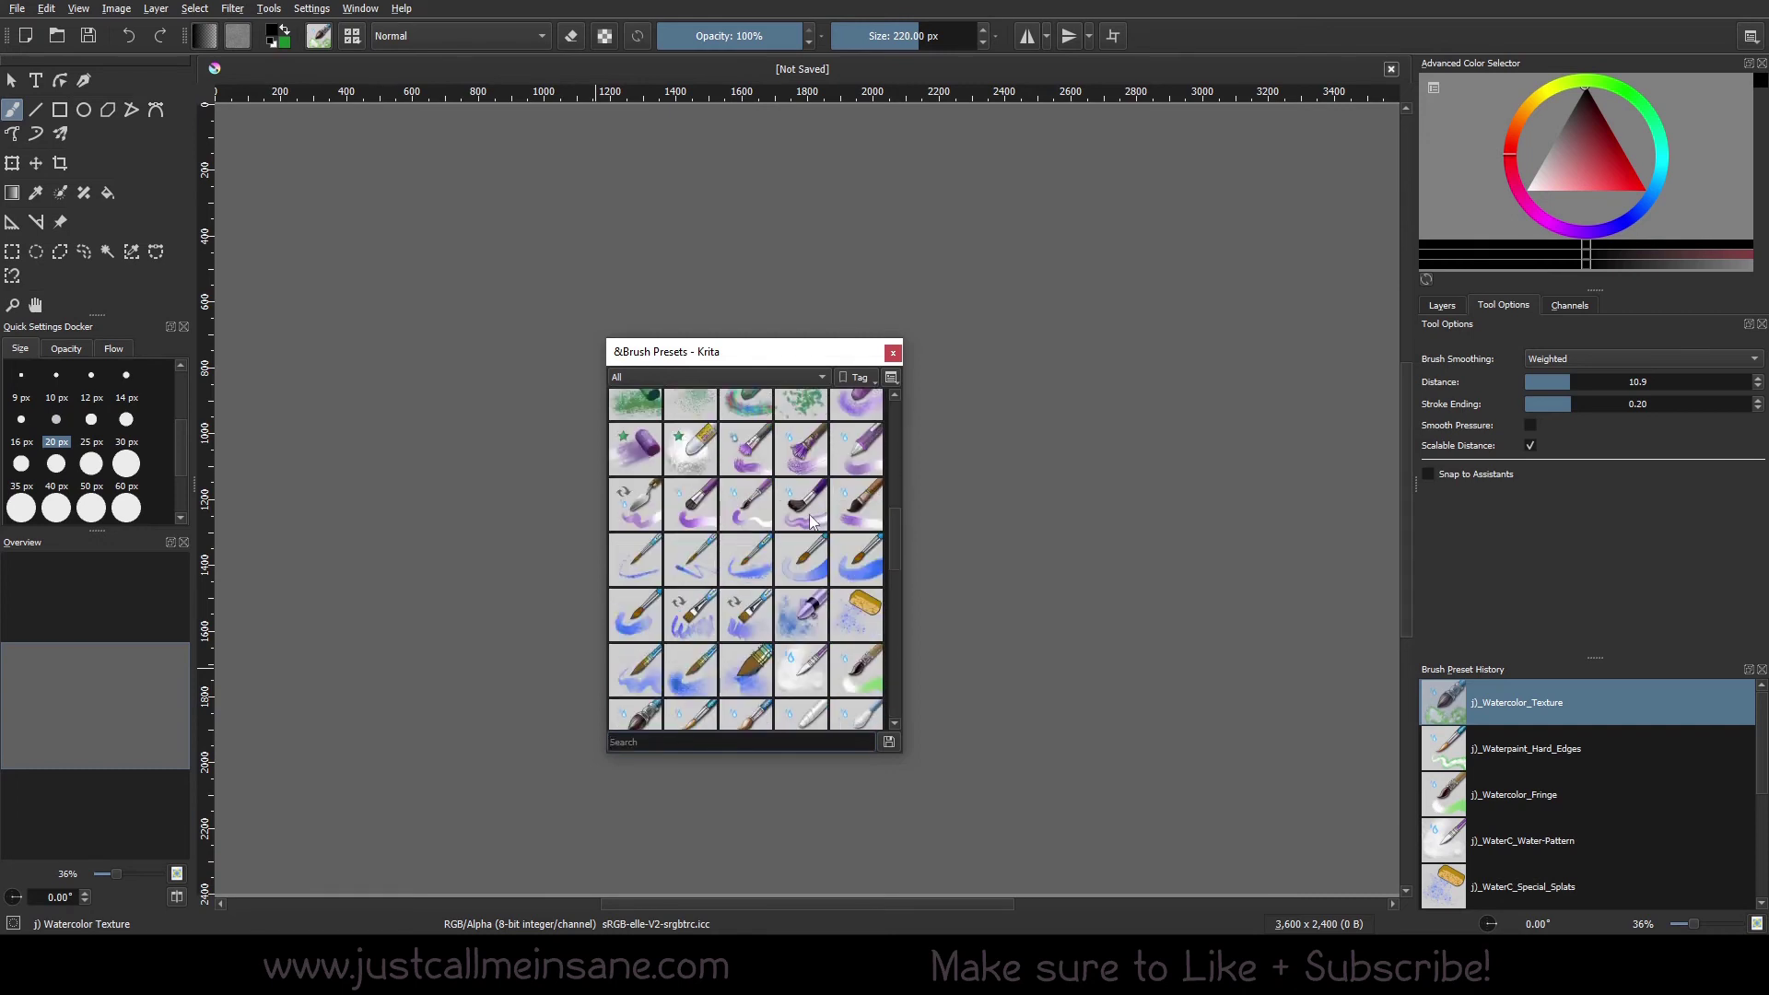
mouse_move(810, 516)
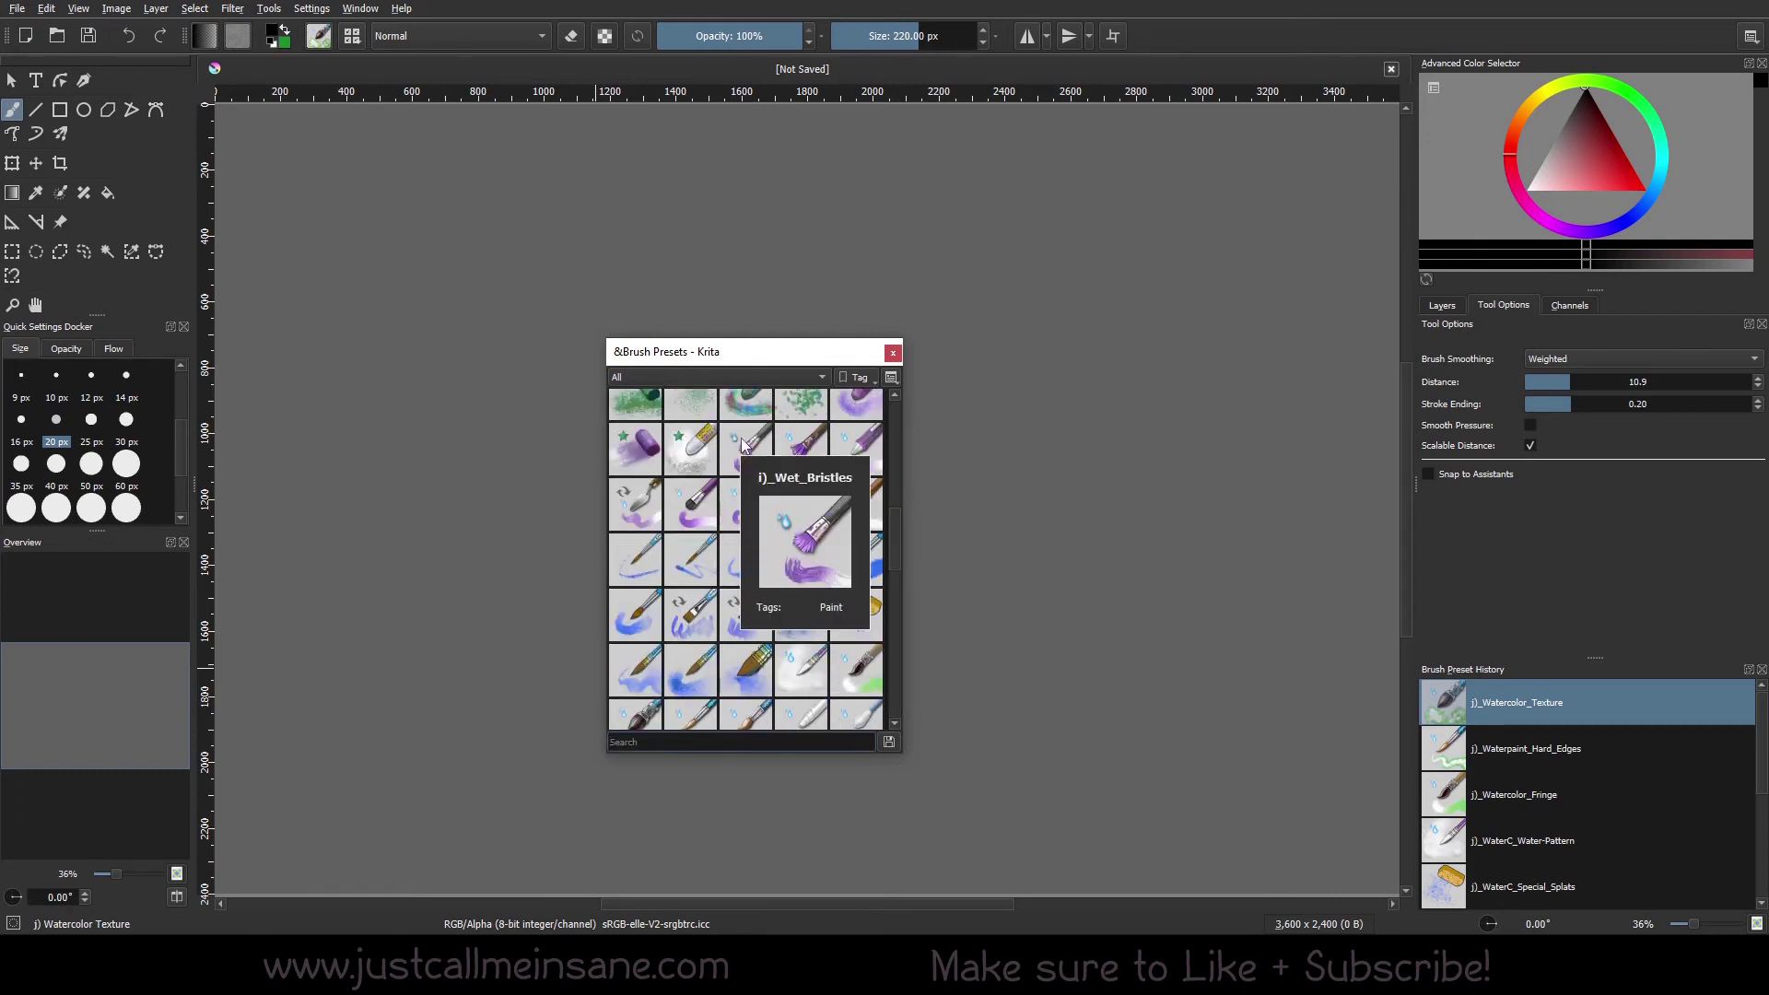
left_click(694, 742)
type("wet")
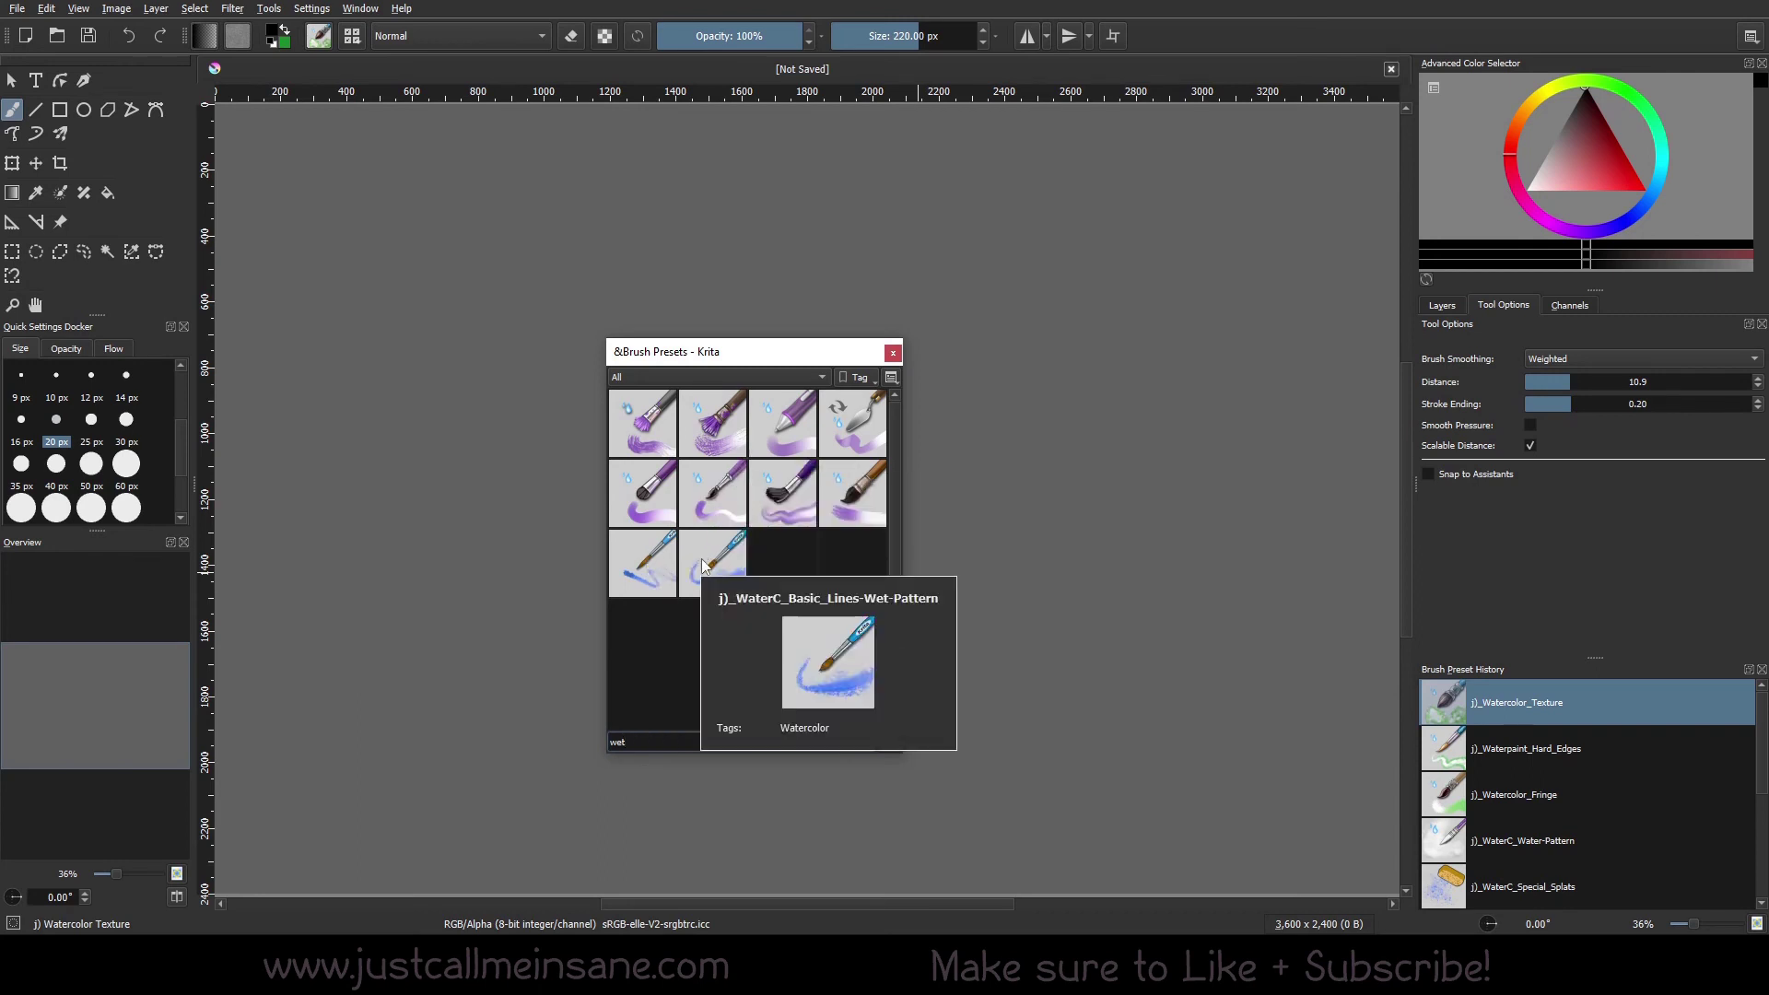
mouse_move(647, 568)
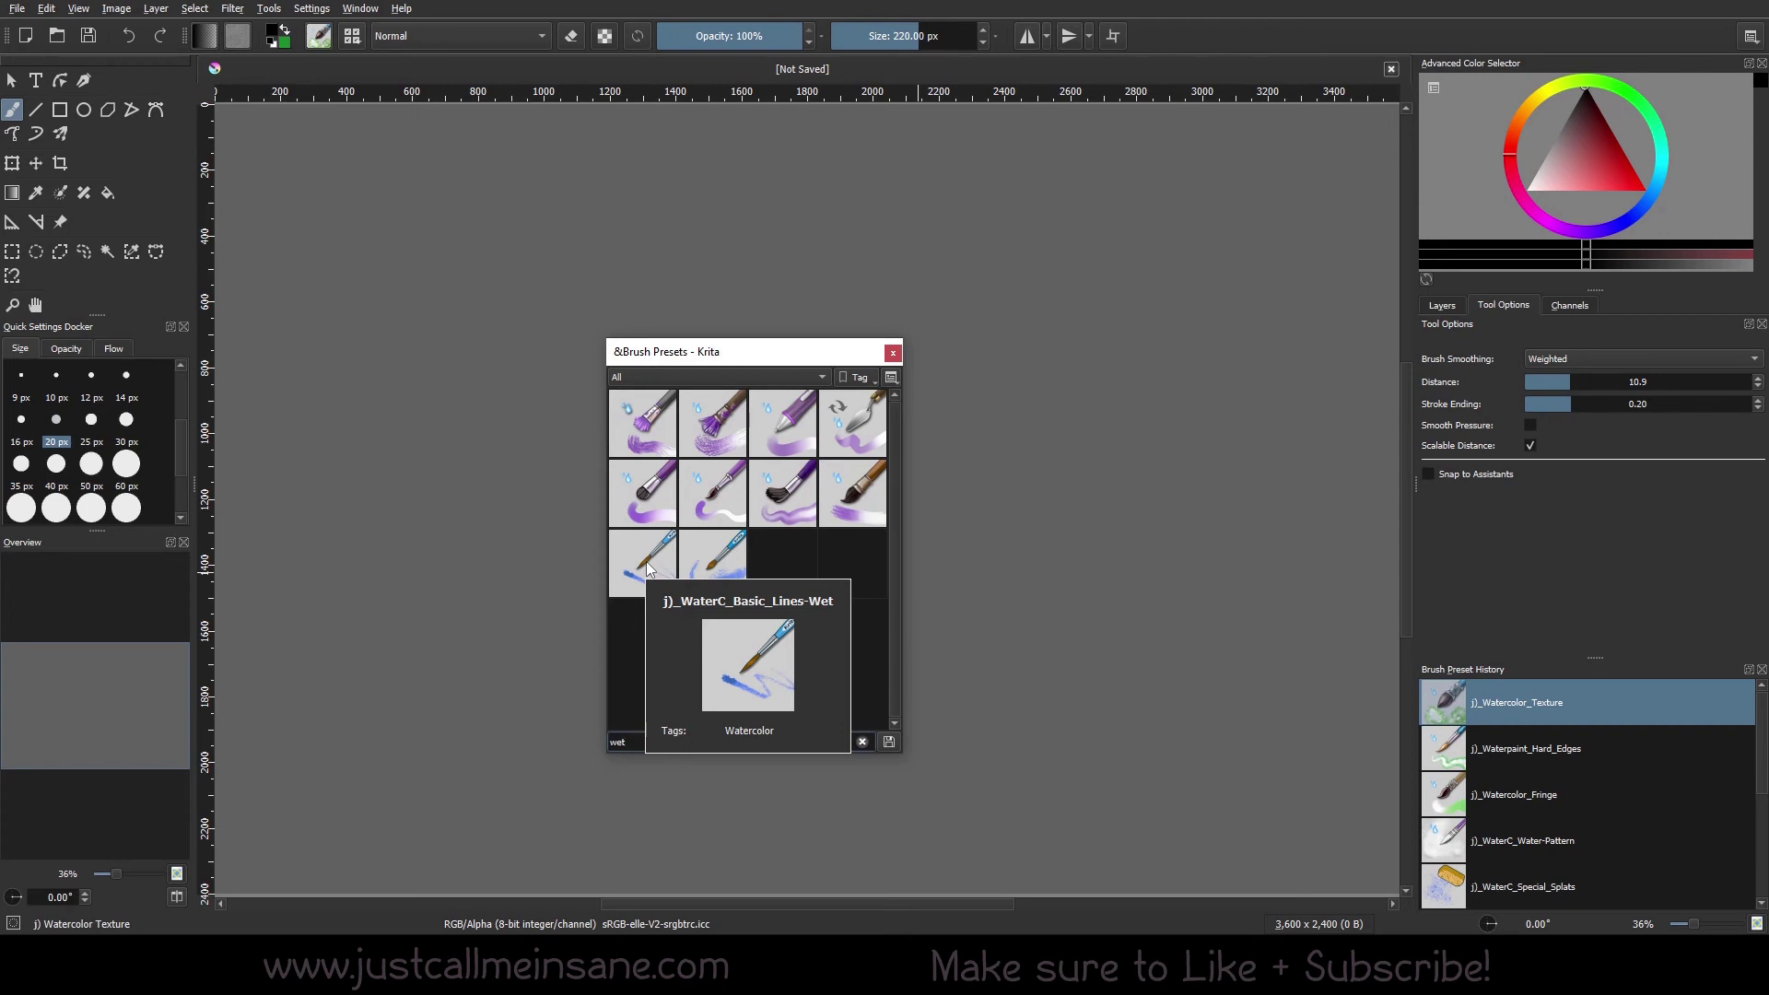
- Search the presets for 'water', then 'ink', then 'digital'
key("BackSpace")
key("BackSpace")
type("ater")
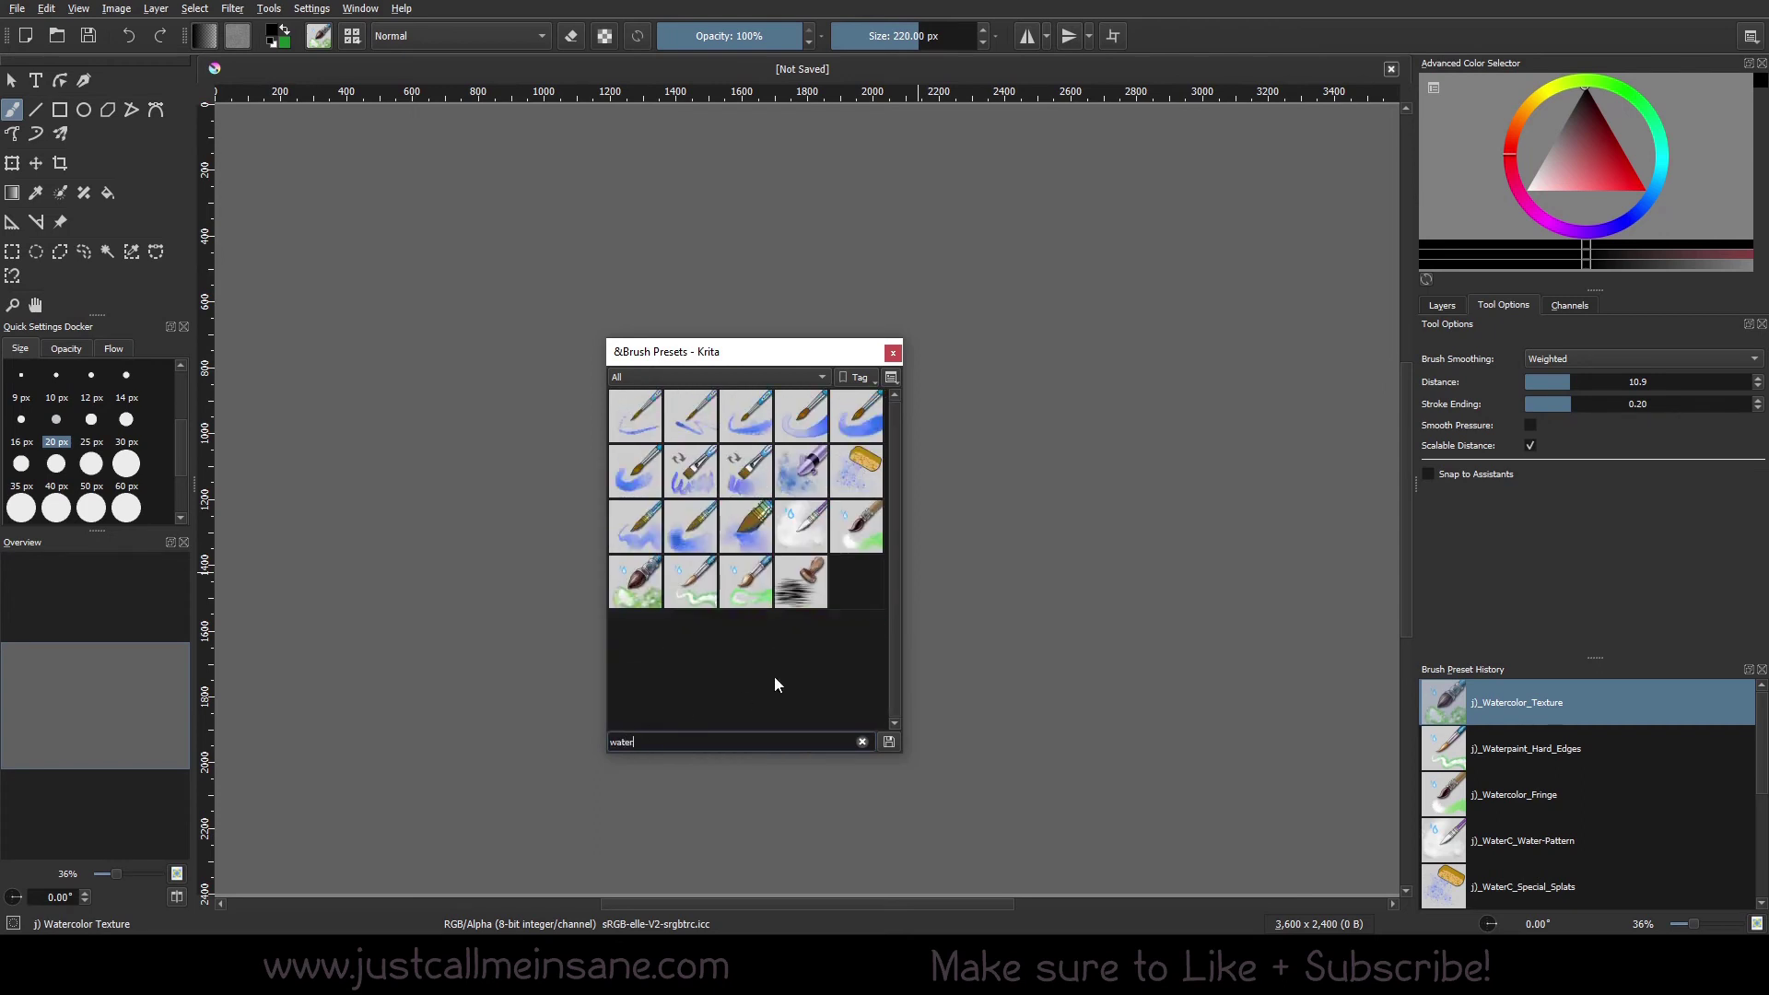
mouse_move(810, 596)
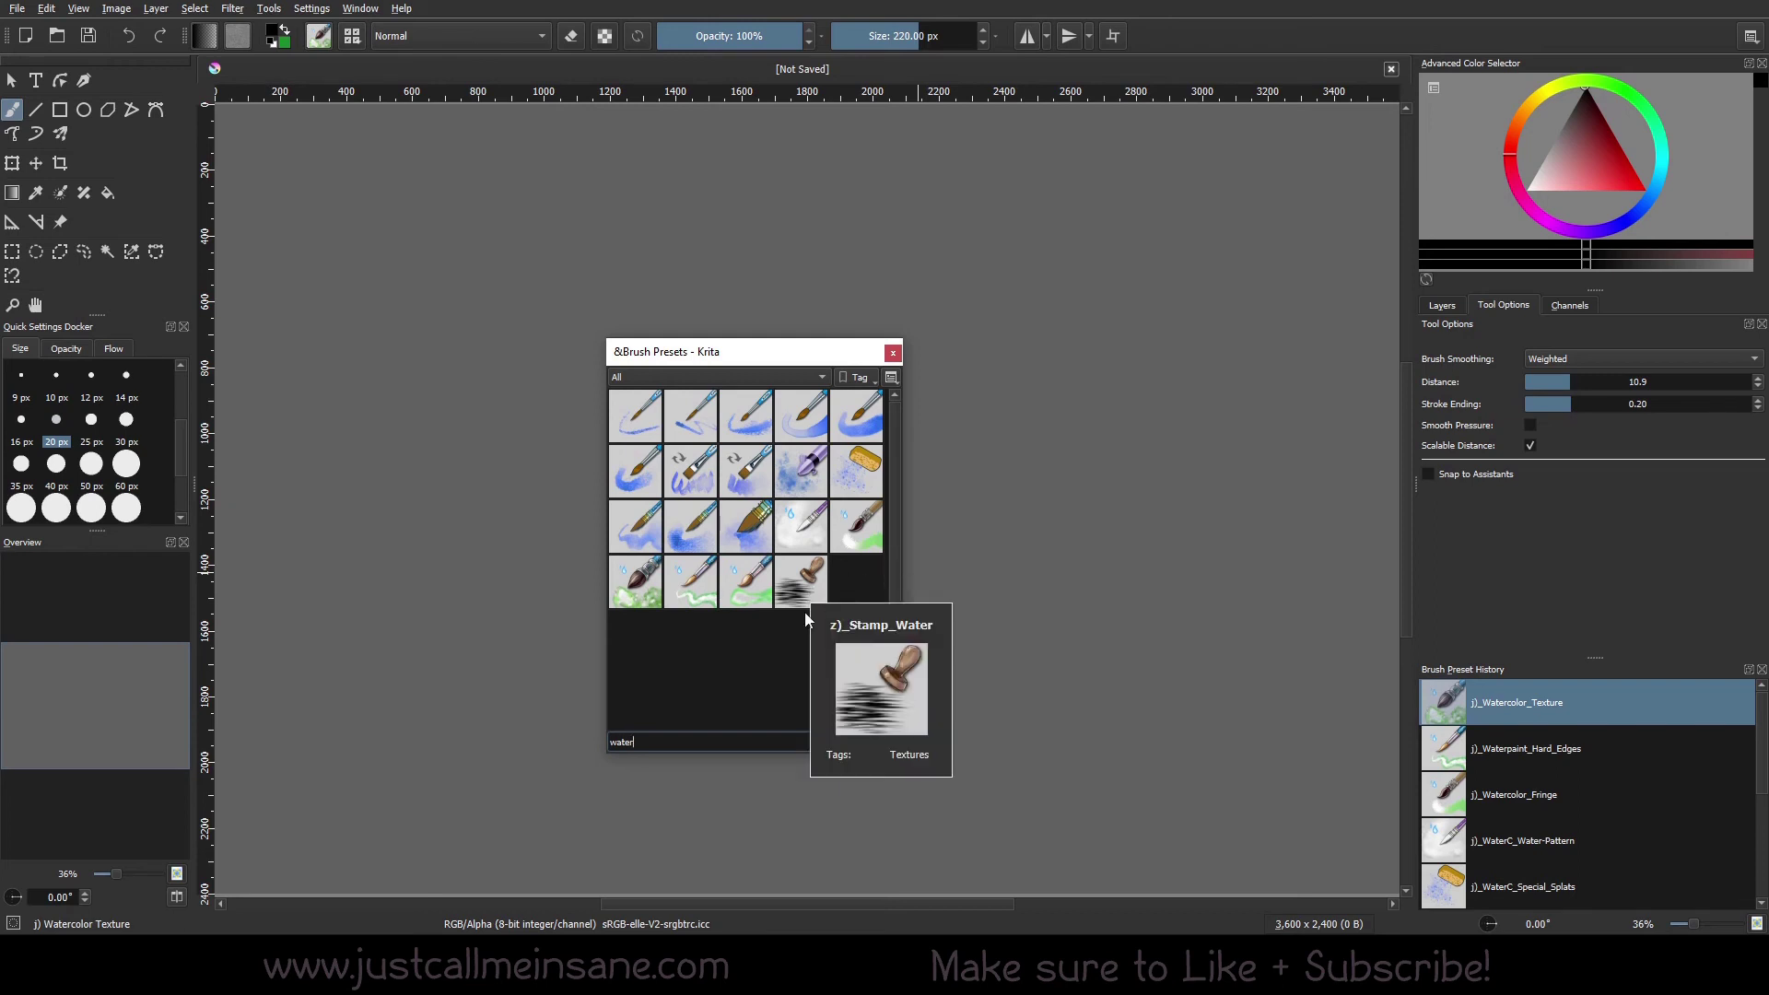
mouse_move(737, 601)
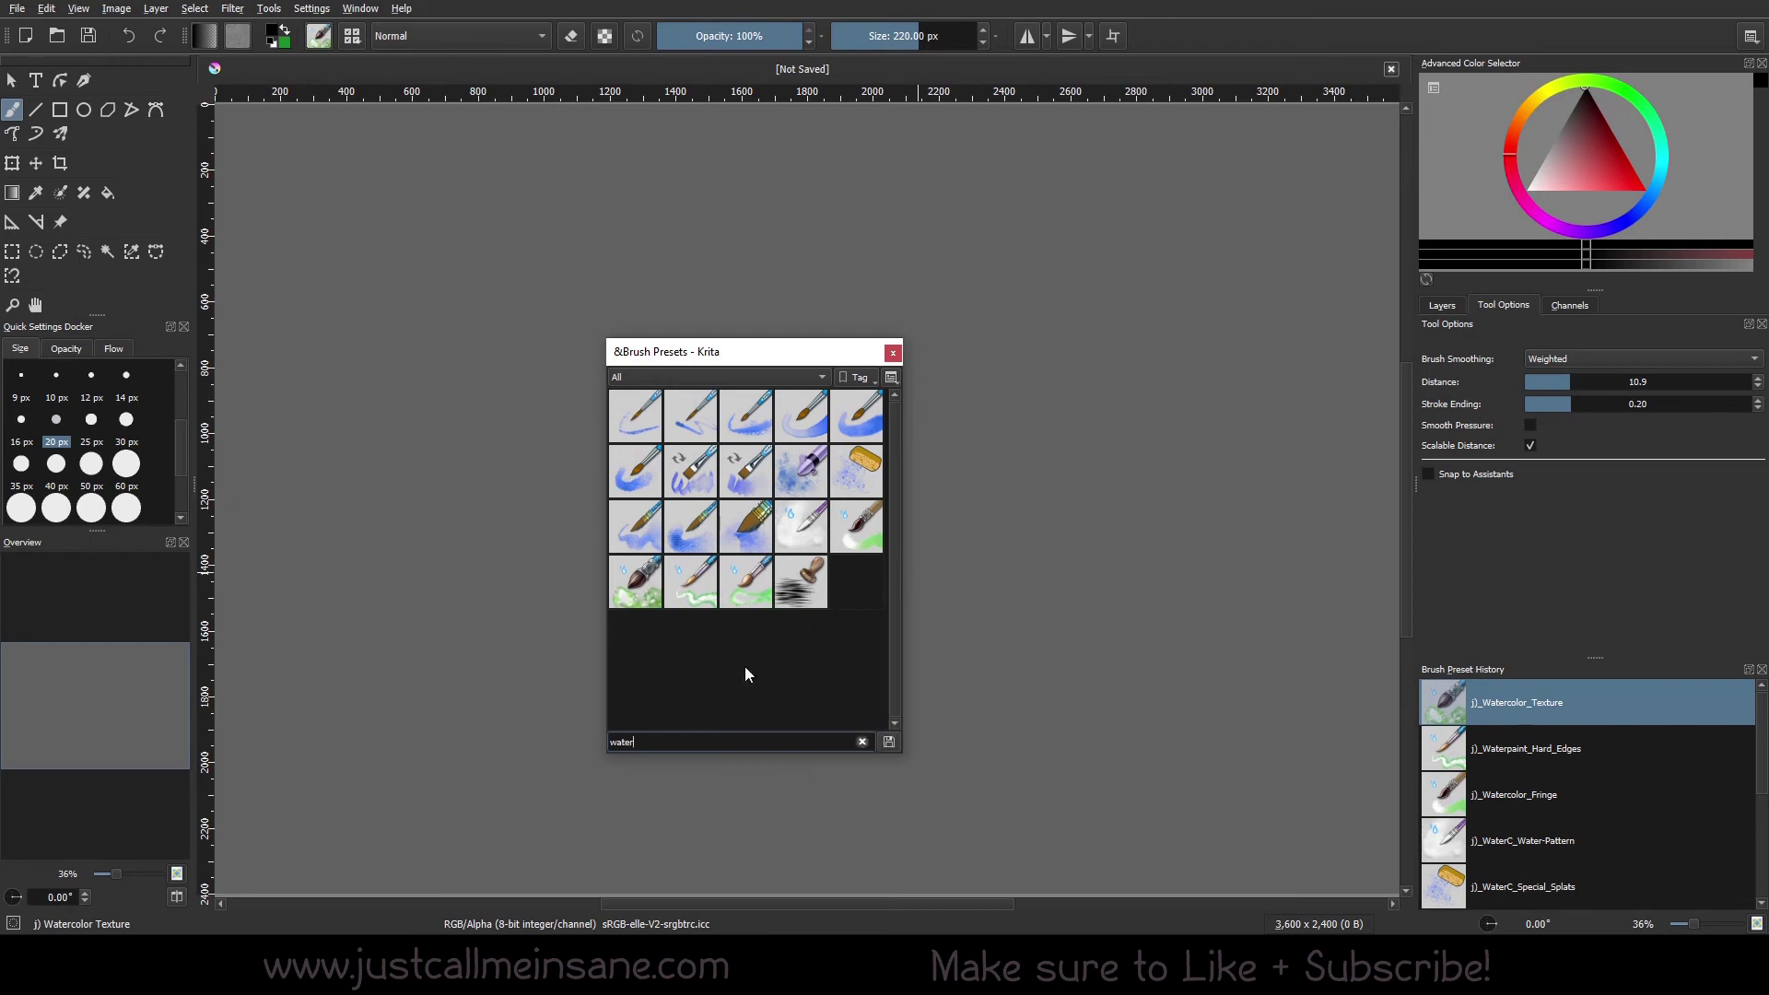
double_click(735, 748)
type("ink")
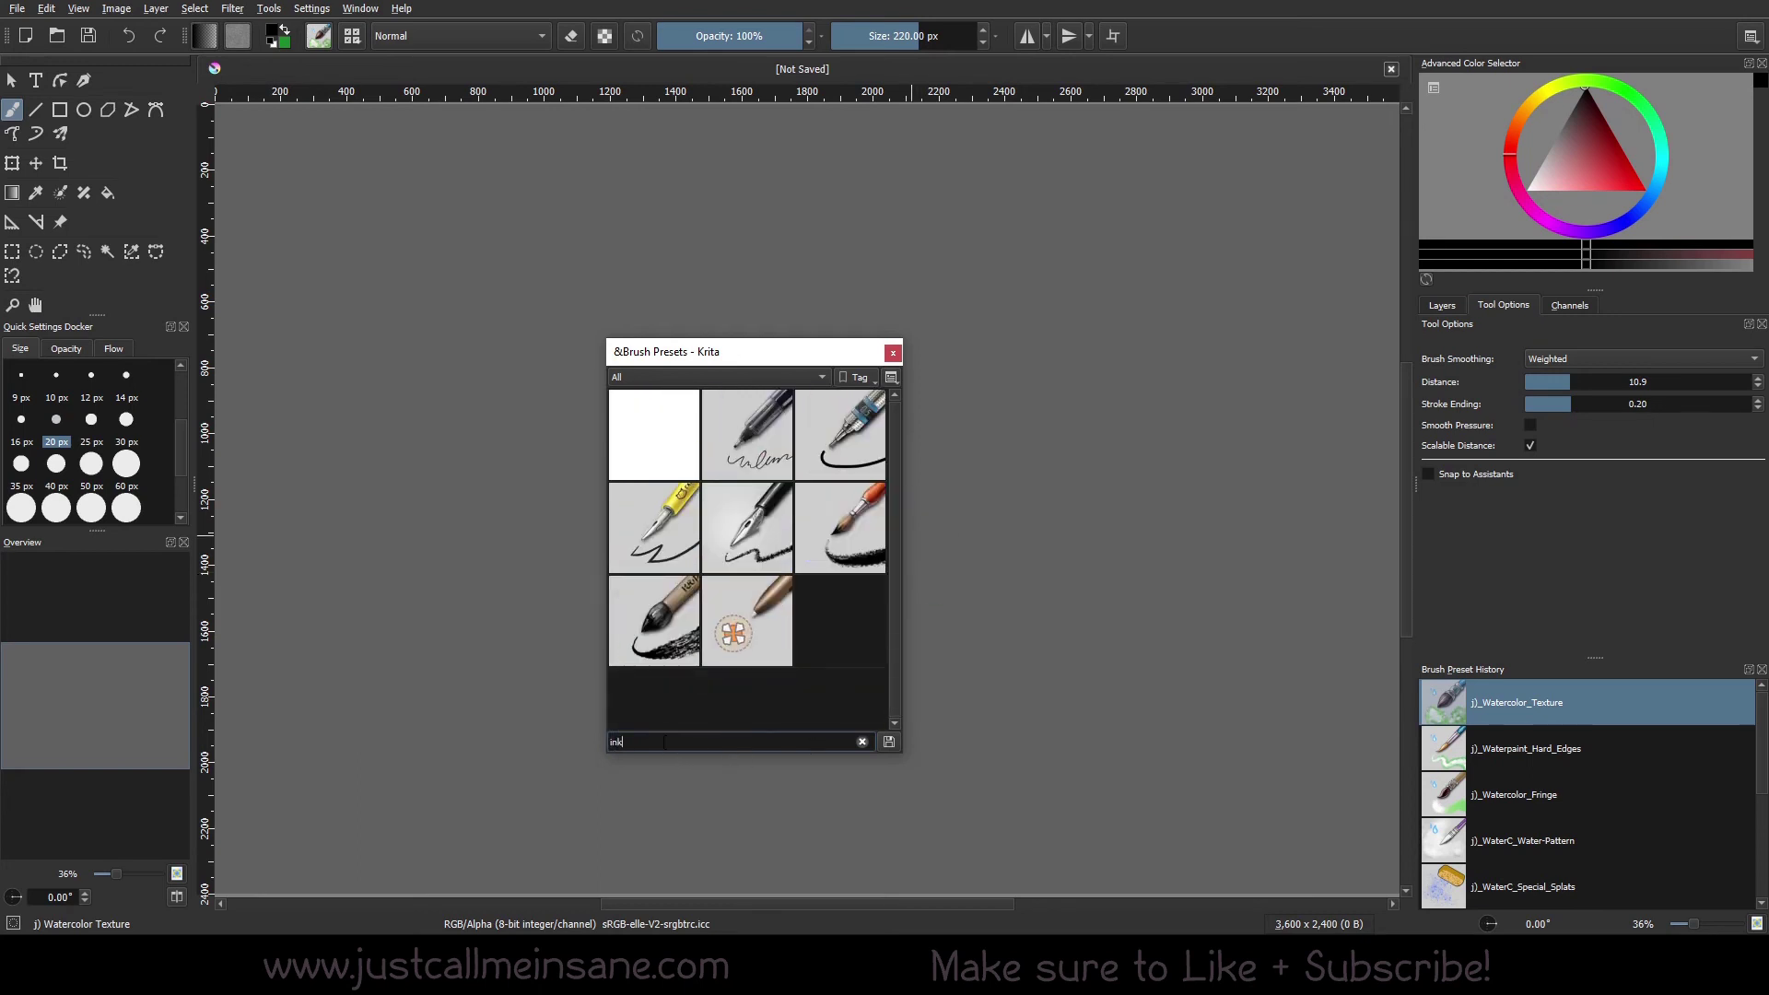
double_click(664, 742)
type("digital")
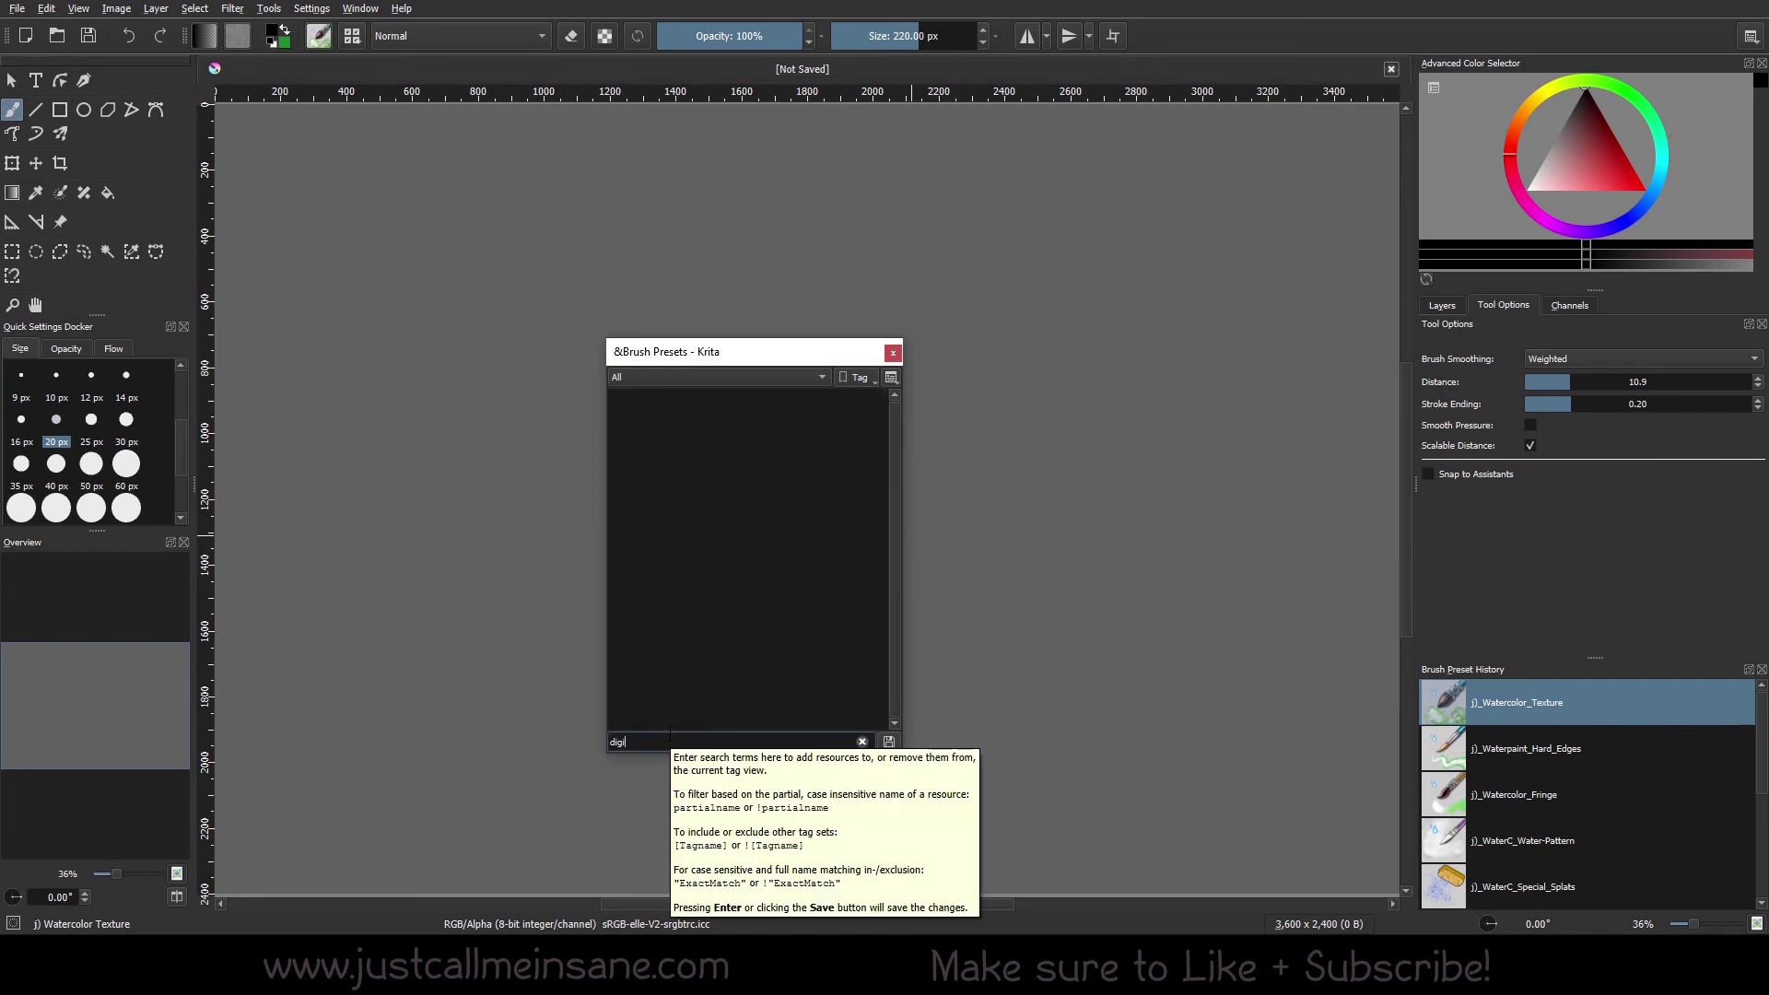
- Try 'airbrush' and 'air' searches, then clear the search field entirely
key("BackSpace")
key("BackSpace")
key("BackSpace")
key("BackSpace")
key("BackSpace")
key("BackSpace")
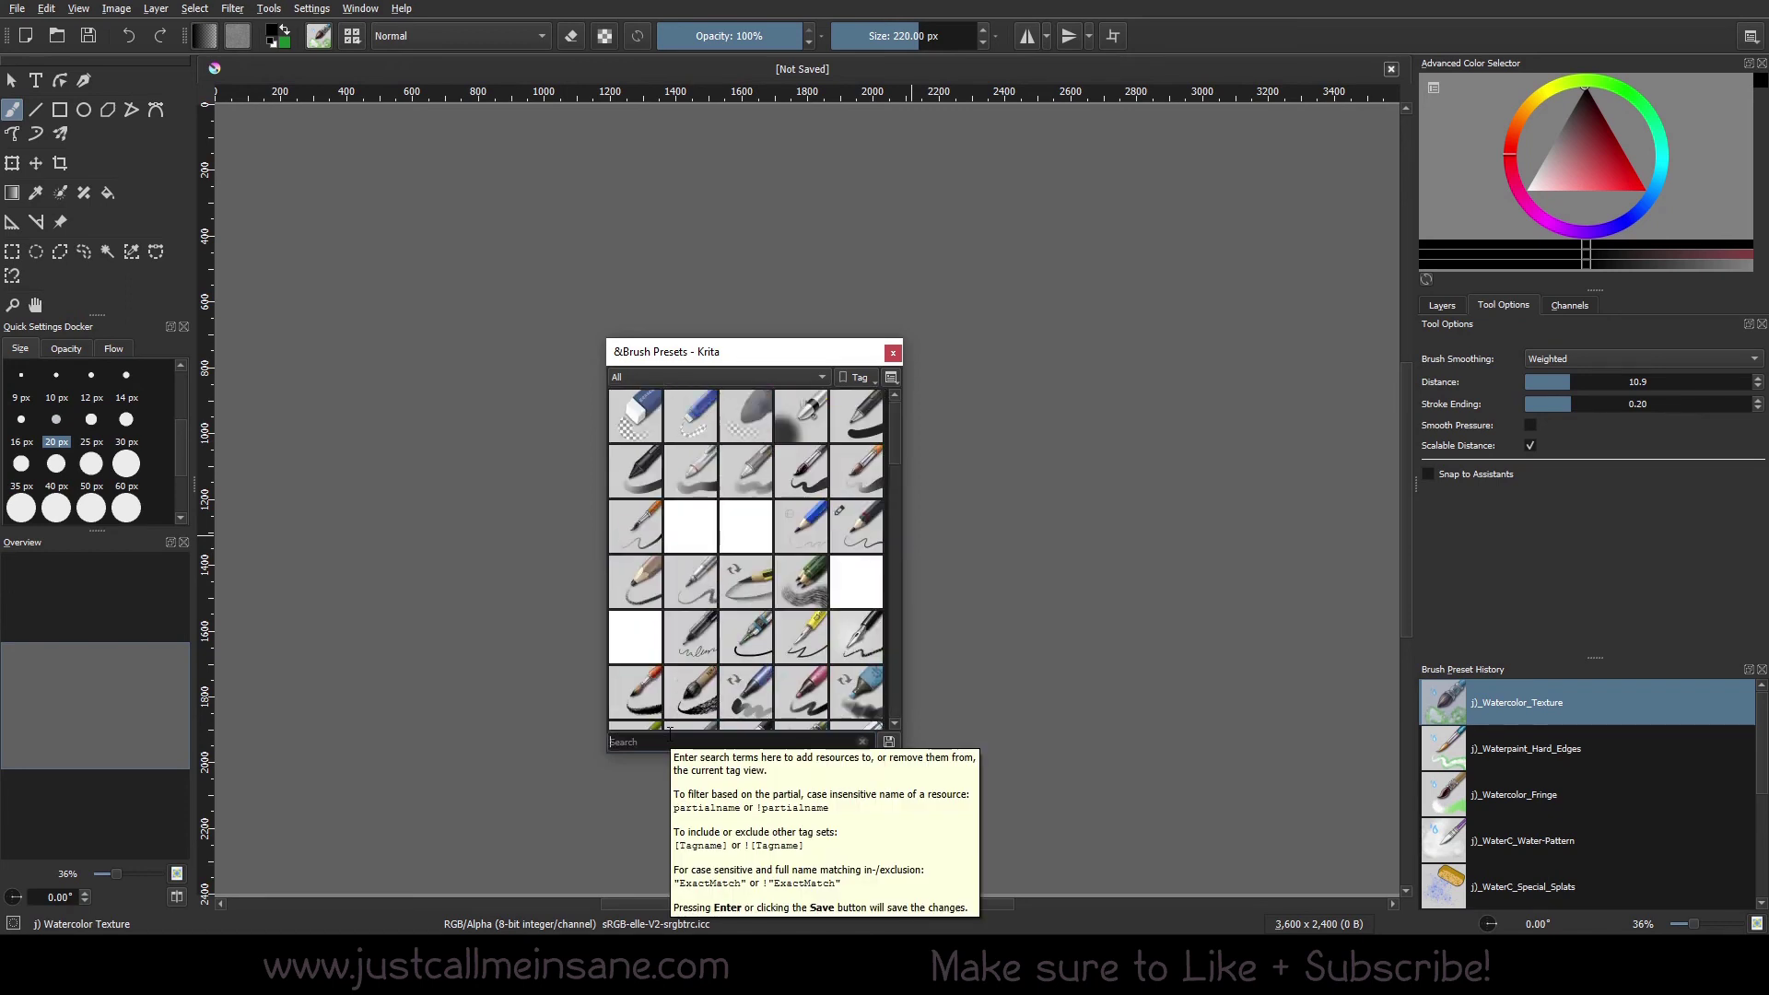
type("airbrush")
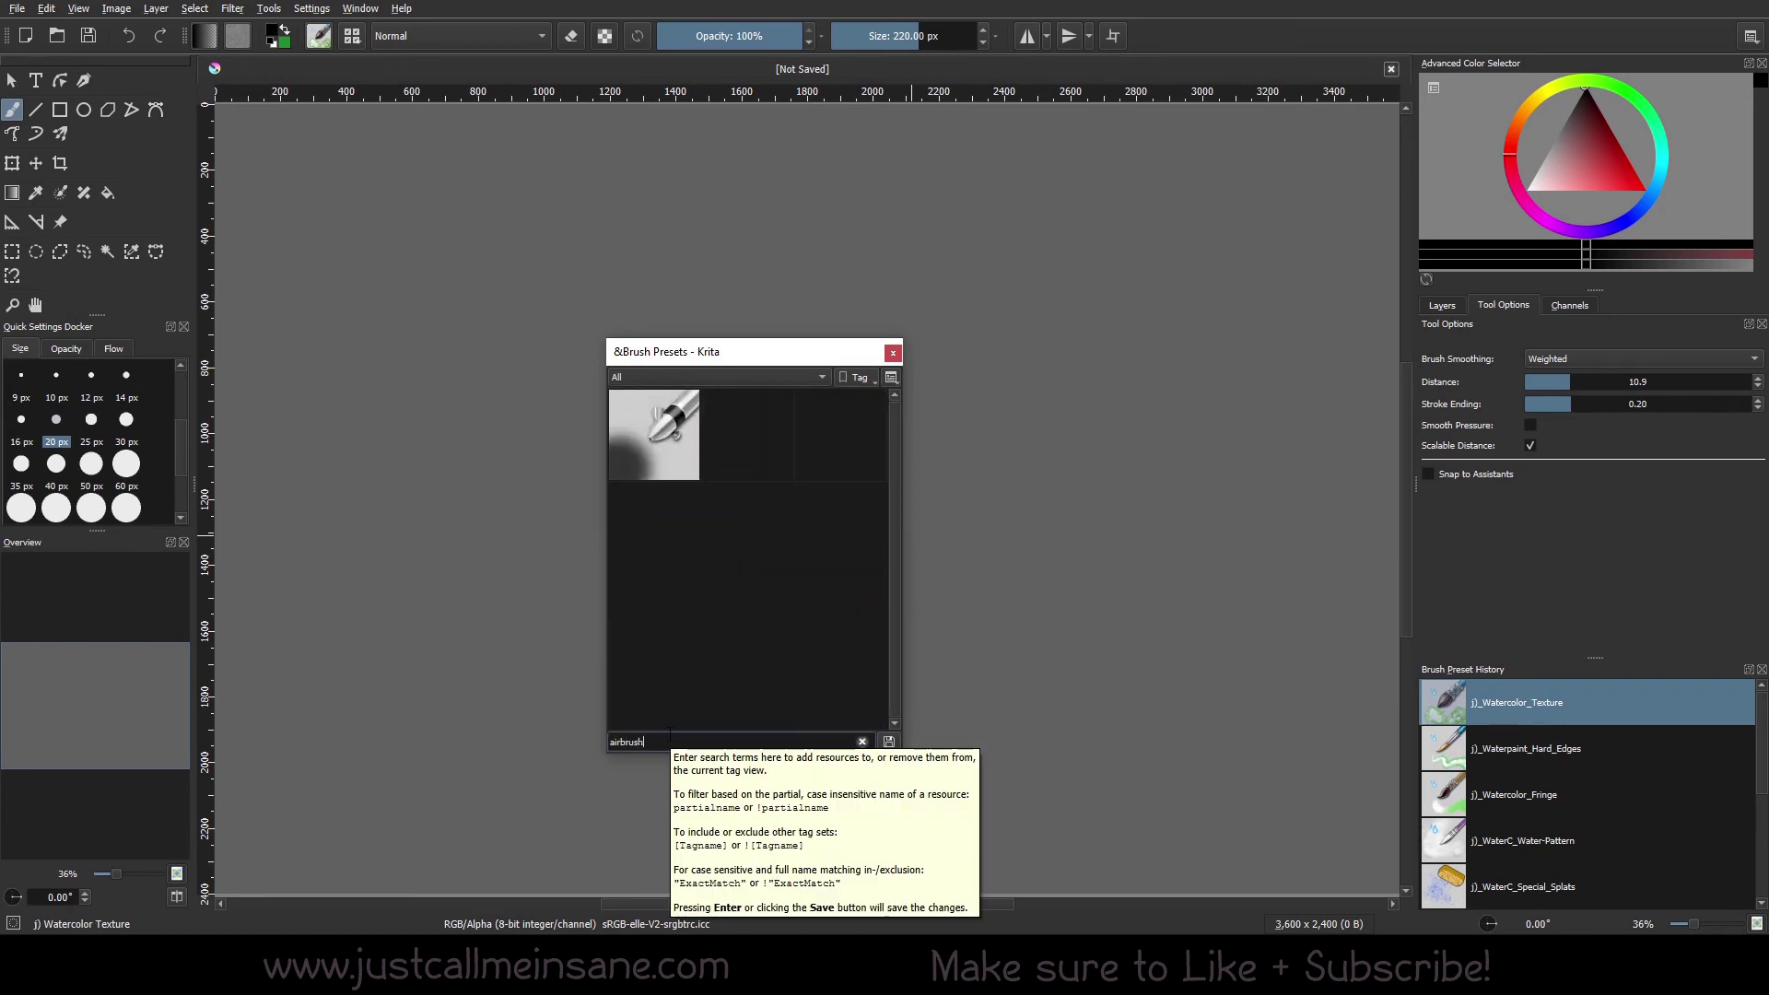
key("BackSpace")
key("BackSpace")
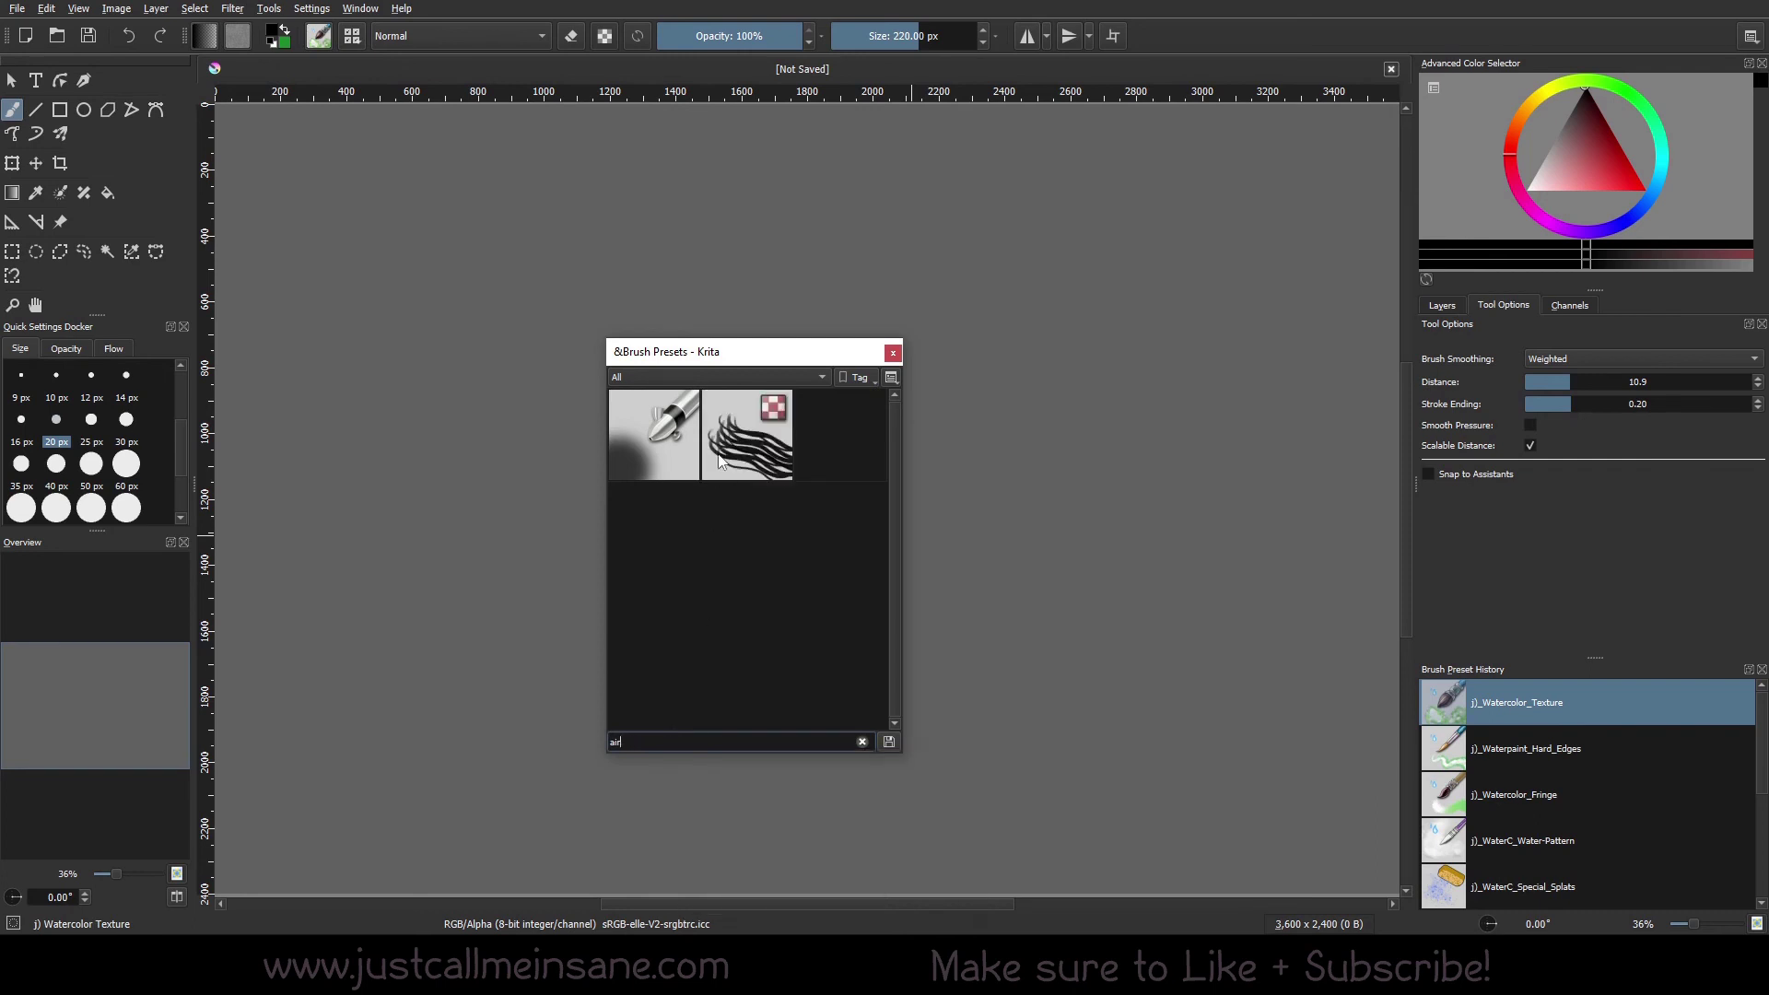
mouse_move(720, 459)
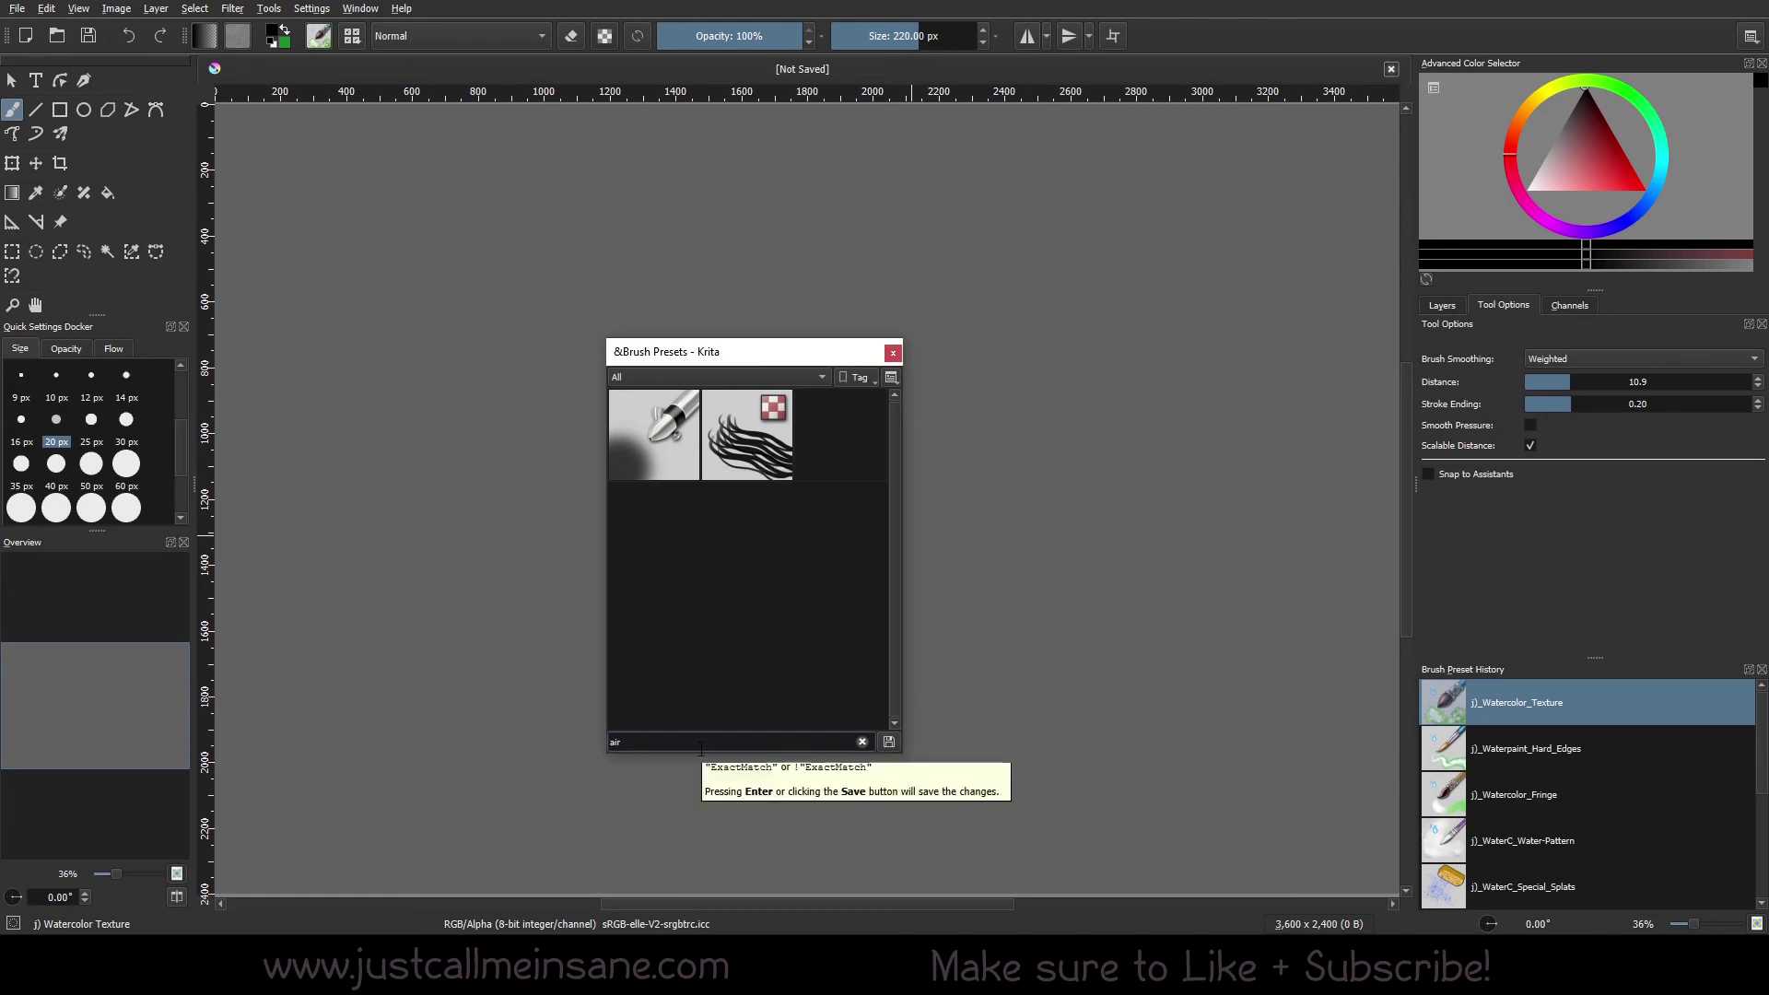
key("ctrl+a")
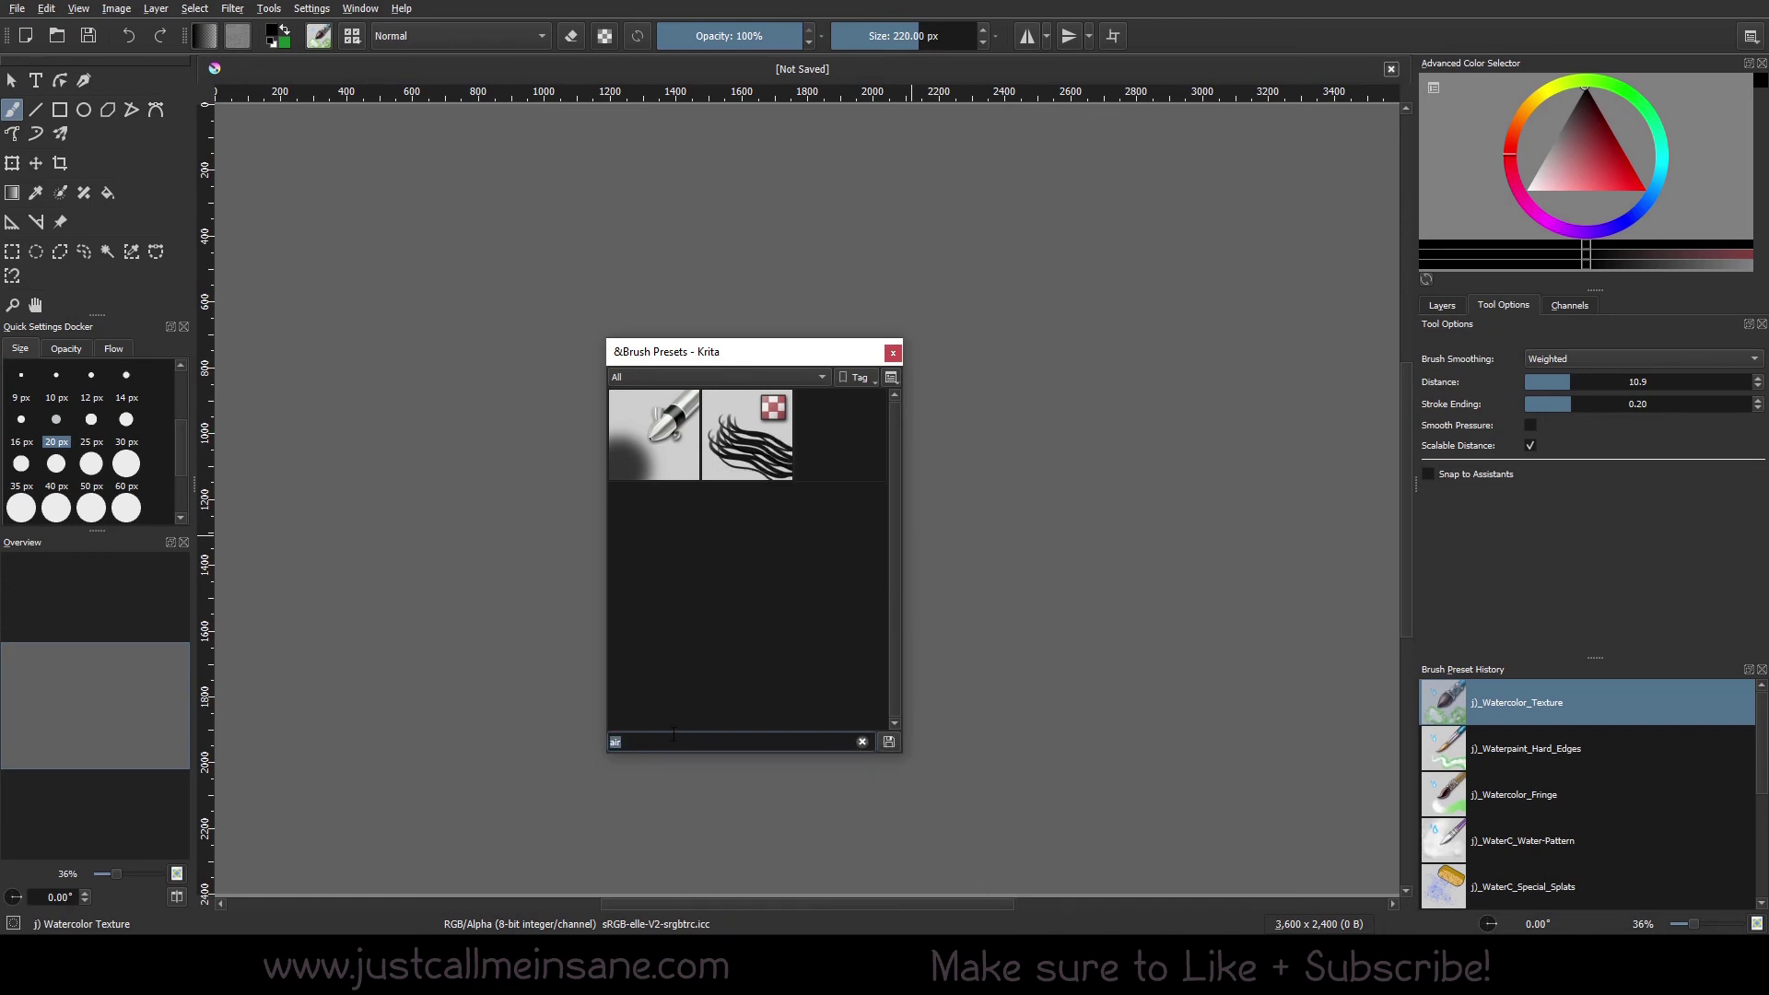
key("BackSpace")
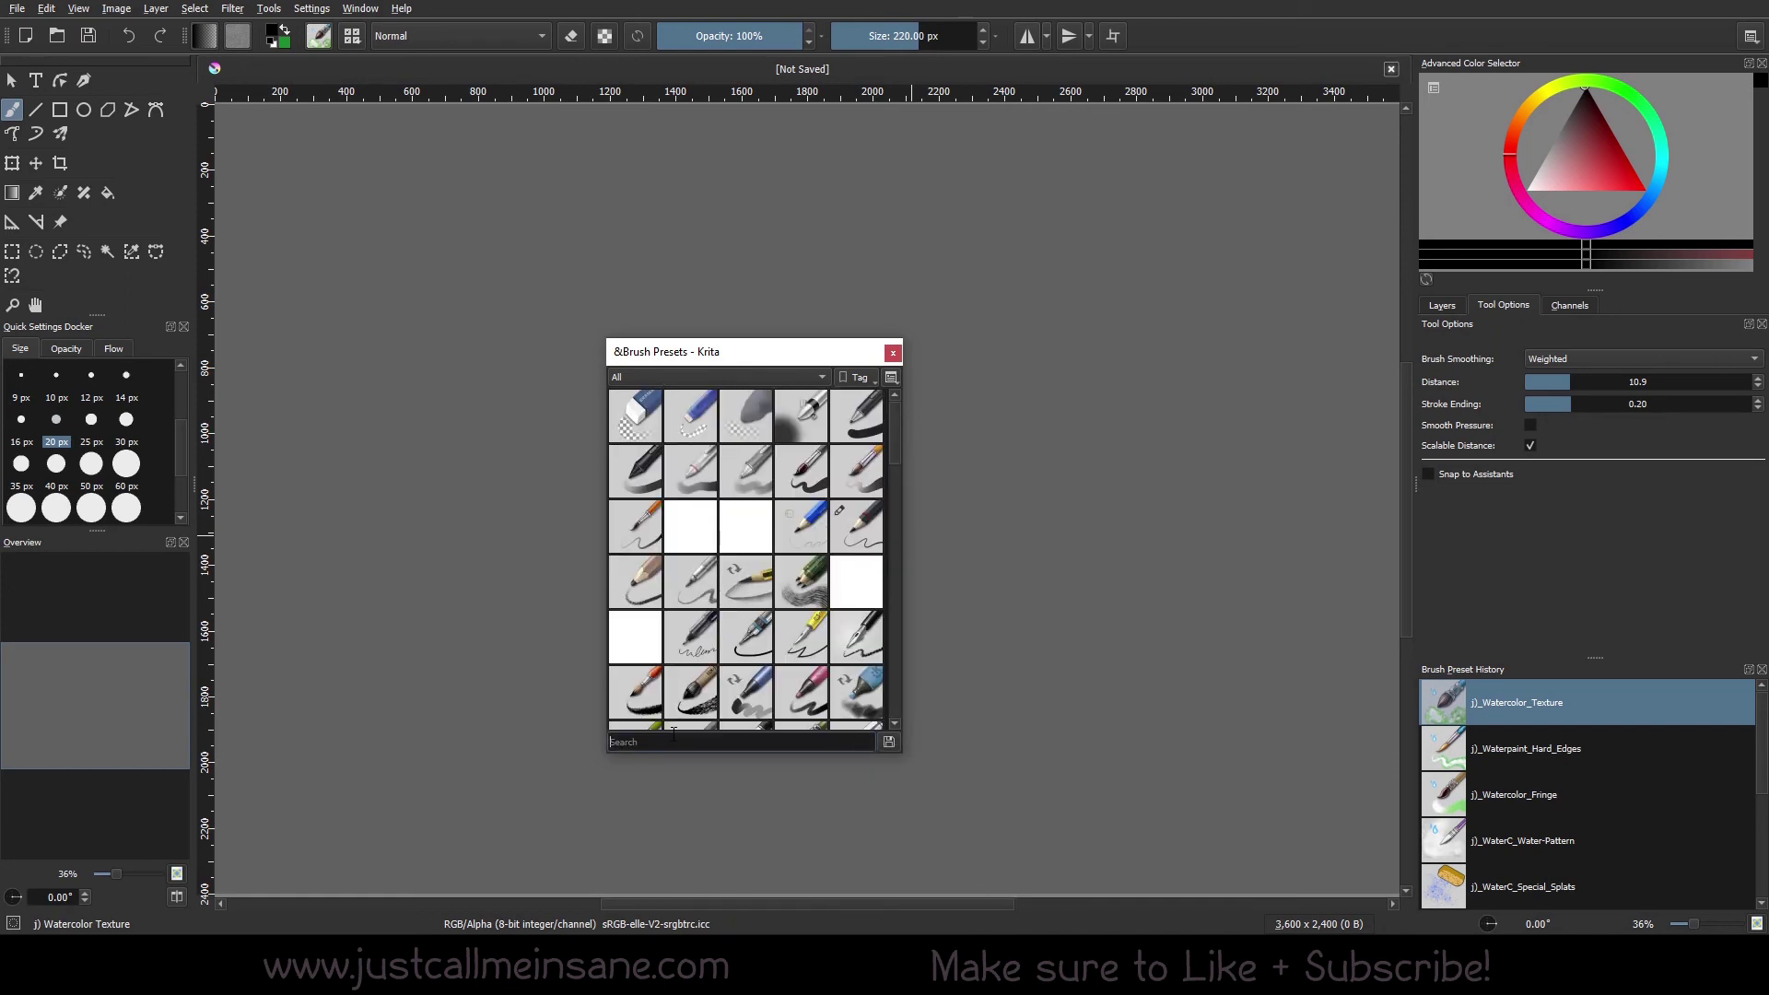
- Create a new brush tag named 'Test' and search the presets for 'wet'
left_click(860, 378)
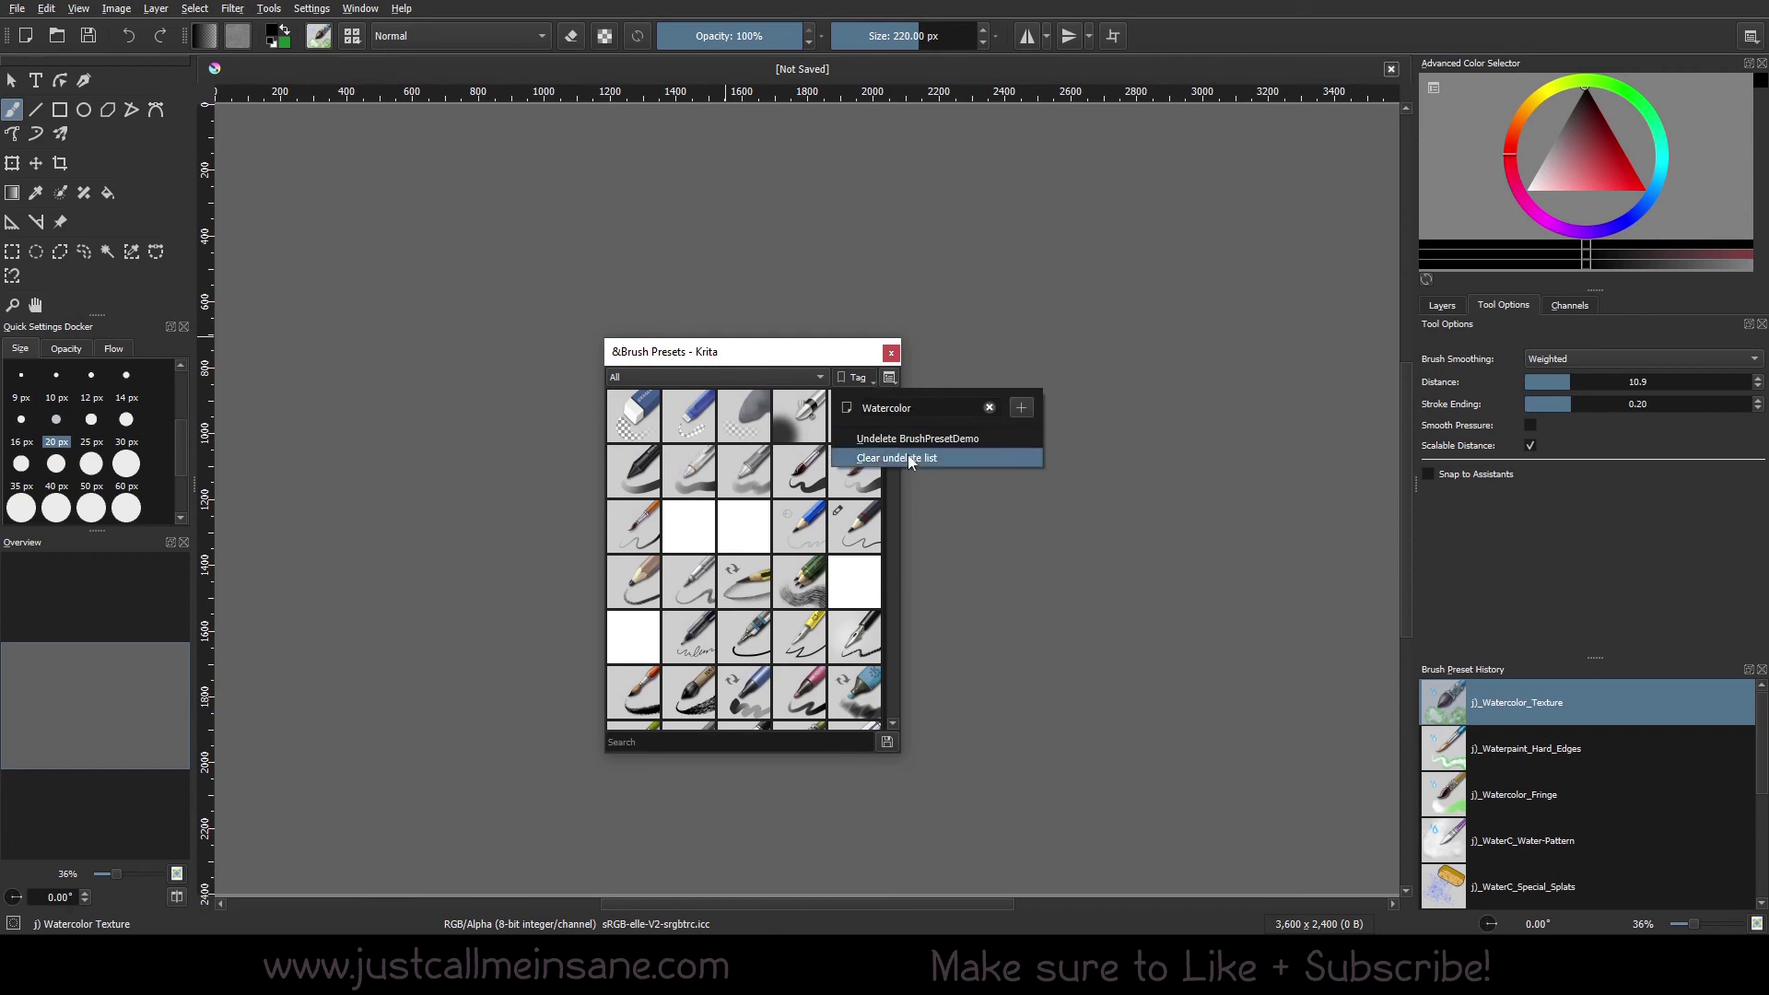
key("Up")
key("Up")
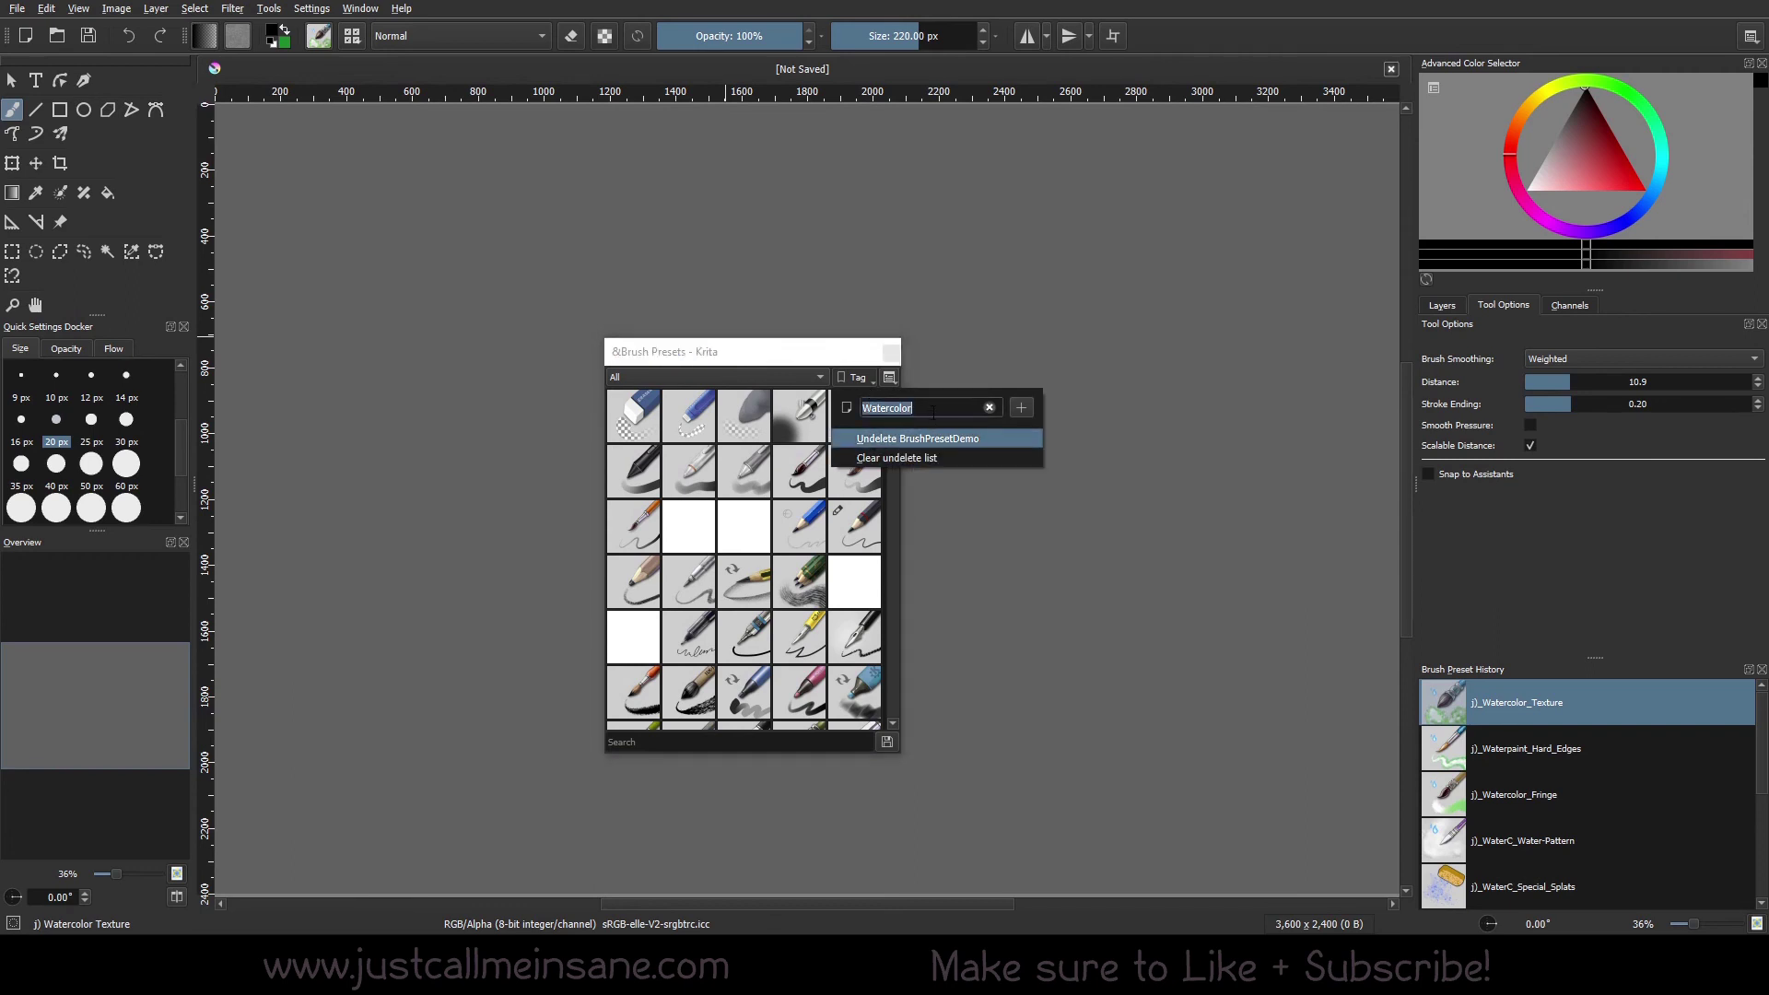
type("Test")
key("Return")
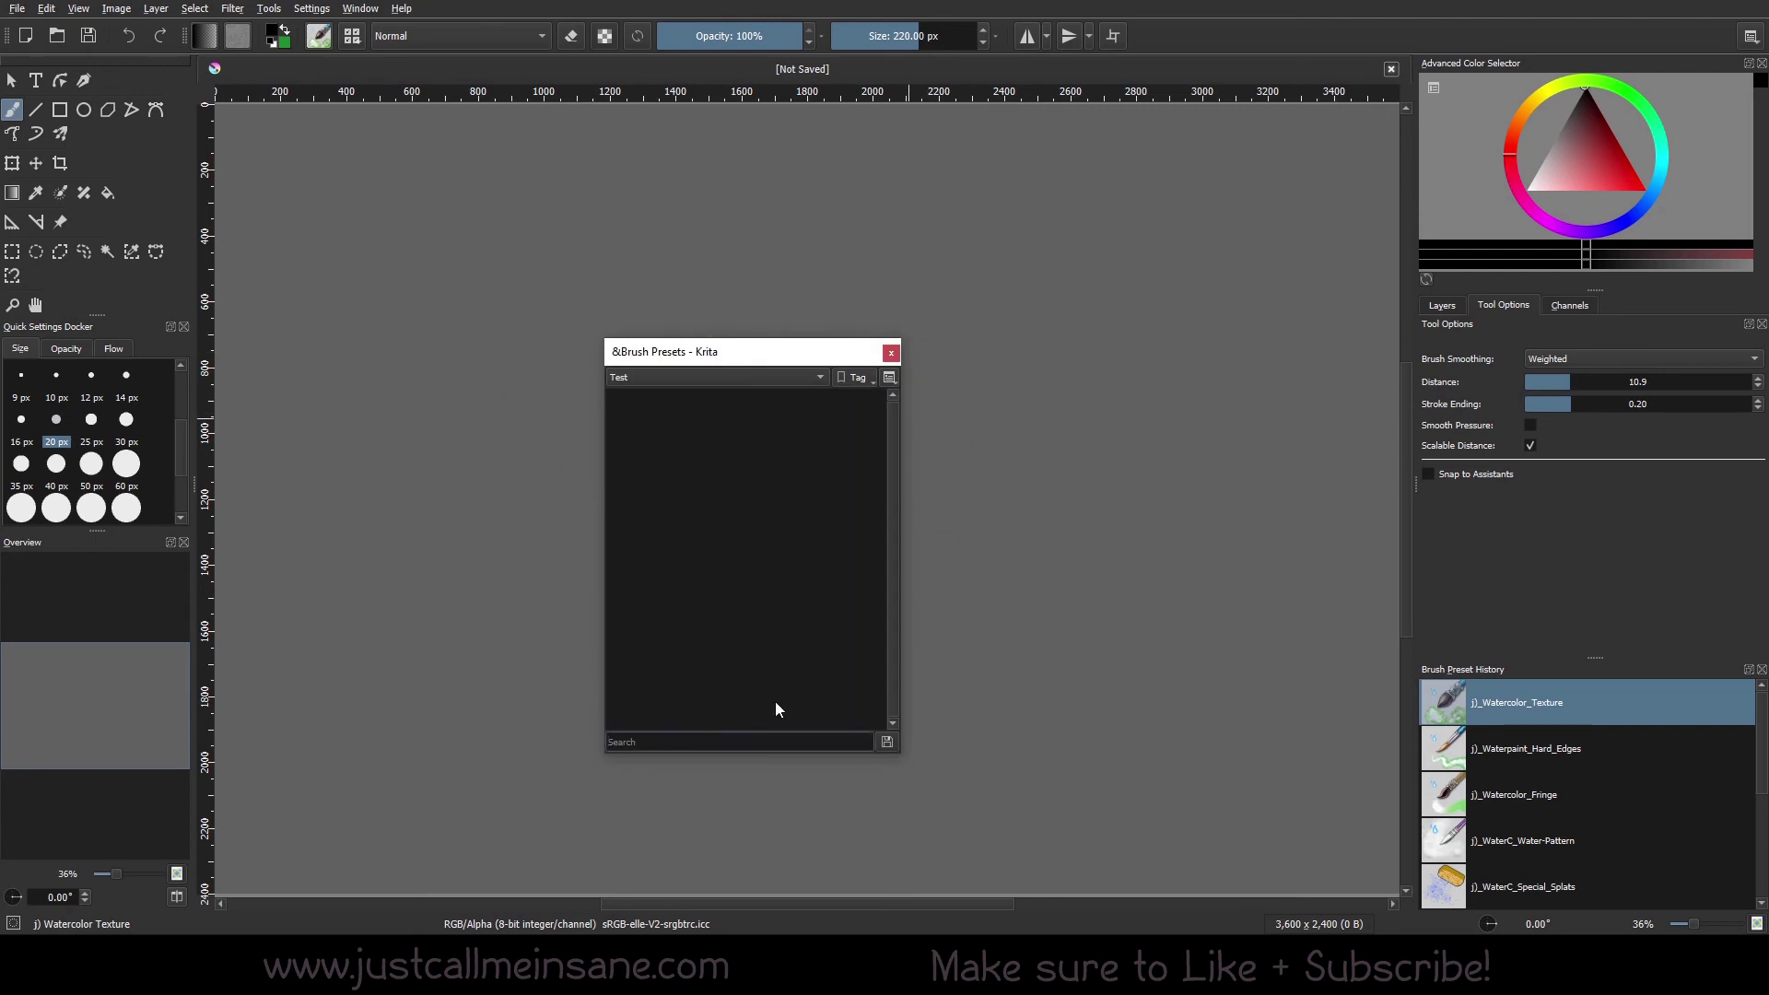
left_click(756, 741)
type("wet")
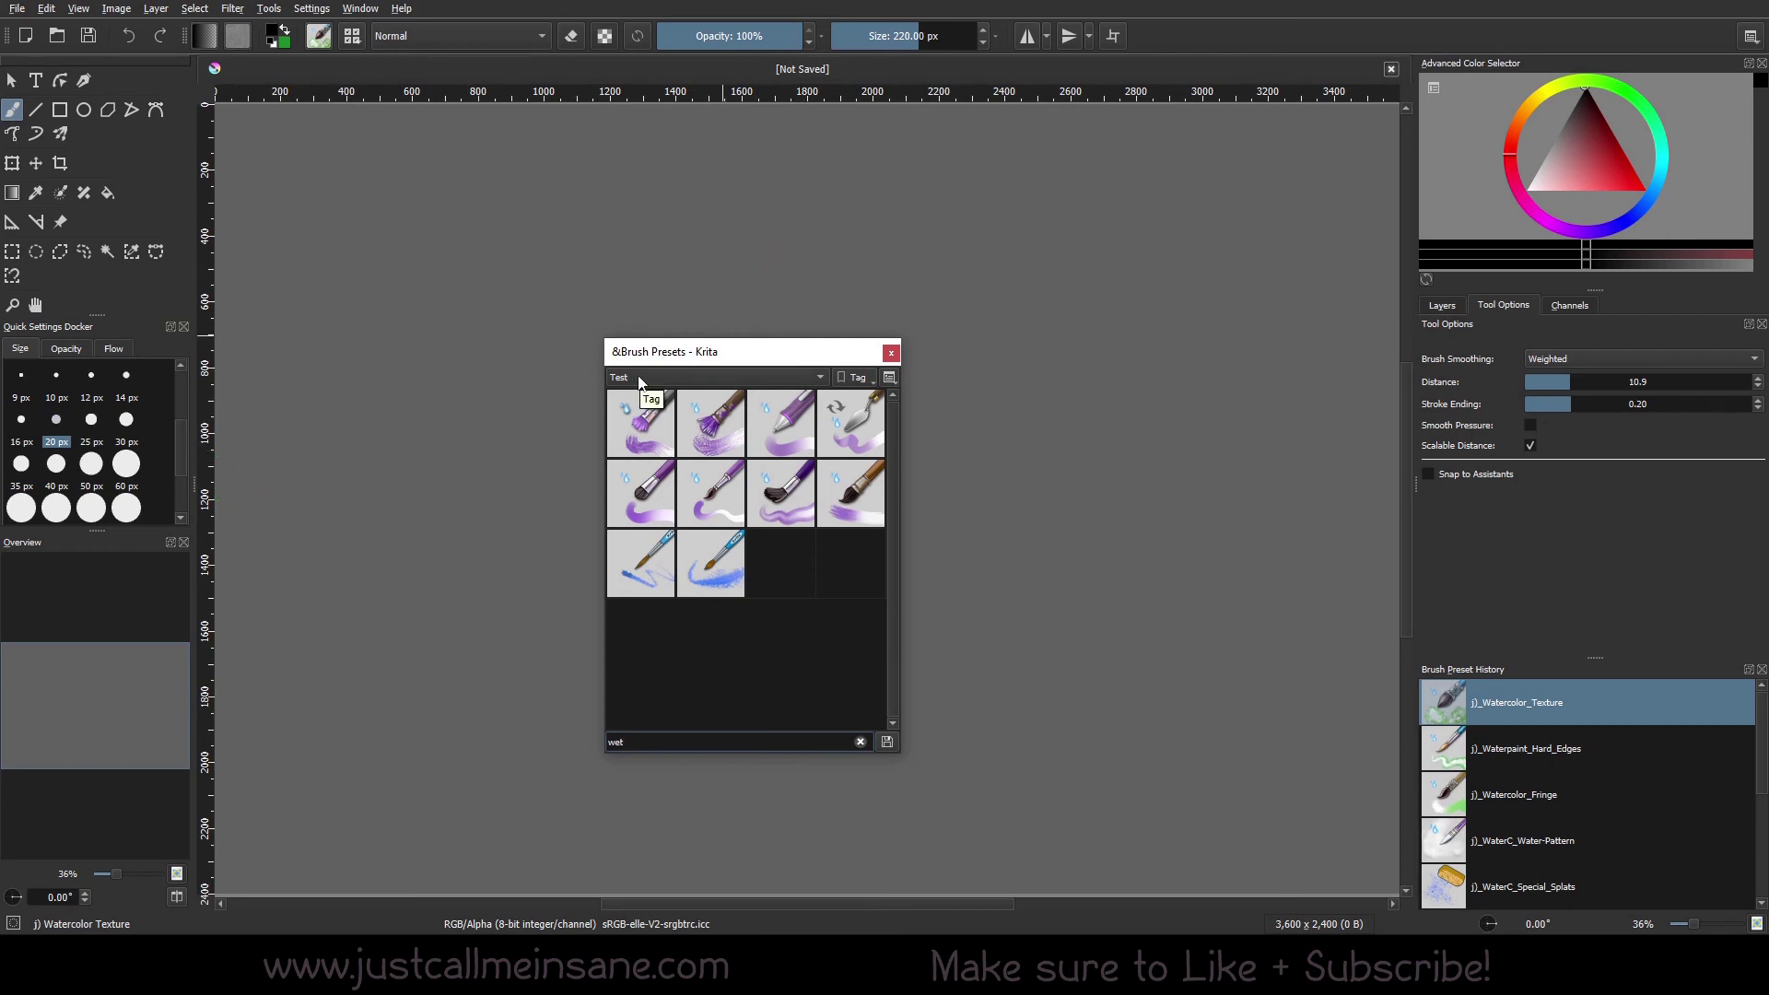
- Save the ten 'wet' results into the Test tag, then switch to Sketch and back to verify
left_click(860, 741)
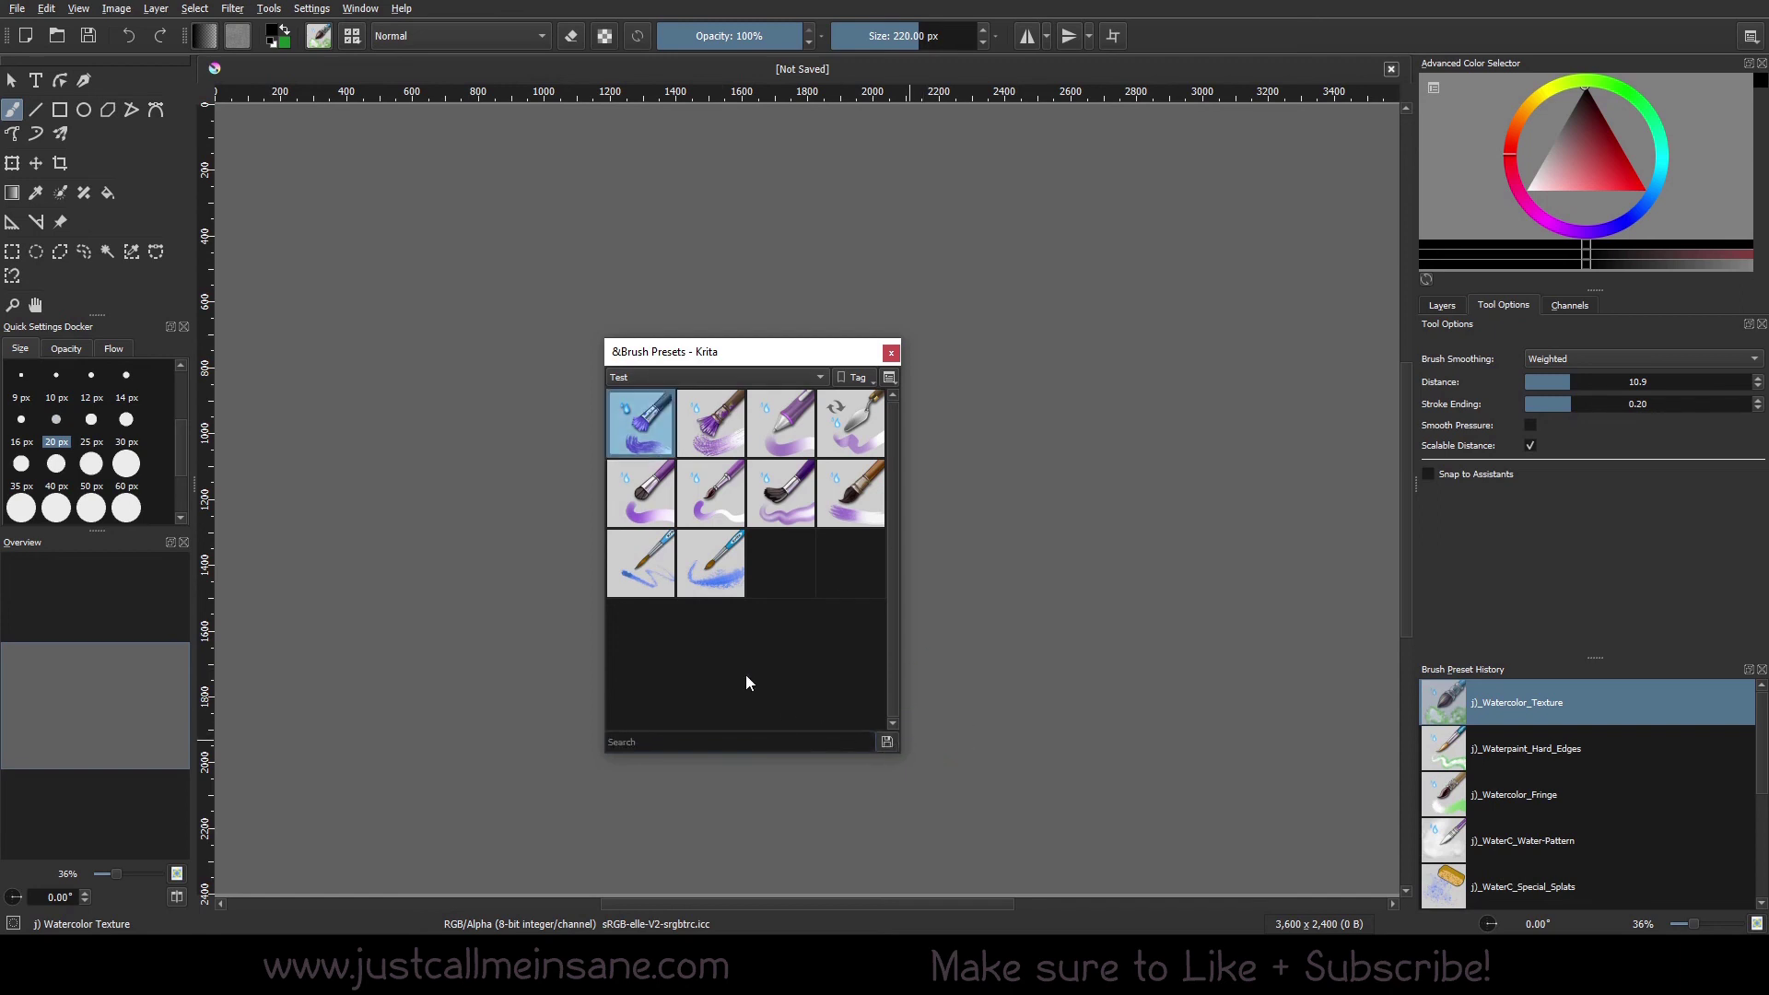
left_click(739, 382)
left_click(733, 359)
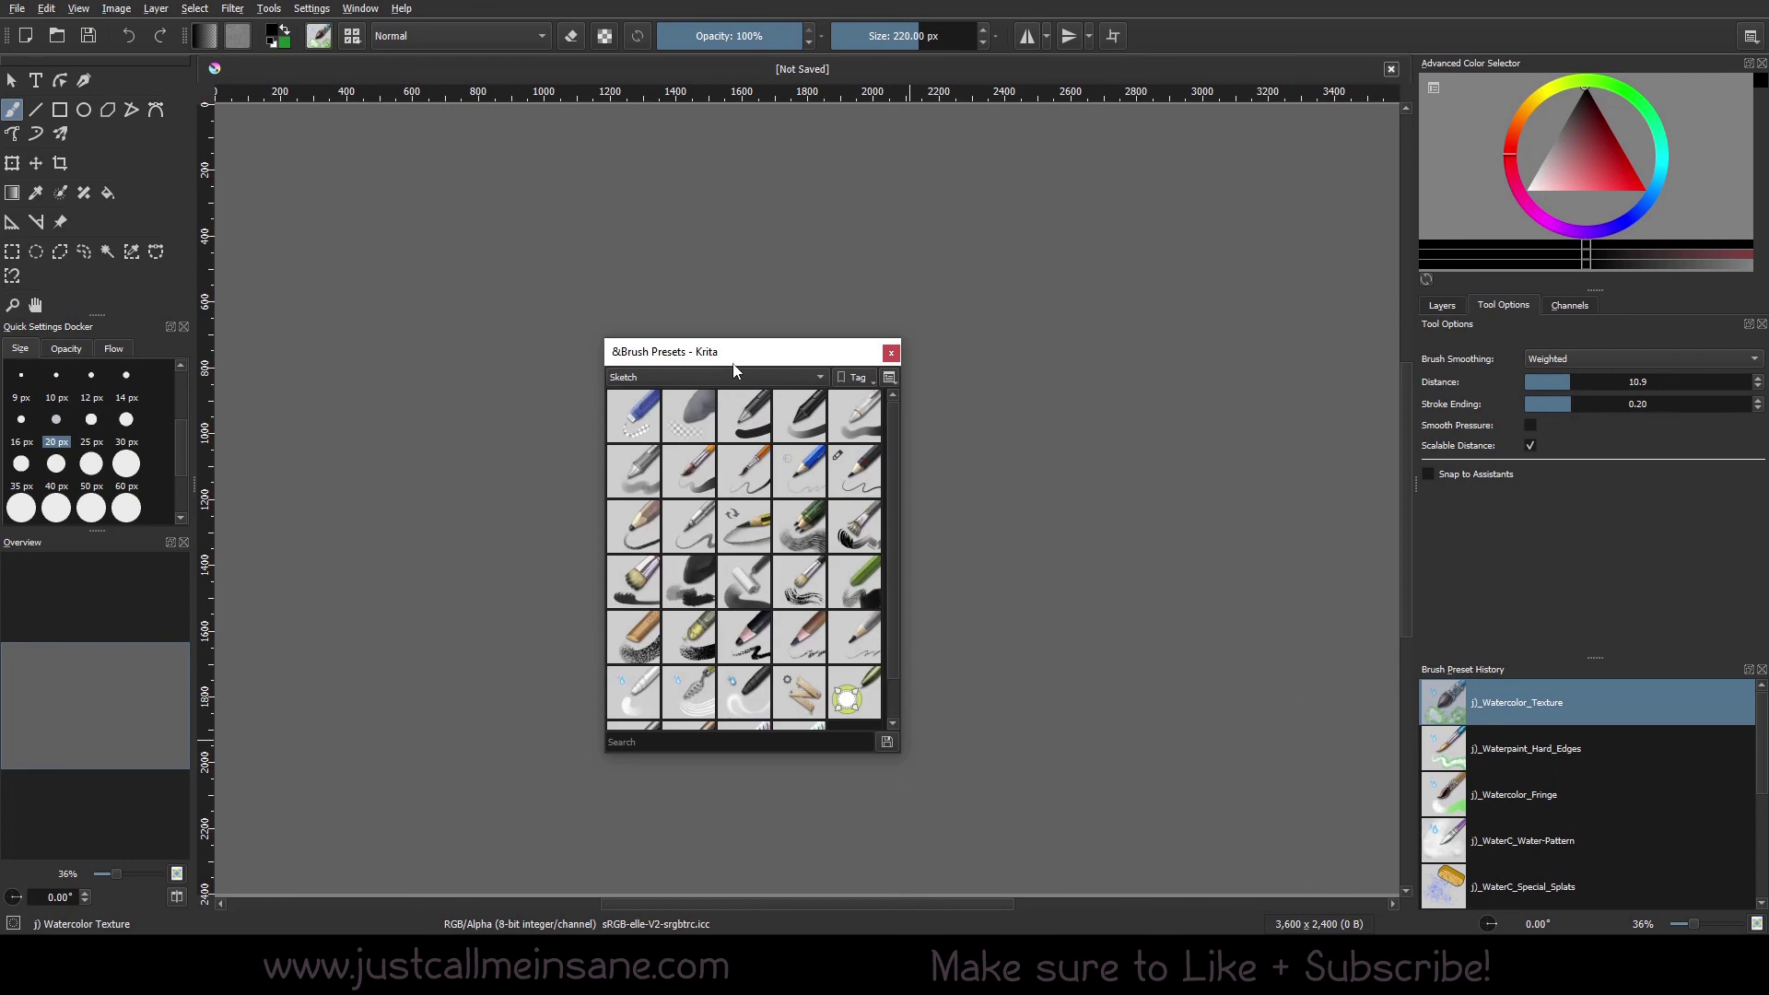
left_click(734, 374)
left_click(724, 394)
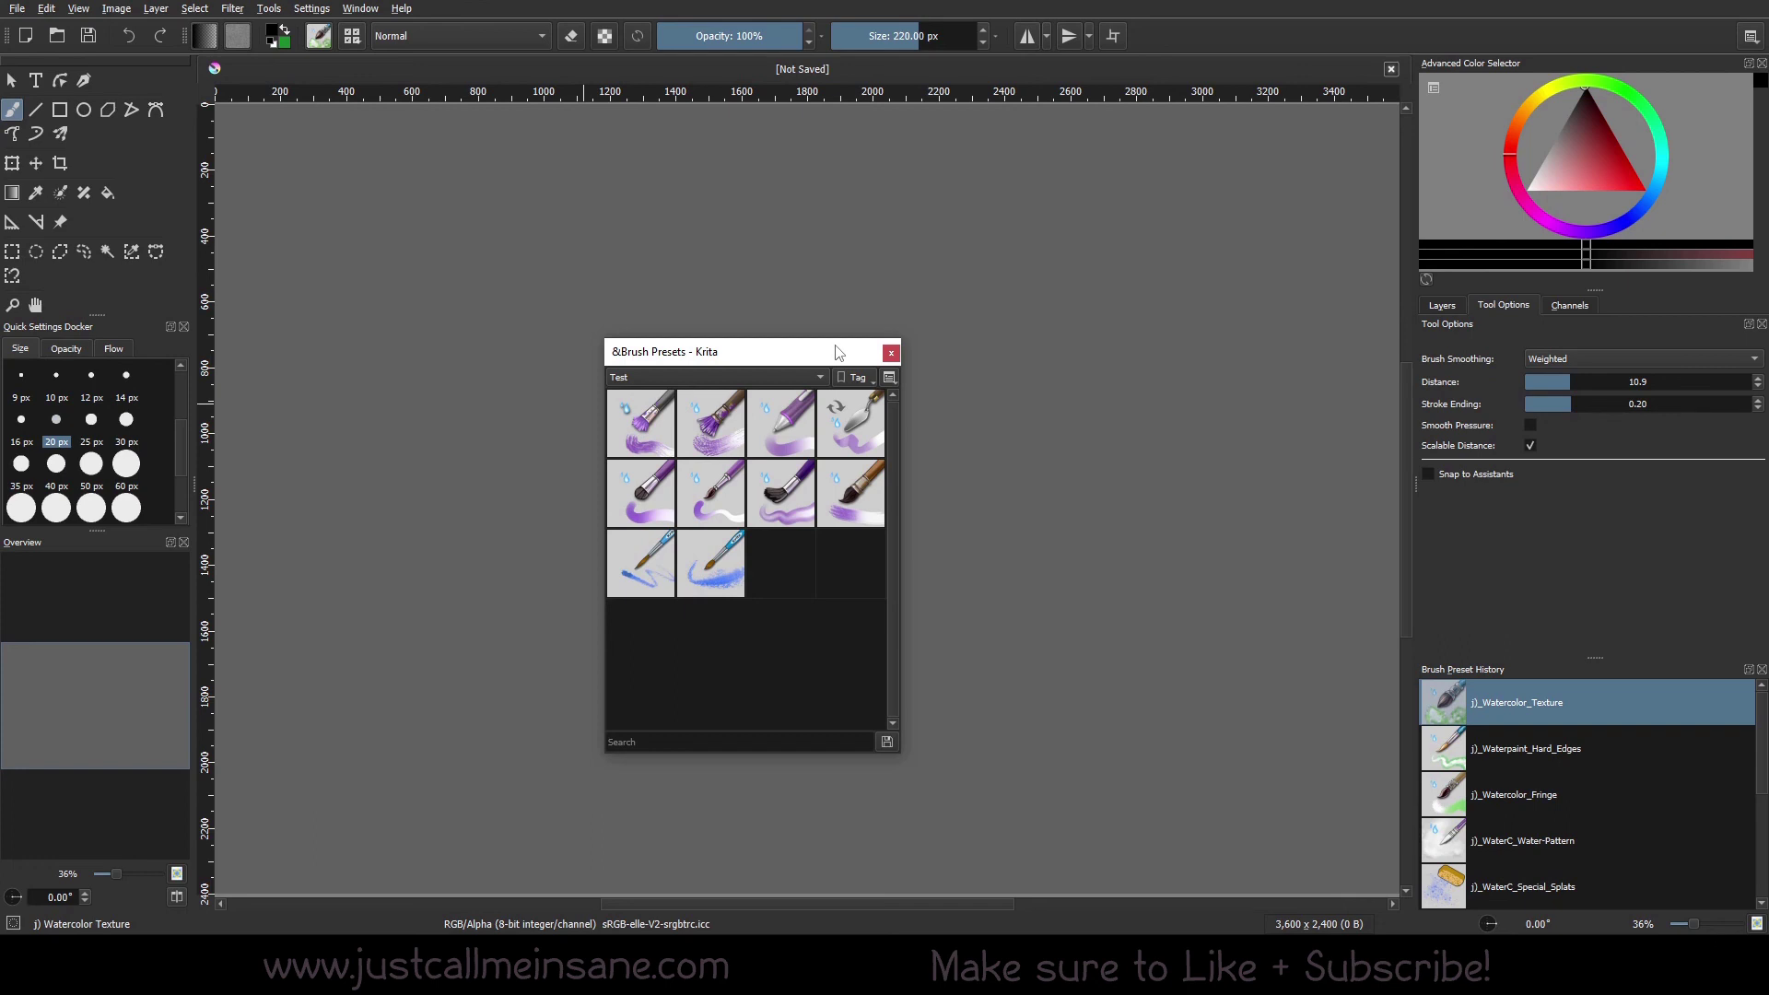
- Nudge the presets window and begin a new preset search starting with 'b'
left_click_drag(775, 351, 755, 342)
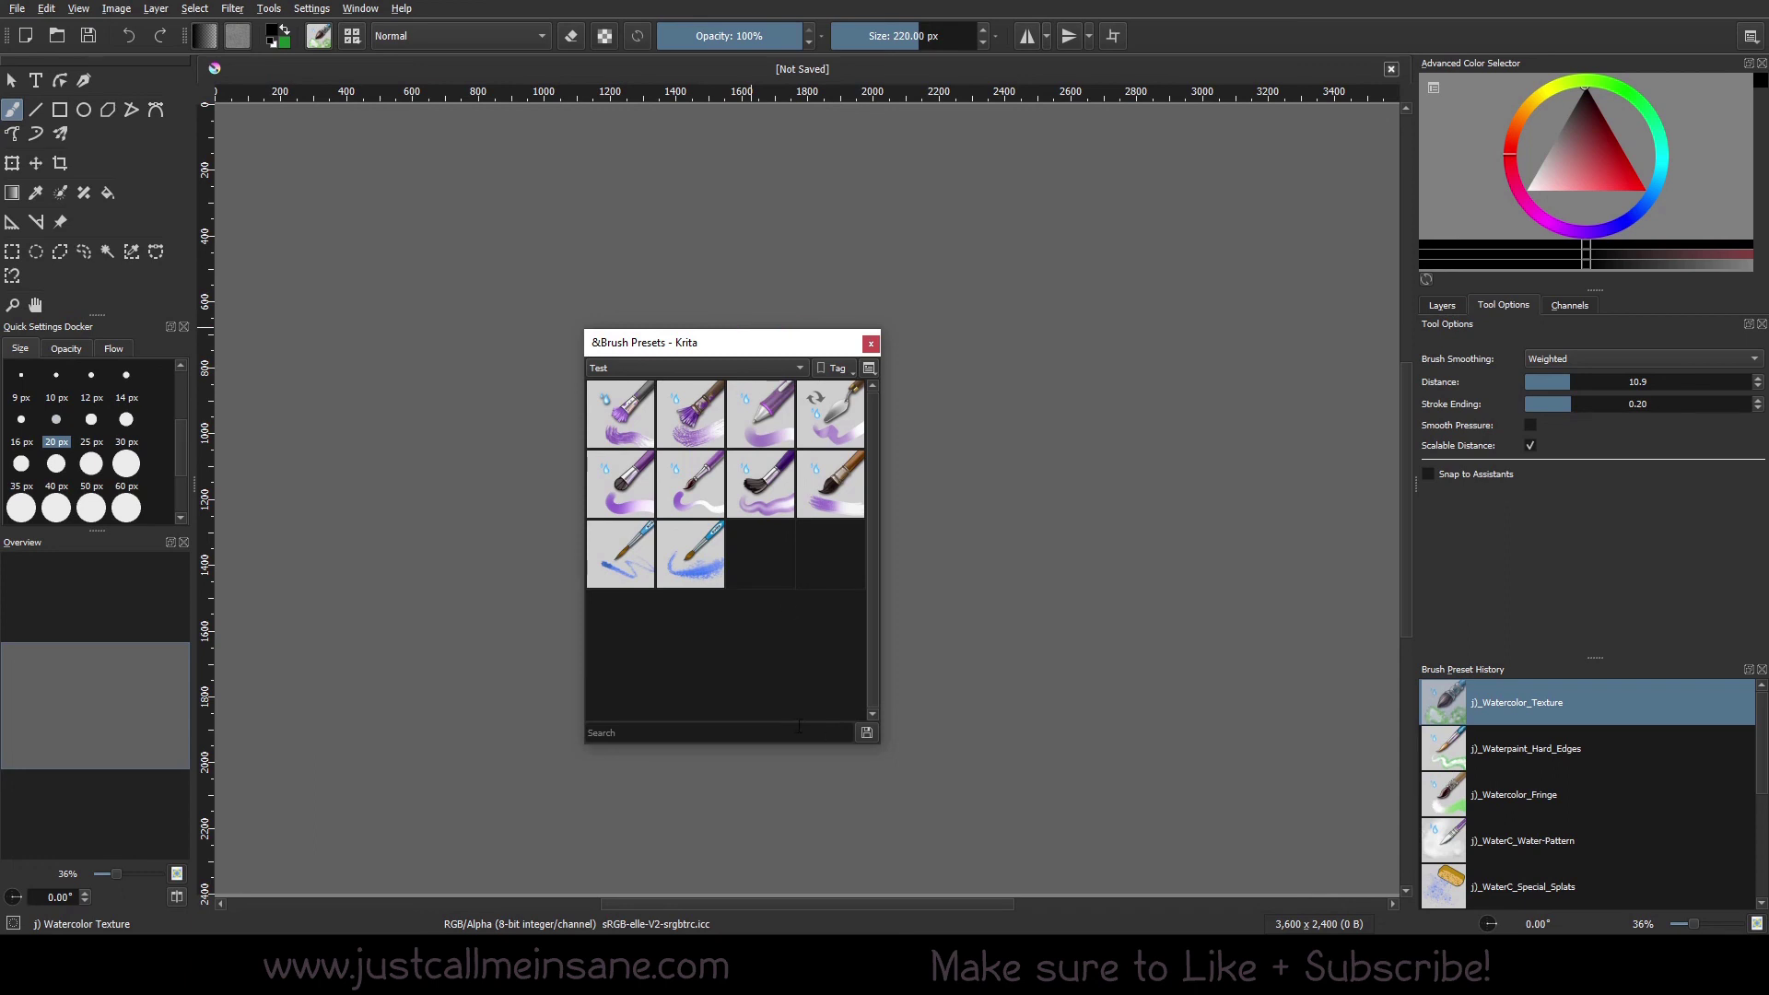
left_click(797, 730)
type("b")
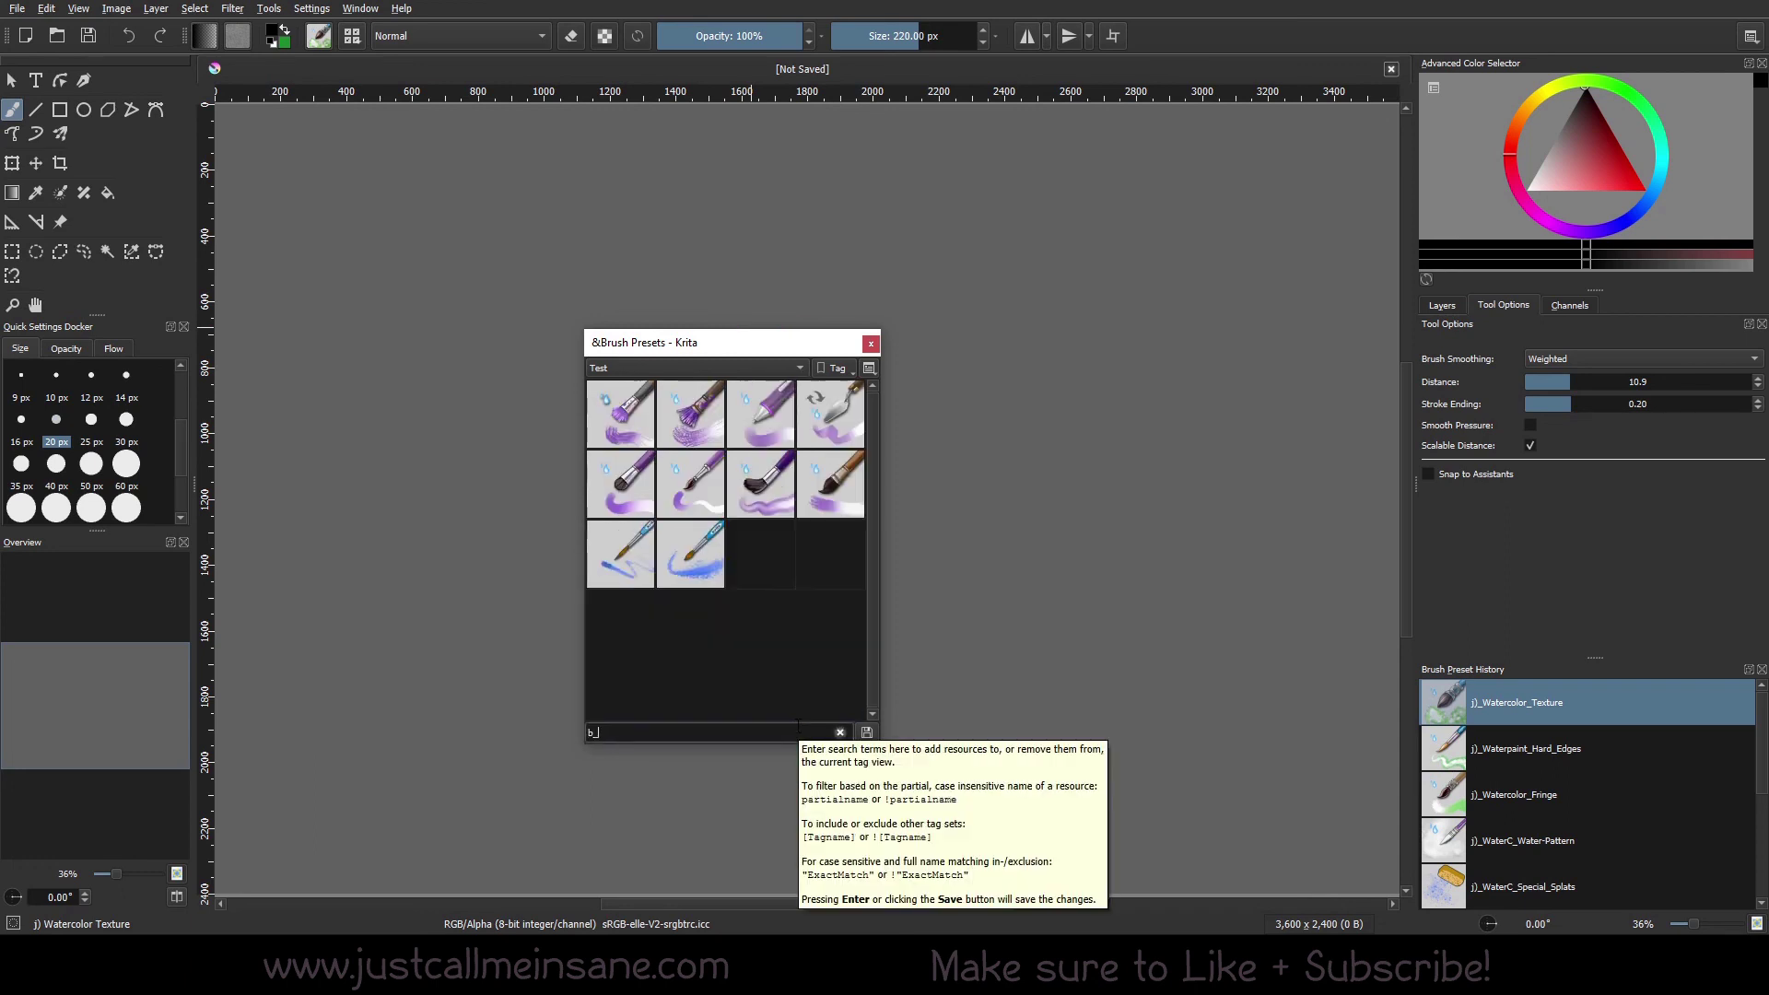
type("l")
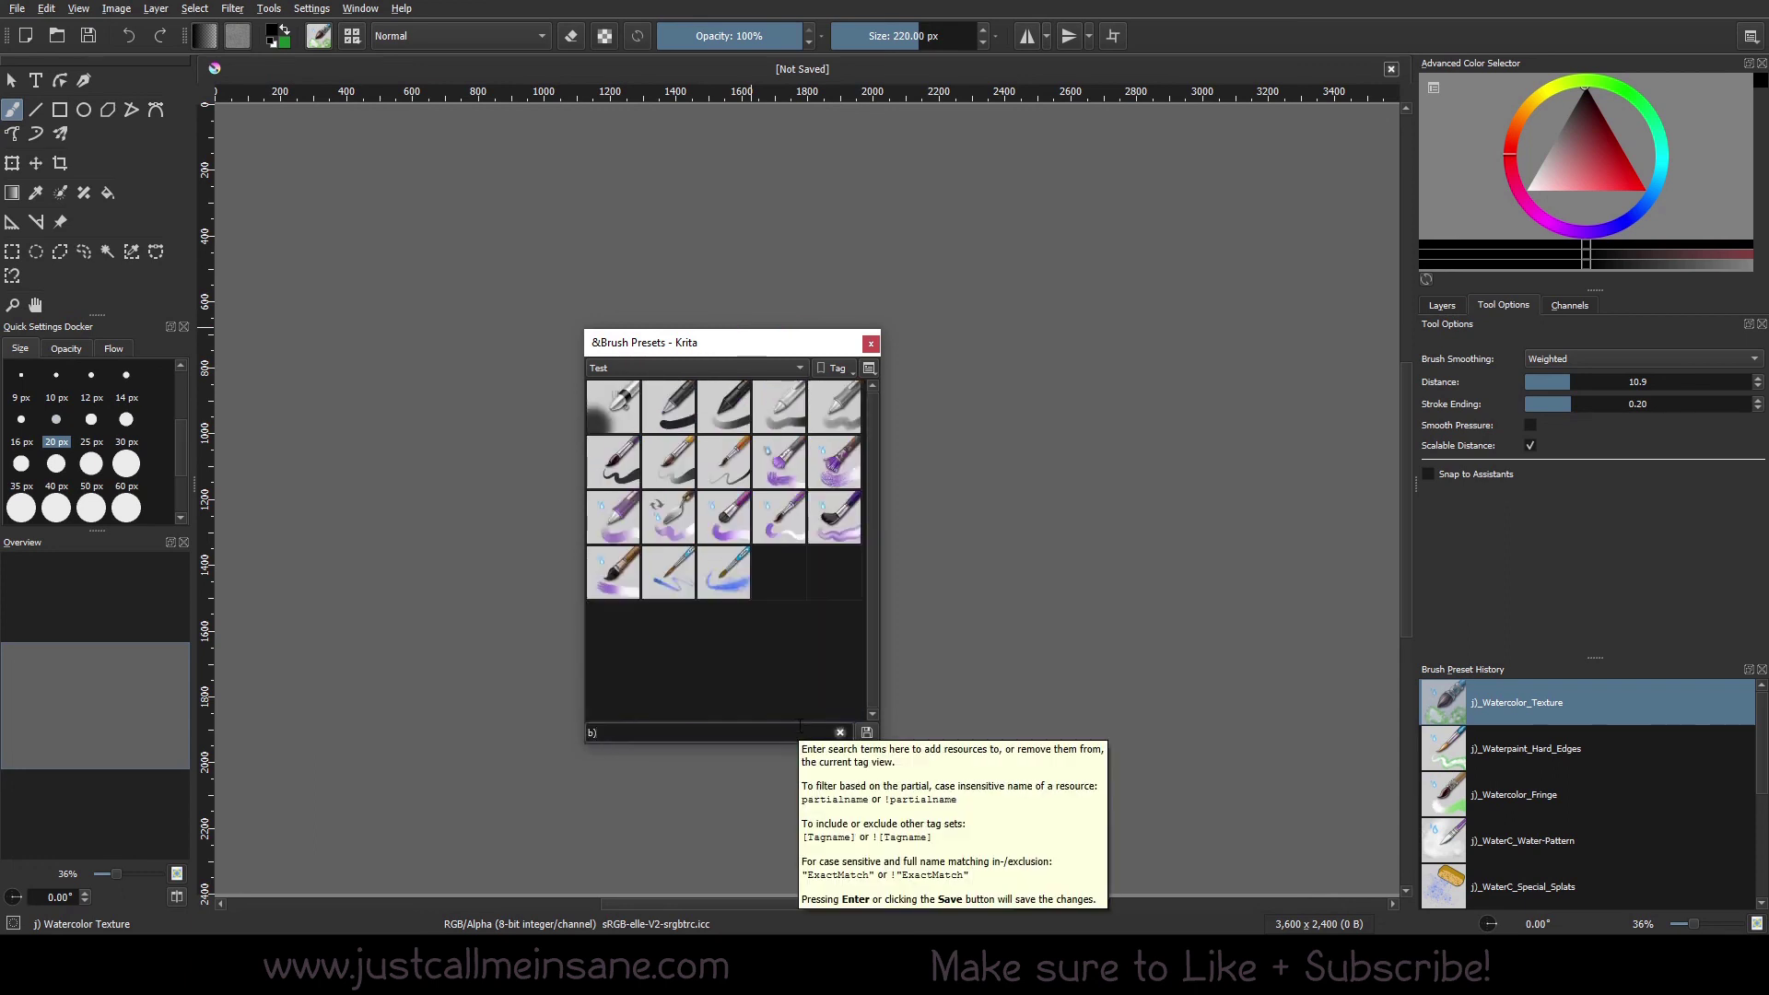